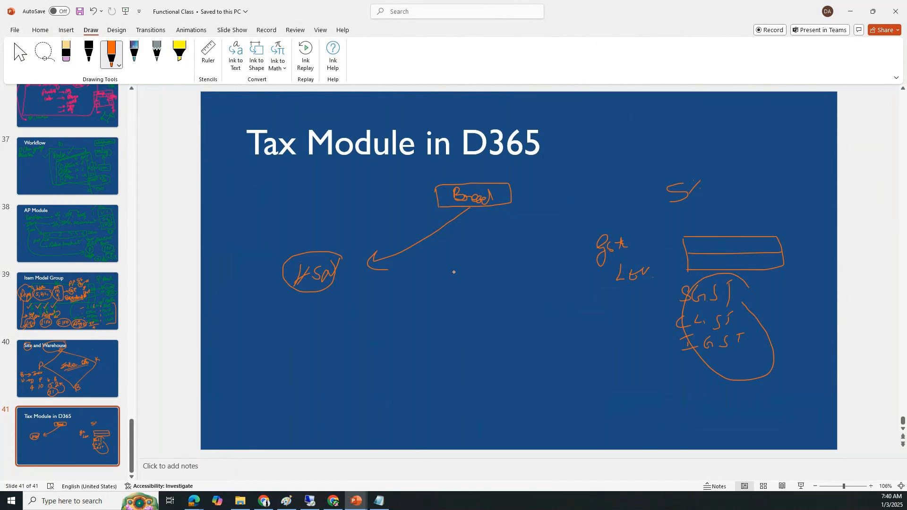
Handwrite "Vat" in the middle of the slide and branch it with two lines to "Tax" and "Item".
mouse_move(439, 256)
mouse_down()
mouse_move(456, 279)
mouse_move(479, 233)
mouse_move(512, 255)
mouse_up()
drag(492, 244, 523, 234)
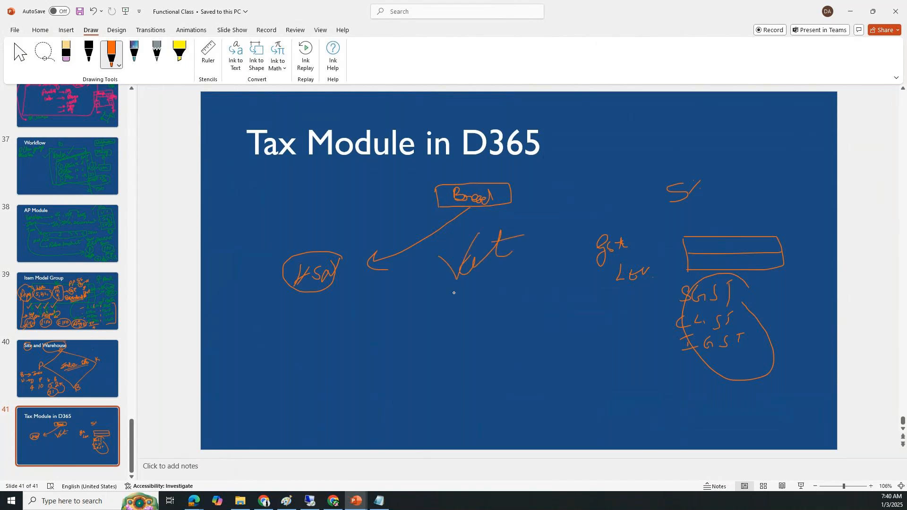
drag(466, 283, 413, 323)
drag(466, 283, 525, 317)
mouse_move(381, 327)
mouse_down()
mouse_move(405, 324)
mouse_move(394, 343)
mouse_move(416, 334)
mouse_up()
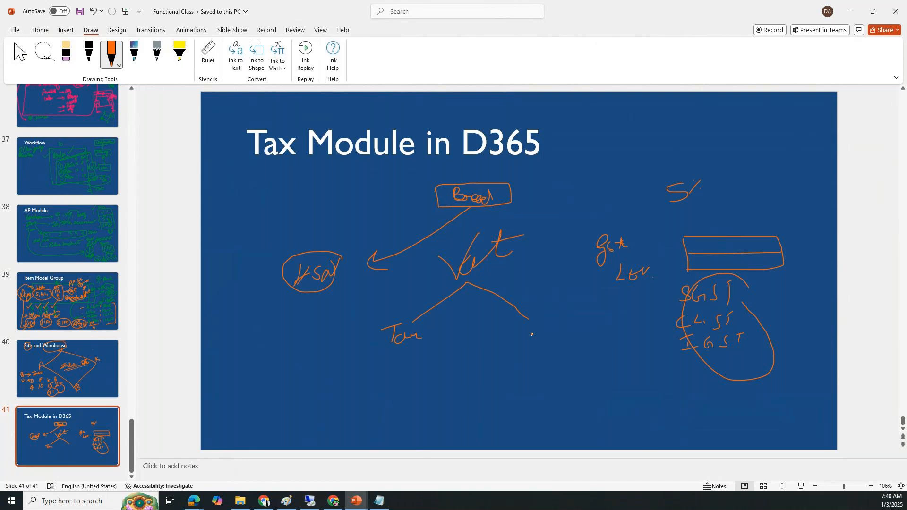
mouse_move(525, 326)
mouse_down()
mouse_move(535, 325)
mouse_move(528, 337)
mouse_move(560, 325)
mouse_move(602, 333)
mouse_up()
Handwrite percent signs and the rates 5, 15, 27 and 12 around the Vat diagram, and circle the diagram.
click(611, 333)
mouse_move(244, 284)
mouse_down()
mouse_move(232, 307)
mouse_move(273, 314)
mouse_move(272, 334)
mouse_move(288, 334)
mouse_move(278, 360)
mouse_move(283, 346)
mouse_move(291, 361)
mouse_move(305, 344)
mouse_up()
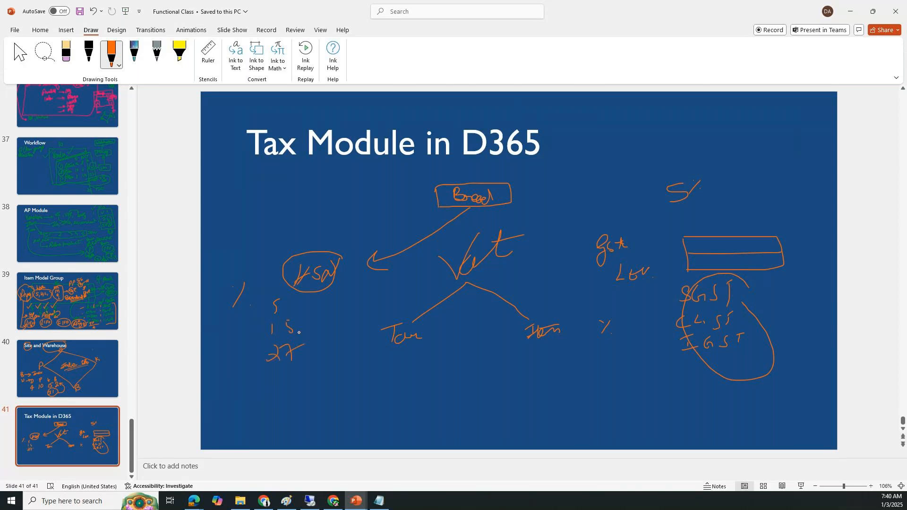
drag(276, 385, 280, 380)
drag(286, 376, 305, 380)
mouse_move(549, 237)
mouse_down()
mouse_move(511, 219)
mouse_move(406, 282)
mouse_move(392, 339)
mouse_move(597, 361)
mouse_move(562, 204)
mouse_move(502, 224)
mouse_up()
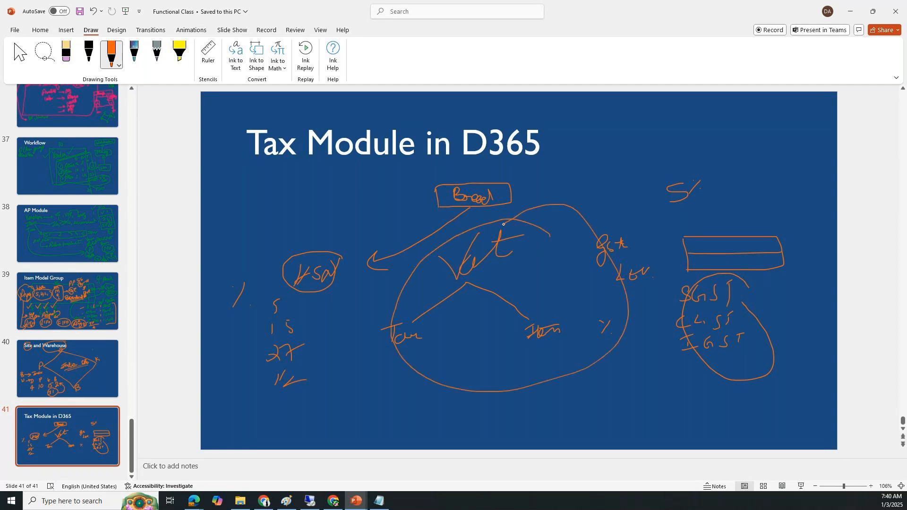
Switch to the Remote Desktop session, maximize it, and open the Tax settlement periods page in Finance and Operations.
click(310, 501)
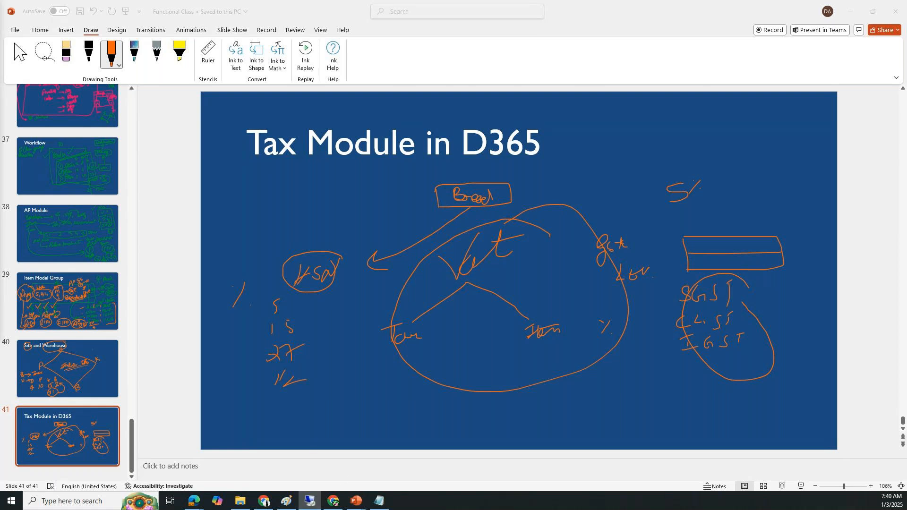
drag(0, 10, 419, 22)
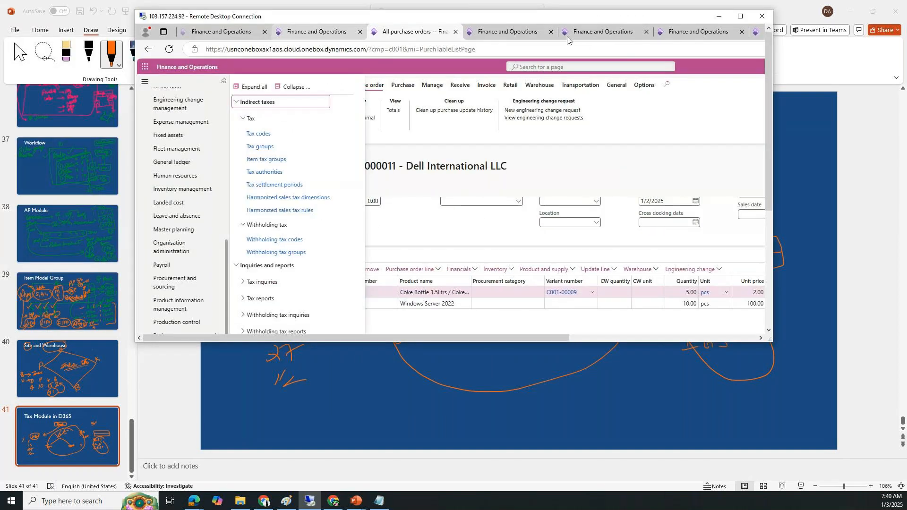
click(740, 16)
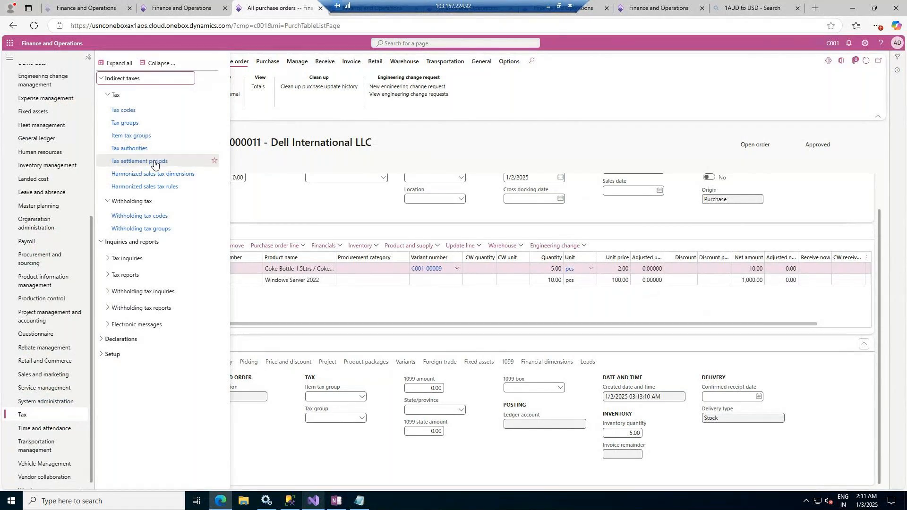
click(154, 162)
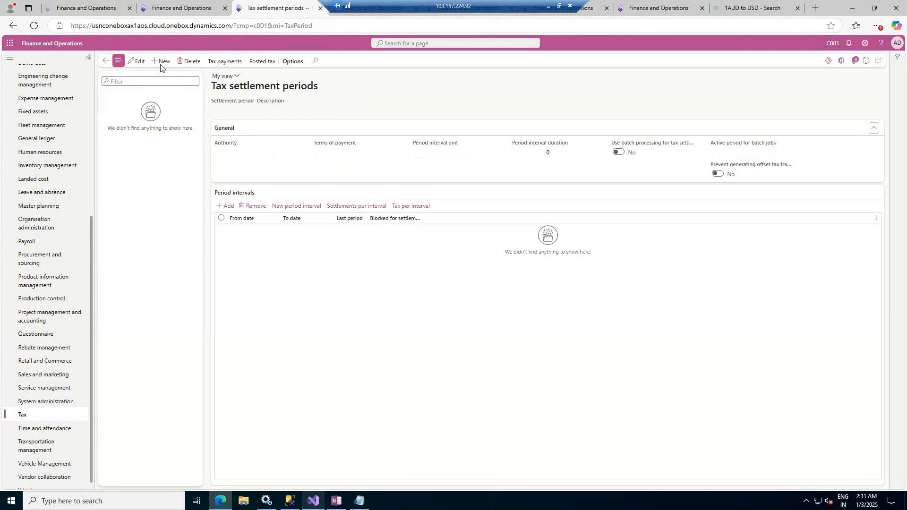
Create a tax settlement period MONTH with the description Monthly and open its authority list.
key(alt+n)
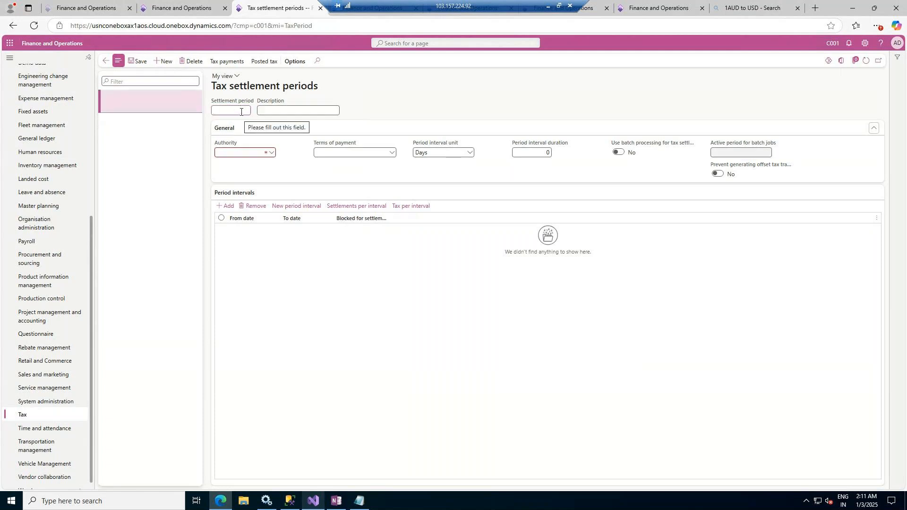
click(241, 112)
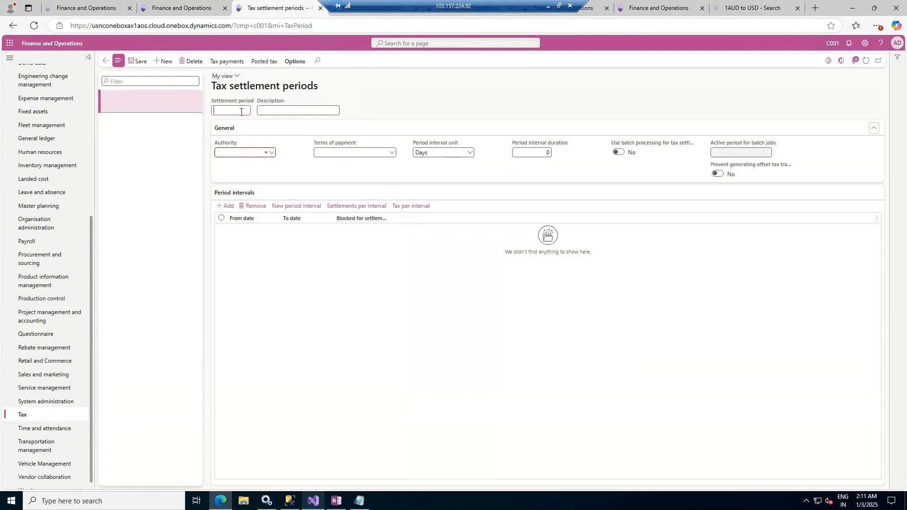
text(MONTH)
key(Tab)
text(Monthly)
key(Tab)
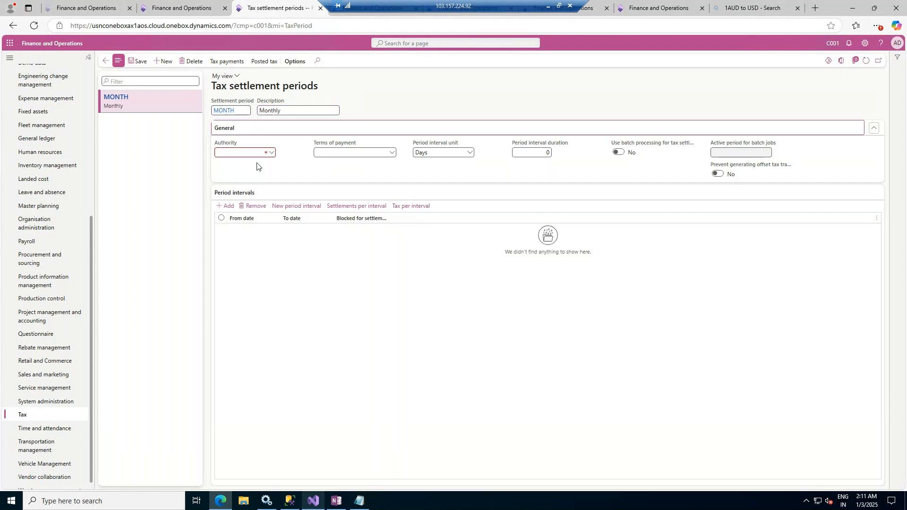
click(271, 152)
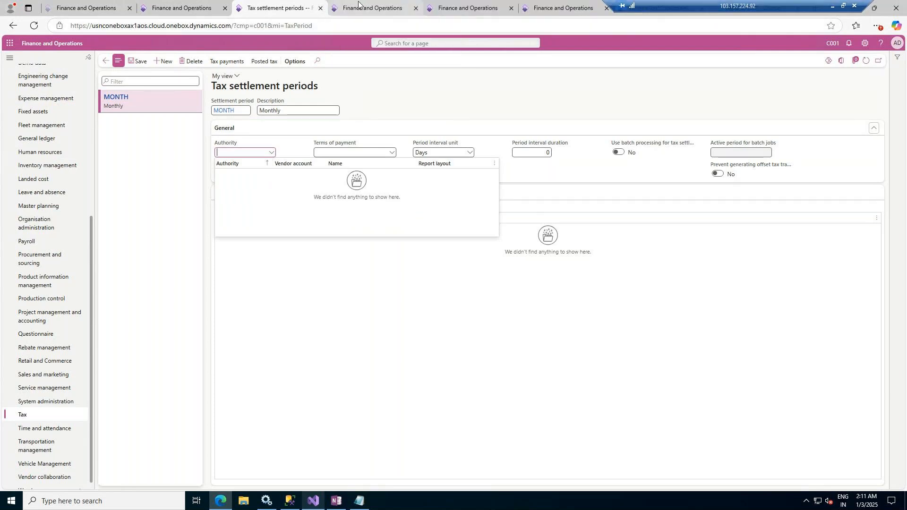
Reload the expired released product details page and close all other browser tabs except Tax settlement periods.
click(334, 6)
click(31, 26)
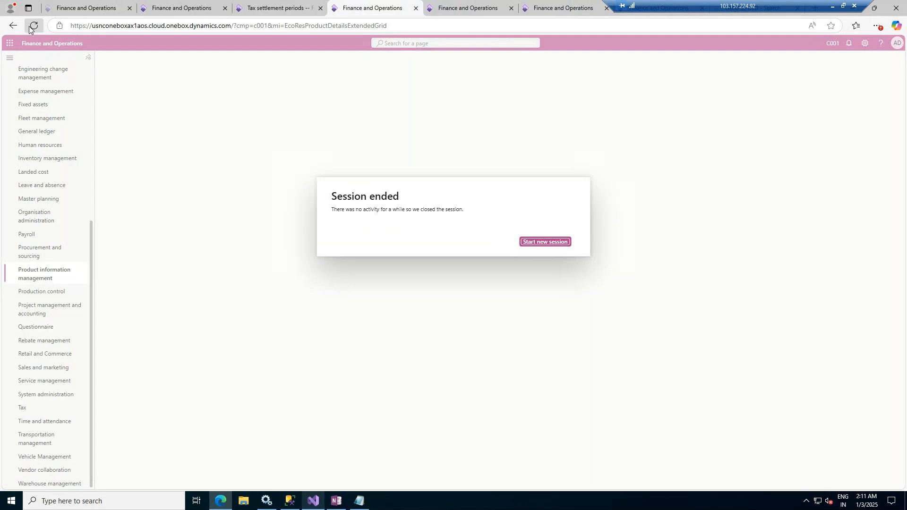
click(130, 8)
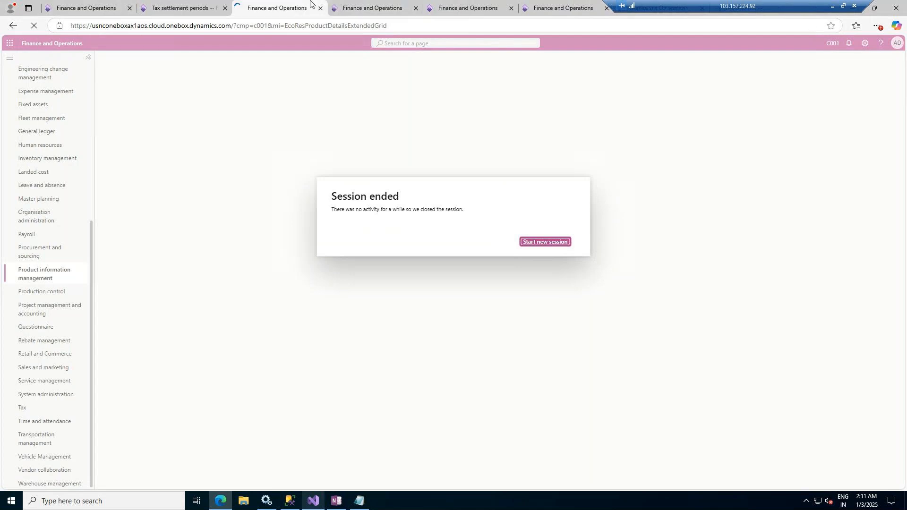
click(129, 8)
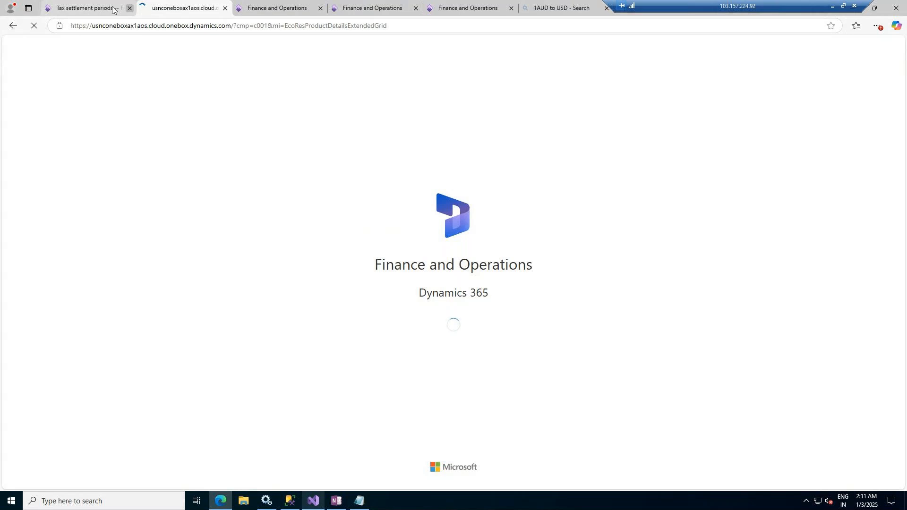
click(112, 8)
click(184, 8)
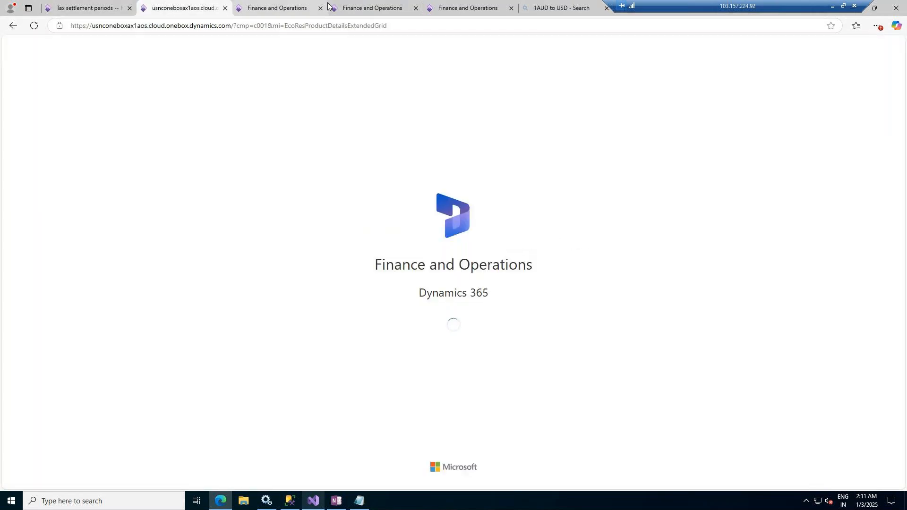
click(321, 8)
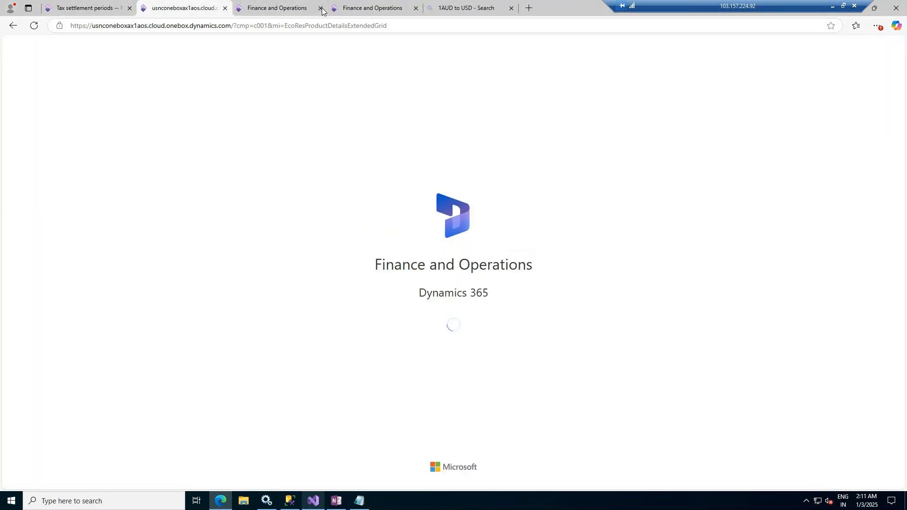
click(321, 9)
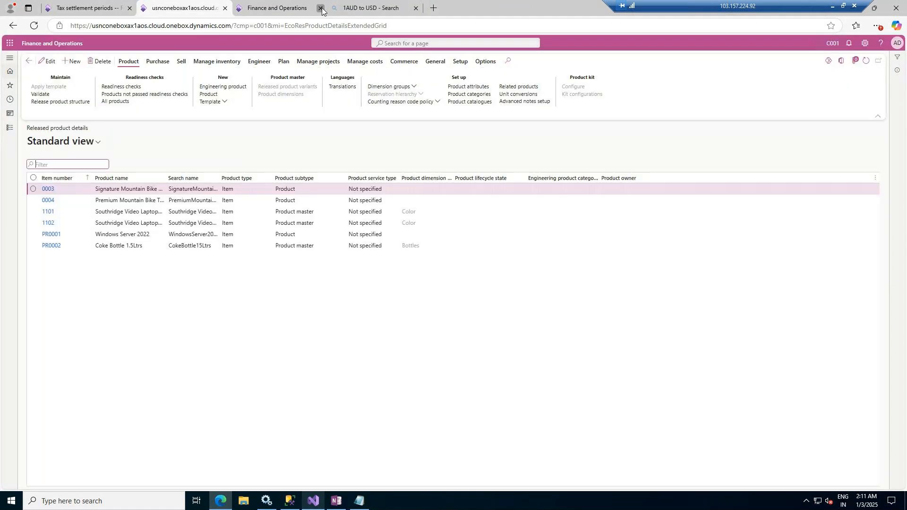
click(321, 8)
click(322, 8)
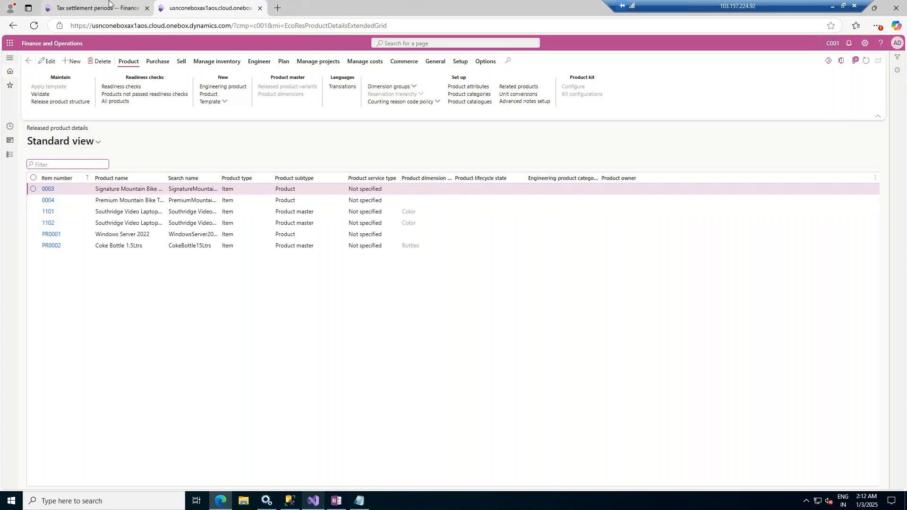
Open the Tax authorities page of the Tax module in the browser tab showing released product details.
click(109, 5)
click(208, 8)
click(83, 8)
click(208, 8)
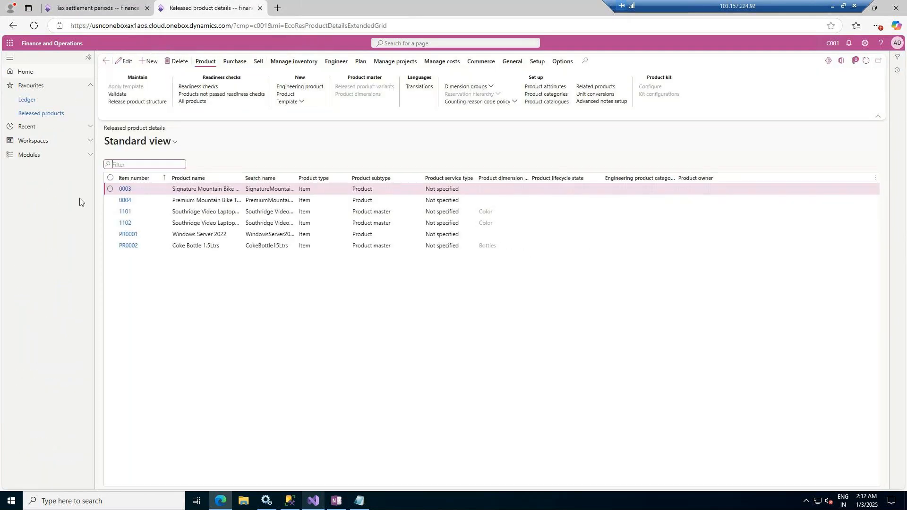
click(71, 155)
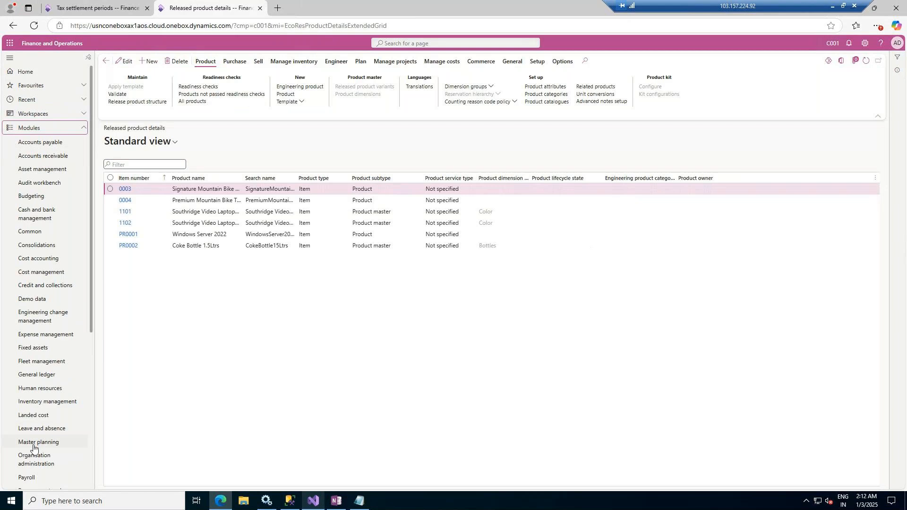
scroll(49, 439, down, 5)
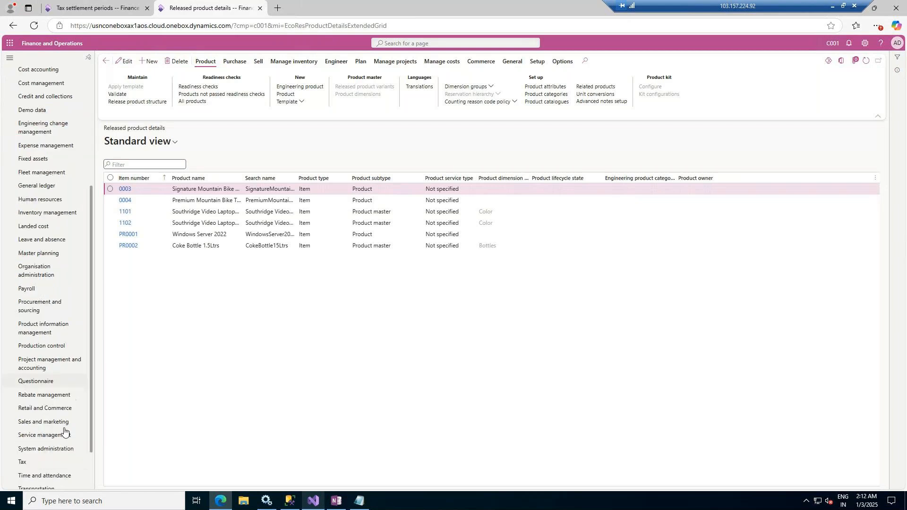
click(27, 409)
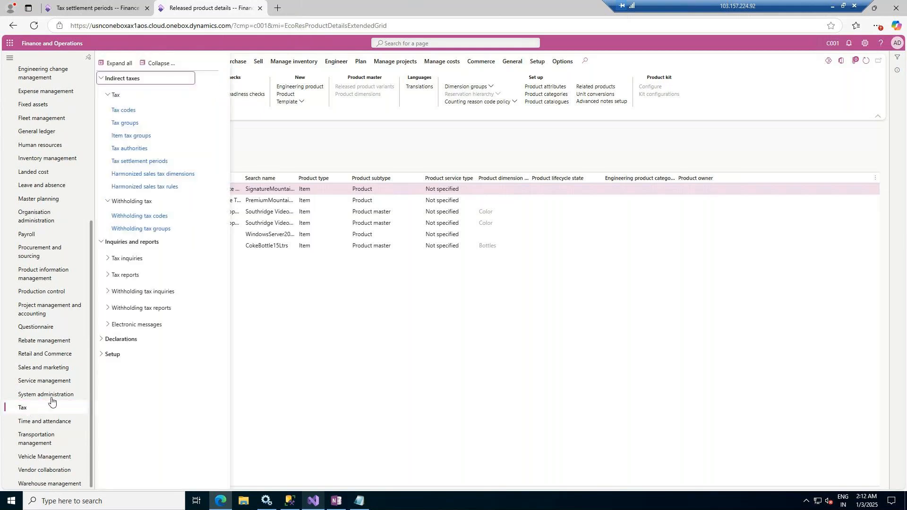
click(137, 160)
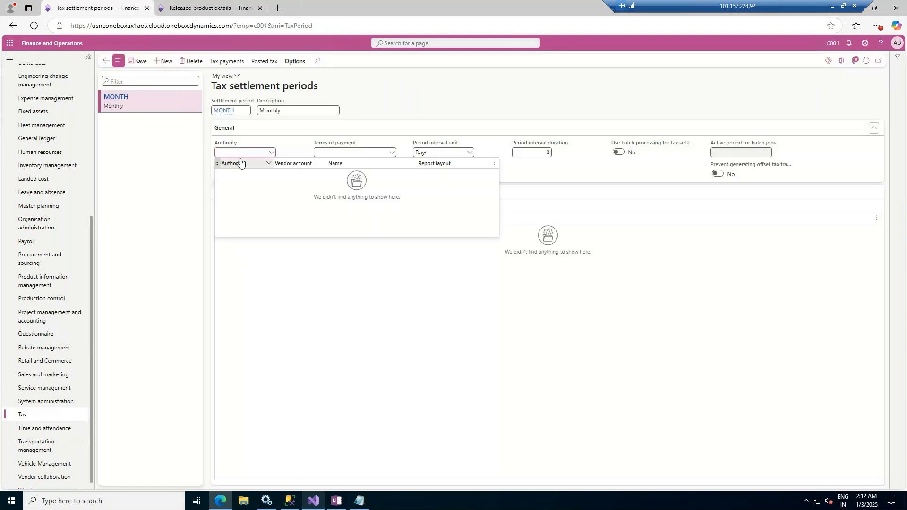
click(208, 8)
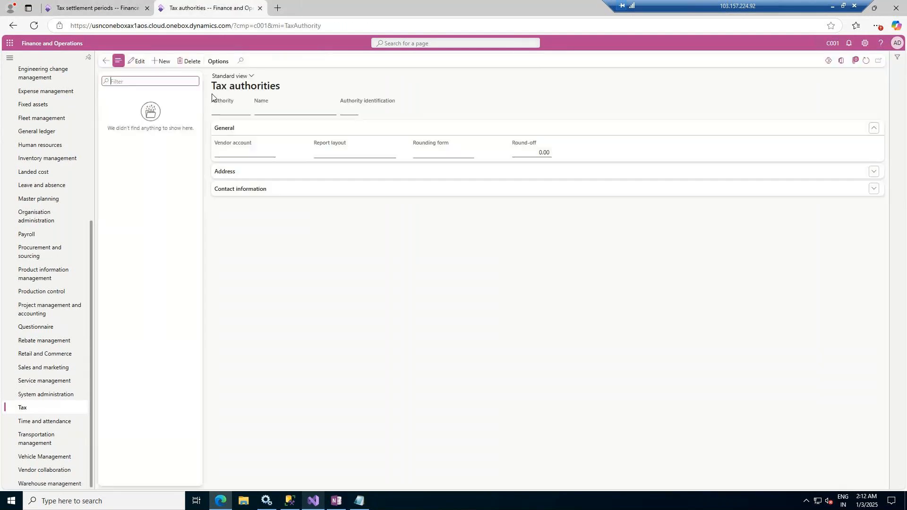
Create a tax authority US_TAX with the name US Tax Authority and open its vendor account list.
click(164, 64)
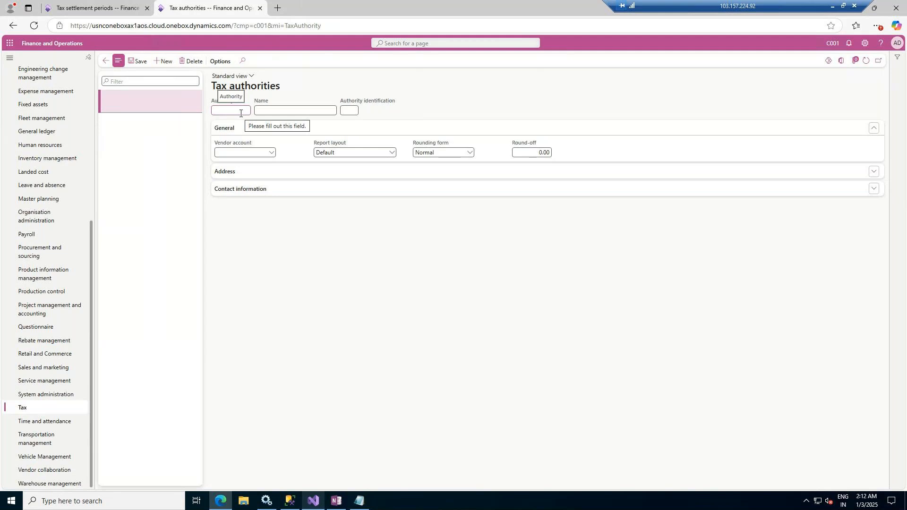
text(US_TAX)
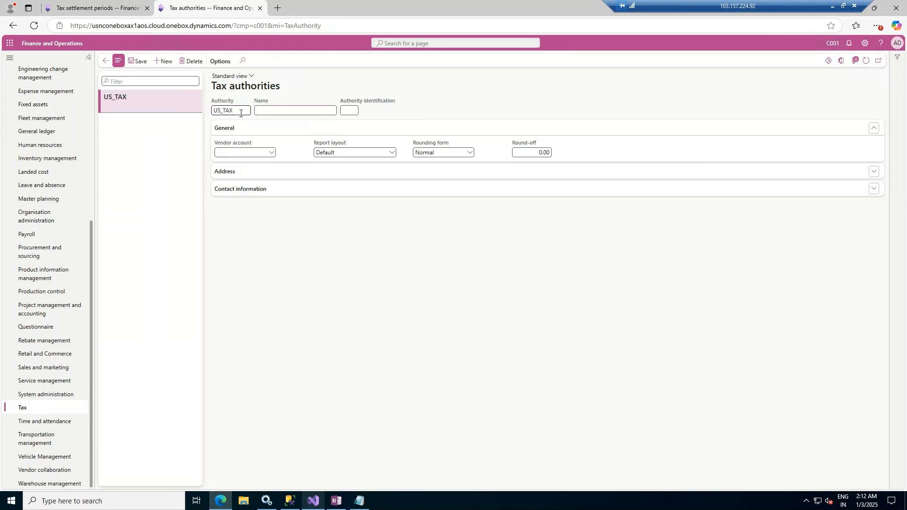
text(US Tax Authority)
click(273, 153)
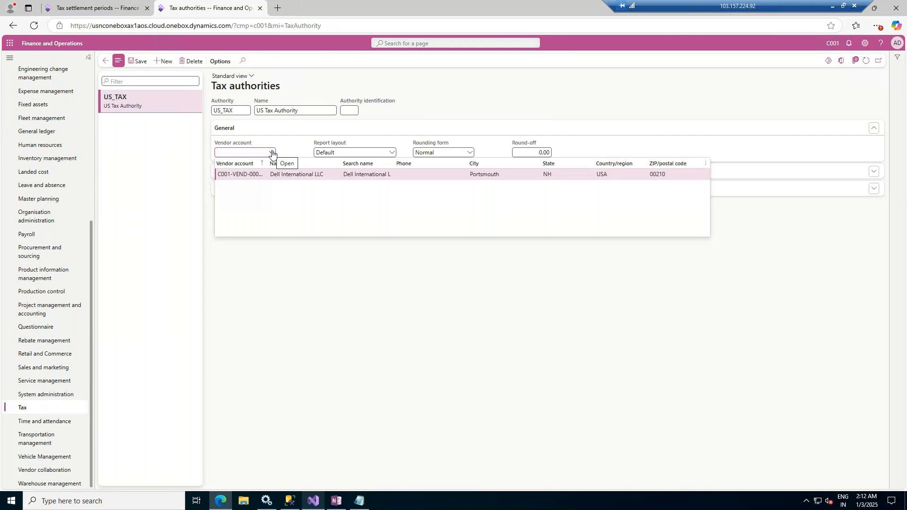
Duplicate the Tax authorities browser tab and open the All vendors page of Accounts payable in the copy.
right_click(231, 11)
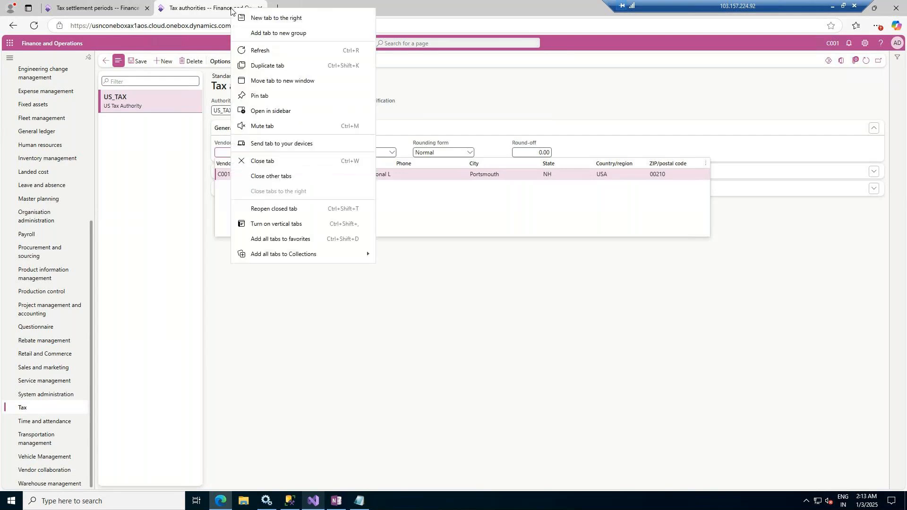
click(271, 68)
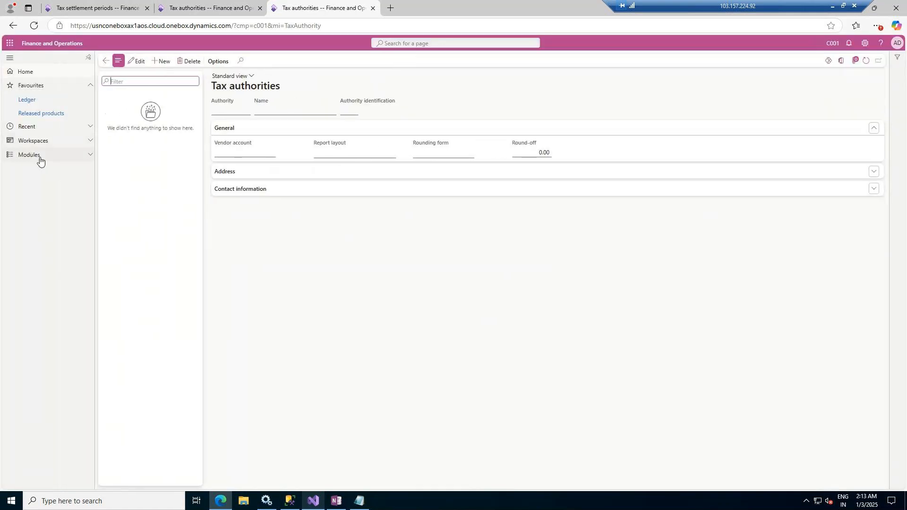
click(40, 160)
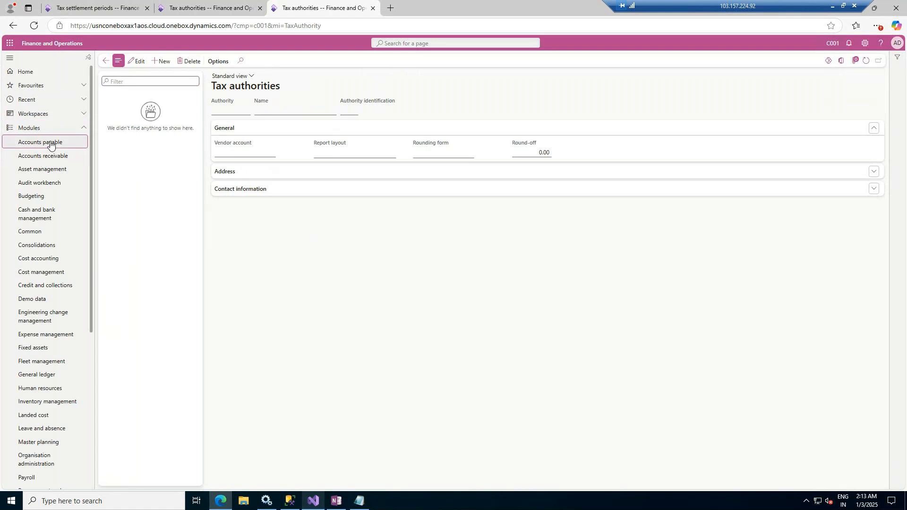
click(50, 144)
click(111, 157)
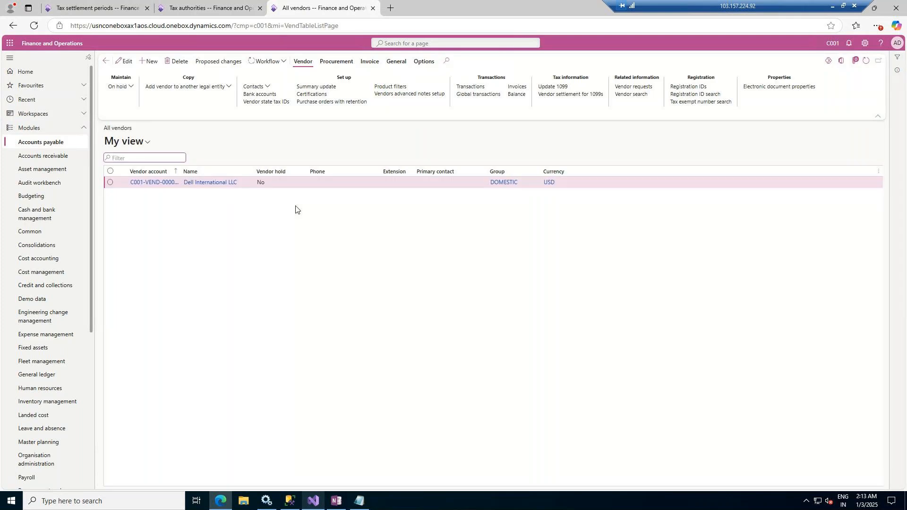
Create and save a new vendor named US Tax Authority in the DOMESTIC vendor group.
click(151, 62)
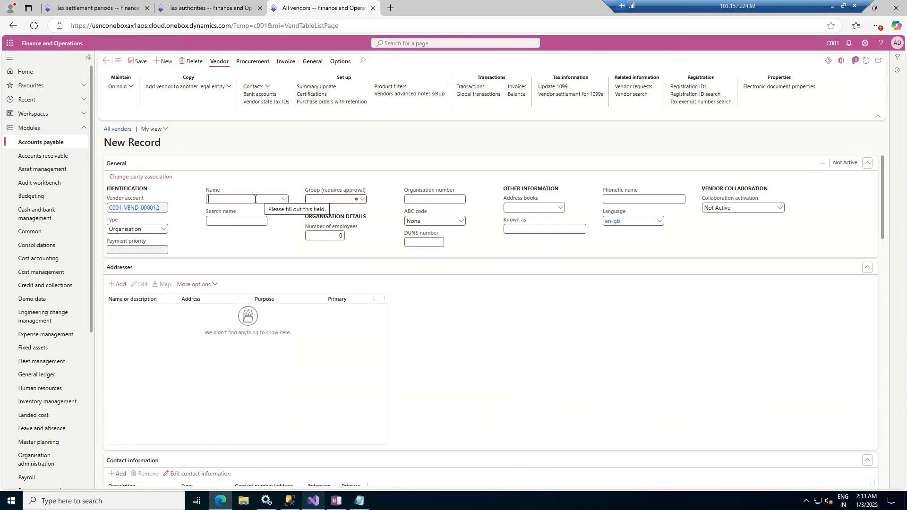
text(US Tax Authority)
key(Tab)
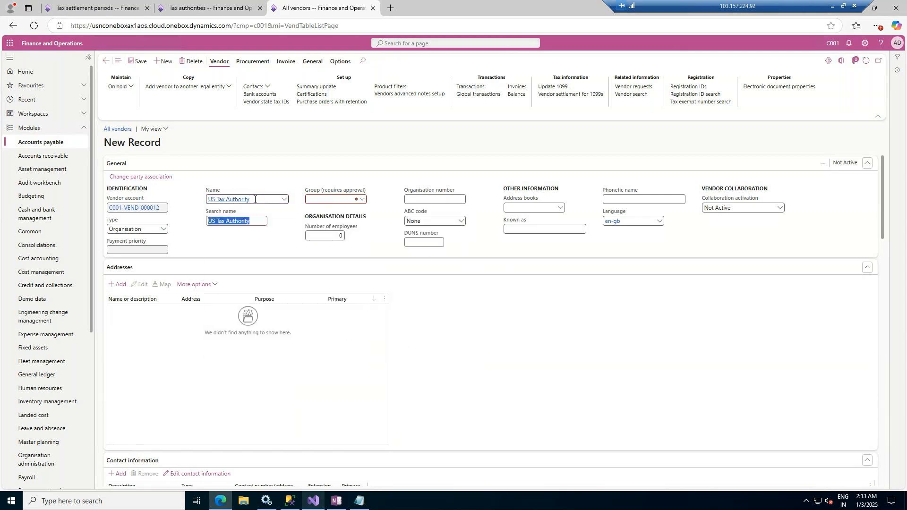
click(362, 202)
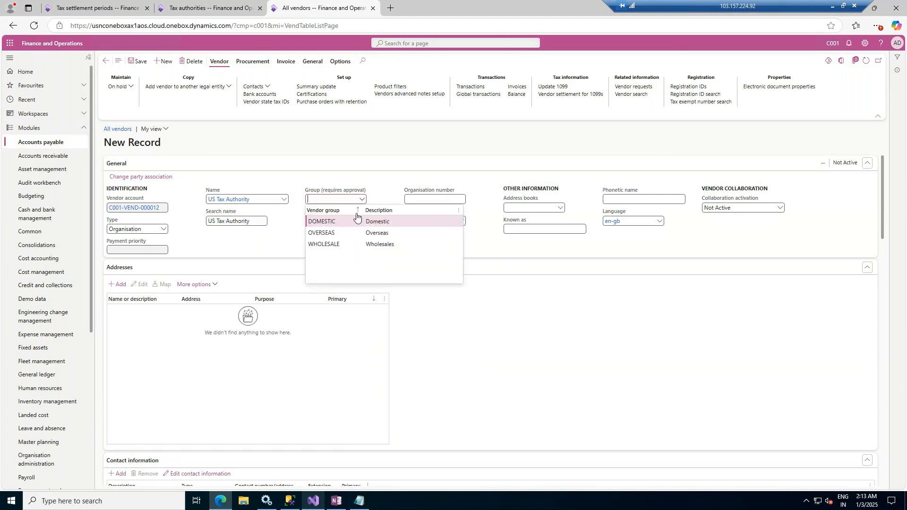
click(335, 223)
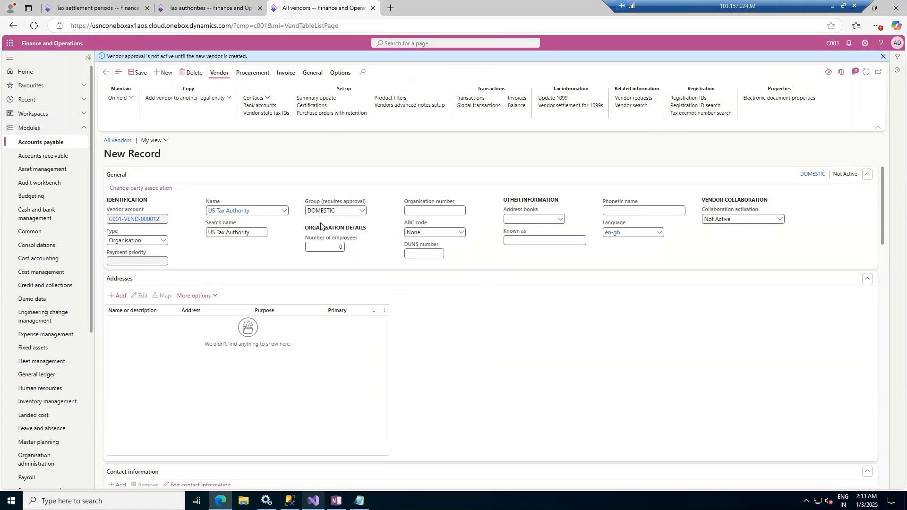
click(326, 245)
click(142, 75)
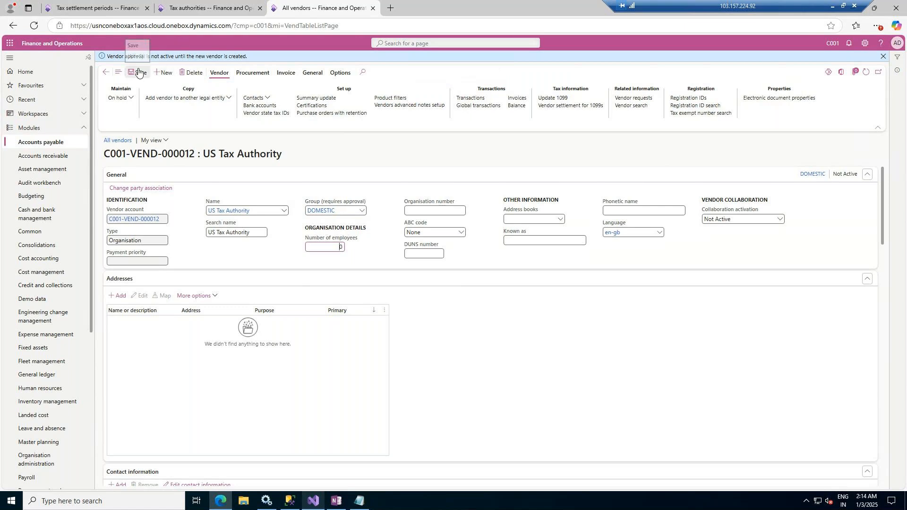
Assign the US Tax Authority vendor as the vendor account of tax authority US_TAX.
click(163, 2)
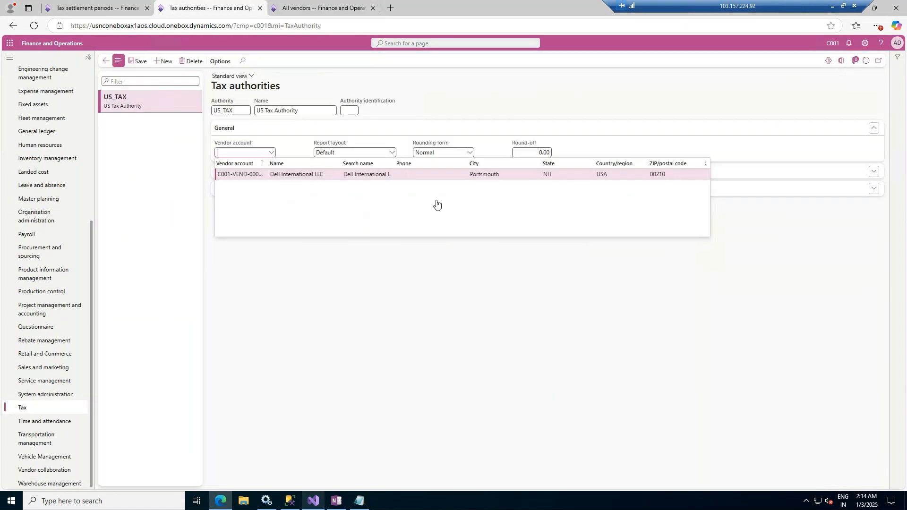
click(642, 99)
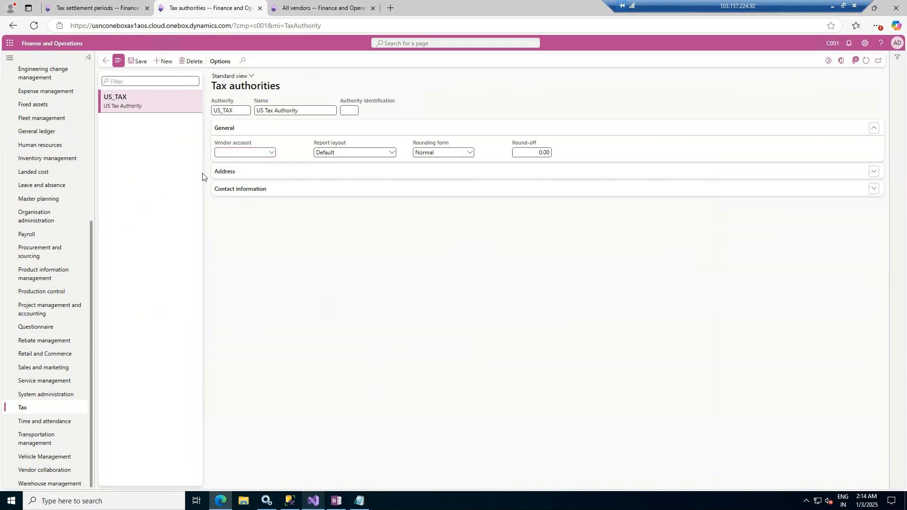
click(272, 152)
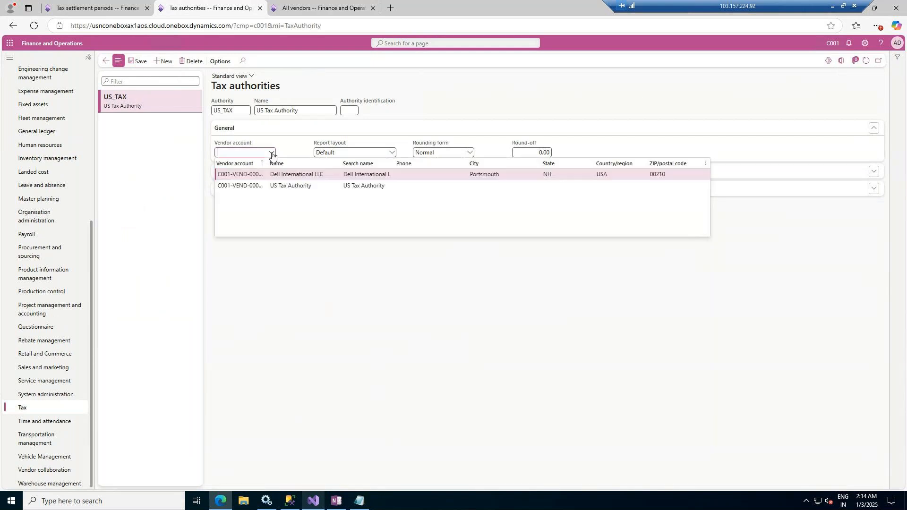
click(287, 186)
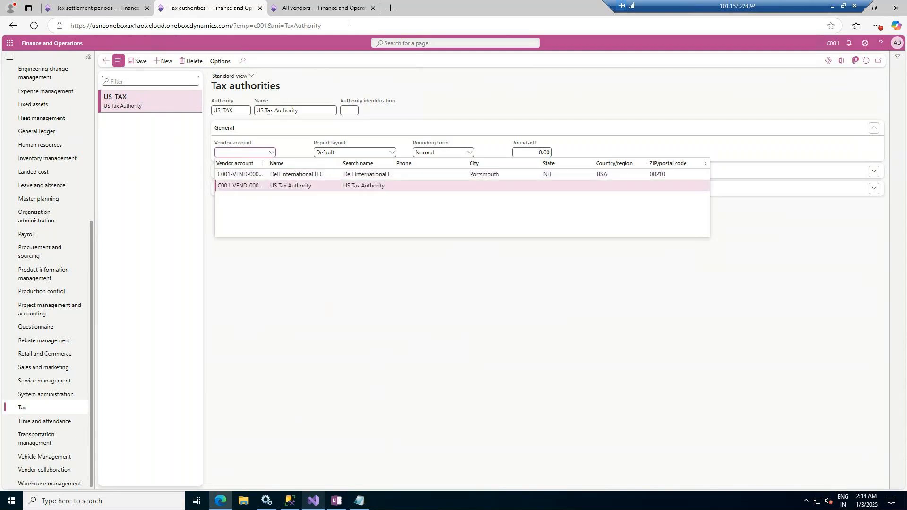
Review the US Tax Authority vendor record down to its financial dimensions, and the US_TAX authority's address and contact information sections.
click(337, 10)
scroll(258, 340, down, 10)
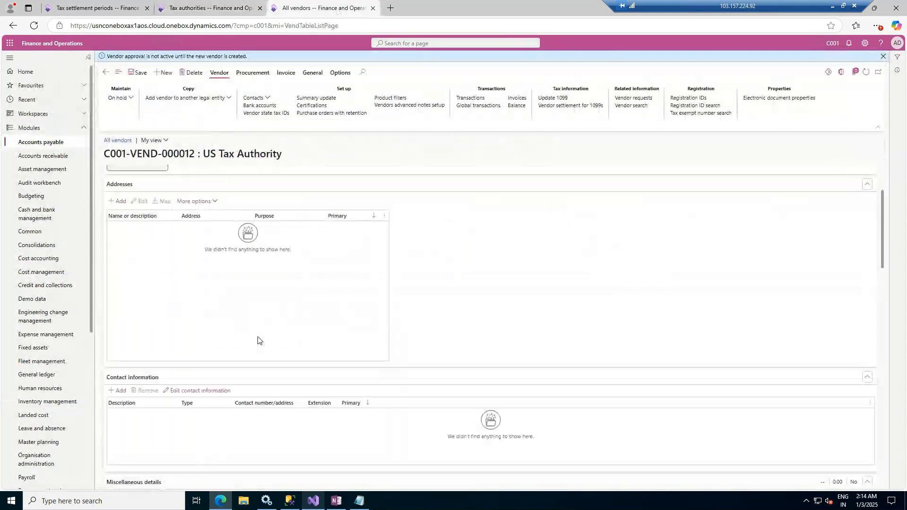
scroll(258, 340, down, 15)
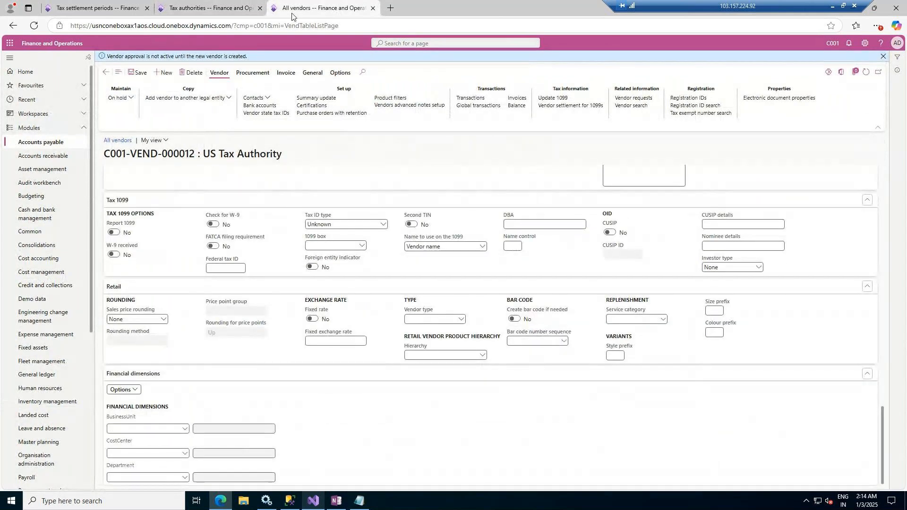
click(211, 8)
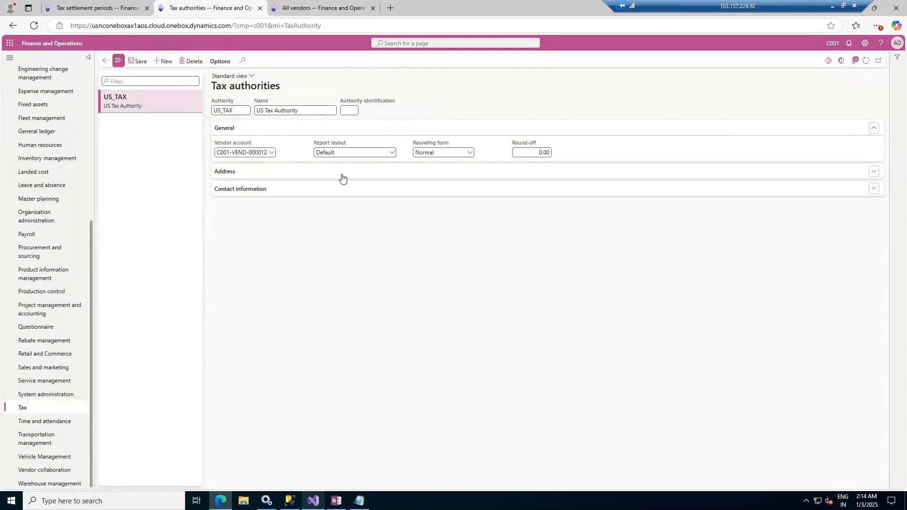
click(287, 177)
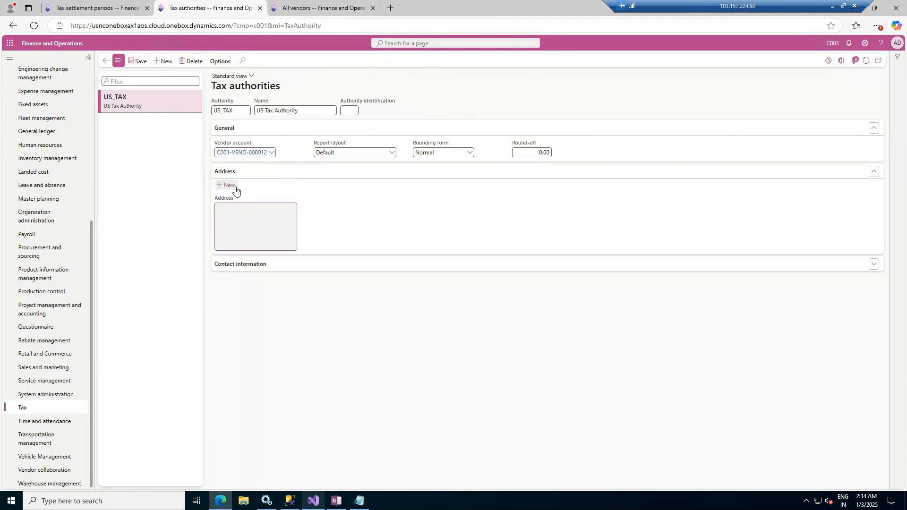
click(337, 269)
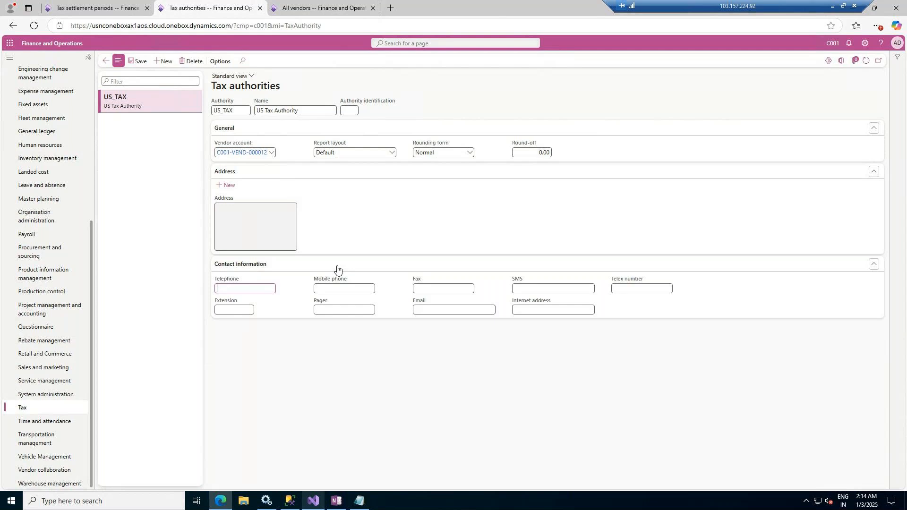
Save tax authority US_TAX, and set the MONTH settlement period's authority to US_TAX and its terms of payment to 30D.
click(112, 9)
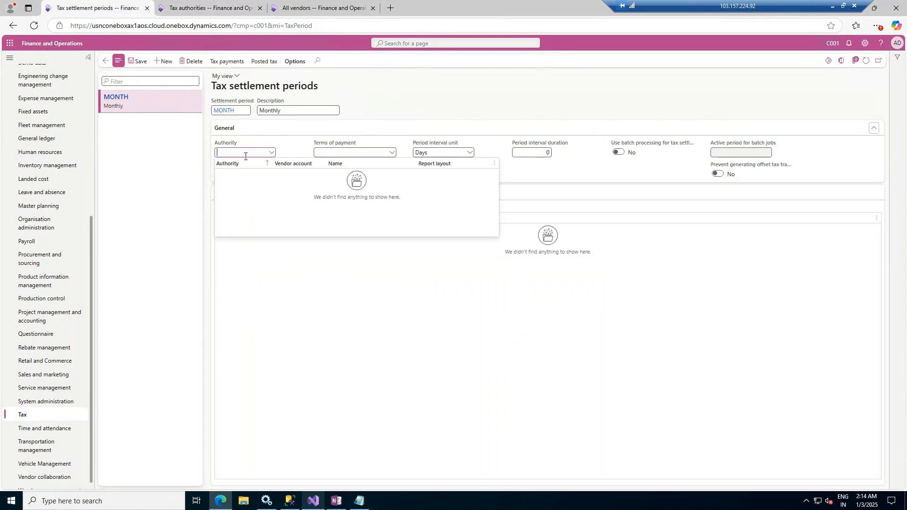
click(271, 155)
click(271, 155)
click(208, 8)
click(140, 63)
click(94, 8)
click(271, 154)
click(272, 154)
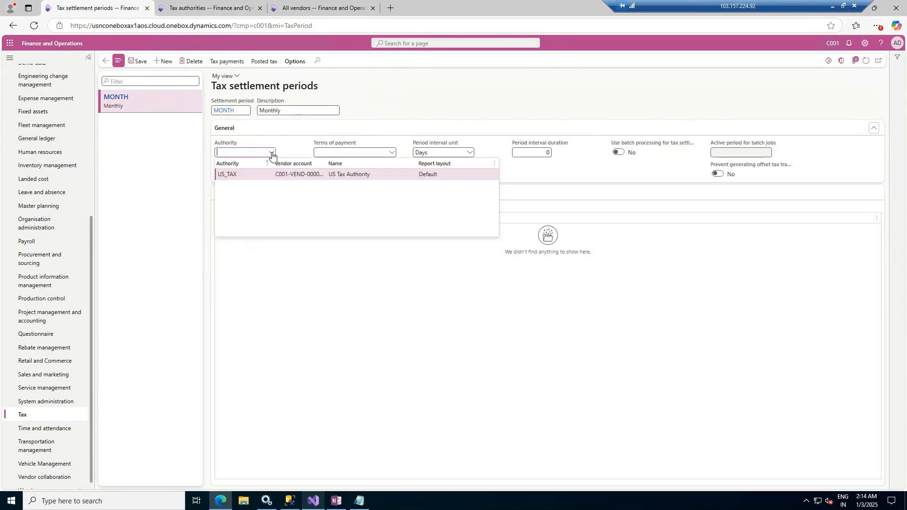
click(230, 175)
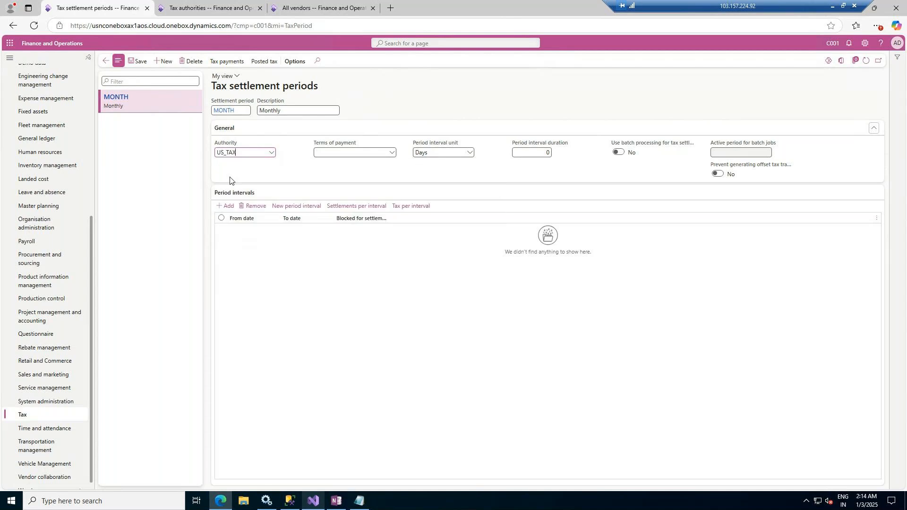
click(392, 152)
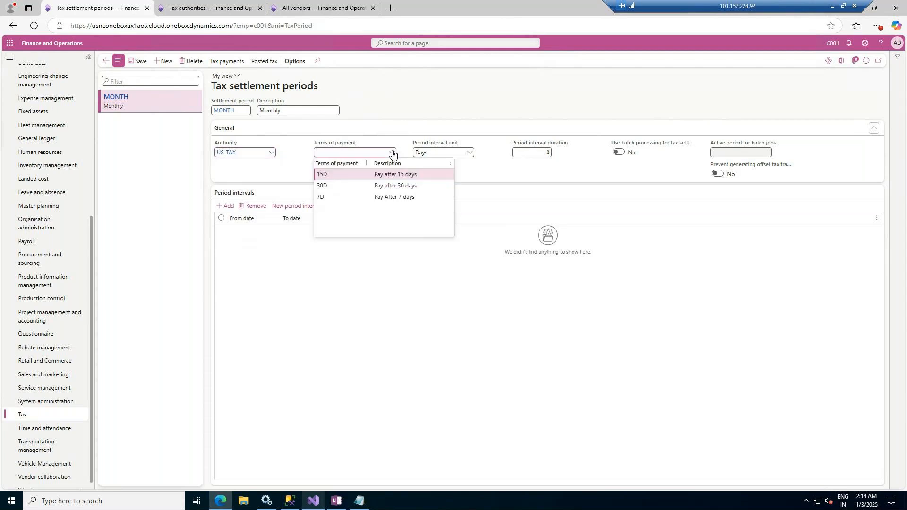
click(392, 186)
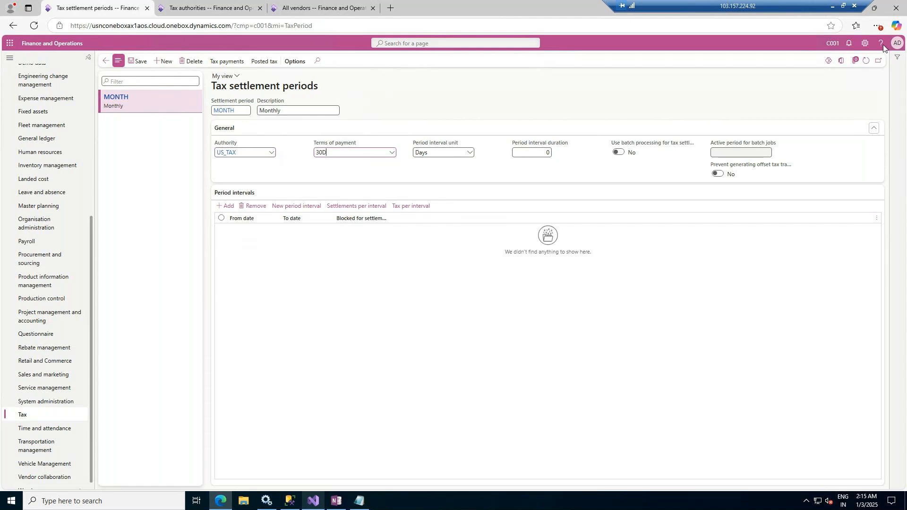
Switch to PowerPoint and handwrite P with an arrow to Db, the figure 1010, a circled 5% and 51$ along the slide's upper edge.
click(832, 5)
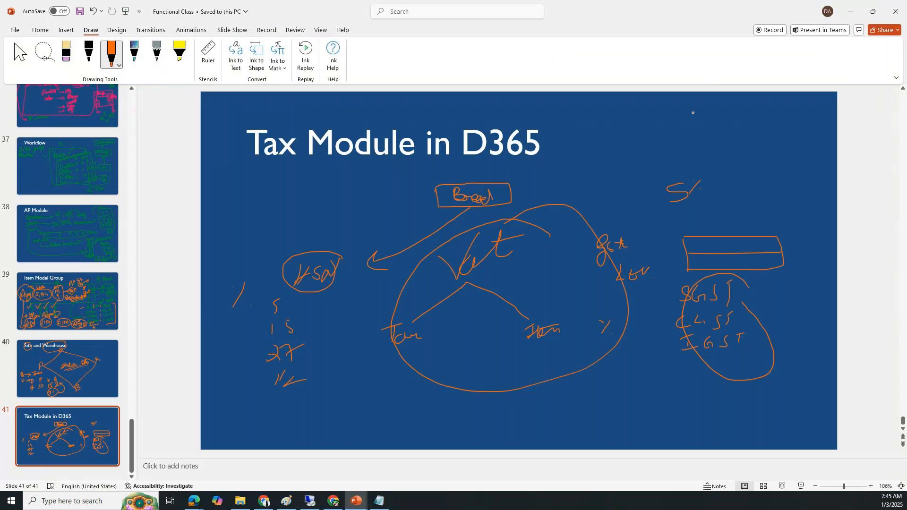
mouse_move(727, 103)
mouse_down()
mouse_move(726, 125)
mouse_move(730, 111)
mouse_up()
drag(737, 126, 759, 137)
mouse_move(769, 129)
mouse_down()
mouse_move(770, 142)
mouse_move(785, 132)
mouse_up()
mouse_move(570, 114)
mouse_down()
mouse_move(566, 129)
mouse_move(602, 114)
mouse_up()
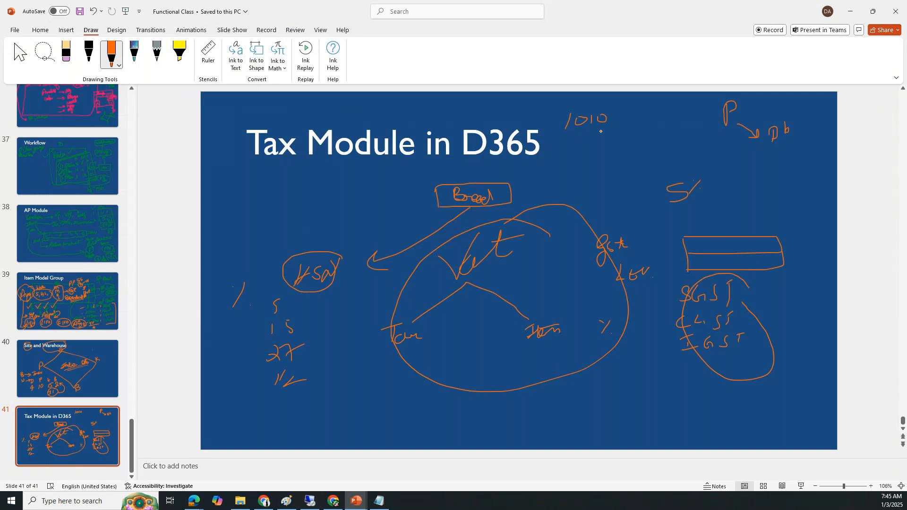
mouse_move(591, 133)
mouse_down()
mouse_move(590, 144)
mouse_move(609, 140)
mouse_move(586, 131)
mouse_move(604, 148)
mouse_move(621, 127)
mouse_move(653, 120)
mouse_move(654, 137)
mouse_move(677, 125)
mouse_move(677, 137)
mouse_up()
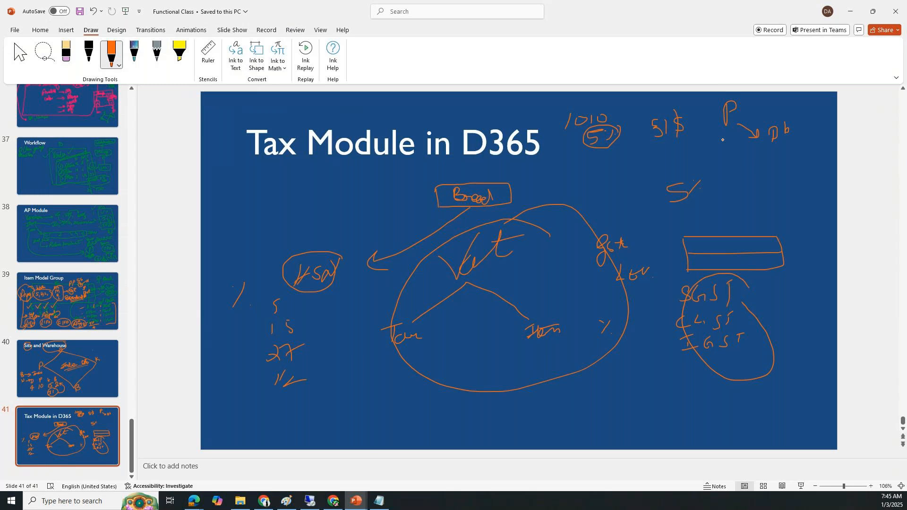
Handwrite a V below the P, and a column of figures below Db with a ruled line and an underlined 60.
drag(708, 144, 718, 139)
mouse_move(790, 159)
mouse_down()
mouse_move(784, 164)
mouse_move(802, 152)
mouse_move(808, 182)
mouse_move(818, 178)
mouse_up()
mouse_move(782, 182)
mouse_down()
mouse_move(776, 189)
mouse_move(812, 179)
mouse_up()
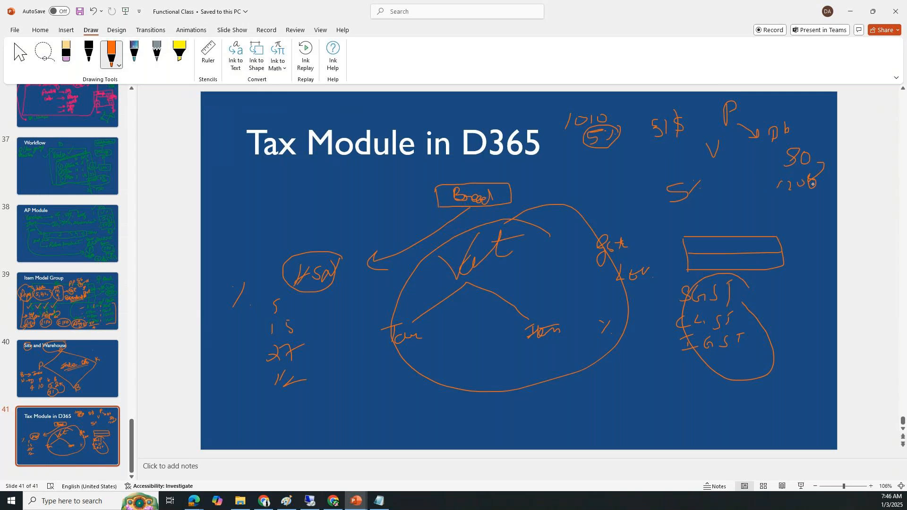
drag(799, 195, 820, 213)
mouse_move(802, 224)
mouse_down()
mouse_move(798, 232)
mouse_move(825, 238)
mouse_up()
drag(808, 225, 814, 223)
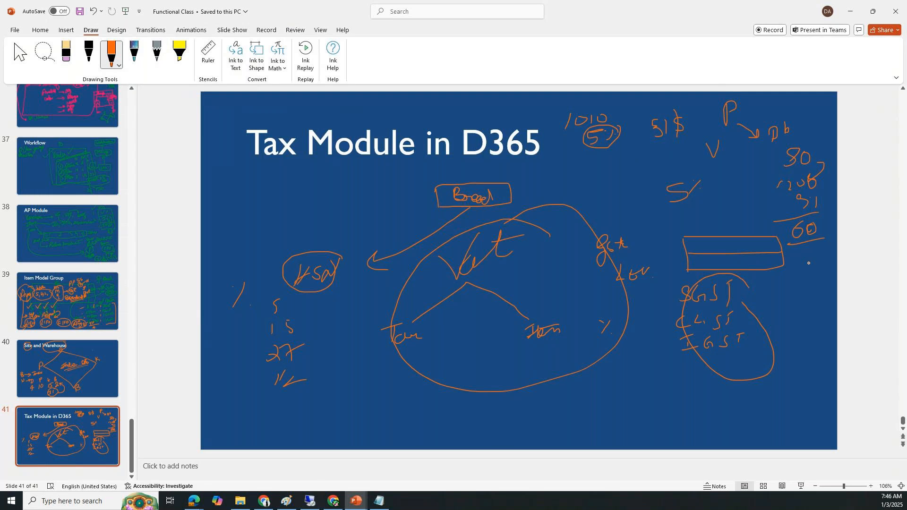
mouse_move(811, 260)
mouse_down()
mouse_move(810, 278)
mouse_move(821, 287)
mouse_move(833, 282)
mouse_move(818, 289)
mouse_up()
Switch back to Finance and Operations and set the MONTH settlement period's interval unit to Months.
click(311, 503)
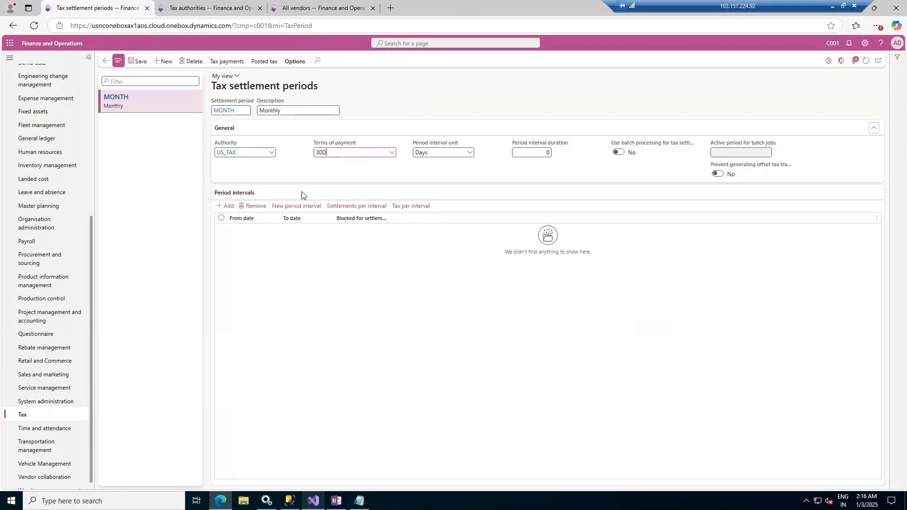
click(468, 152)
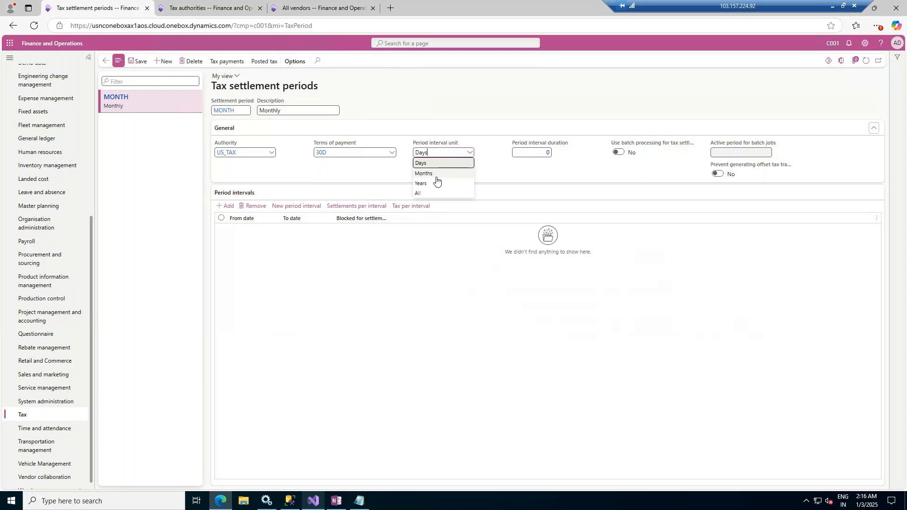
click(436, 175)
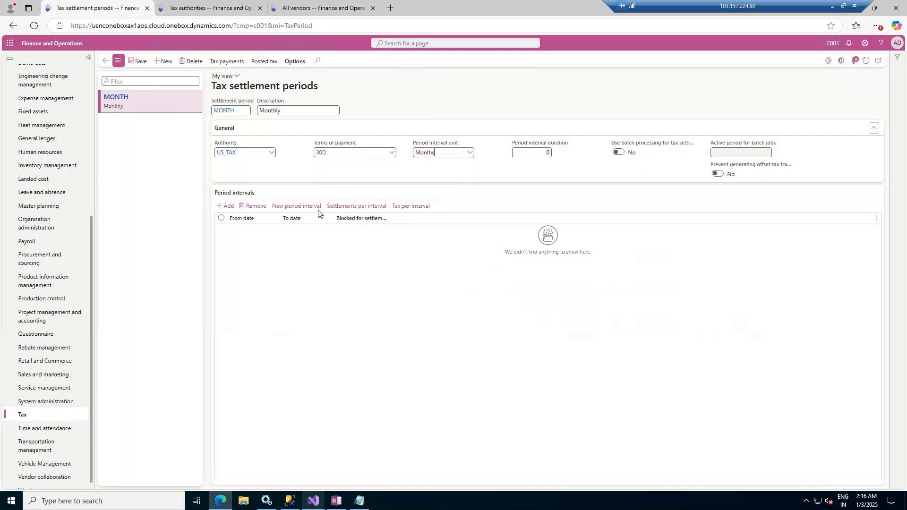
Add a period interval to the MONTH settlement period running from 1/1/2025 to 1/31/2025.
click(220, 207)
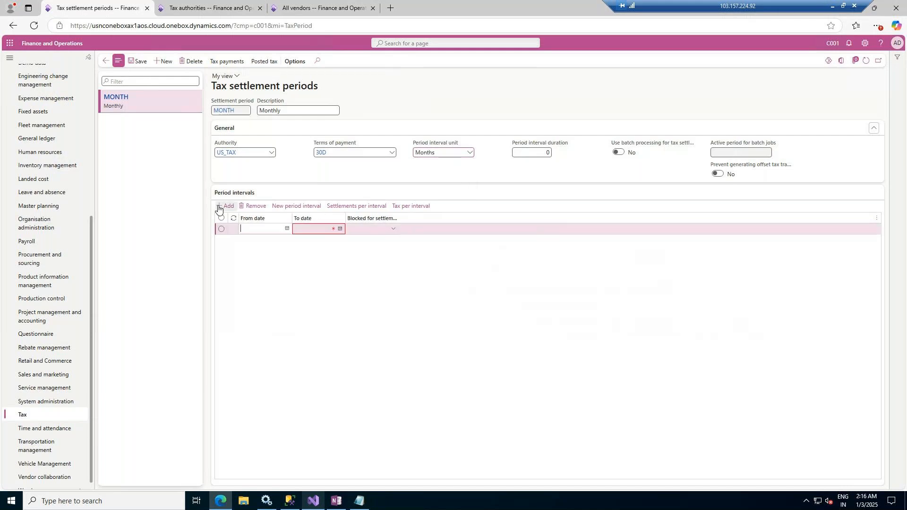
click(286, 230)
click(289, 261)
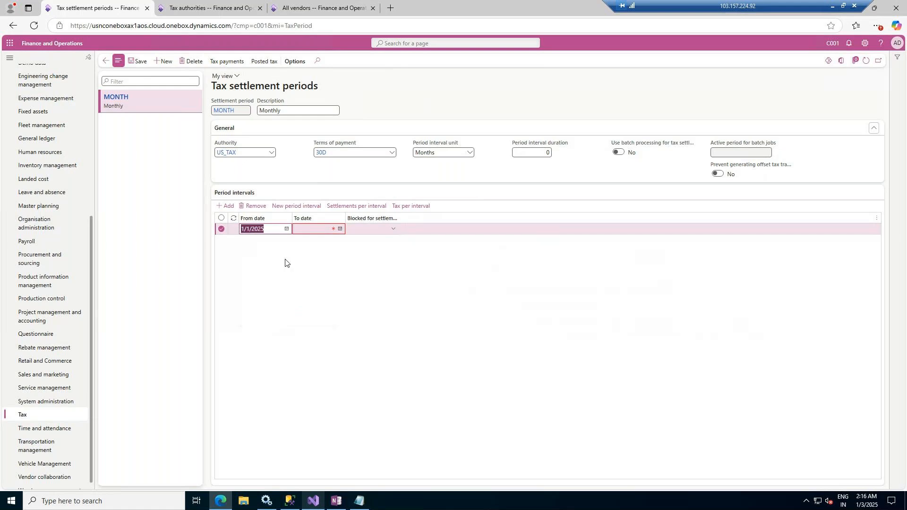
click(340, 230)
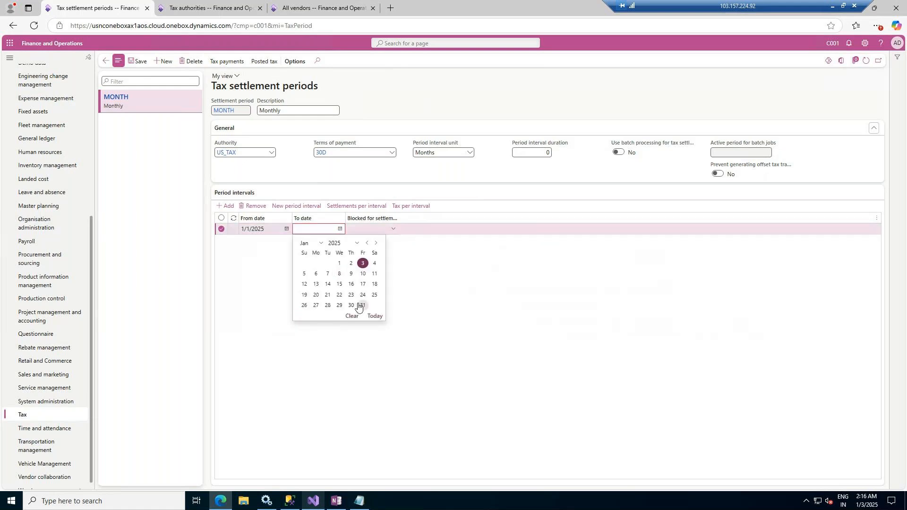
click(361, 308)
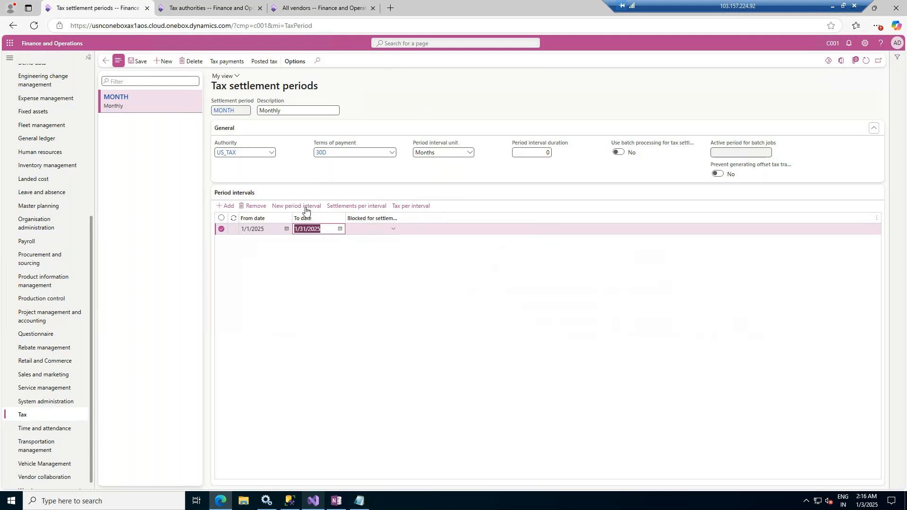
Set the period interval duration to 1 and generate the following monthly period intervals from 2/1/2025 through 5/31/2025.
click(288, 208)
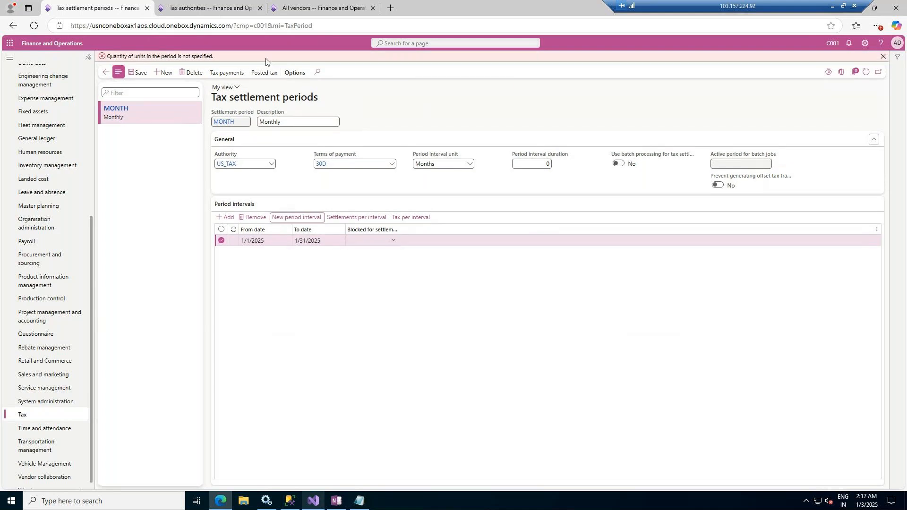
click(548, 164)
text(1)
click(294, 218)
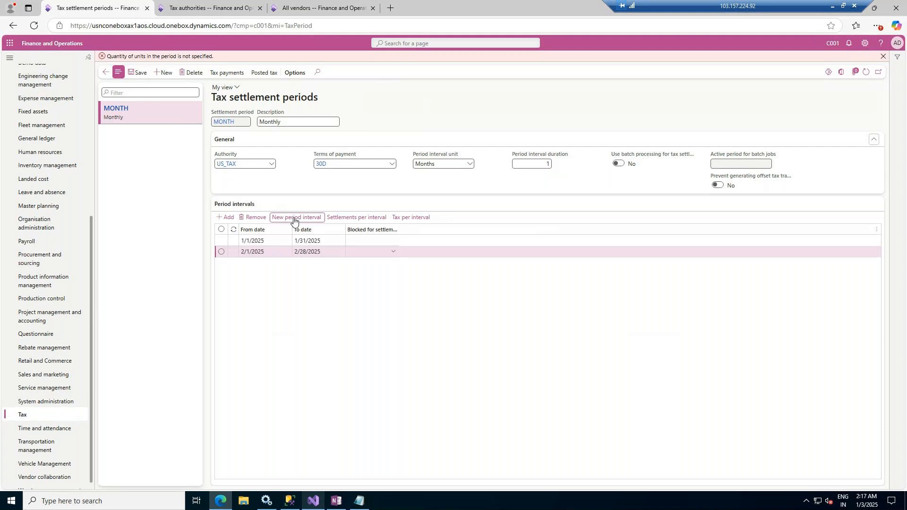
click(294, 218)
click(293, 218)
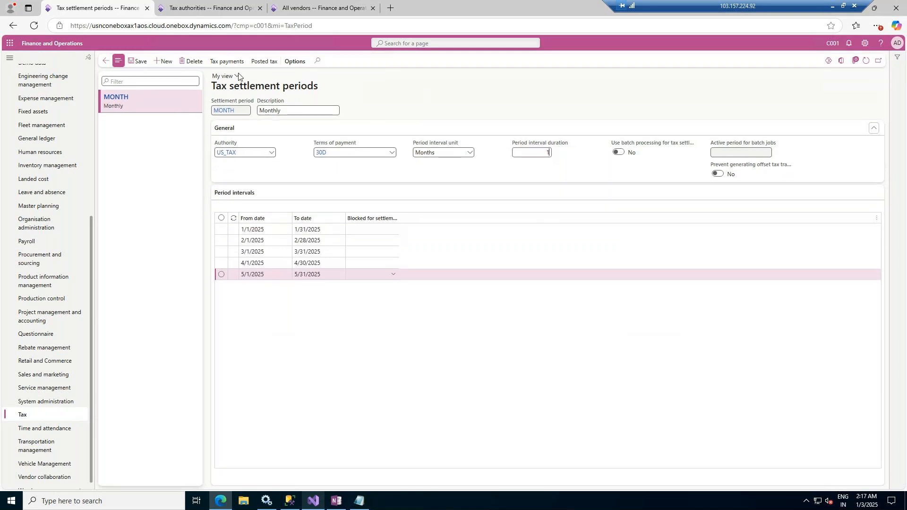
Create a new tax code US_5 with the name US 5% in the Tax module.
click(27, 416)
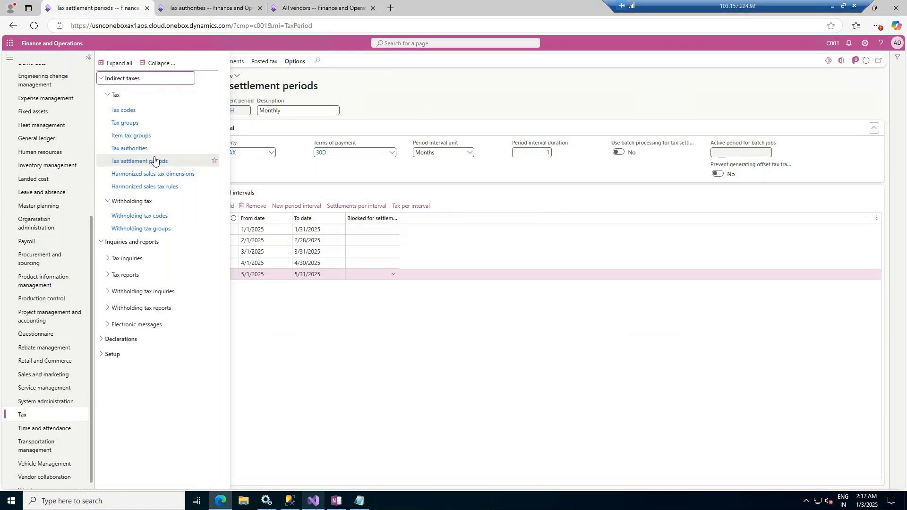
click(145, 110)
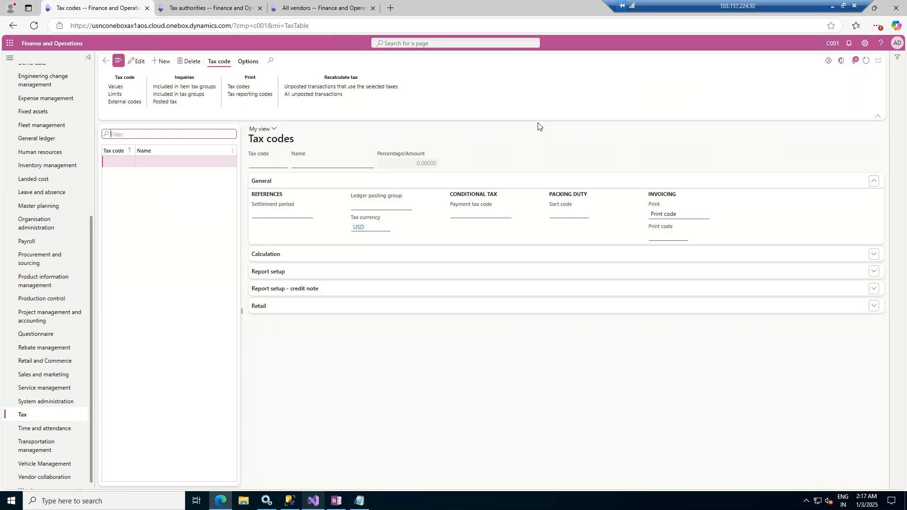
click(164, 61)
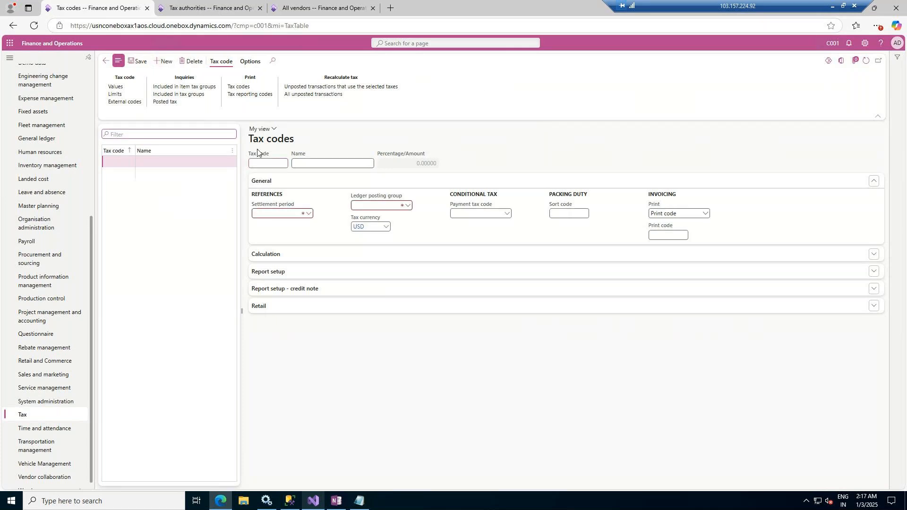
click(269, 162)
text(US_5)
key(Tab)
text(US 5%)
key(Tab)
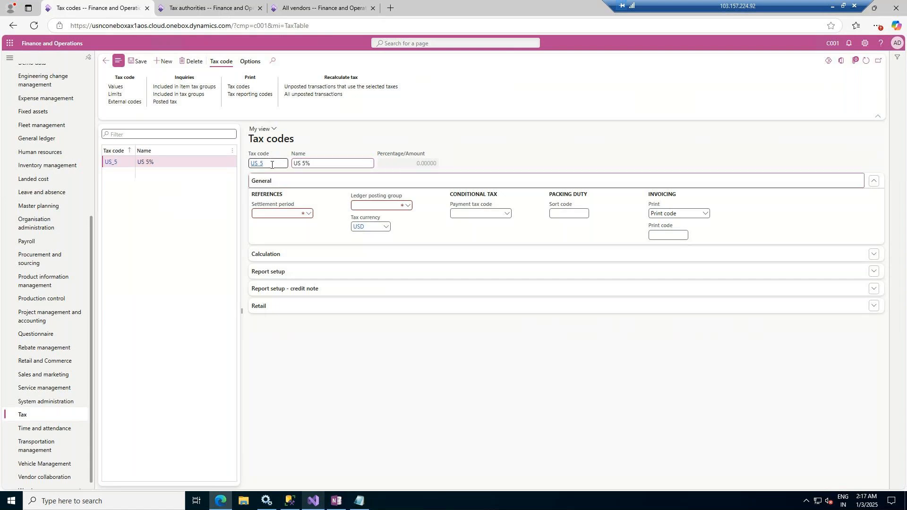
Assign the MONTH settlement period to tax code US_5 and check which ledger posting groups are available.
click(307, 216)
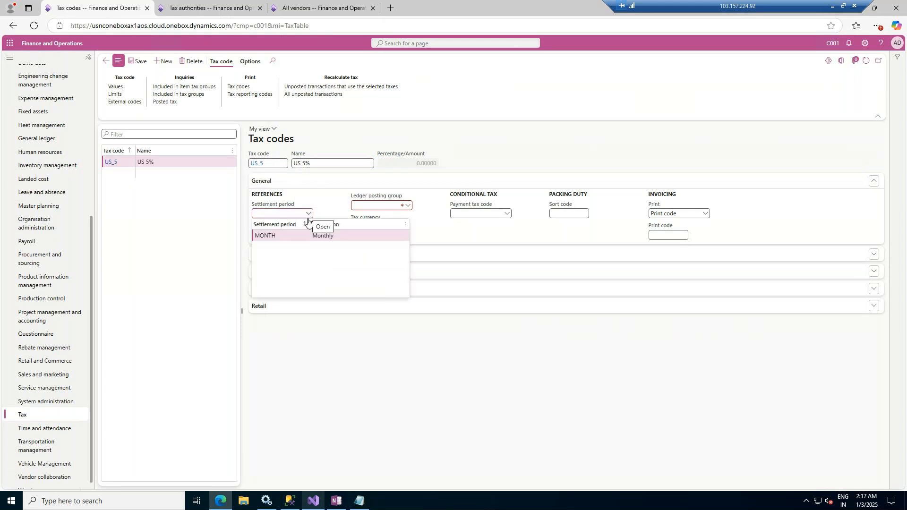
click(329, 235)
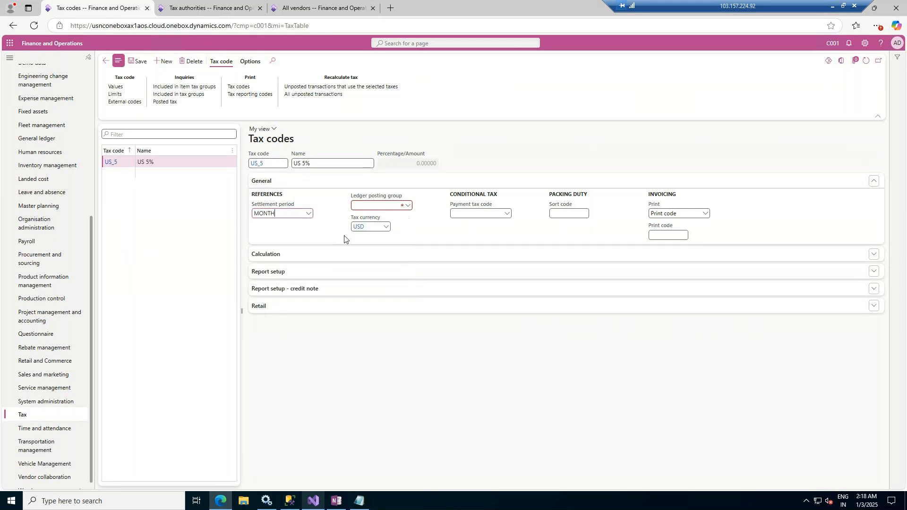
click(407, 206)
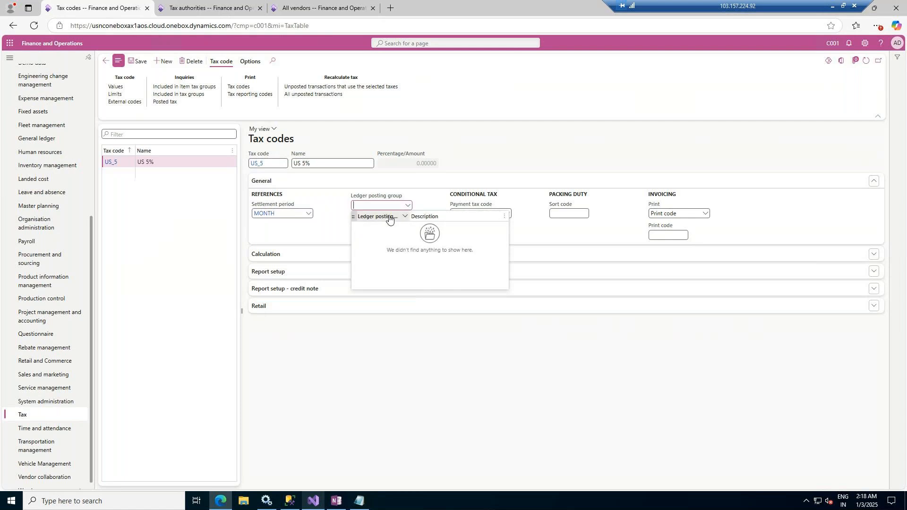
In the browser tab showing the US Tax Authority vendor, open the Ledger posting groups page from the tax setup.
click(206, 4)
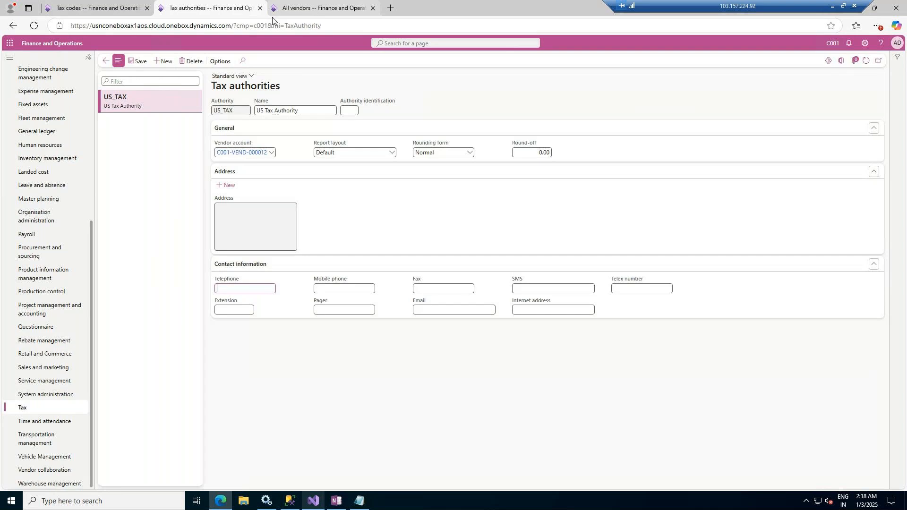
click(279, 8)
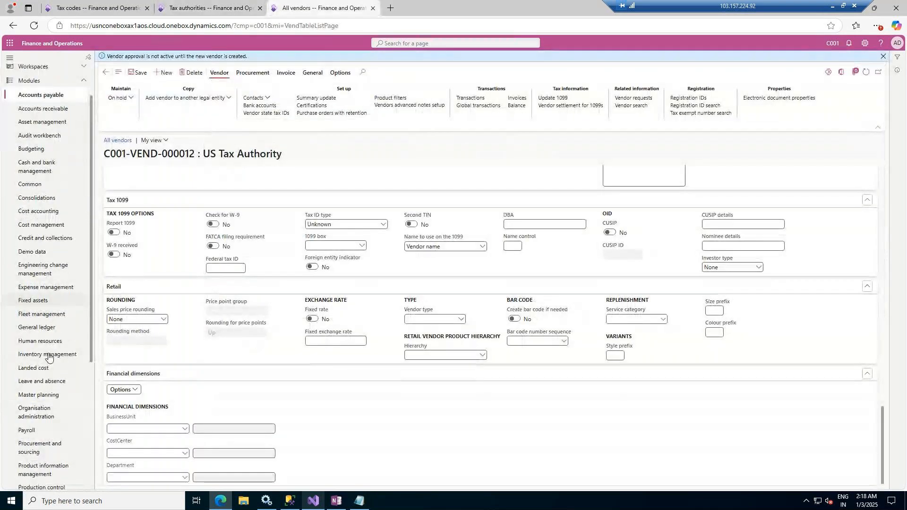
scroll(28, 407, down, 4)
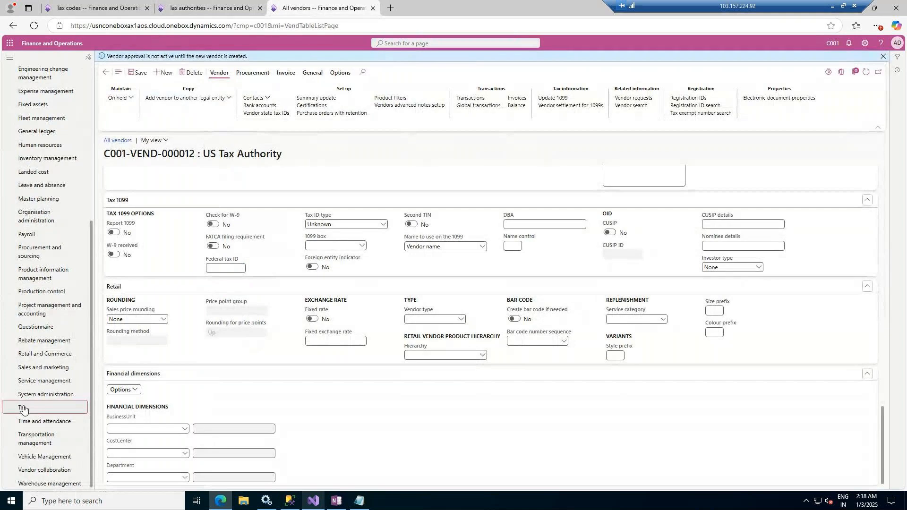
click(23, 409)
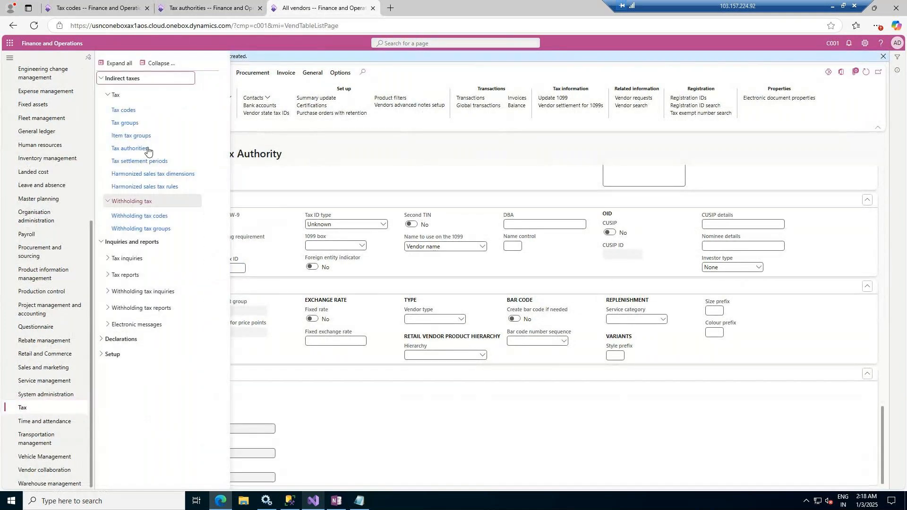
click(112, 354)
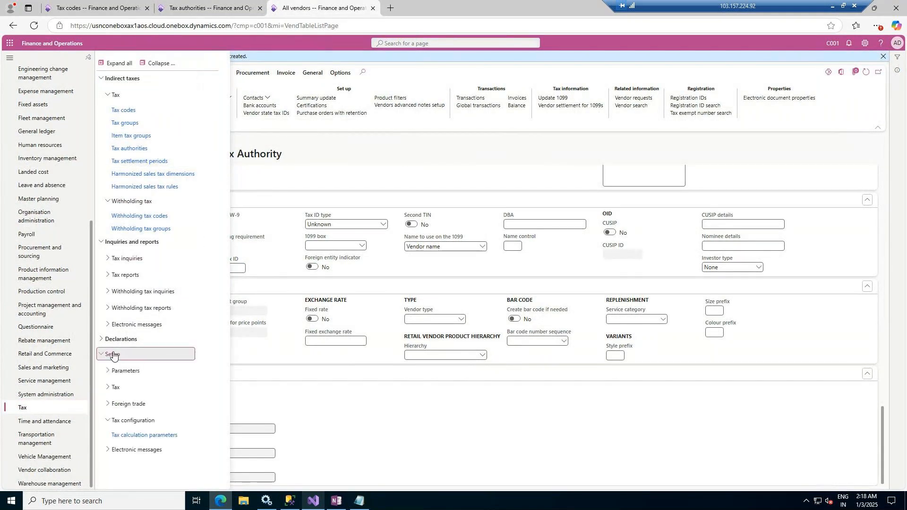
click(117, 372)
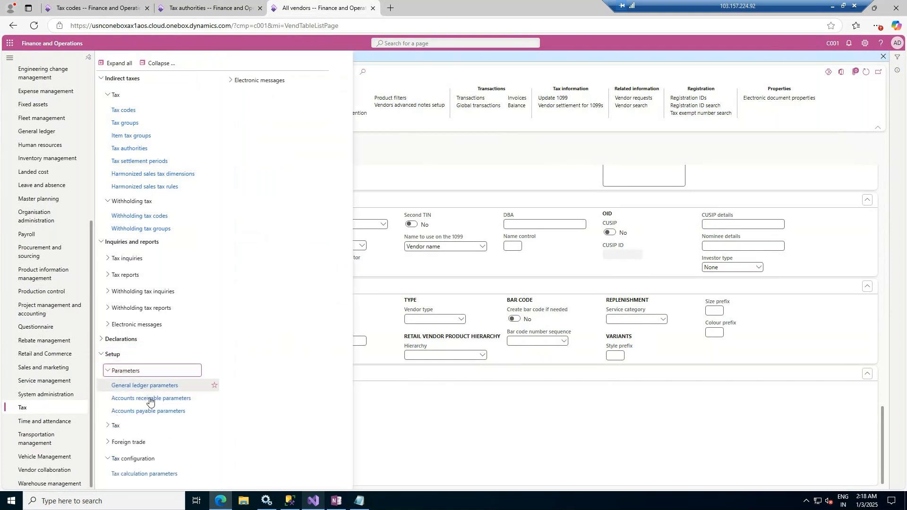
click(127, 427)
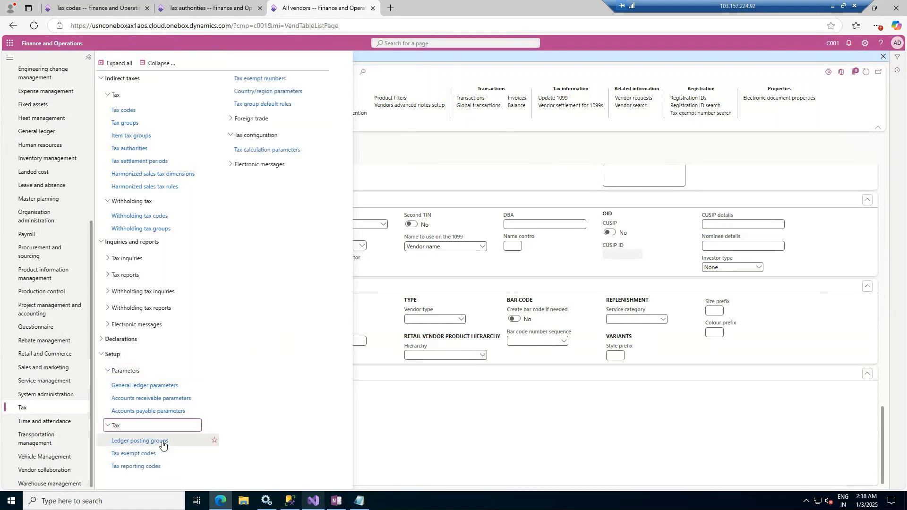
click(162, 442)
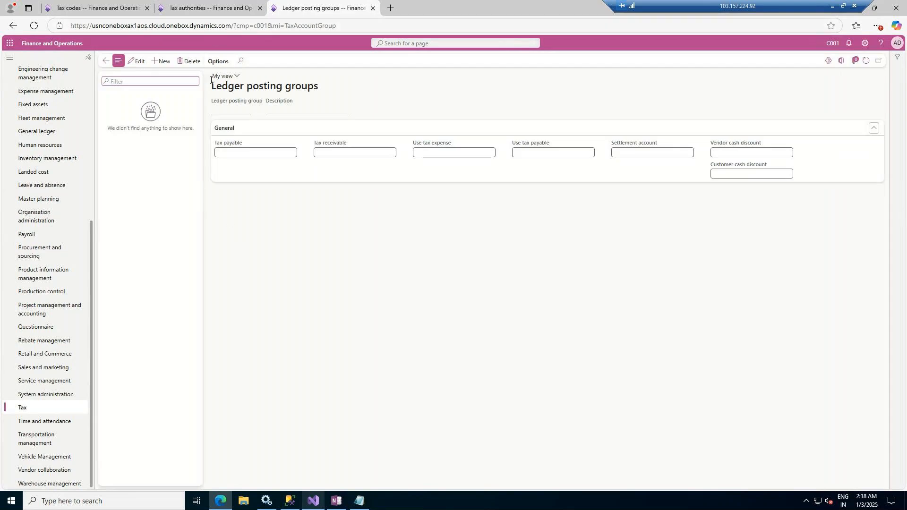
drag(212, 86, 332, 92)
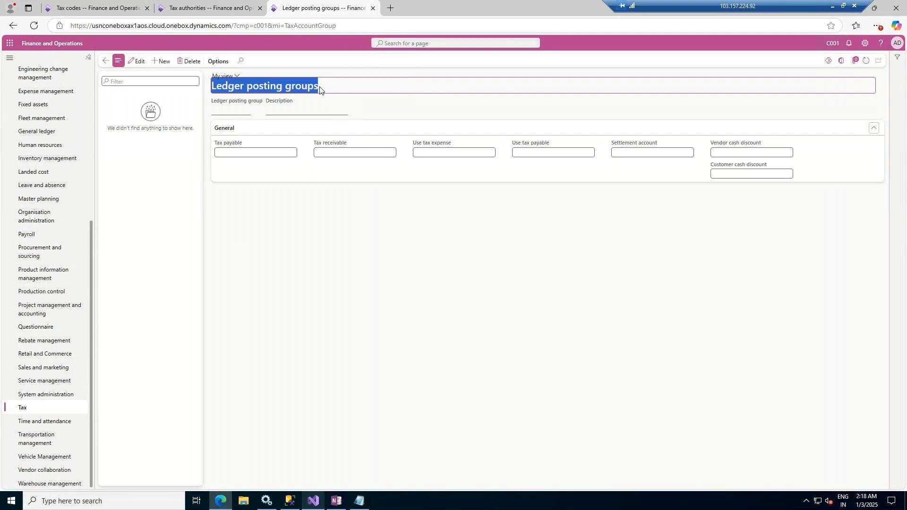
click(320, 90)
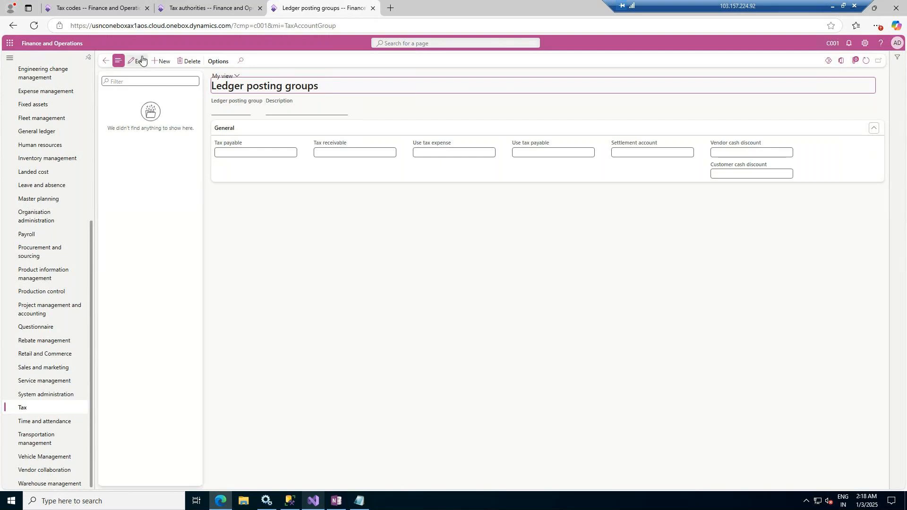
Create a ledger posting group named Default with the description Default.
click(157, 64)
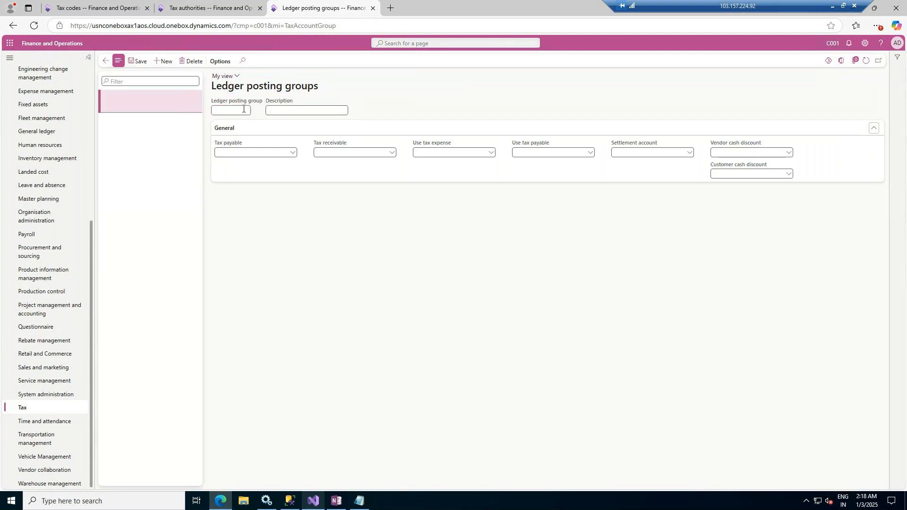
text(Default)
key(Tab)
text(Defau)
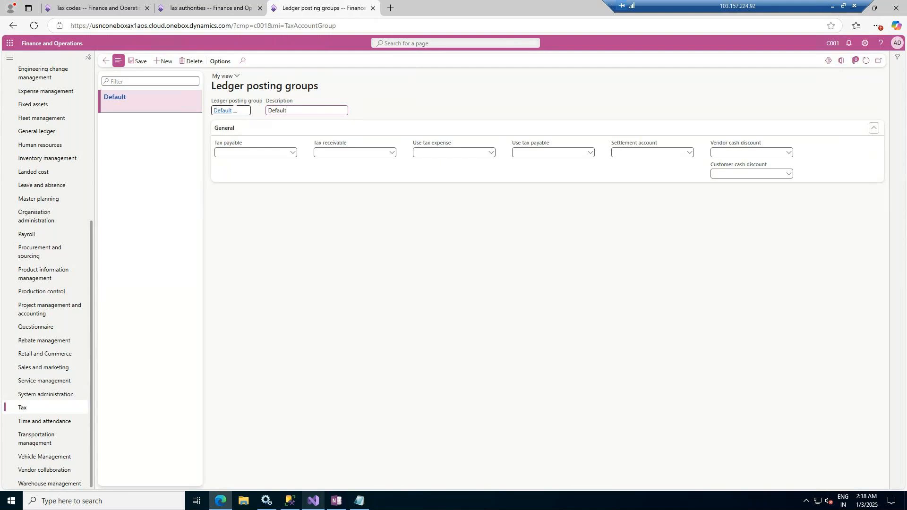
key(Tab)
Check the main accounts offered for Tax payable, and open Main accounts of the general ledger in the Tax authorities browser tab.
click(291, 156)
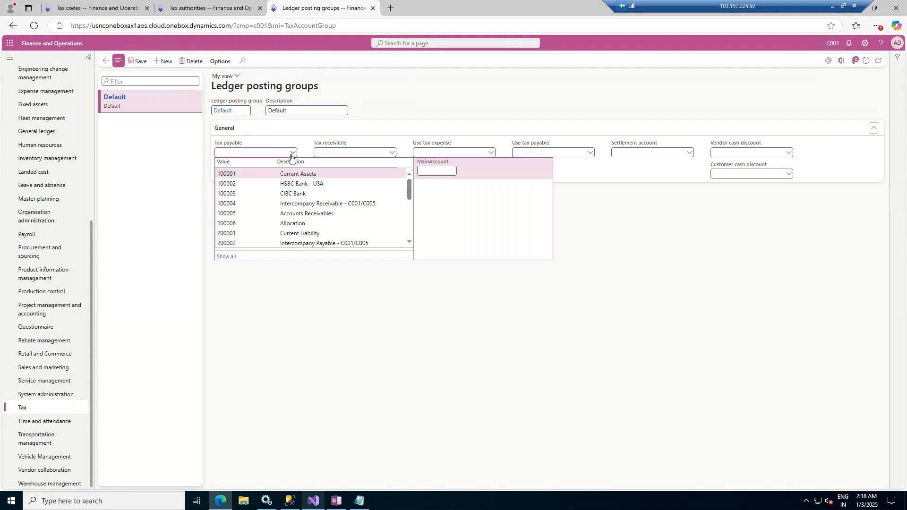
click(392, 153)
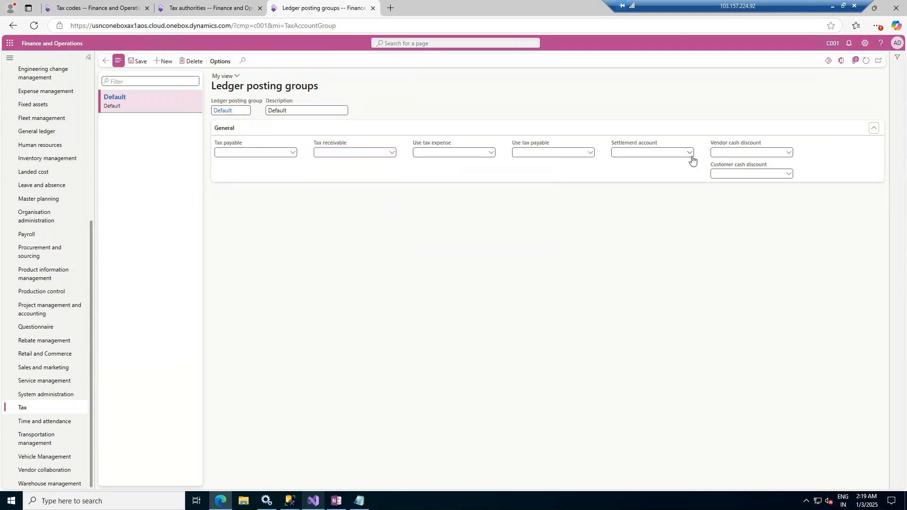
click(214, 6)
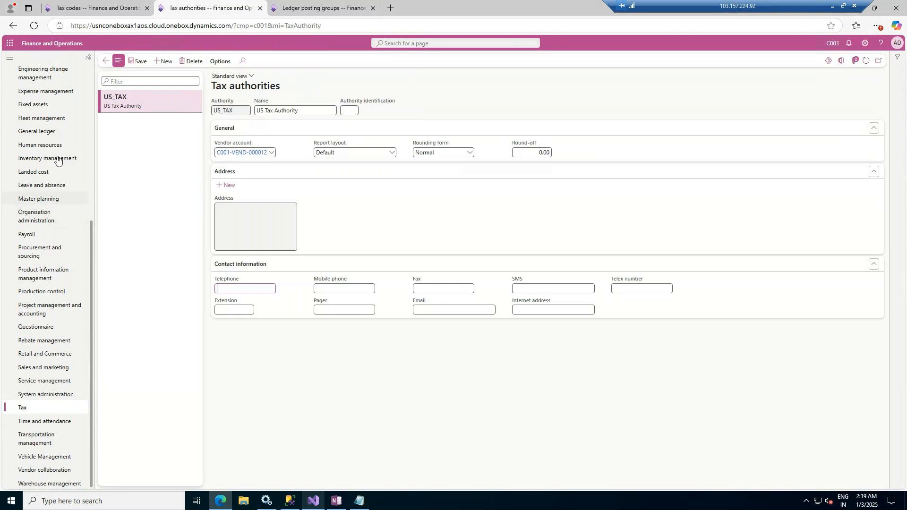
click(52, 132)
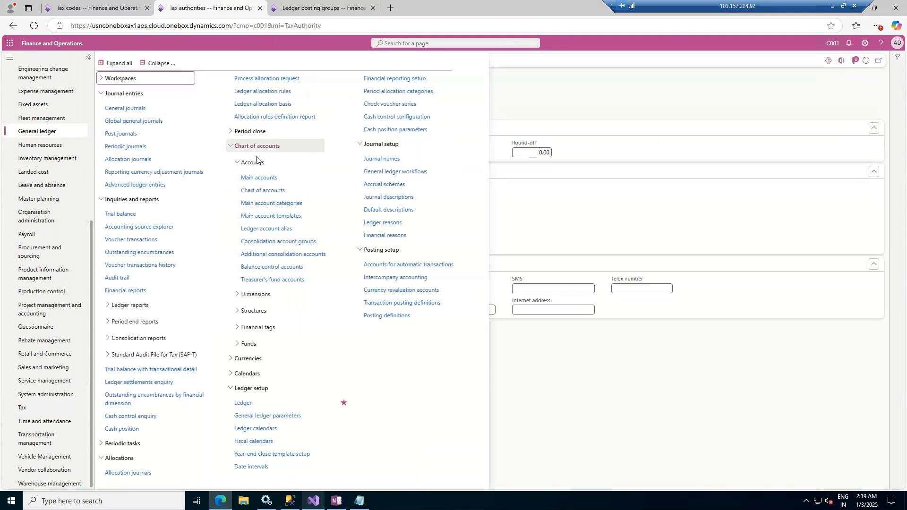
click(262, 180)
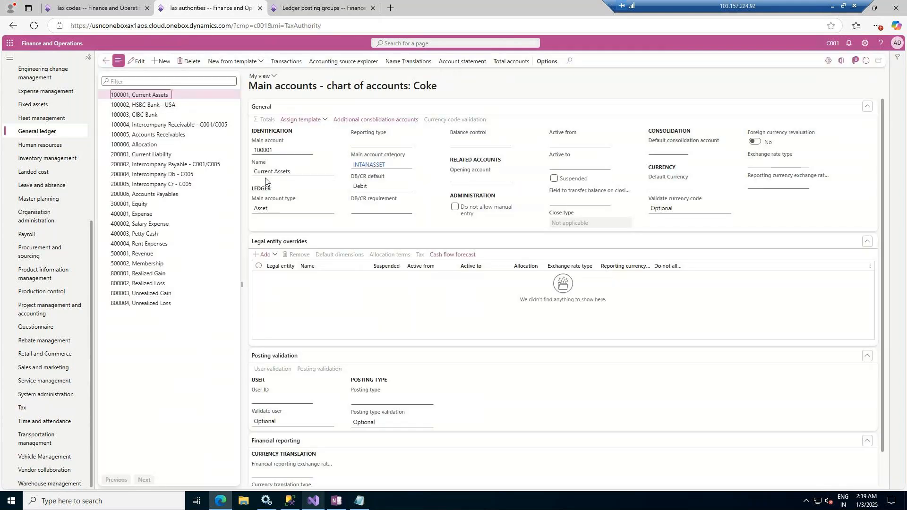
Create a new main account 200007 named Tax Payables in the Coke chart of accounts.
click(160, 62)
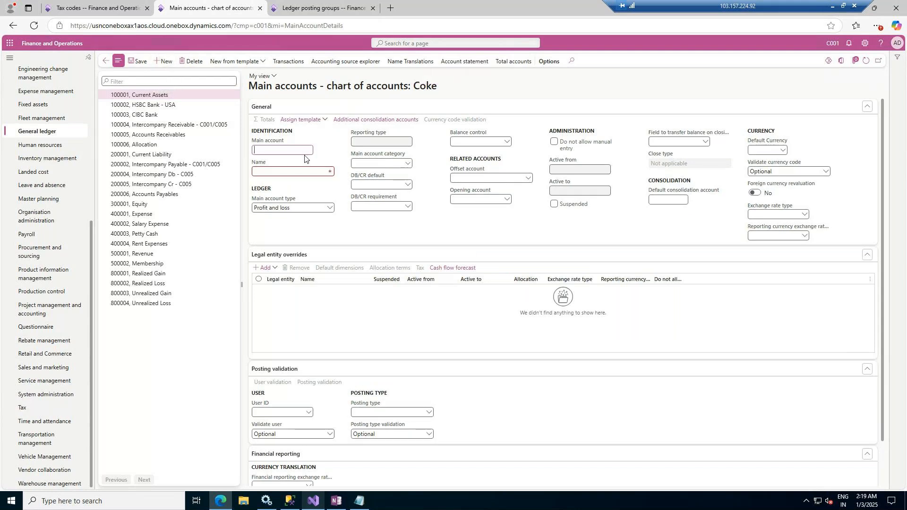
text(Tax Payables)
click(302, 170)
click(293, 149)
triple_click(293, 150)
key(ctrl+c)
key(BackSpace)
click(281, 174)
click(284, 172)
key(ctrl+v)
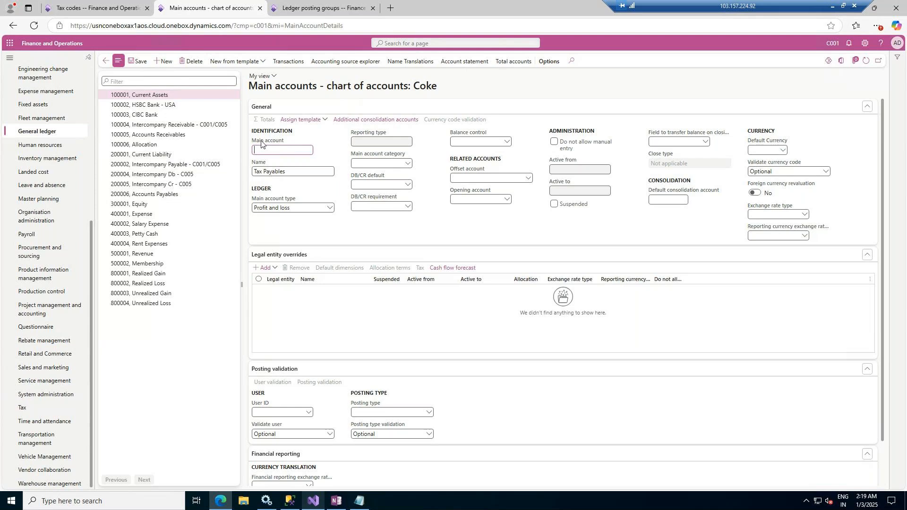
text(200007)
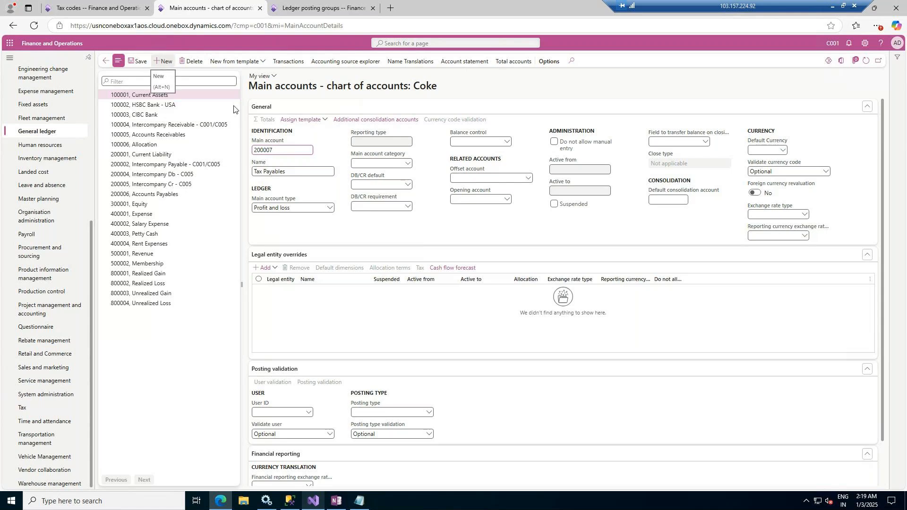
Set the Tax Payables account's main account type to Liability and its main account category to AP.
click(329, 209)
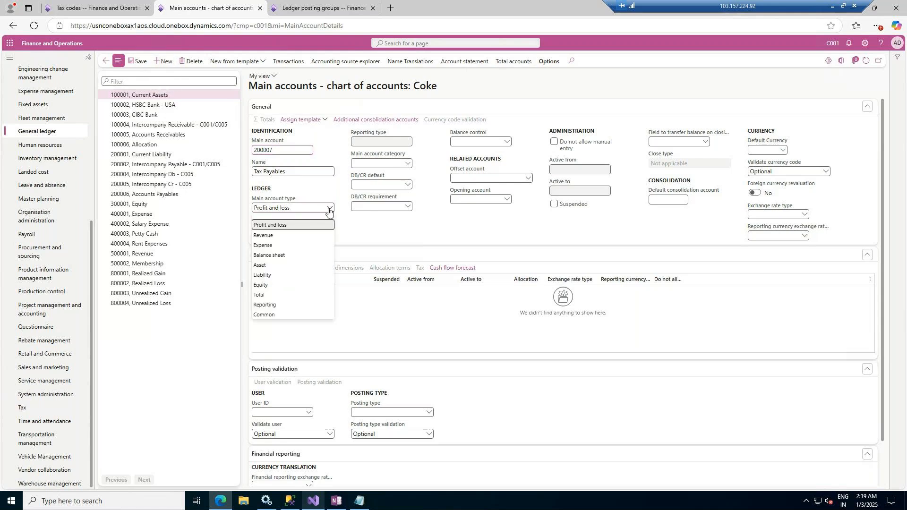
click(284, 275)
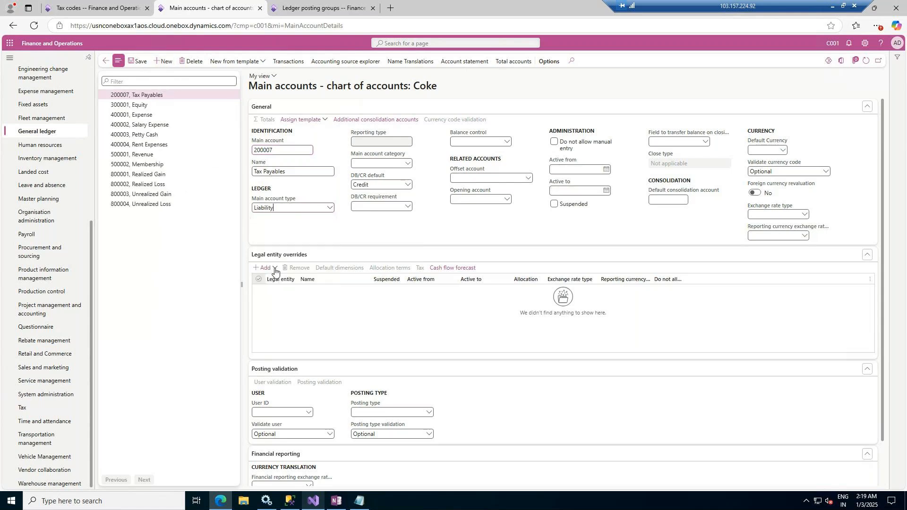
click(408, 164)
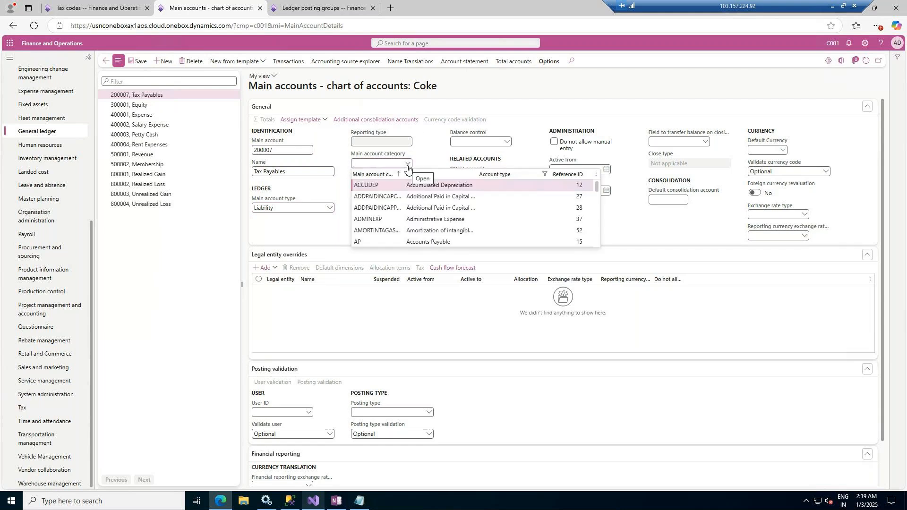
click(428, 242)
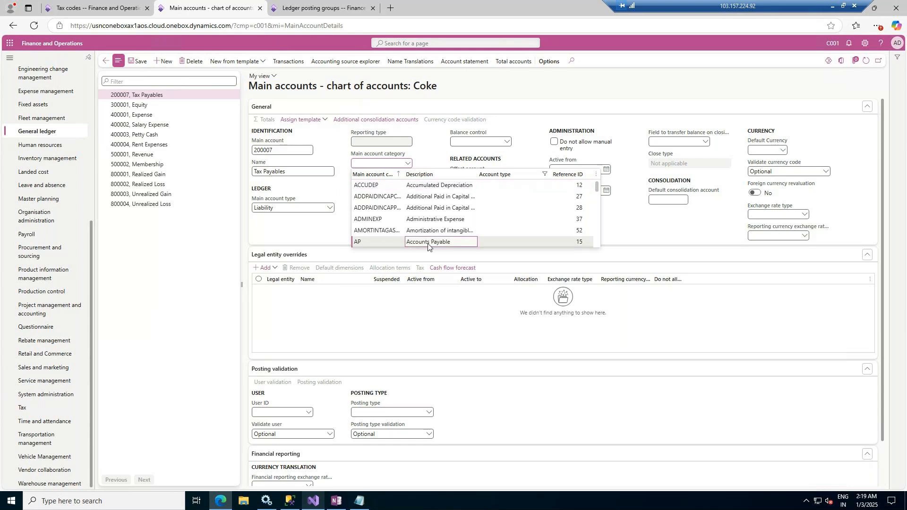
click(428, 243)
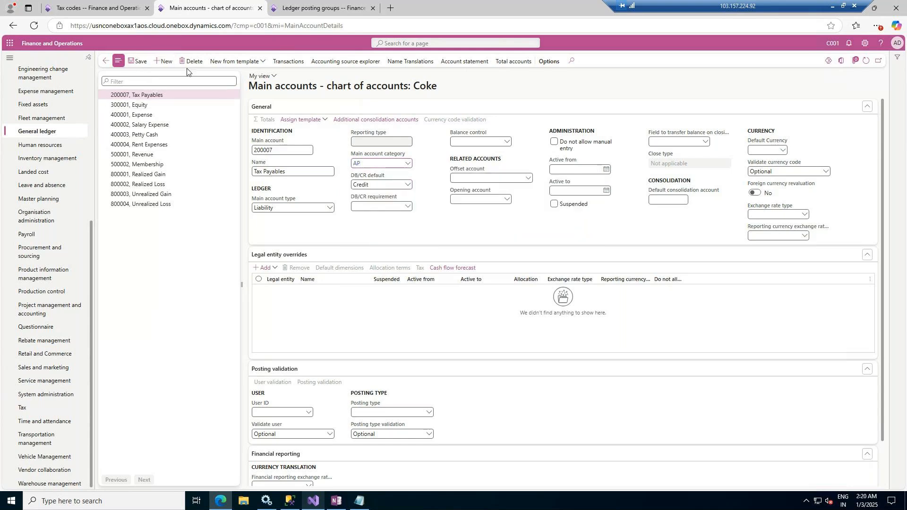
Add another main account with number 200008 and the name Tax Receivables.
click(295, 171)
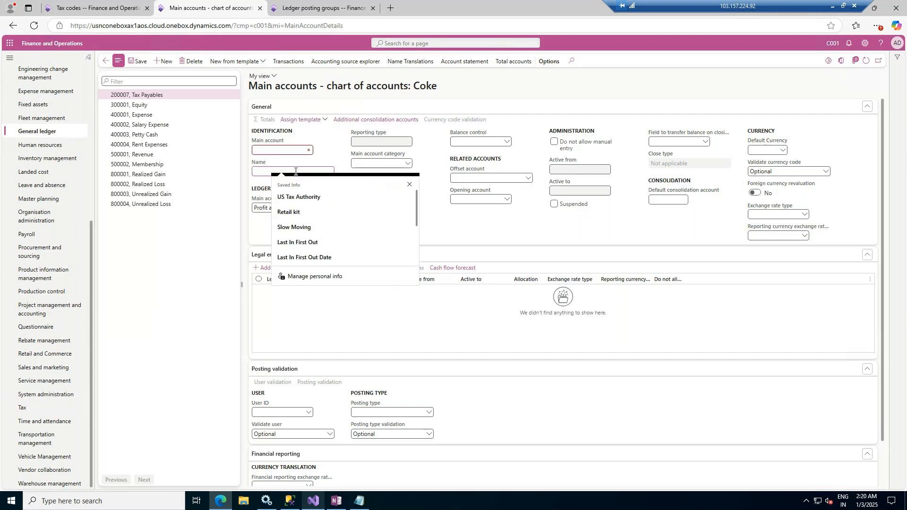
key(ctrl+v)
key(BackSpace)
key(BackSpace)
key(BackSpace)
key(BackSpace)
key(BackSpace)
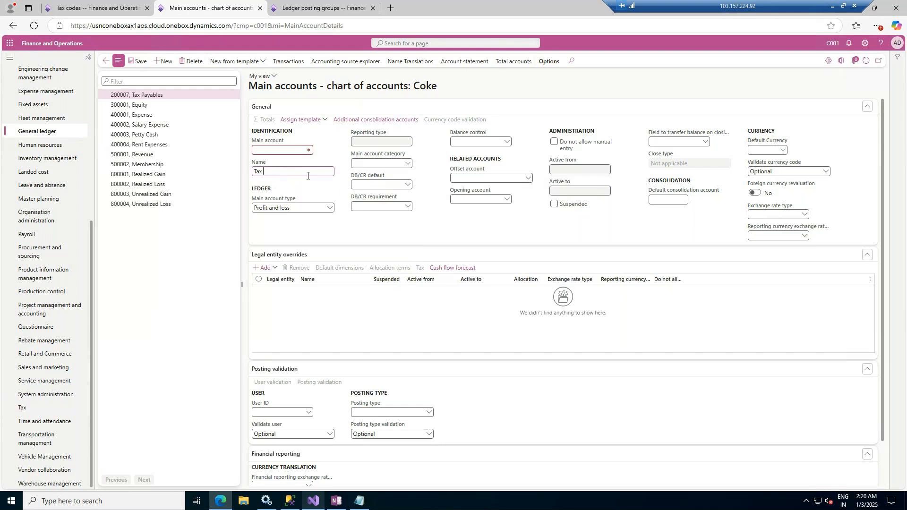
text(eceivables)
click(298, 150)
text(200008)
key(Tab)
key(Tab)
key(Tab)
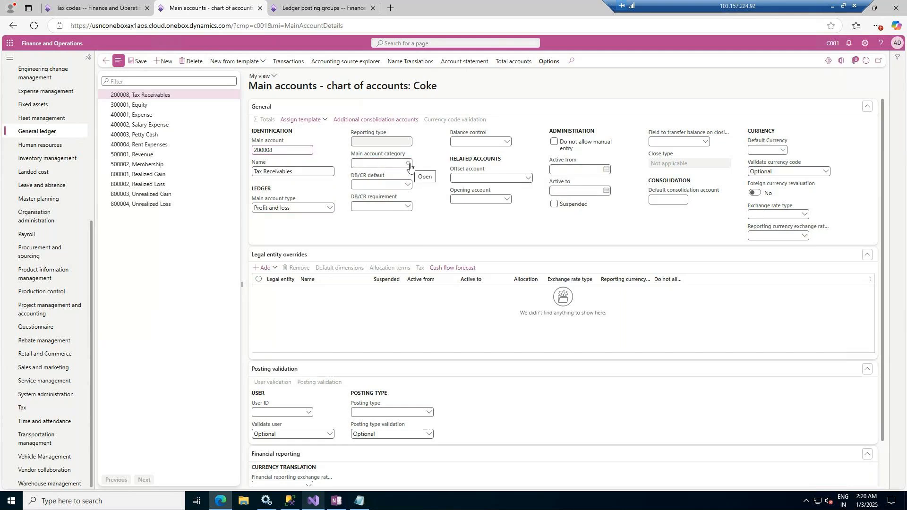
Set the Tax Receivables account's main account category to AR and save the account.
click(408, 164)
text(AR)
key(Tab)
click(141, 61)
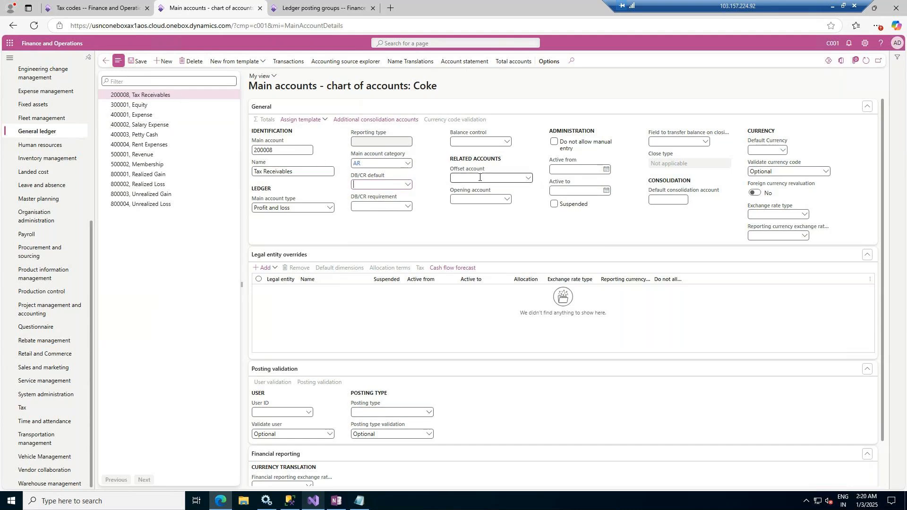
Disallow manual entry on the Tax Receivables account, set its posting type to Tax, and refresh the record.
click(555, 143)
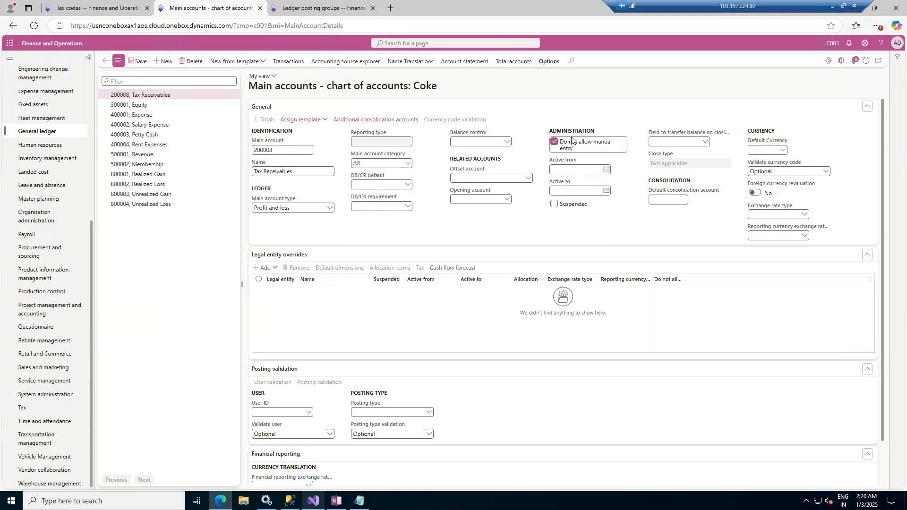
click(428, 413)
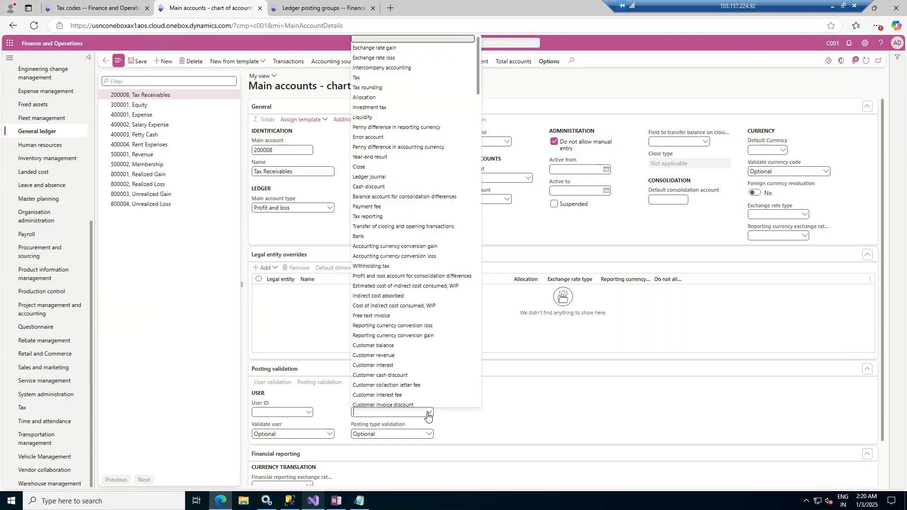
click(368, 80)
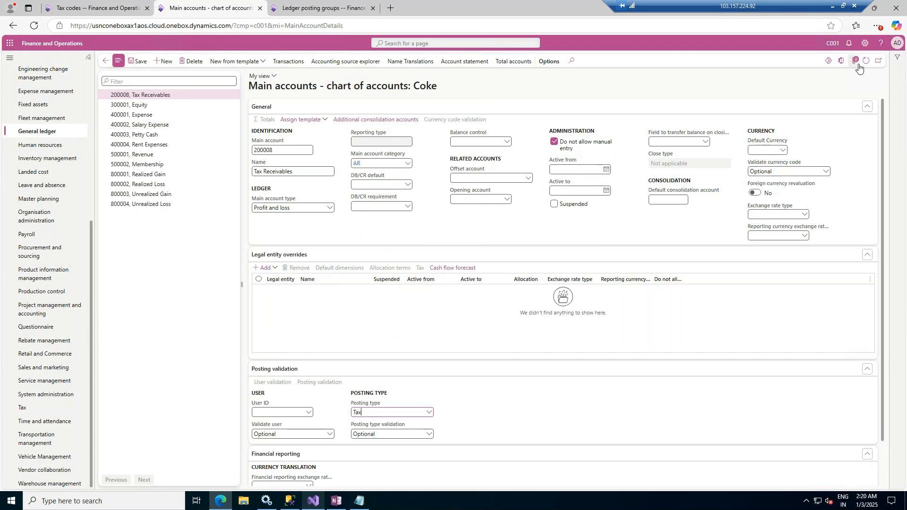
click(866, 61)
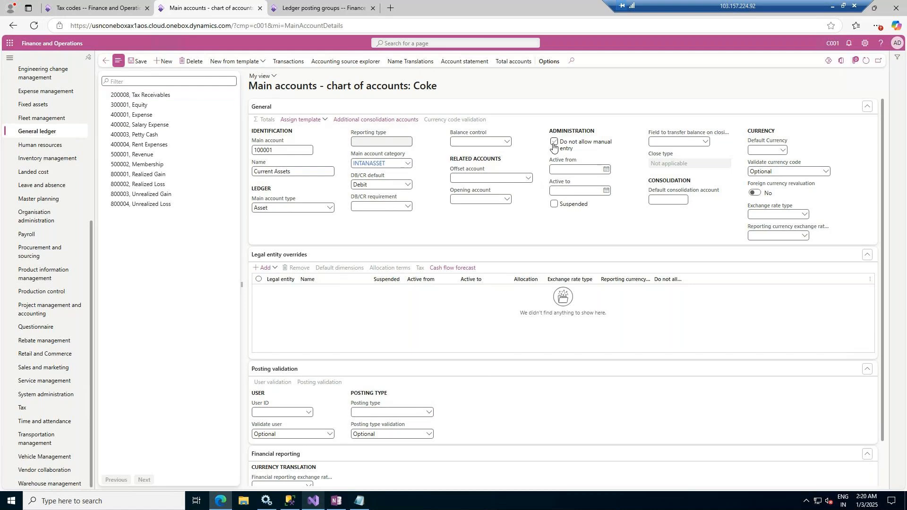
click(147, 94)
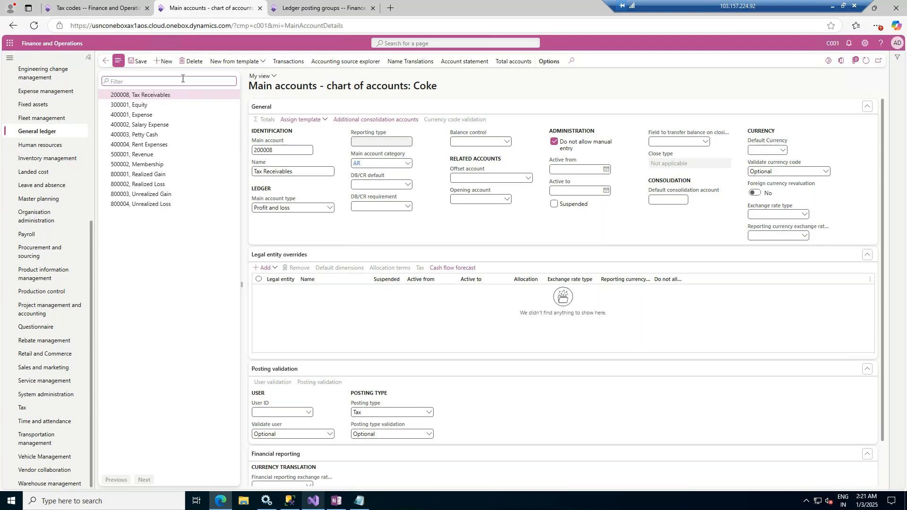
Filter the main accounts for 200007, disallow manual entry on Tax Payables, and set its posting type to Tax.
text(200007)
double_click(183, 79)
click(555, 142)
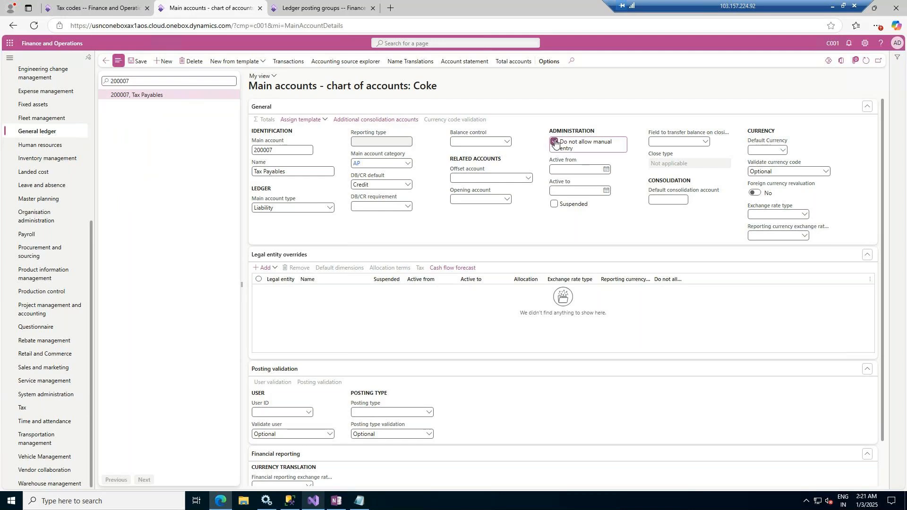
click(430, 414)
click(430, 414)
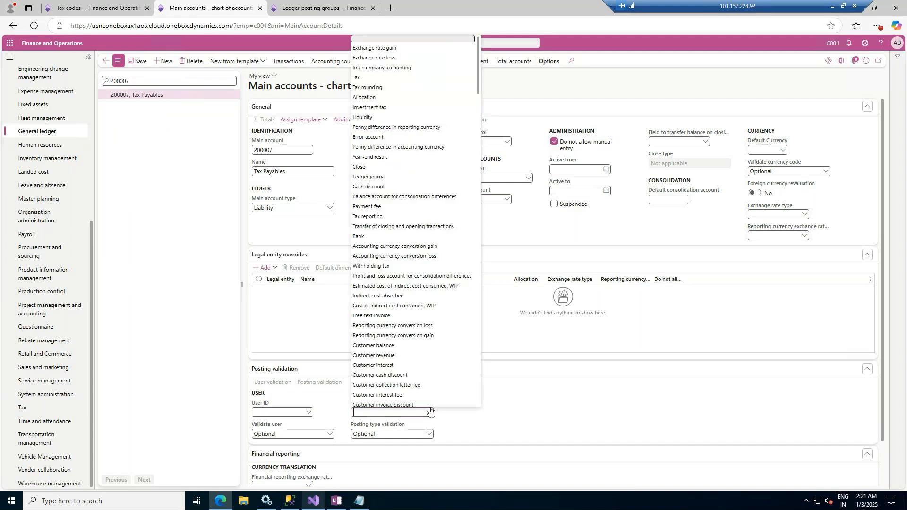
click(364, 79)
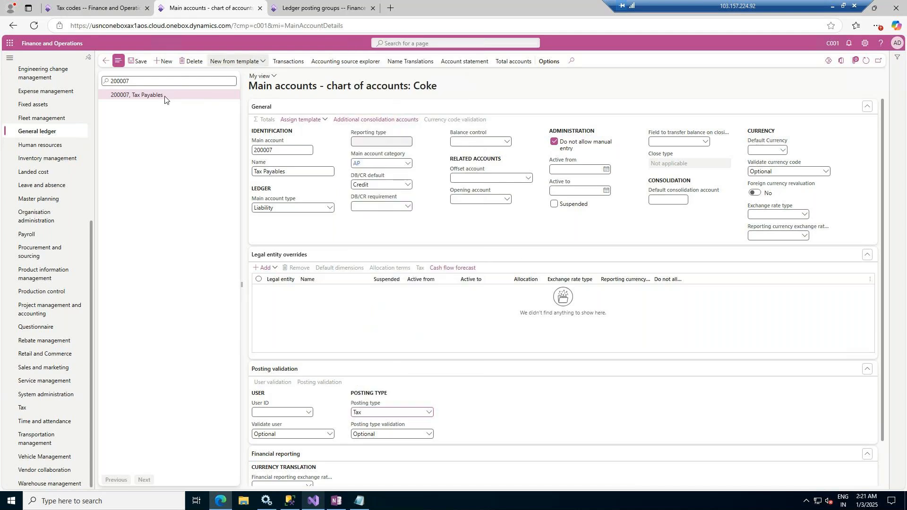
Create a new main account 200009 named Tax Settlement in the Coke chart of accounts.
click(165, 61)
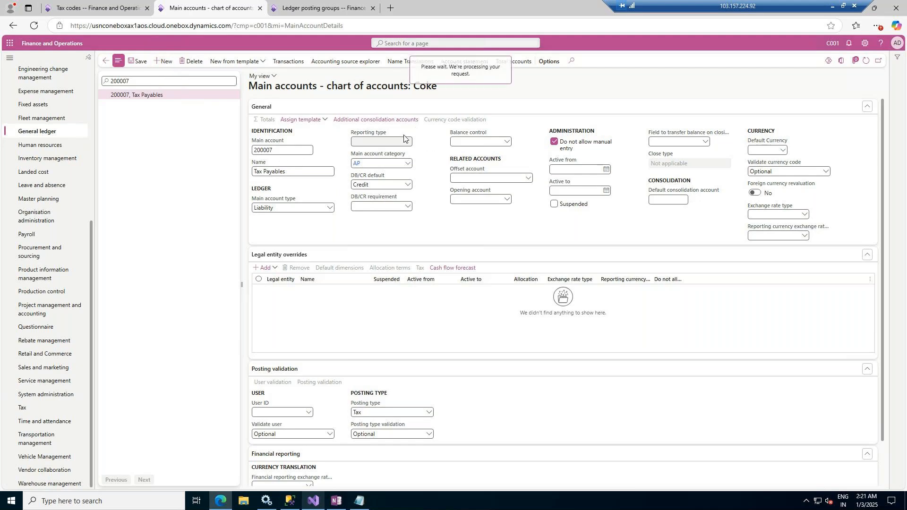
click(291, 149)
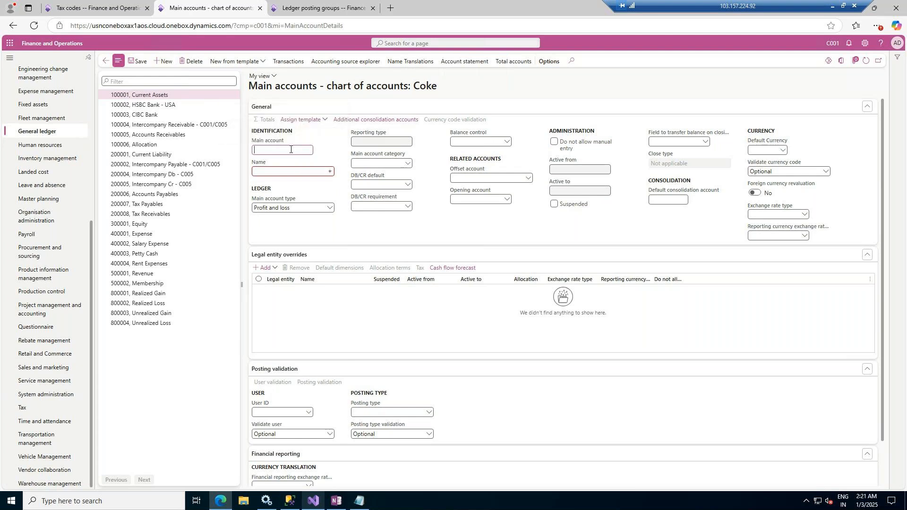
text(200009)
click(299, 170)
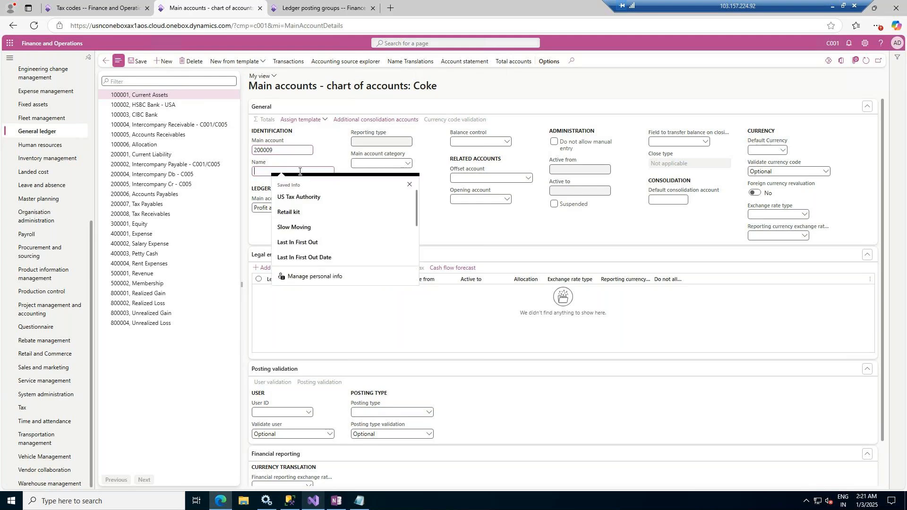
text(Tax S)
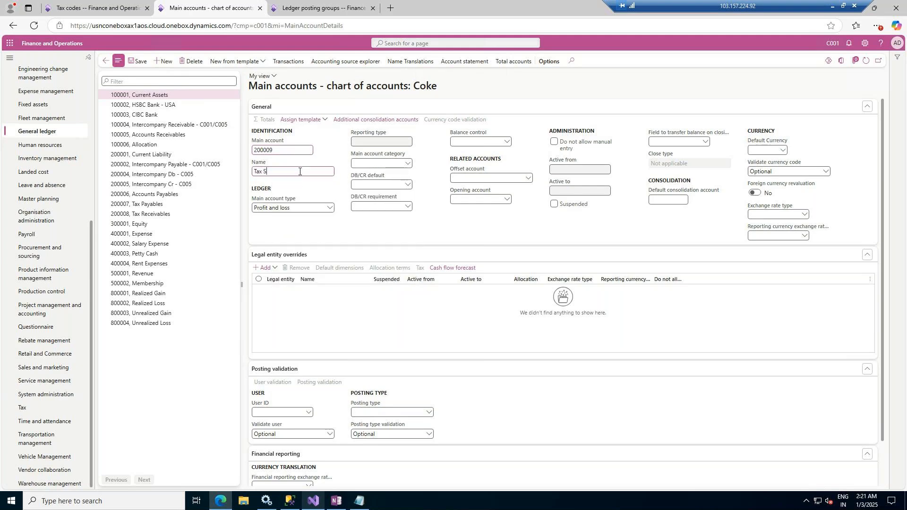
text(ettlement)
Set the Tax Settlement account's main account category to AP and its type to Liability, and save it.
click(408, 164)
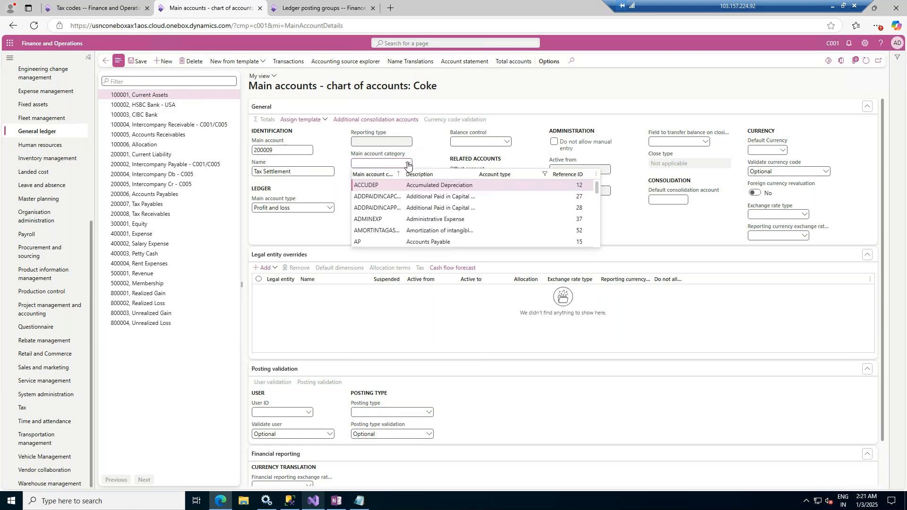
click(441, 242)
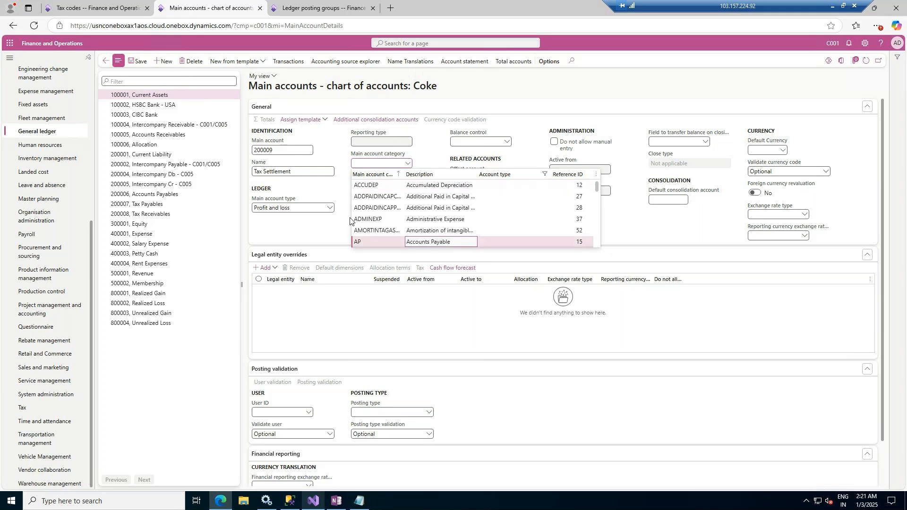
click(329, 208)
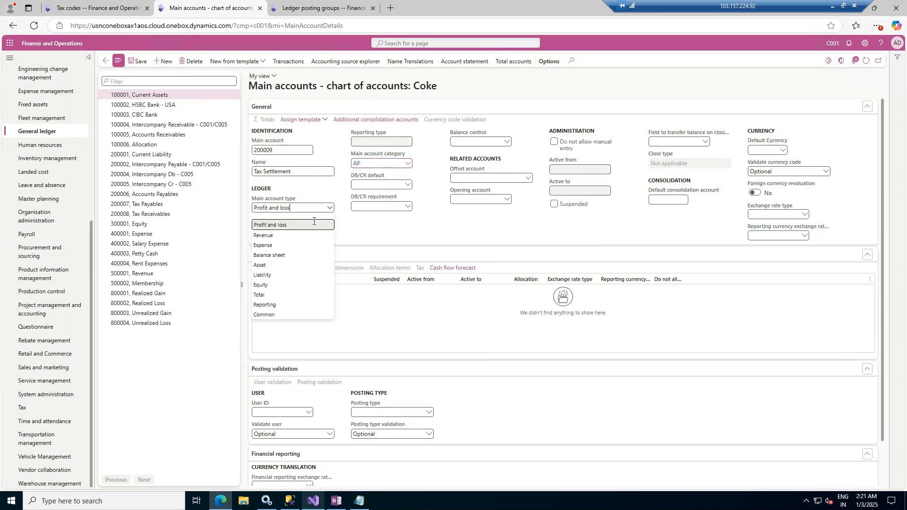
click(271, 279)
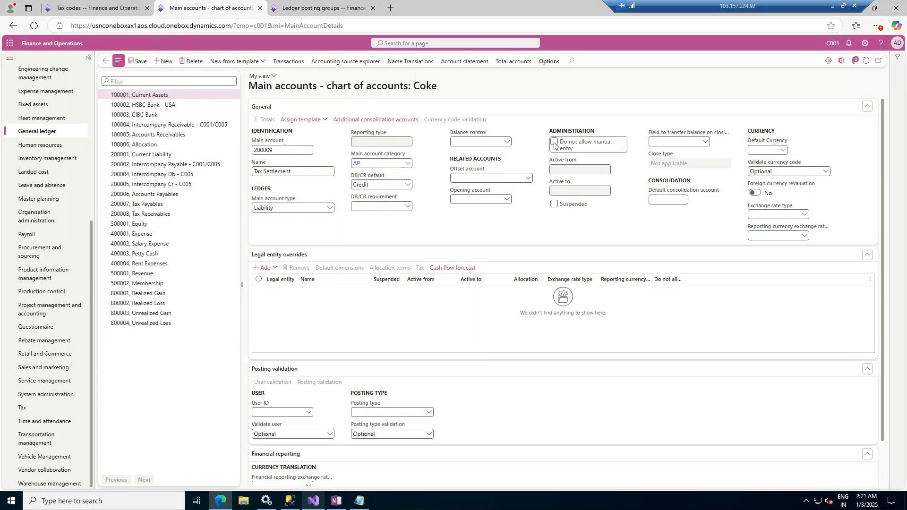
click(140, 61)
Disallow manual entry on the Tax Settlement account and set its posting type to Tax.
click(557, 144)
click(429, 413)
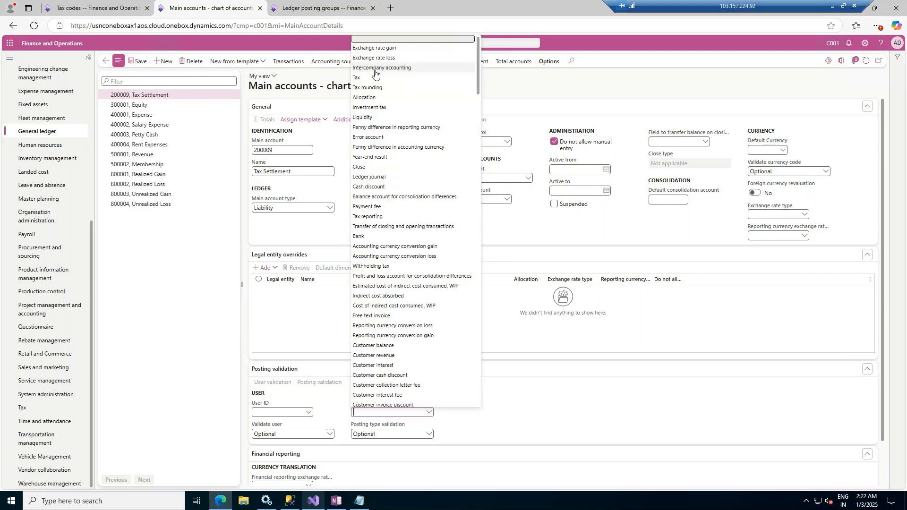
click(363, 78)
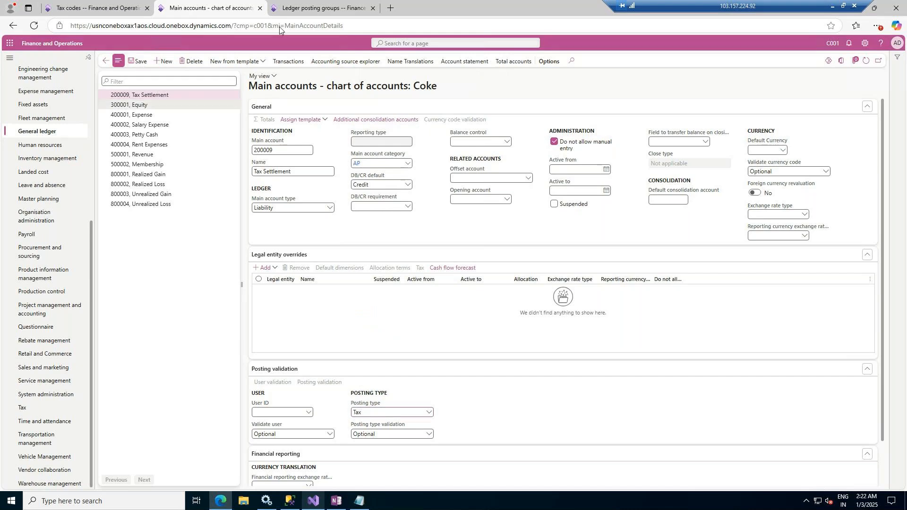
Check the main accounts offered for Tax payable in the Ledger posting groups browser tab, before and after refreshing the form.
click(318, 8)
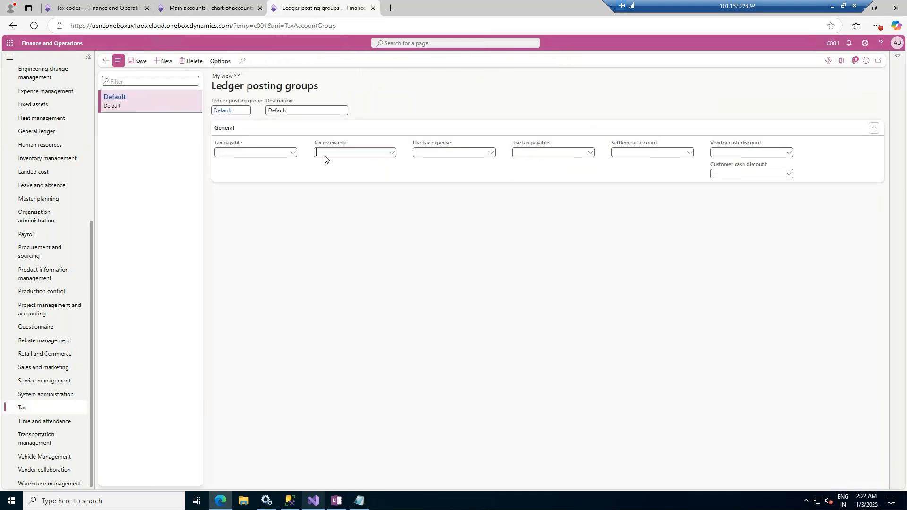
click(292, 155)
scroll(287, 215, down, 3)
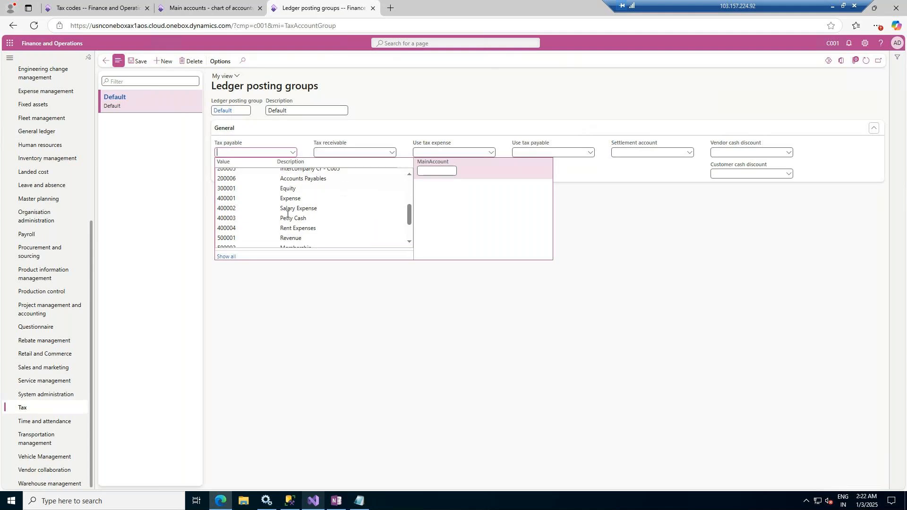
click(650, 299)
click(867, 62)
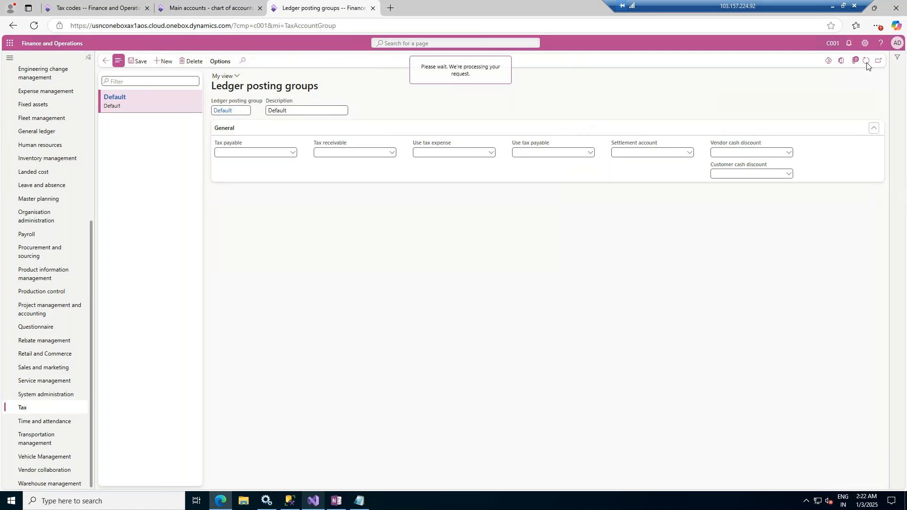
click(292, 154)
scroll(306, 189, down, 2)
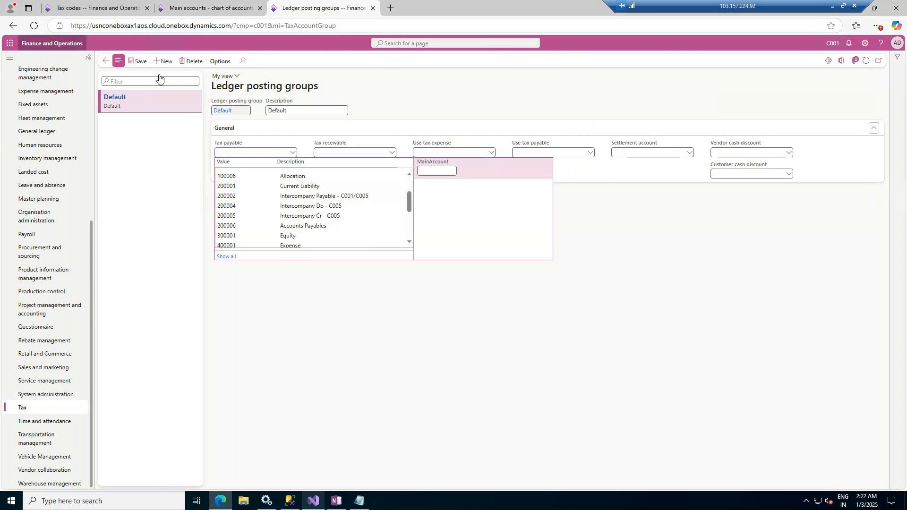
click(390, 83)
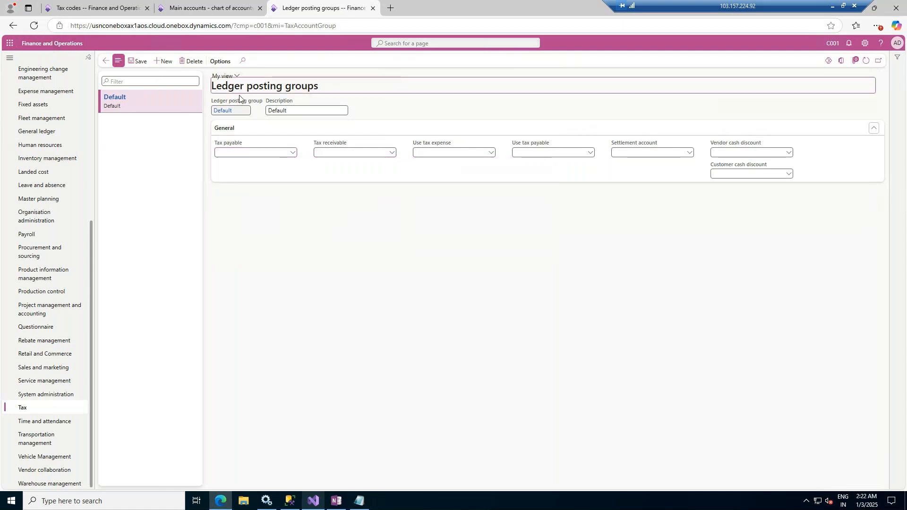
Set the Default ledger posting group's Tax payable to 200007, Tax receivable to 200008 and Settlement account to 200009.
click(145, 60)
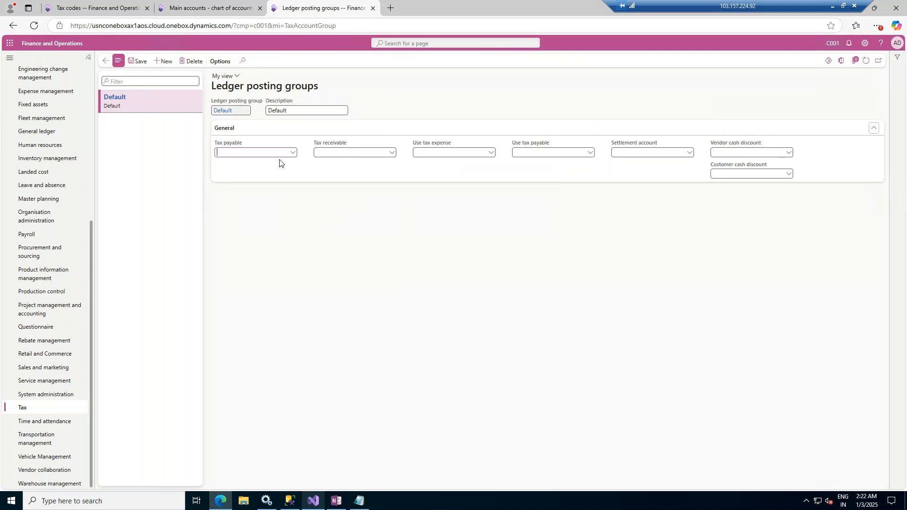
text(200007)
click(333, 154)
text(200008)
click(659, 150)
text(200009)
Refresh the Tax codes form in its browser tab and assign the Default ledger posting group to tax code US_5.
click(191, 3)
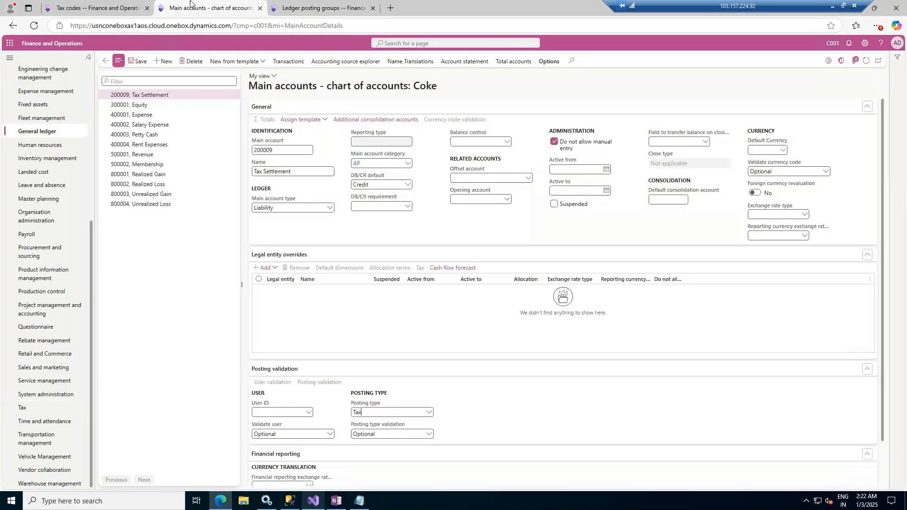
click(94, 7)
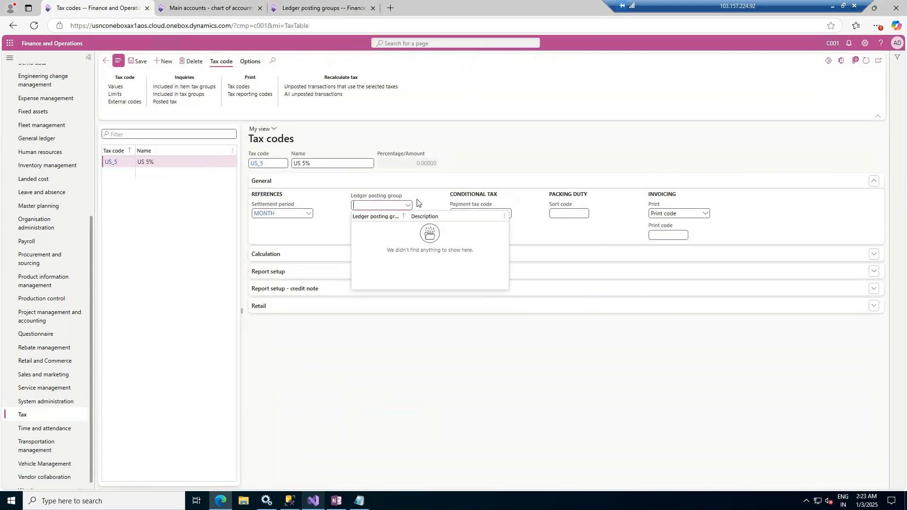
click(866, 61)
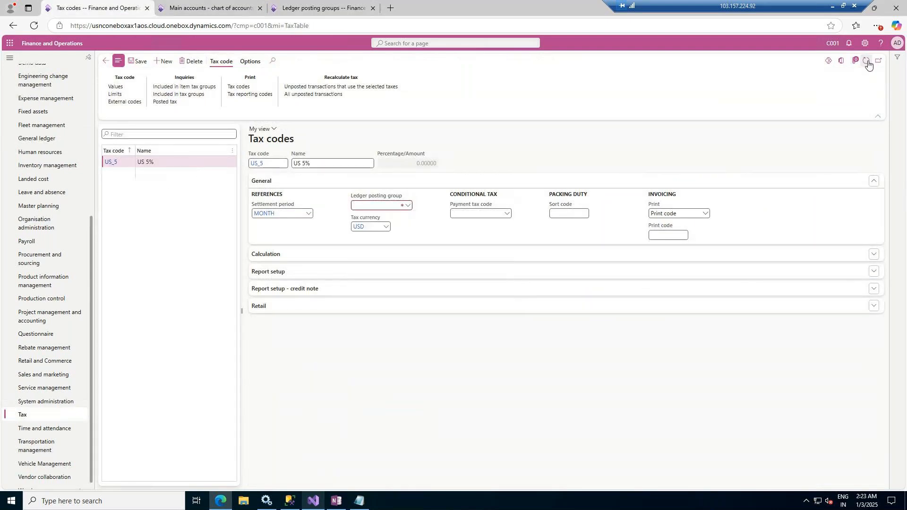
click(407, 216)
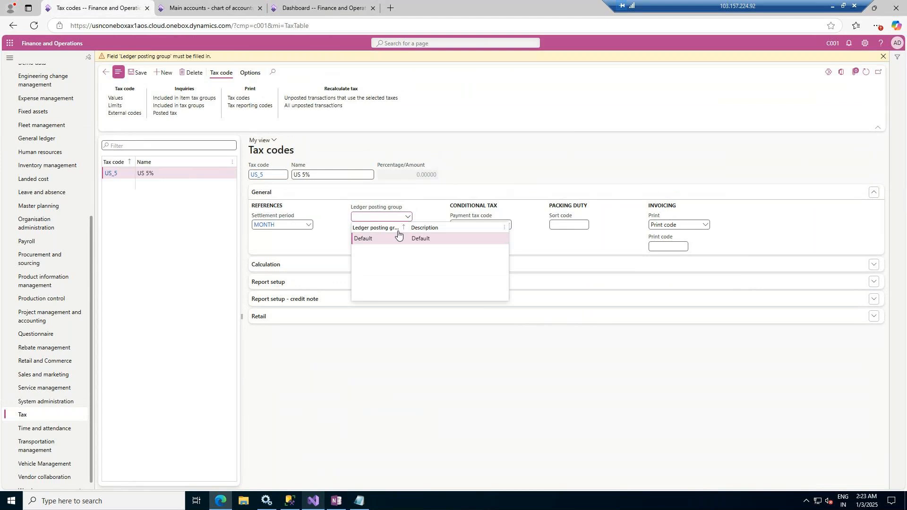
click(383, 239)
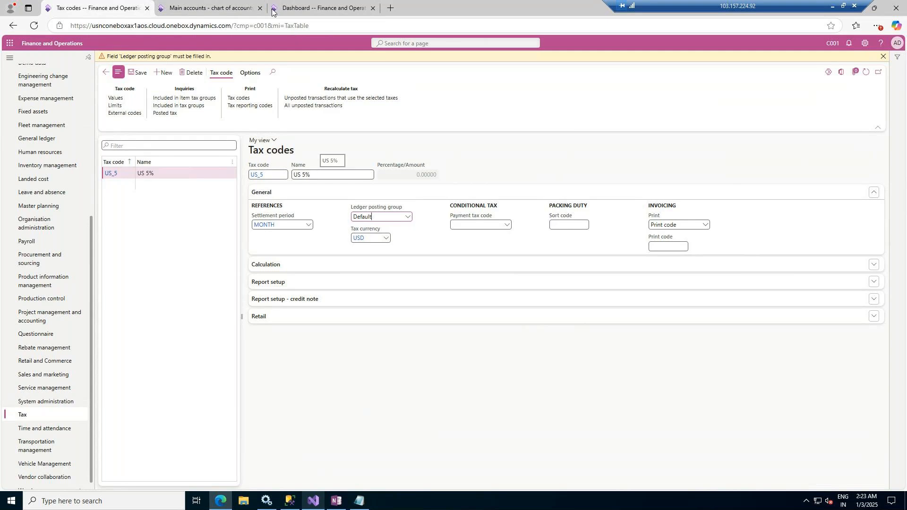
Refresh the main accounts of the Coke chart of accounts in their browser tab and return to Tax codes.
click(205, 5)
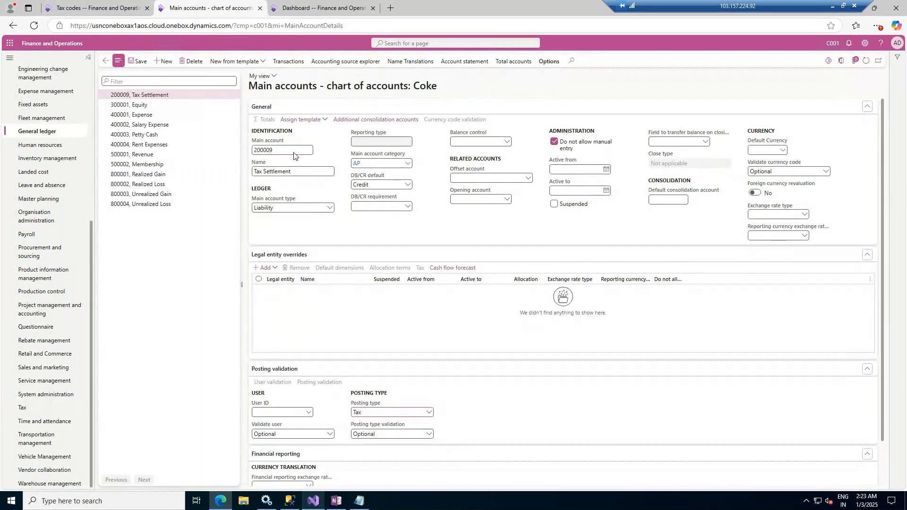
click(863, 60)
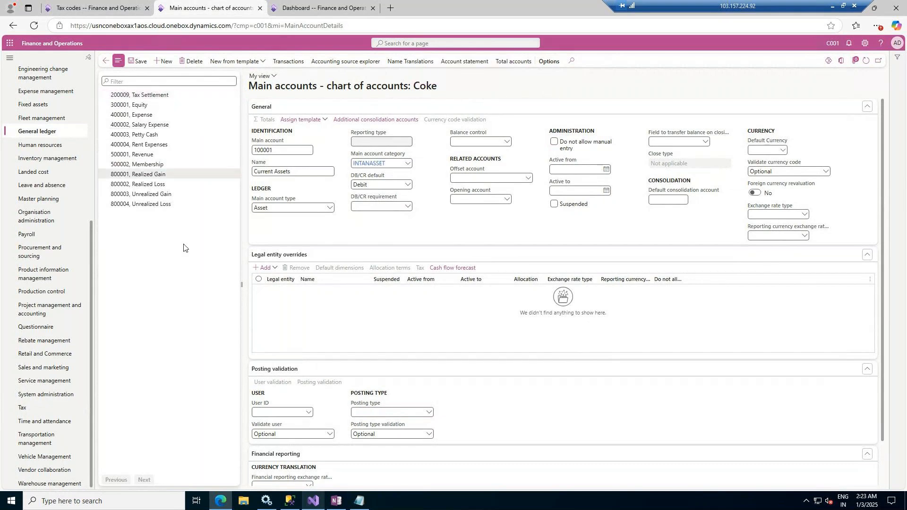
click(99, 12)
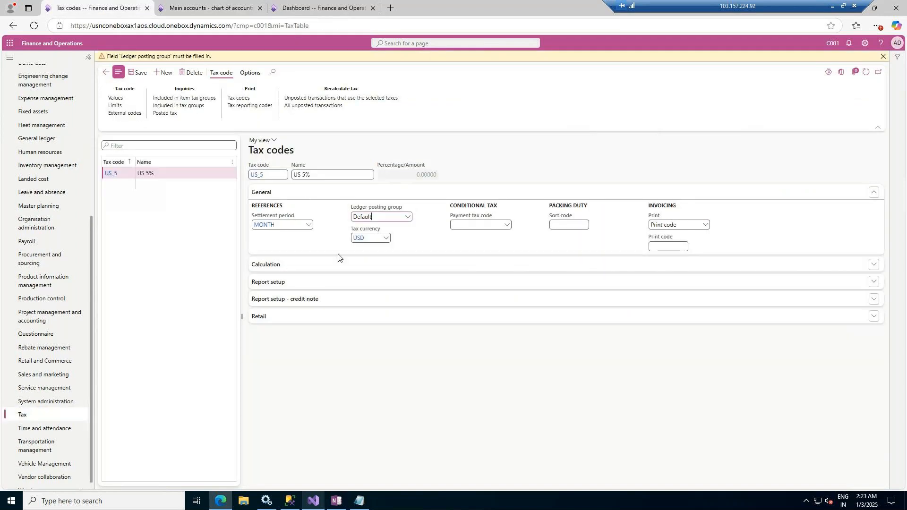
Expand the calculation parameters of tax code US_5 and dismiss the notification.
click(320, 266)
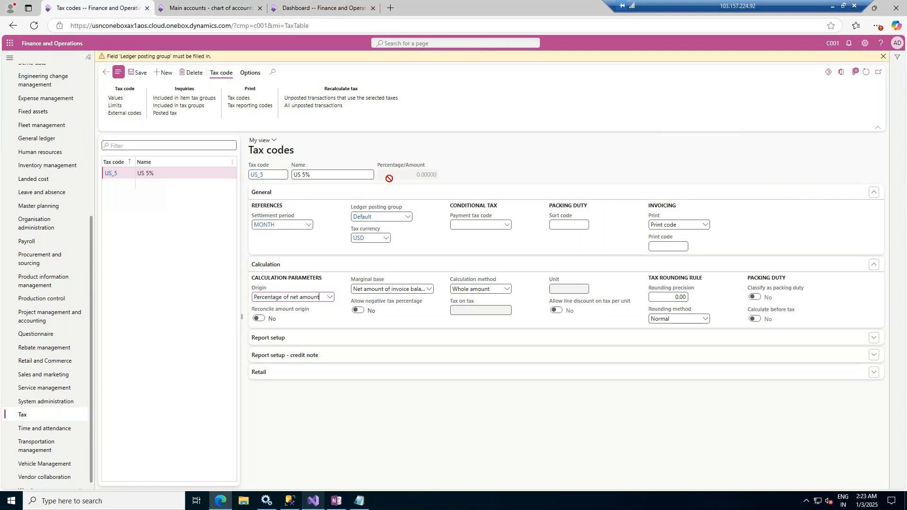
click(271, 179)
click(883, 57)
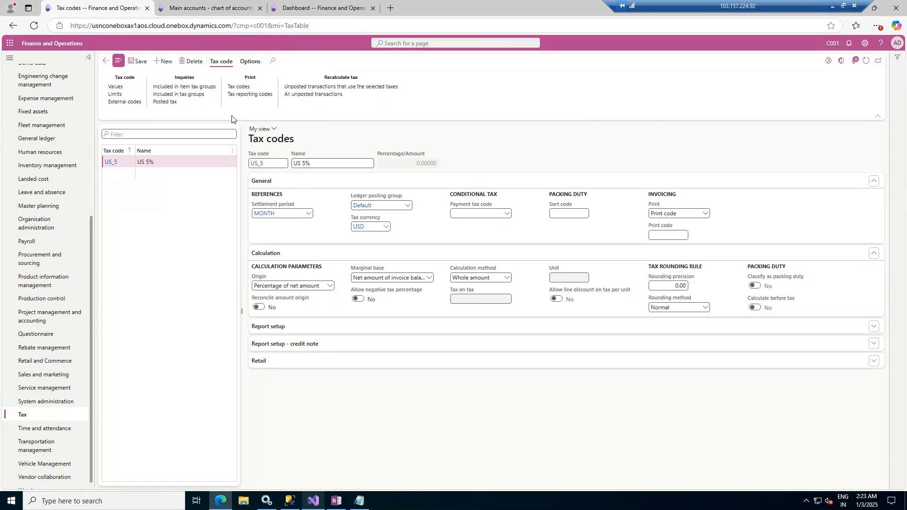
Set the value of tax code US_5 to 5 in its tax code values, save it and return to Tax codes.
click(122, 89)
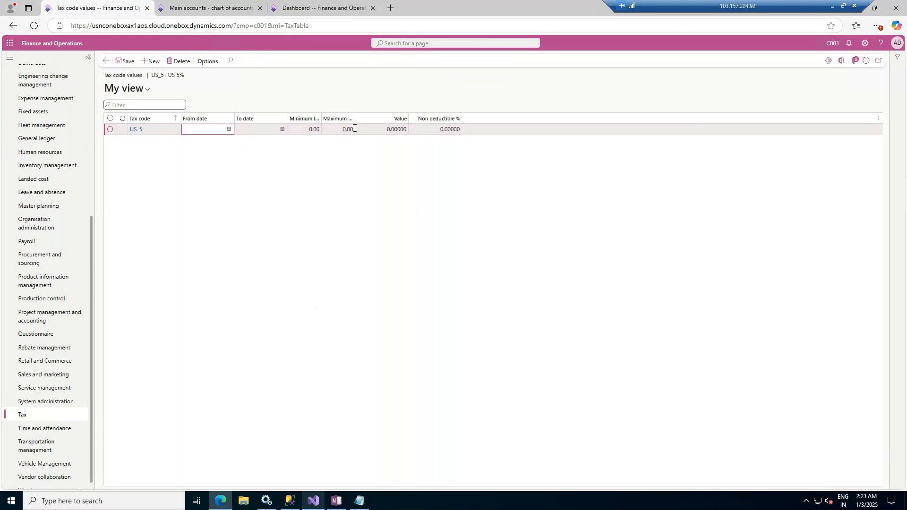
click(385, 129)
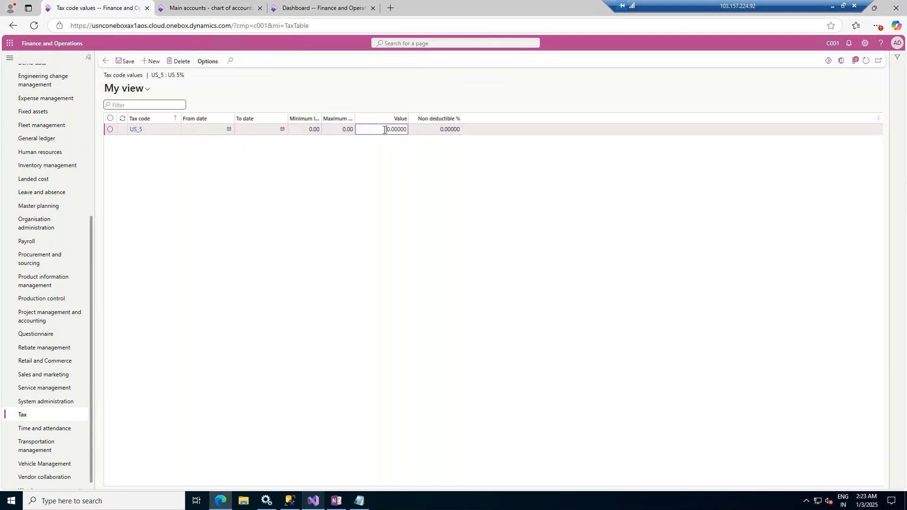
key(Delete)
key(Delete)
key(Delete)
key(Delete)
key(Delete)
key(Delete)
key(Delete)
click(128, 62)
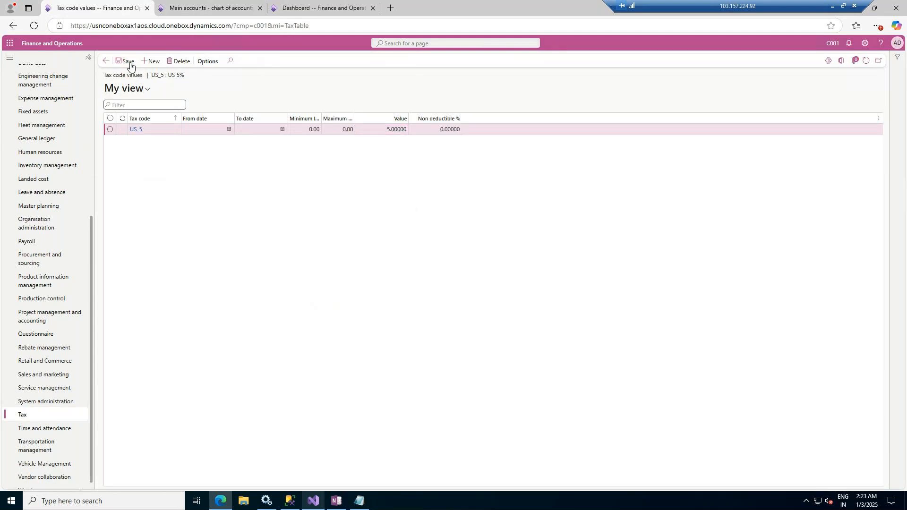
mouse_move(300, 122)
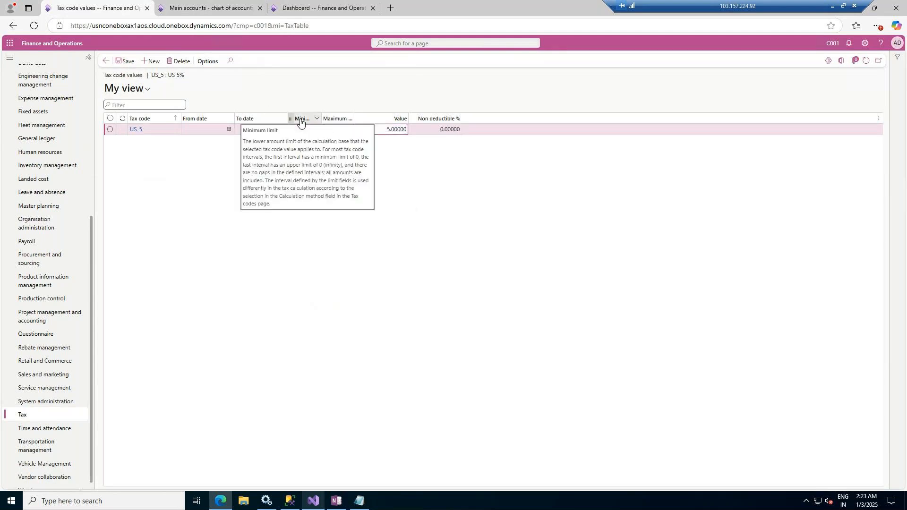
mouse_move(333, 122)
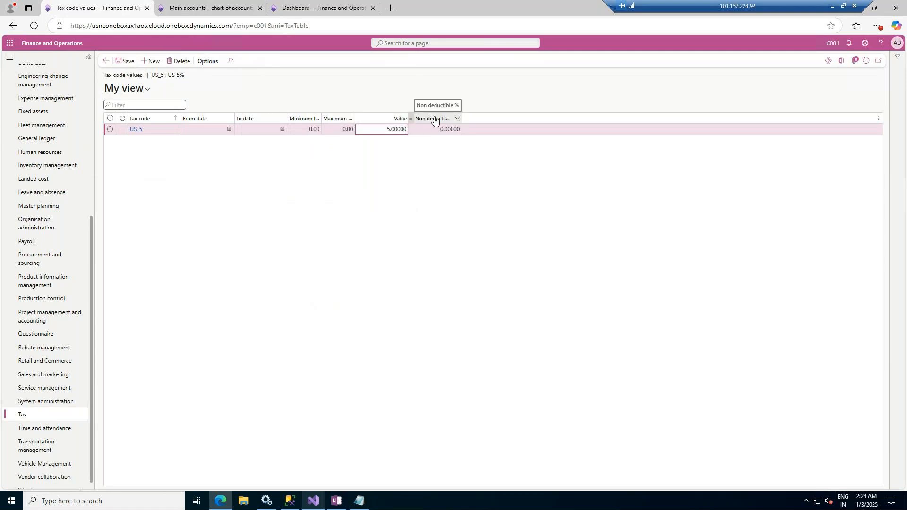
click(124, 61)
click(106, 62)
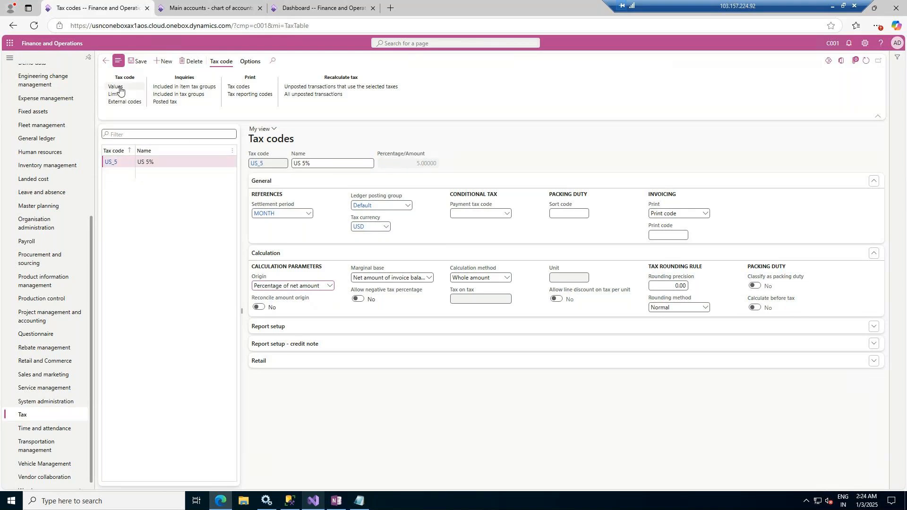
Open the Tax groups form of the Tax module and start a new tax group record.
click(18, 416)
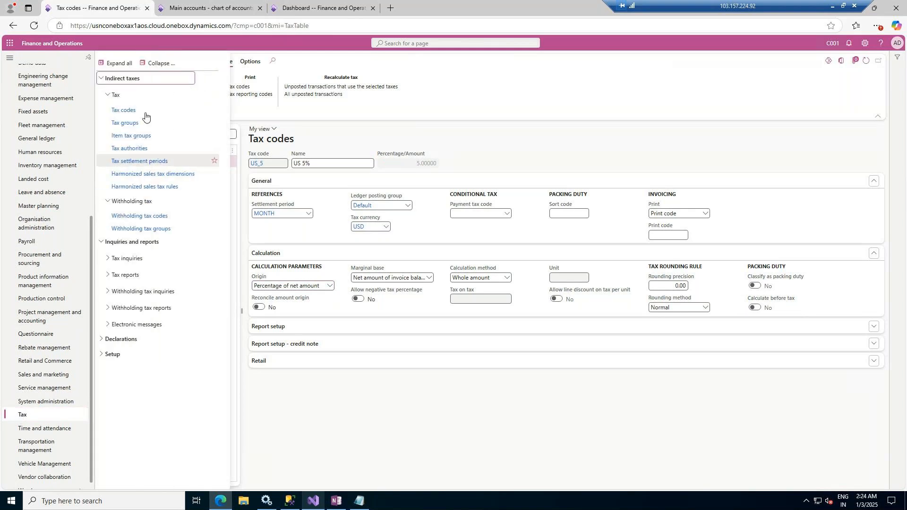
click(140, 127)
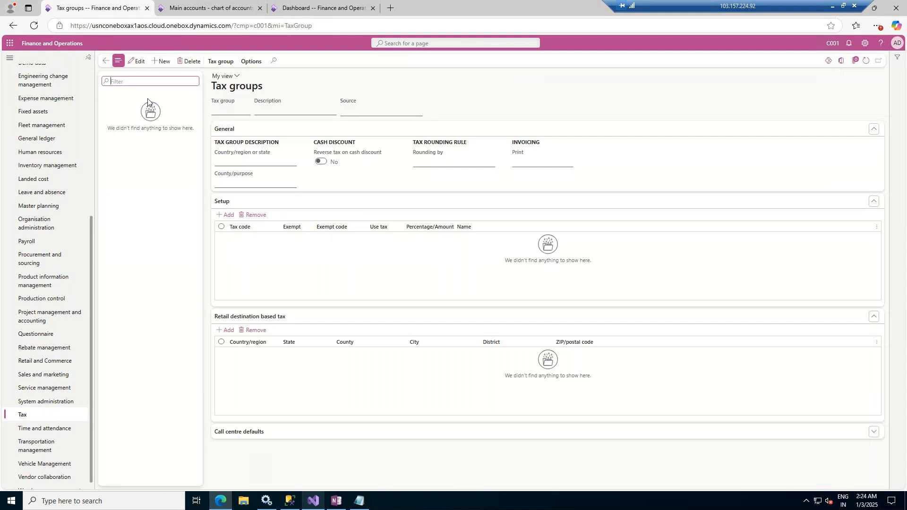
click(162, 61)
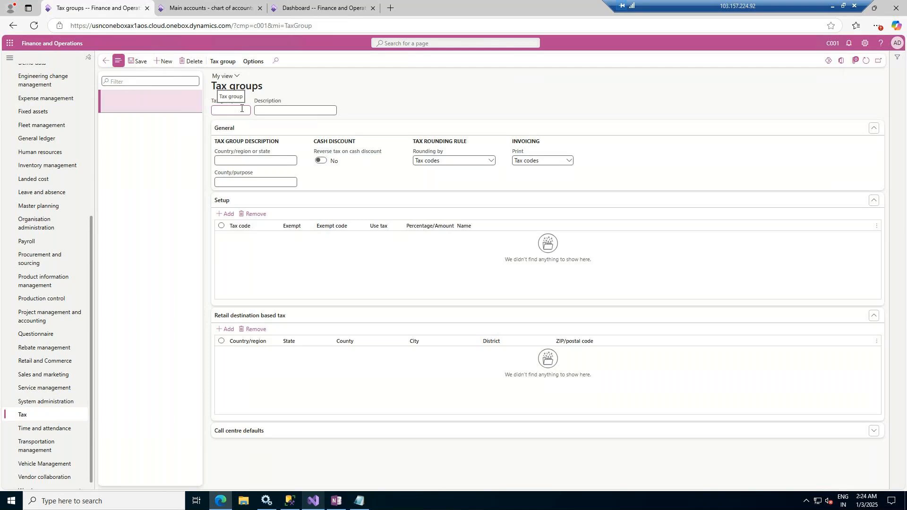
Switch the main accounts browser tab to company USMF and examine its list of tax groups for an example.
click(213, 4)
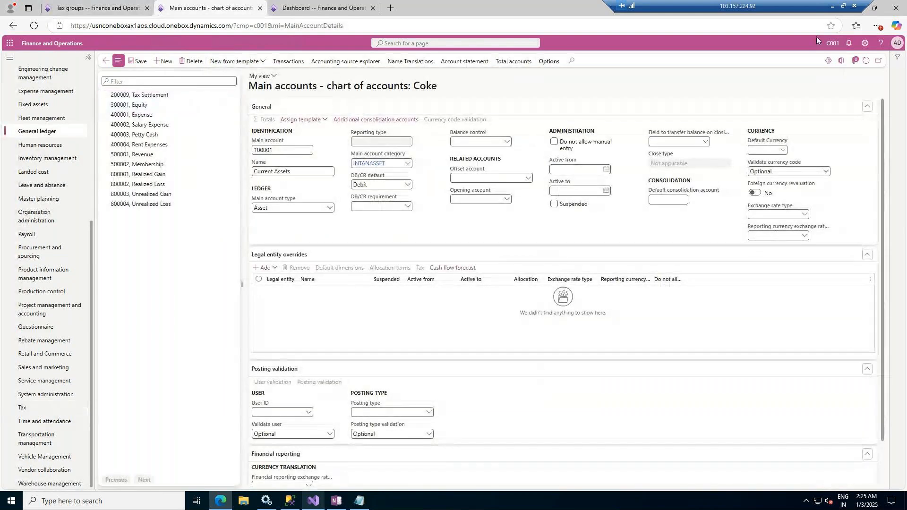
click(833, 44)
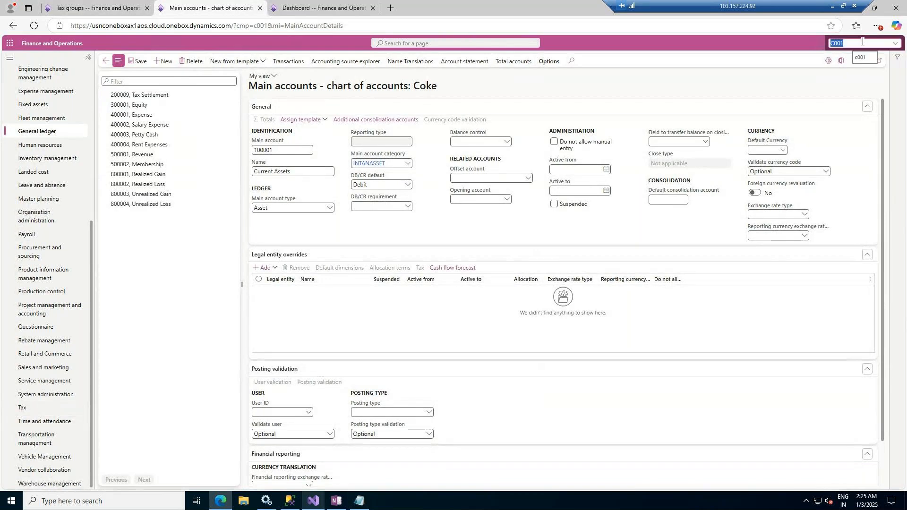
text(usmf)
key(Return)
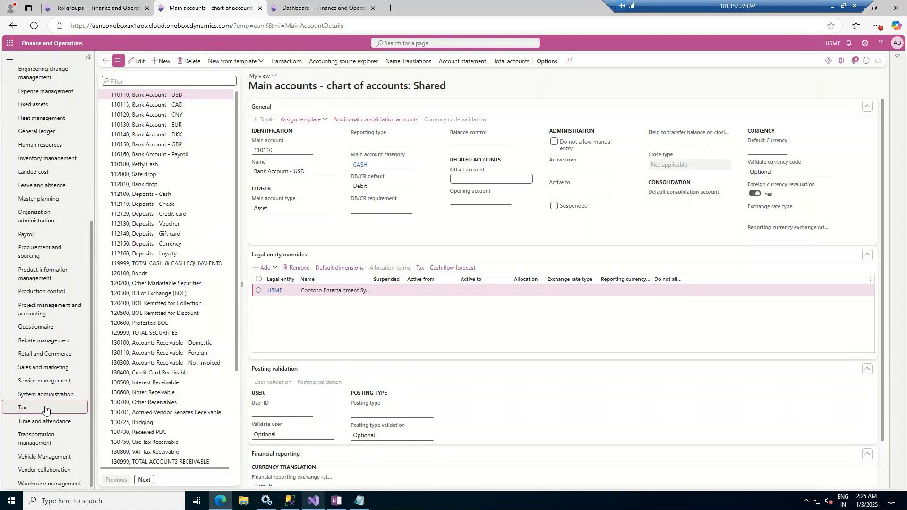
click(45, 410)
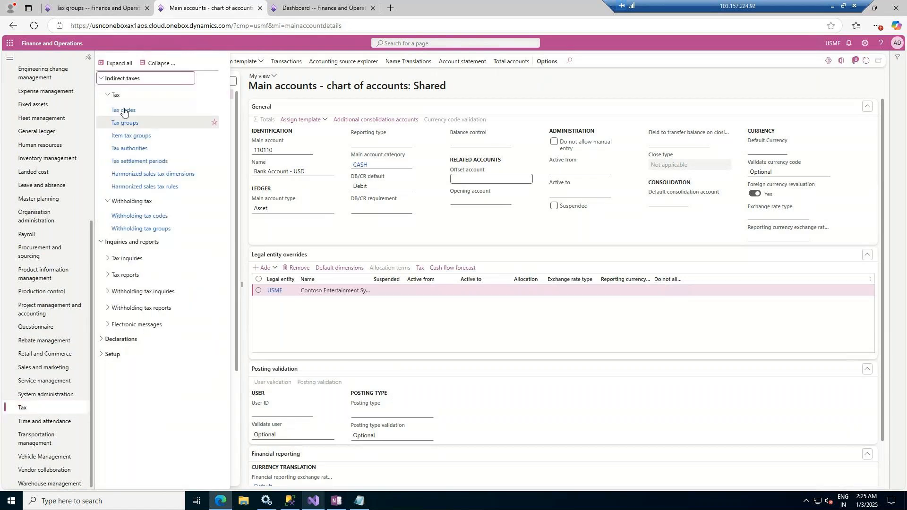
click(129, 123)
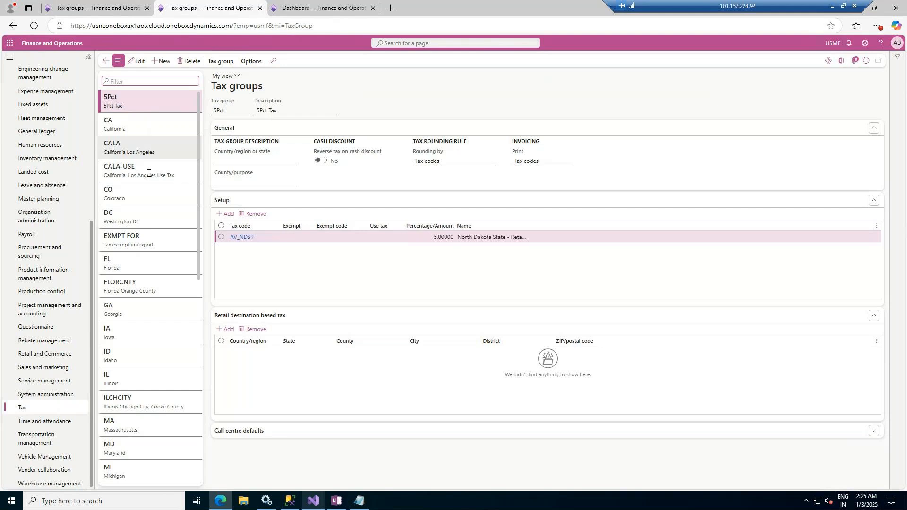
scroll(135, 203, down, 3)
scroll(135, 249, down, 6)
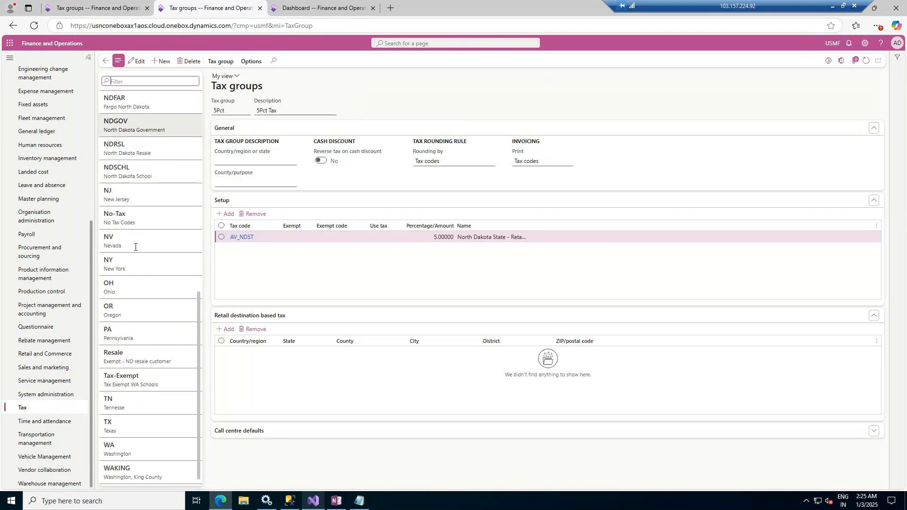
scroll(135, 247, up, 9)
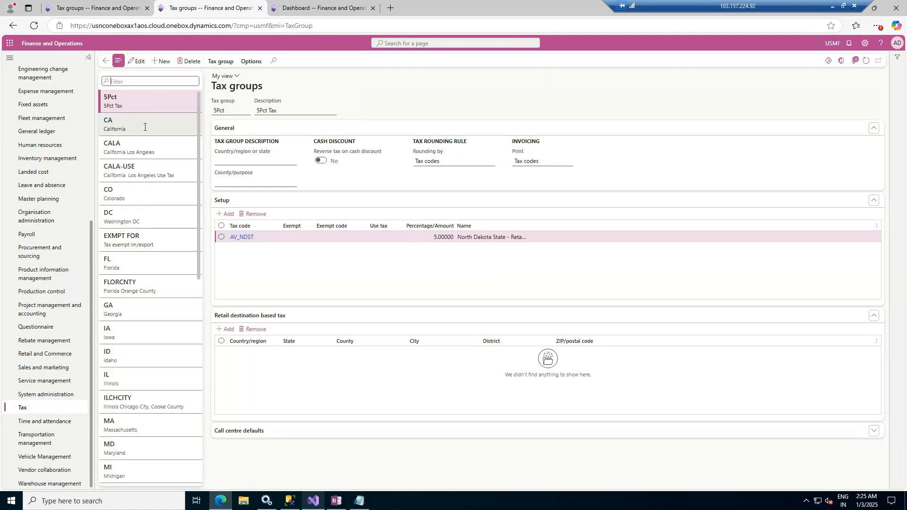
Return to the C001 browser tab and enter tax group CA with the description California.
click(99, 7)
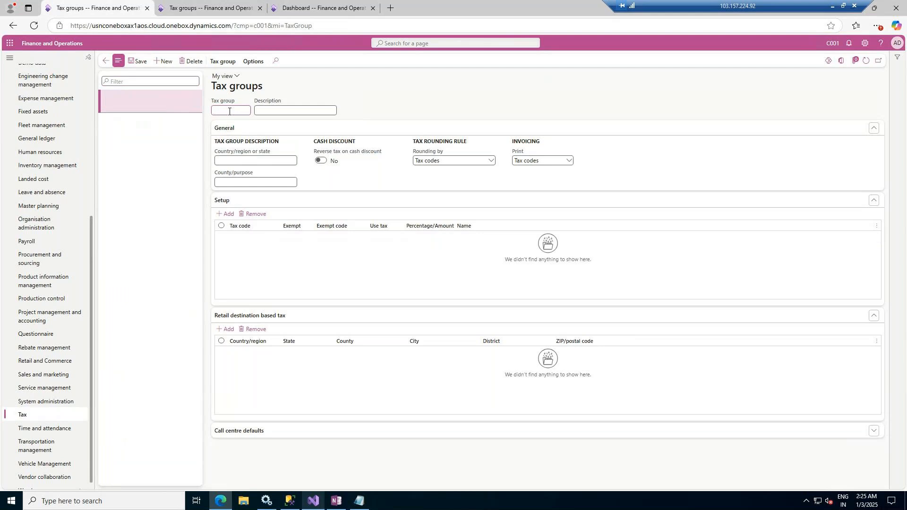
text(CA)
key(Tab)
text(California)
key(Tab)
Add tax code US_5 to the setup lines of tax group CA and save the group.
click(225, 214)
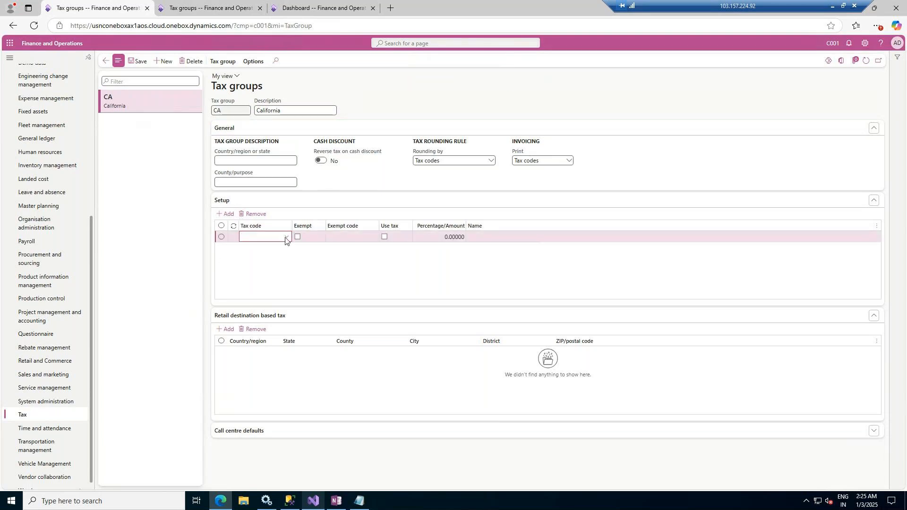
click(284, 238)
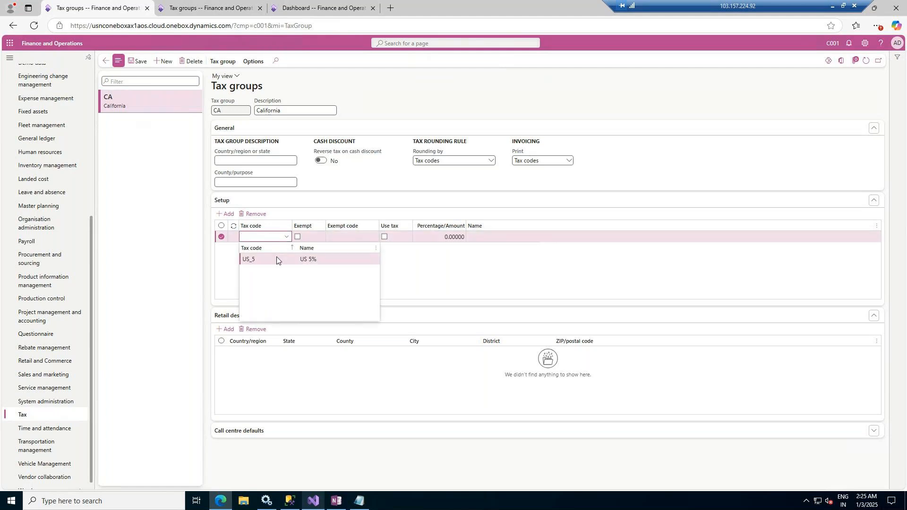
click(277, 259)
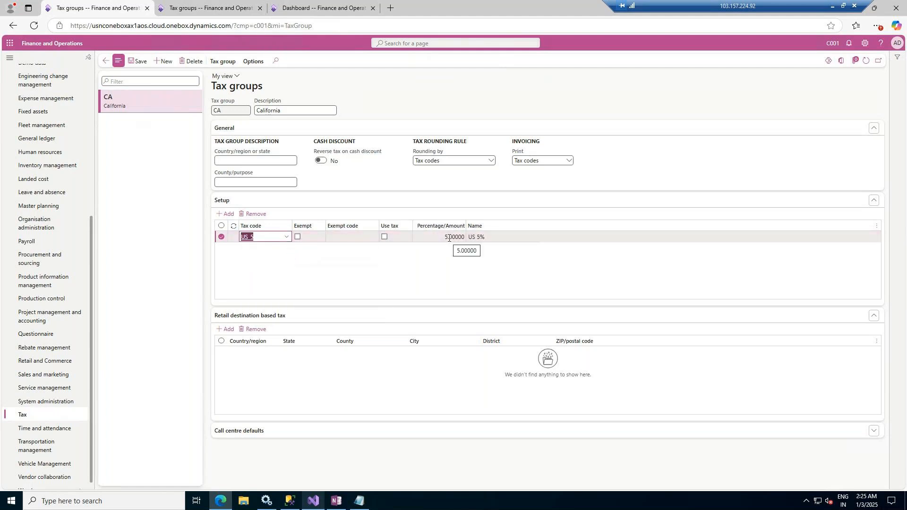
click(143, 60)
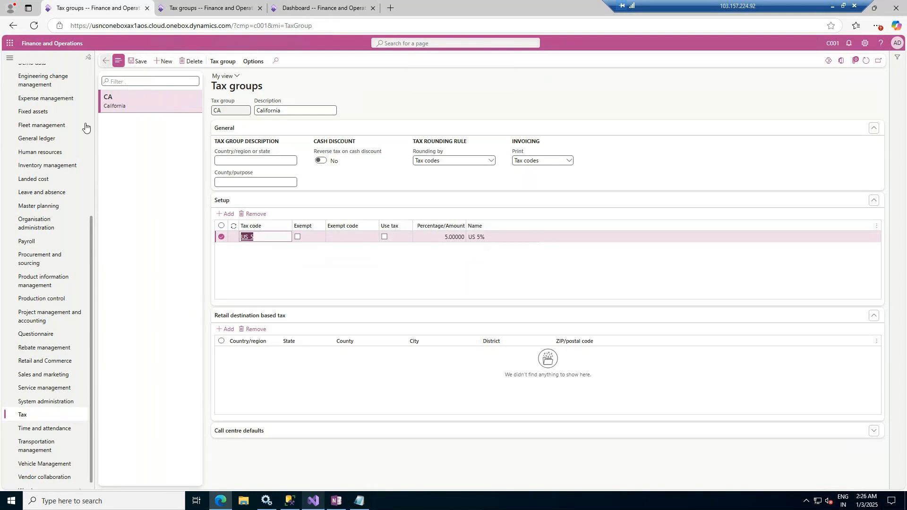
Open the Item tax groups form for company C001 and also for USMF in its own browser tab.
click(29, 414)
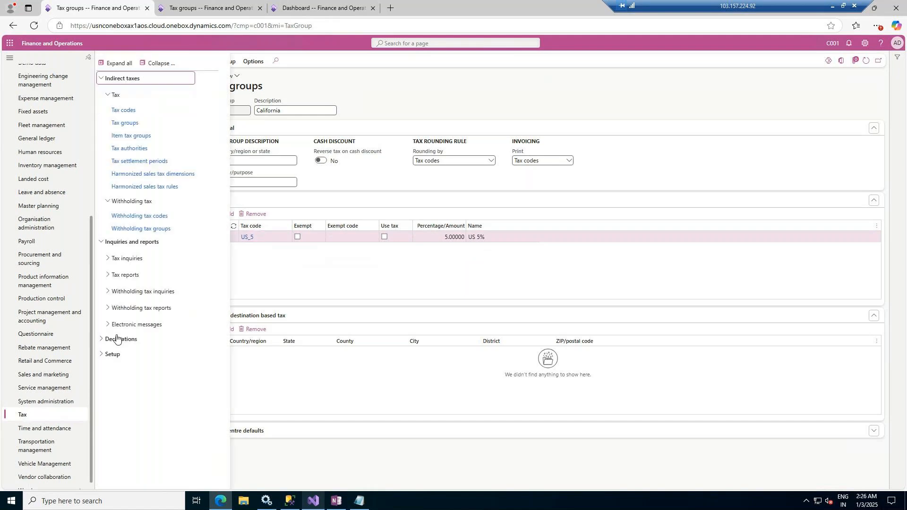
click(134, 136)
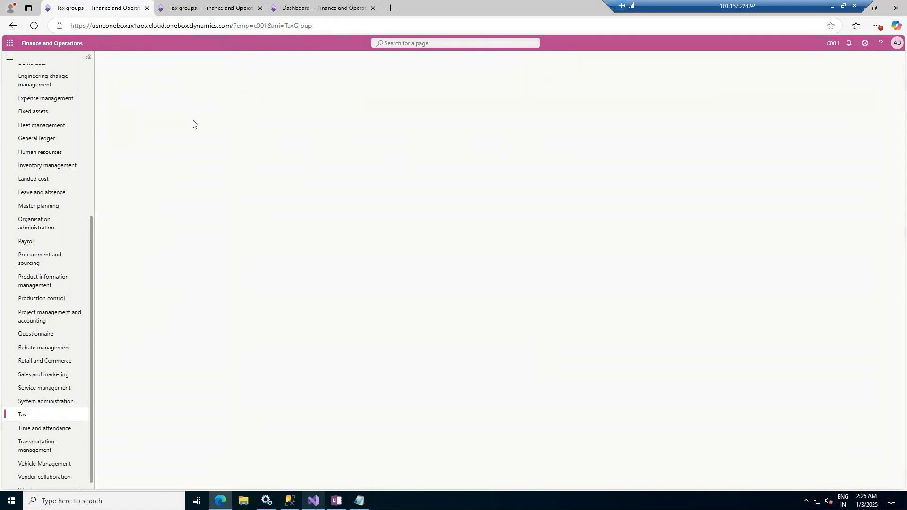
click(208, 8)
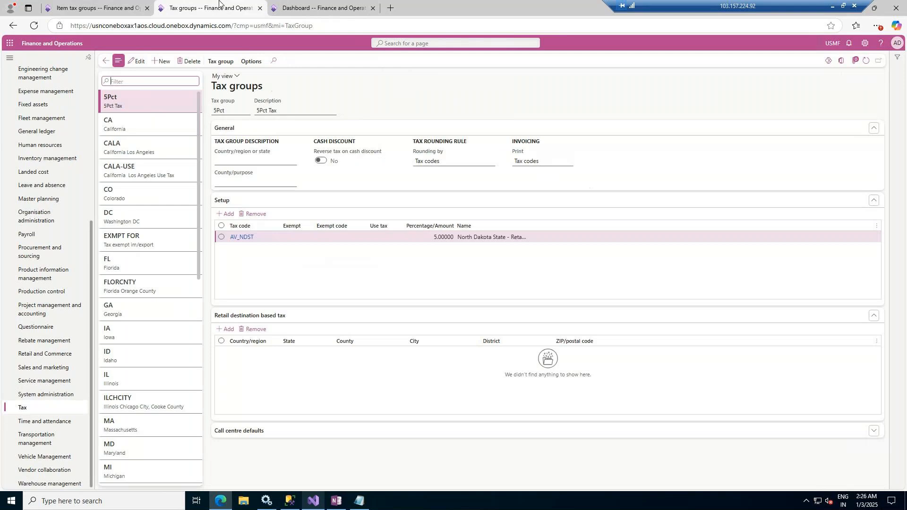
click(36, 407)
click(137, 136)
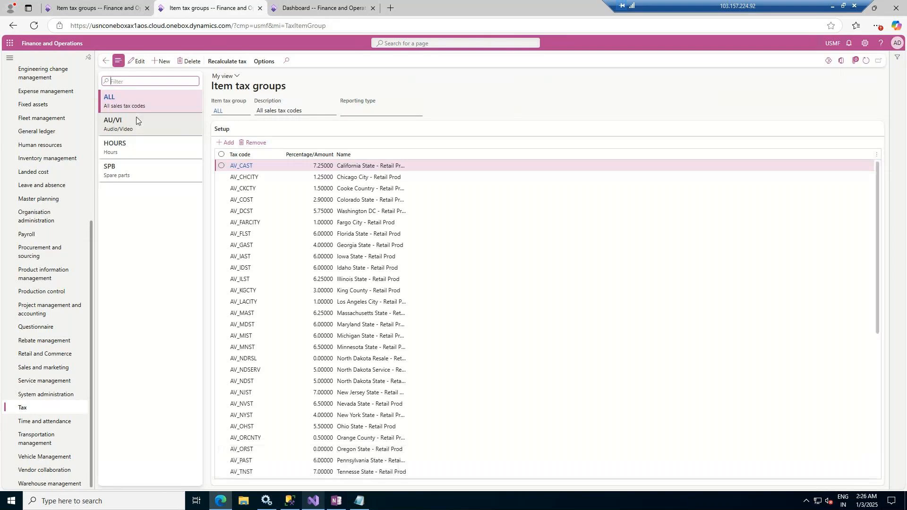
Return to the C001 browser tab and create item tax group ALL with the description ALL.
click(112, 2)
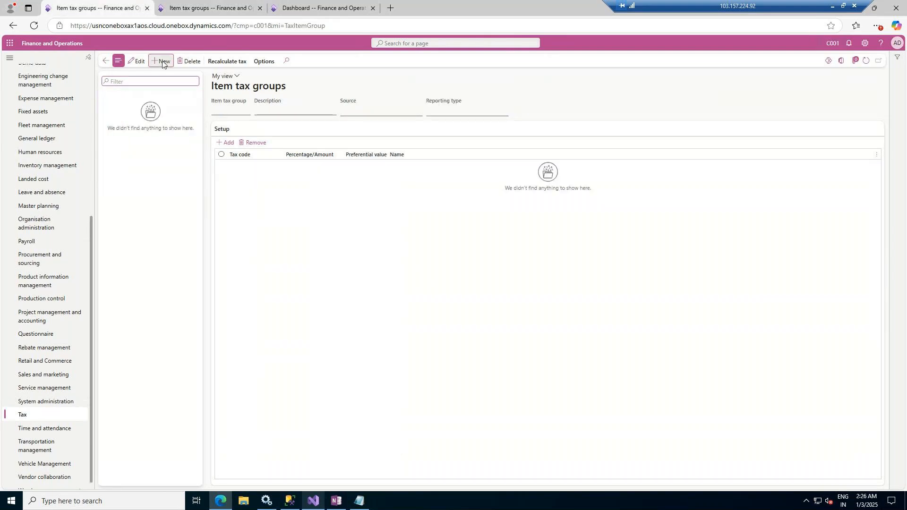
text(A)
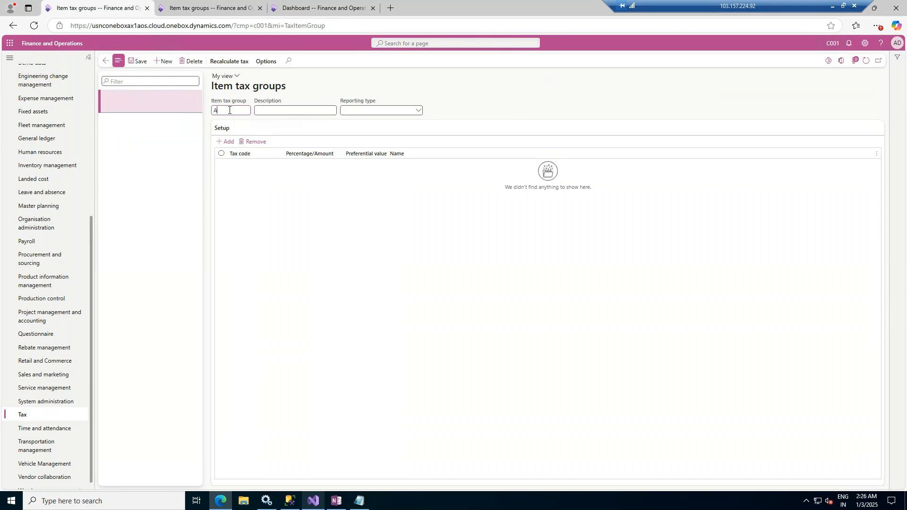
text(LL)
click(264, 106)
text(ALL)
key(Tab)
Add tax code US_5 to the setup lines of item tax group ALL and save it.
click(225, 142)
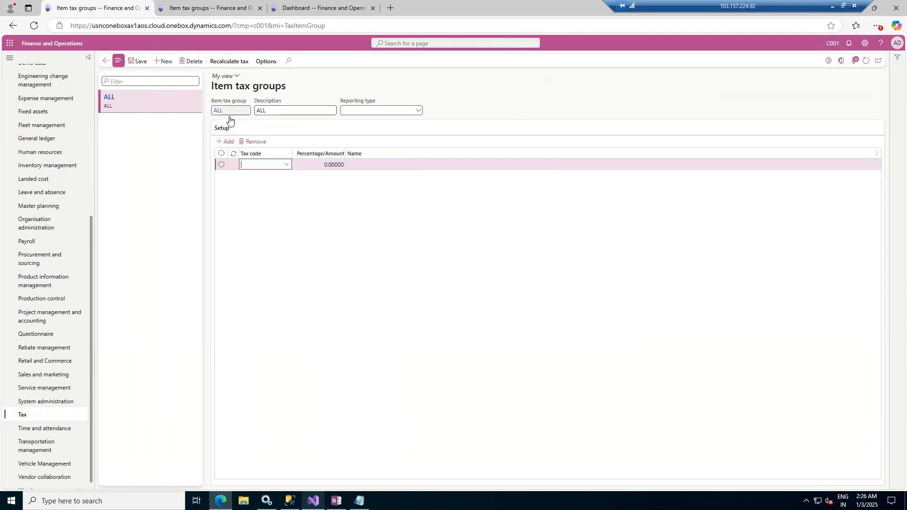
click(284, 165)
click(286, 165)
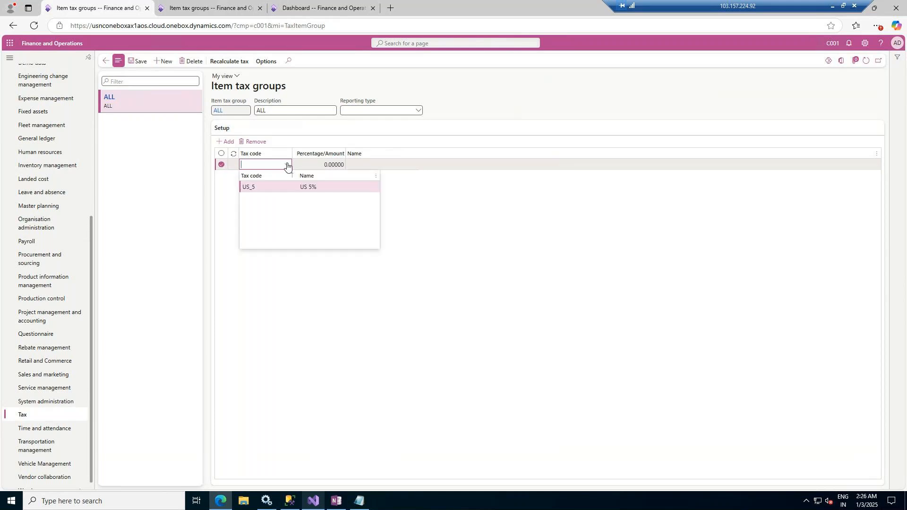
click(269, 187)
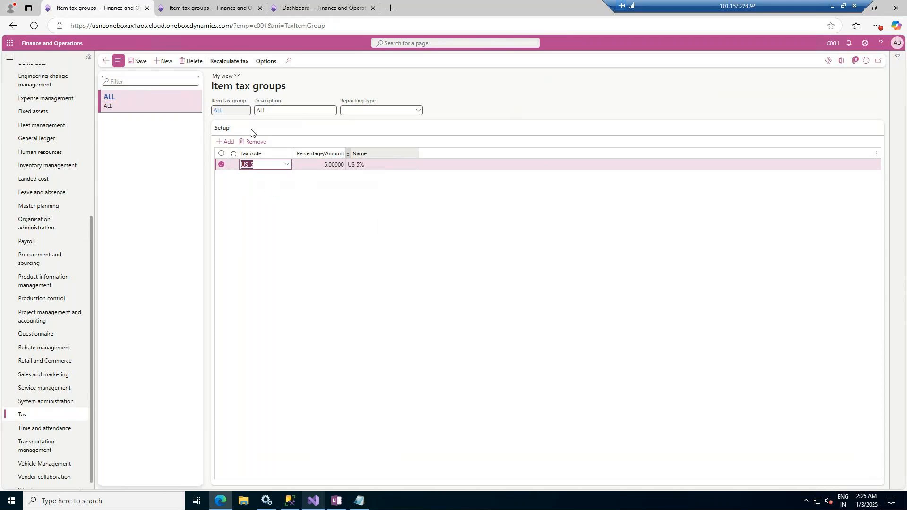
click(137, 62)
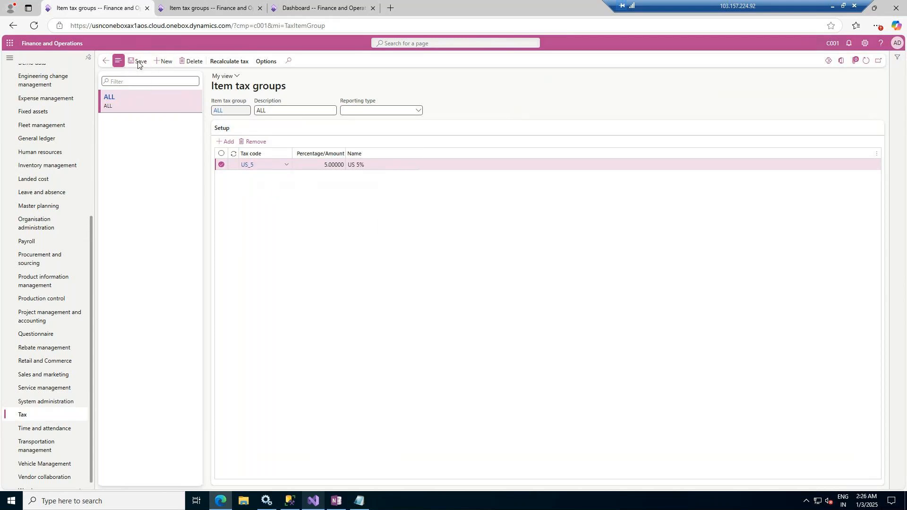
Open the All purchase orders list from Accounts payable in the USMF browser tab.
click(219, 5)
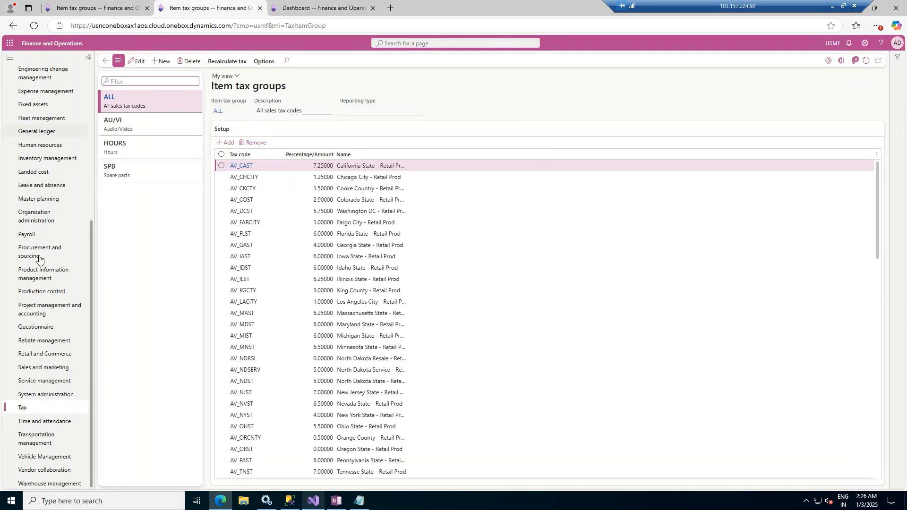
scroll(43, 293, up, 5)
click(55, 145)
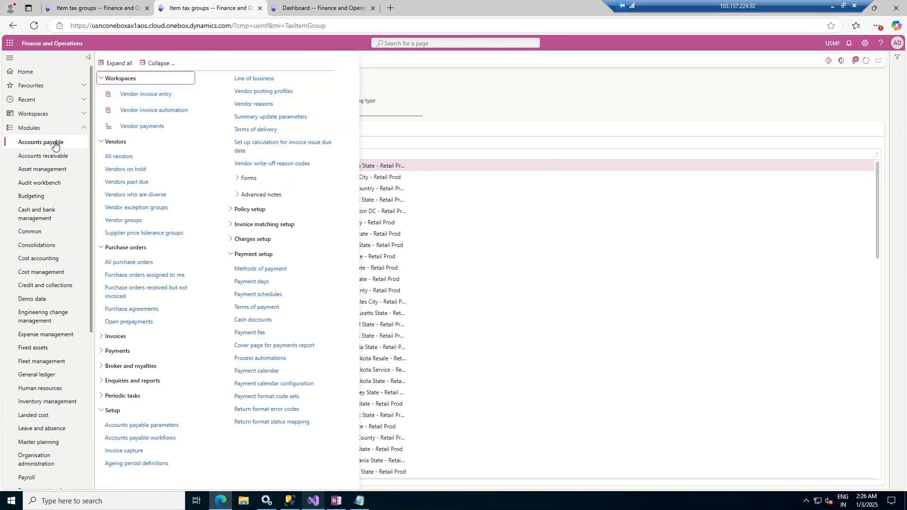
click(121, 264)
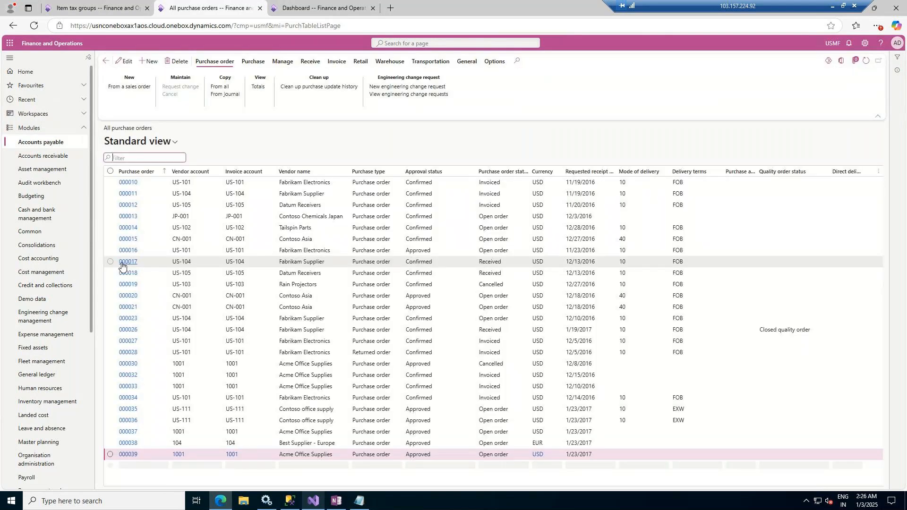
Switch the All purchase orders page to company C001 by changing the company code in its web address to c001.
click(267, 28)
click(269, 29)
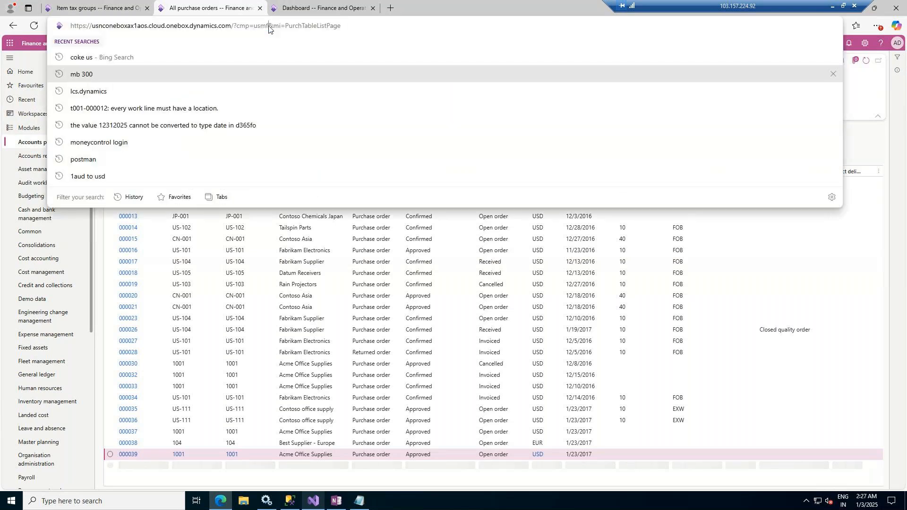
key(BackSpace)
key(BackSpace)
key(BackSpace)
key(BackSpace)
key(BackSpace)
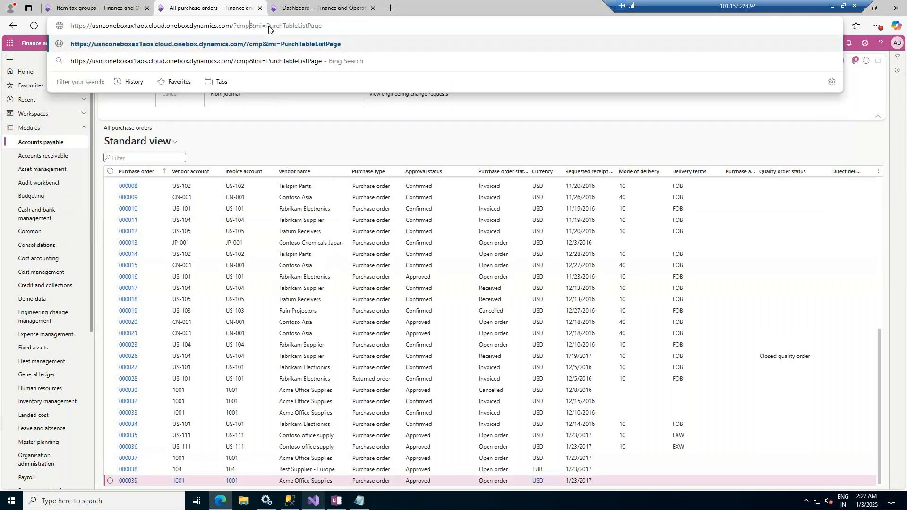
text(=c00)
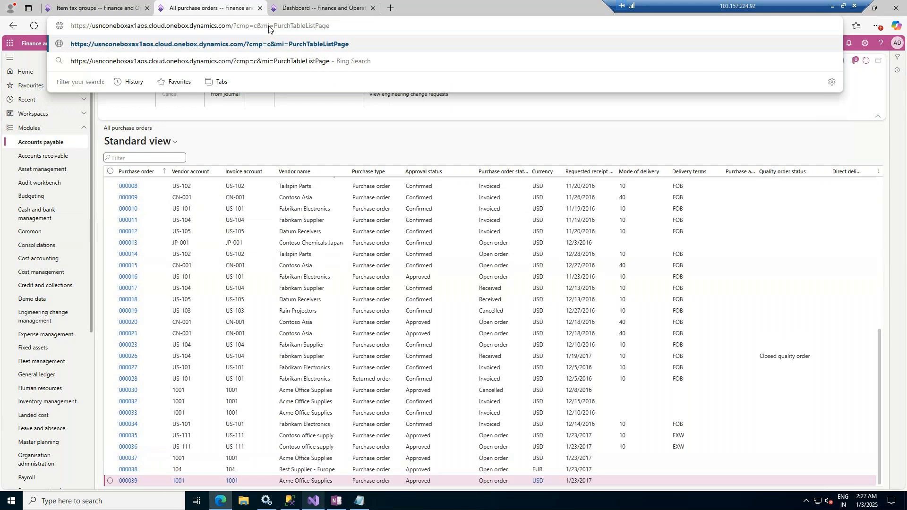
text(1)
key(Return)
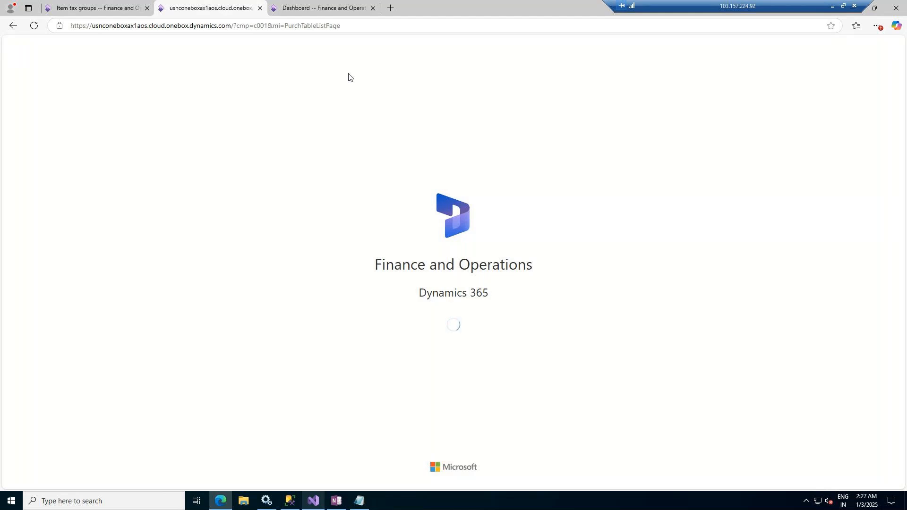
Open the Dell International LLC purchase order and check its totals, including the tax amount.
click(62, 183)
click(62, 183)
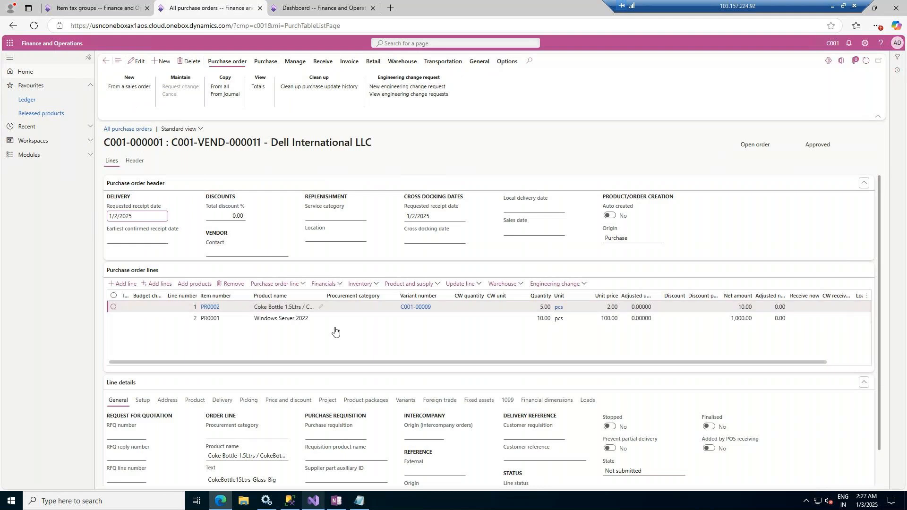
scroll(334, 384, down, 1)
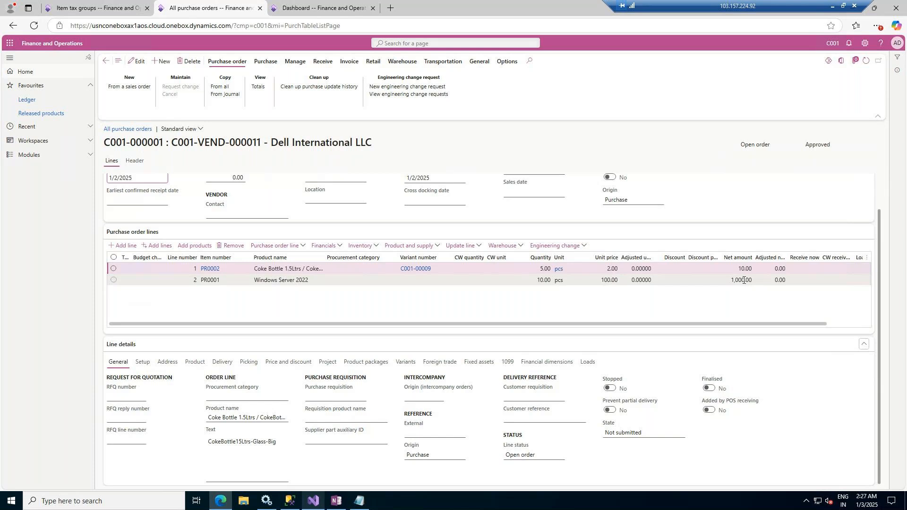
click(261, 89)
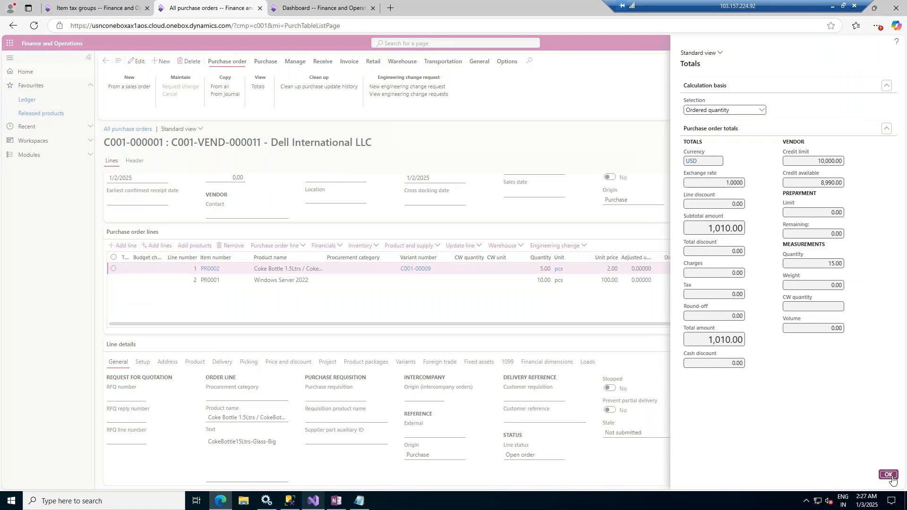
click(657, 221)
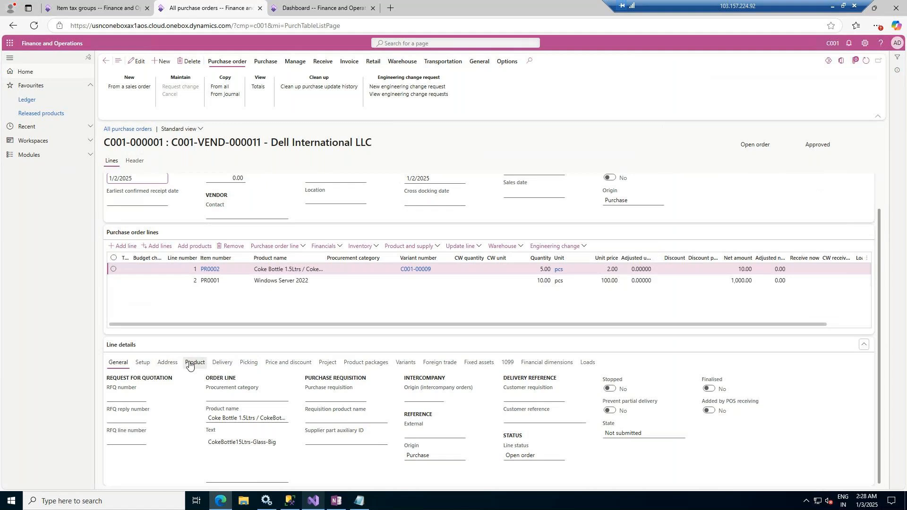
Assign item tax group ALL and tax group CA to the Coke Bottle line in its setup details and save the order.
click(143, 362)
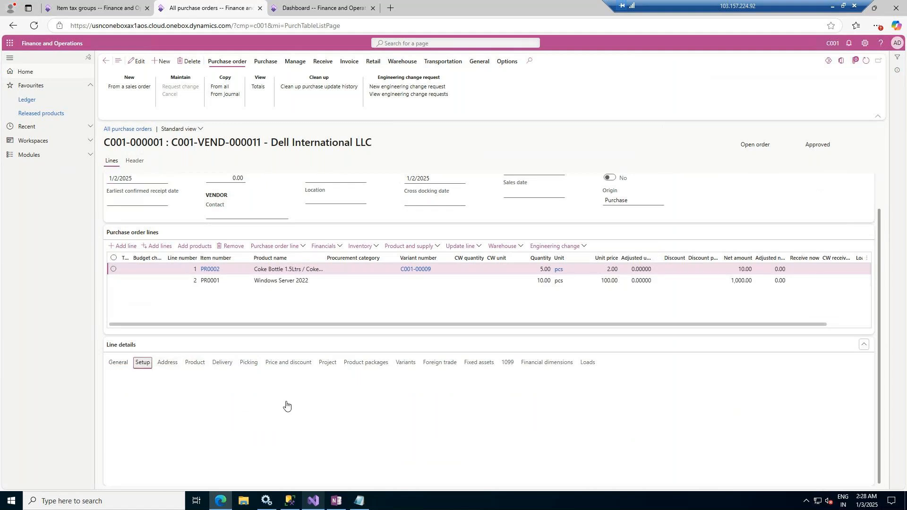
click(138, 61)
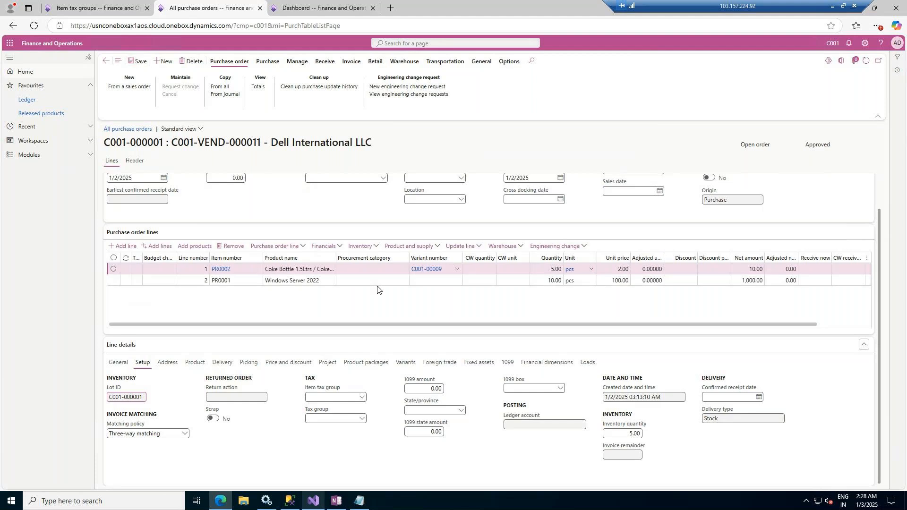
click(361, 398)
click(348, 422)
click(361, 419)
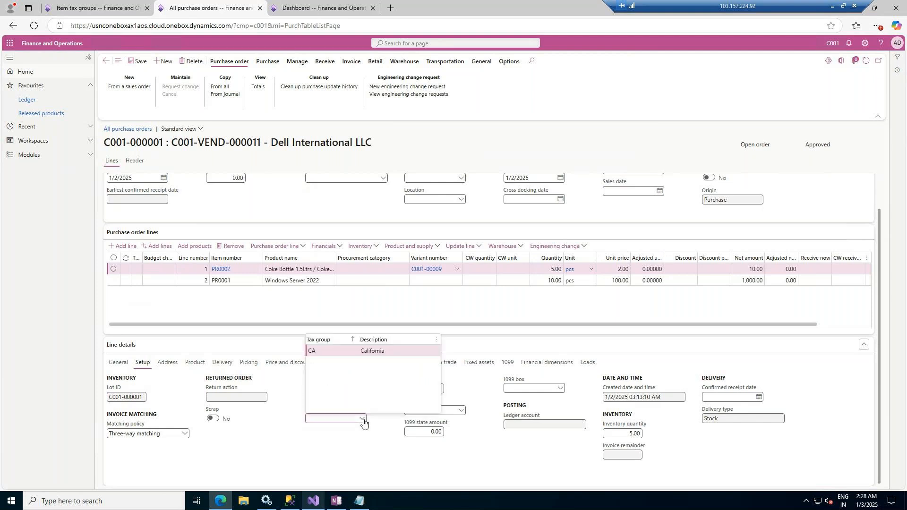
click(330, 351)
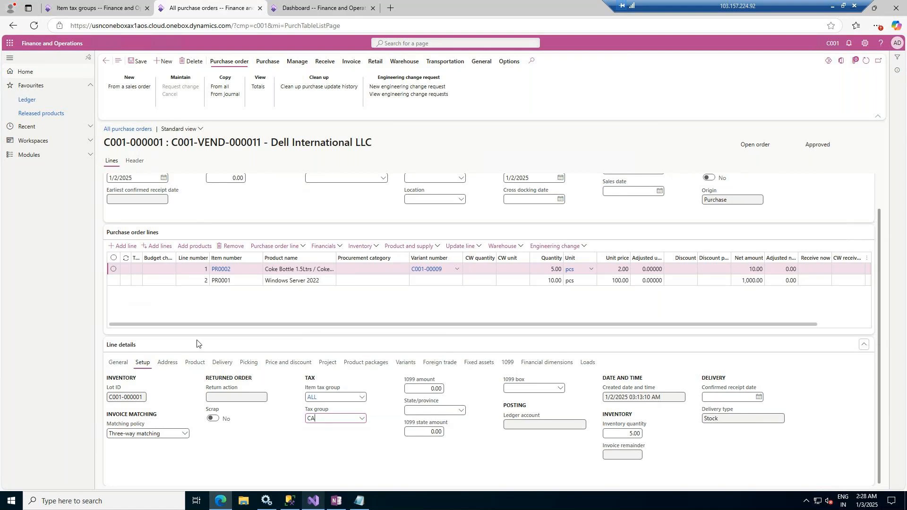
click(138, 61)
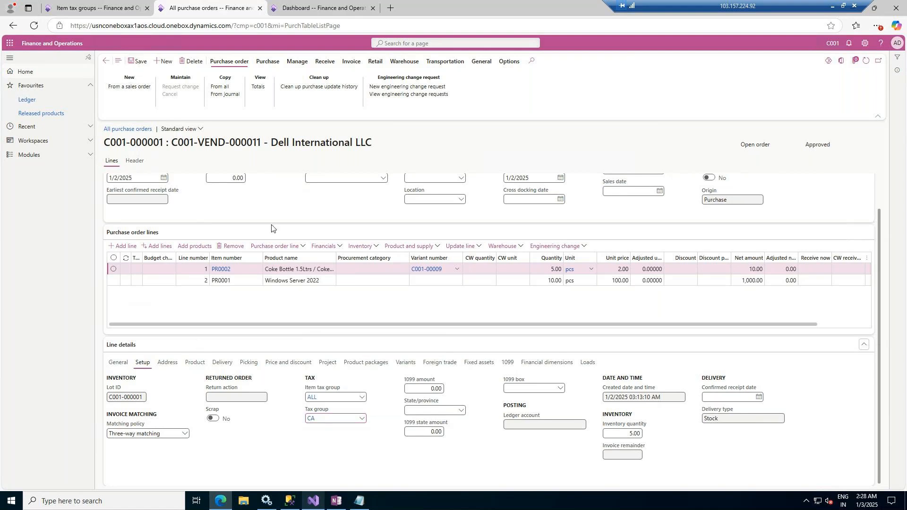
Assign item tax group ALL and tax group CA to the Windows Server 2022 line, save, and check the order totals.
click(306, 280)
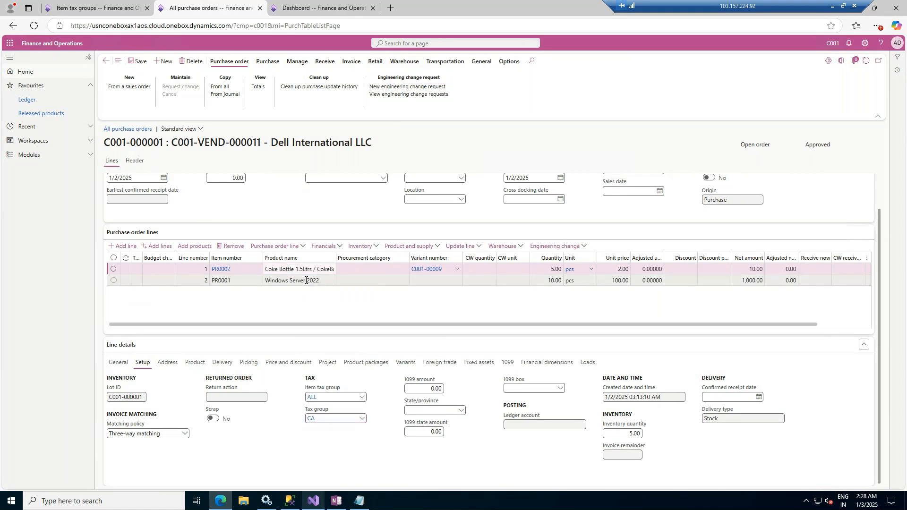
click(363, 398)
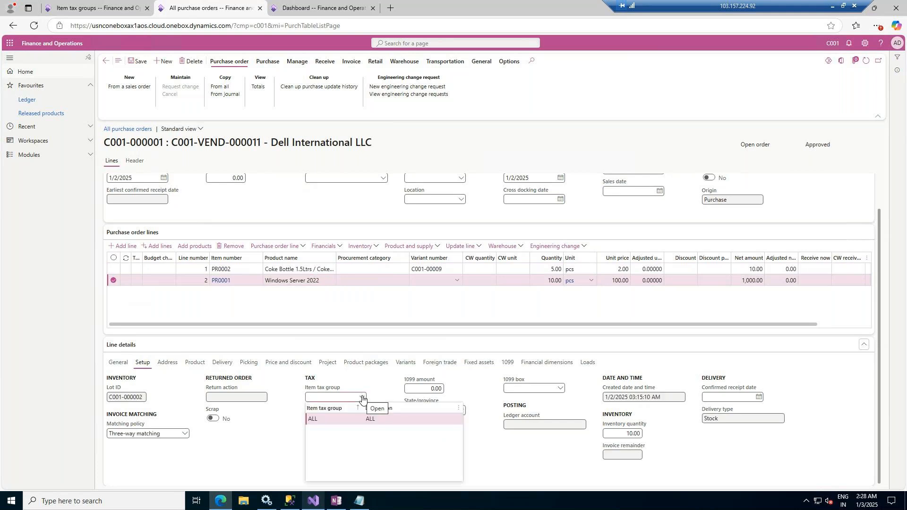
click(329, 419)
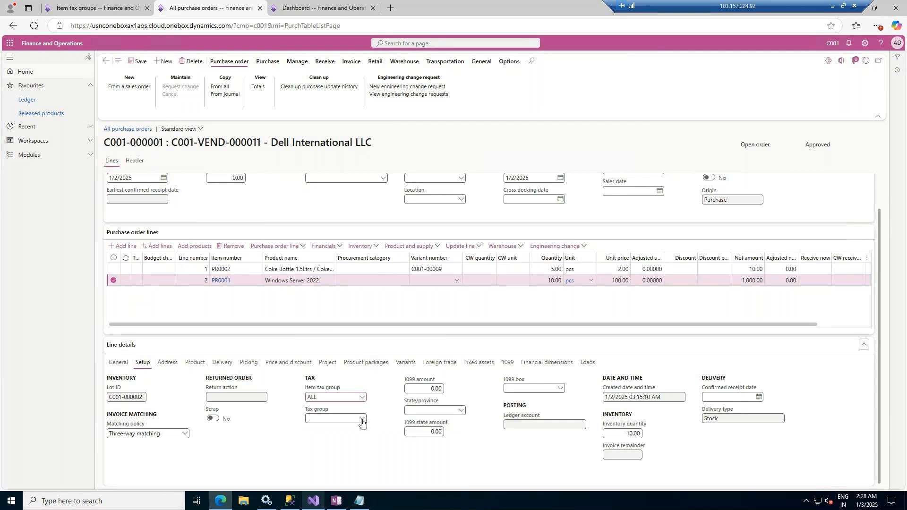
click(361, 419)
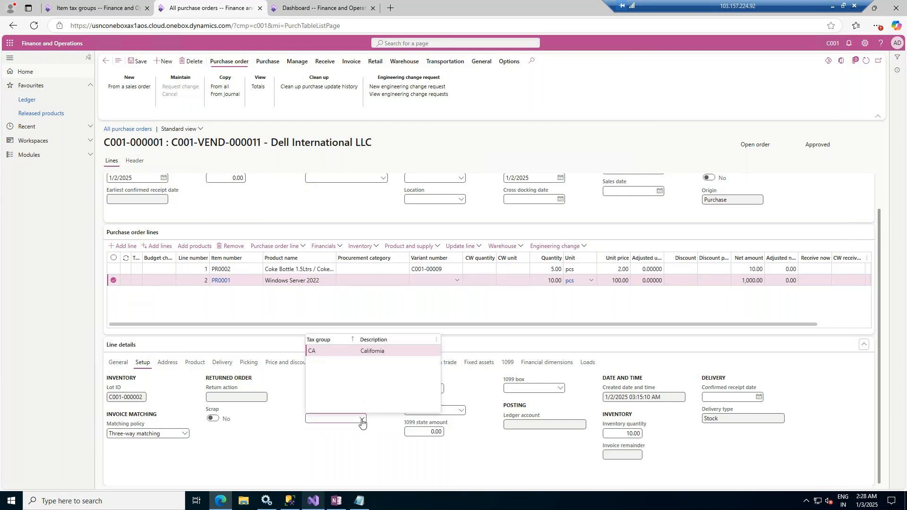
click(323, 355)
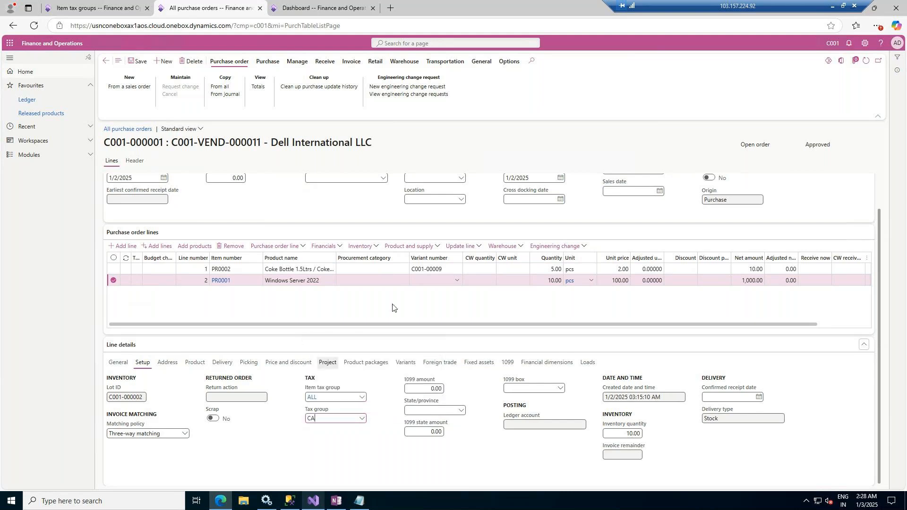
click(141, 62)
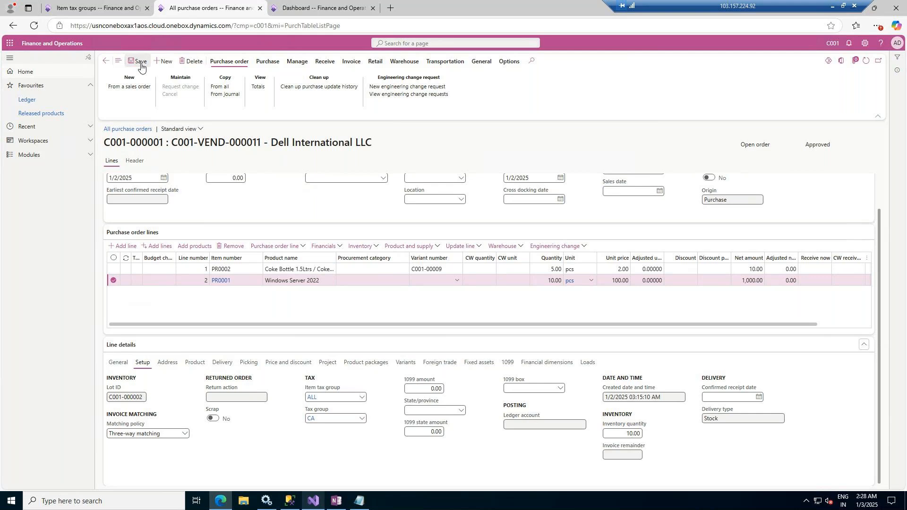
click(258, 87)
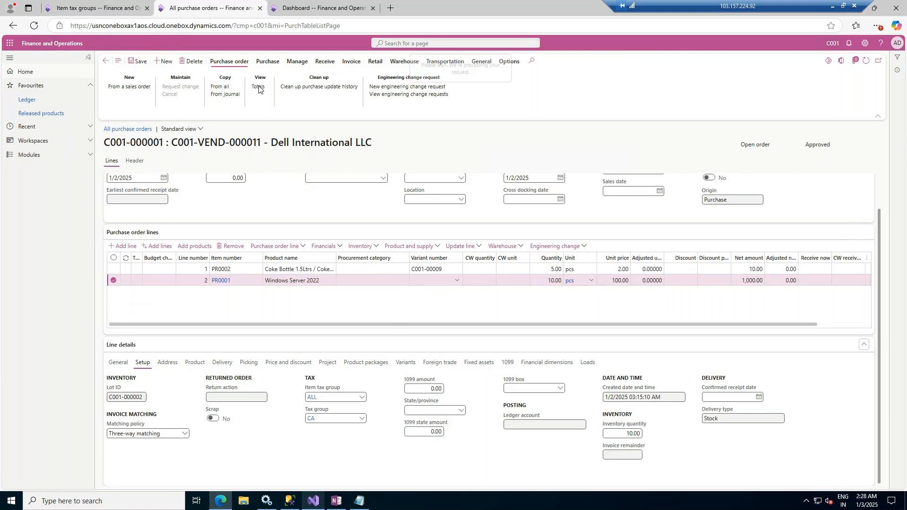
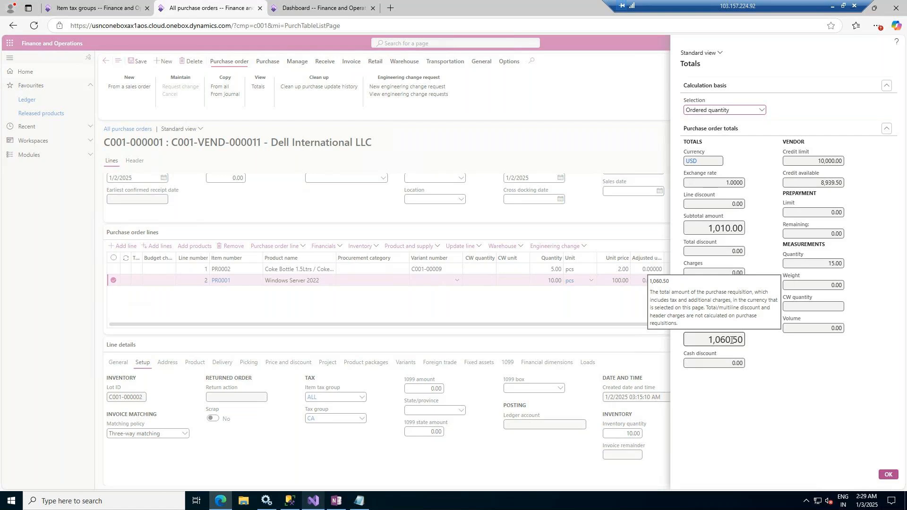
click(888, 475)
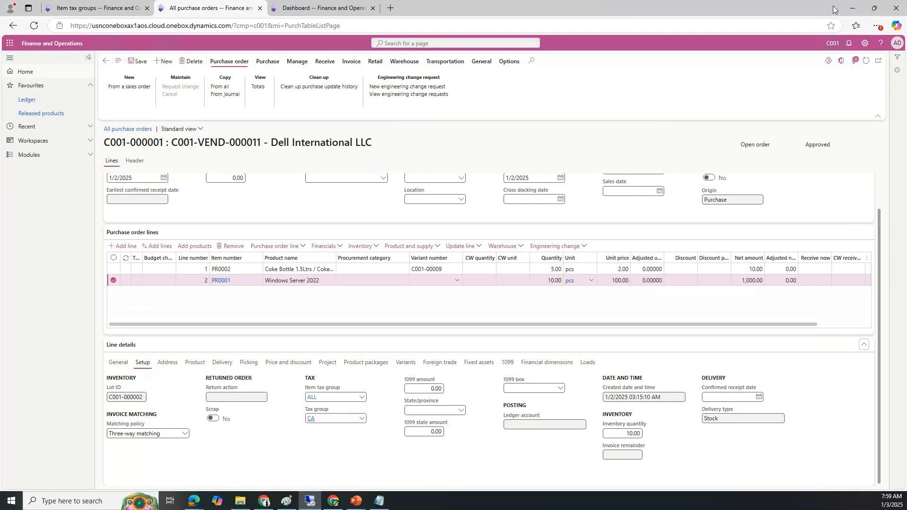
Switch to the PowerPoint slide Tax Module in D365 and handwrite a boxed note with an arrow and further notes in green ink.
click(833, 6)
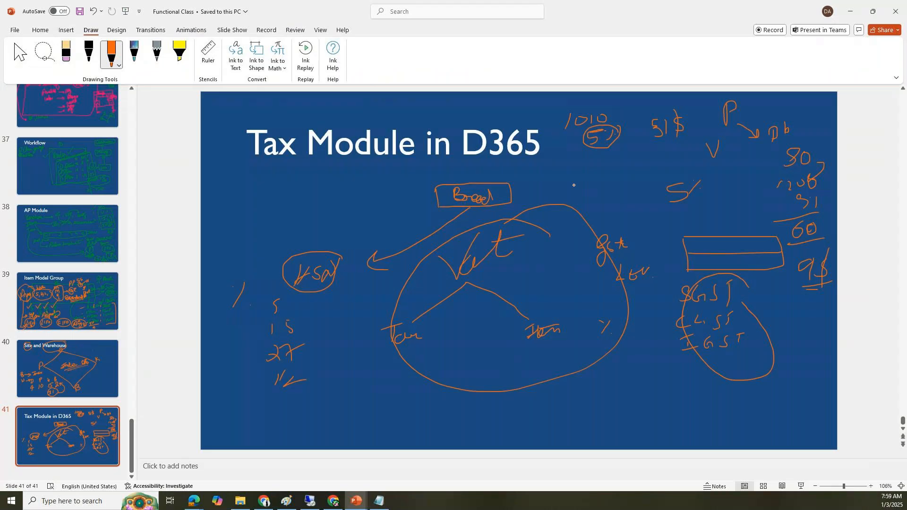
click(118, 66)
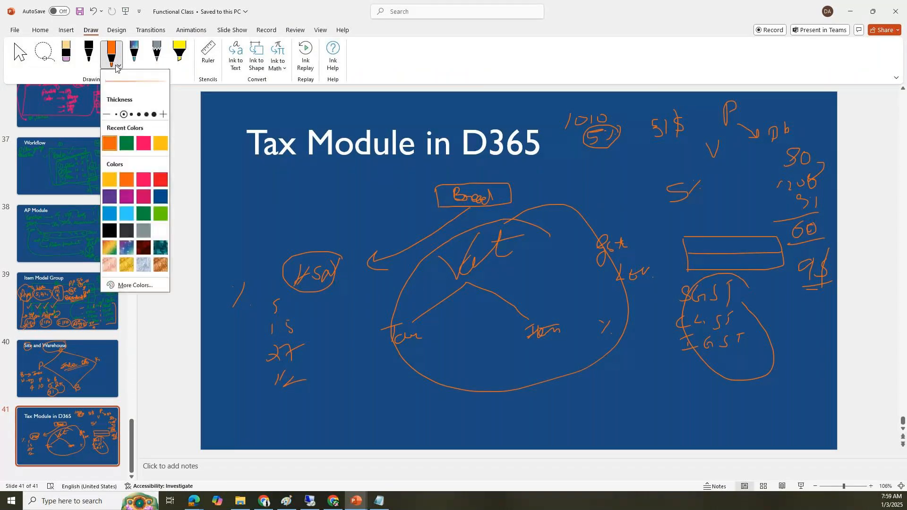
click(127, 143)
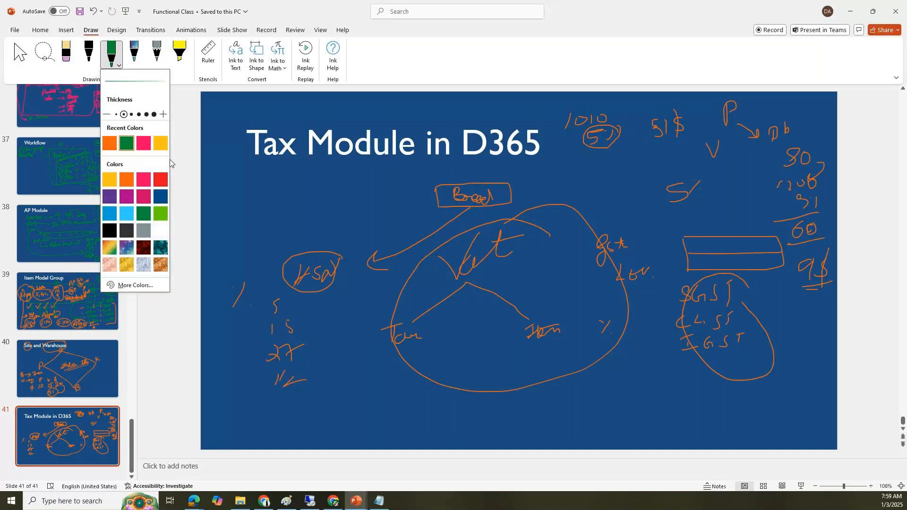
click(217, 183)
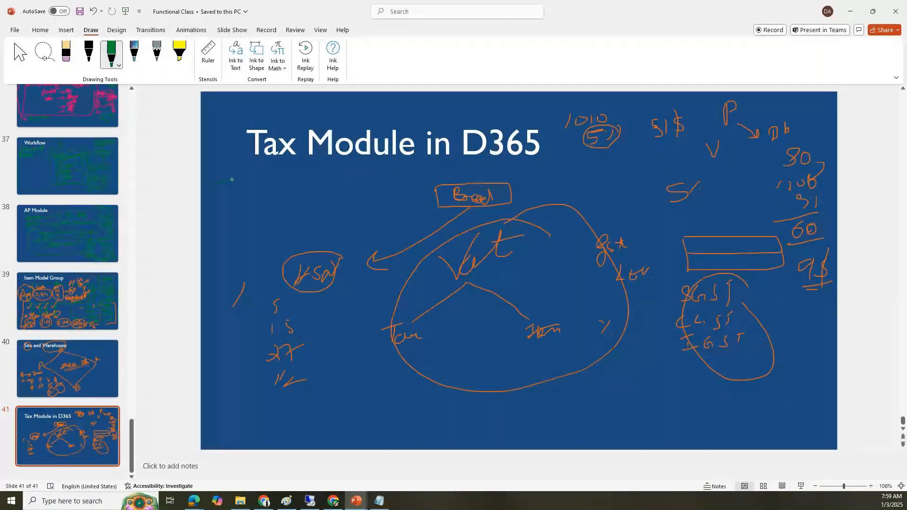
drag(227, 181, 258, 184)
mouse_move(290, 199)
mouse_down()
mouse_move(284, 209)
mouse_move(205, 214)
mouse_up()
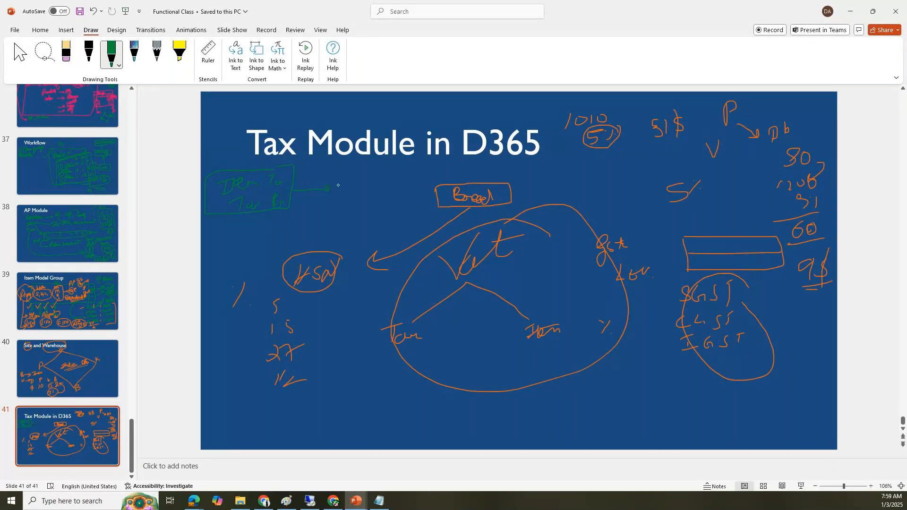
mouse_move(357, 177)
mouse_down()
mouse_move(393, 172)
mouse_move(394, 180)
mouse_up()
mouse_move(346, 197)
mouse_down()
mouse_move(354, 226)
mouse_move(377, 223)
mouse_move(368, 241)
mouse_move(388, 236)
mouse_up()
drag(362, 159, 288, 164)
Return to the C001 Item tax groups browser tab in Dynamics 365 and open the Inventory management posting setup form.
click(311, 503)
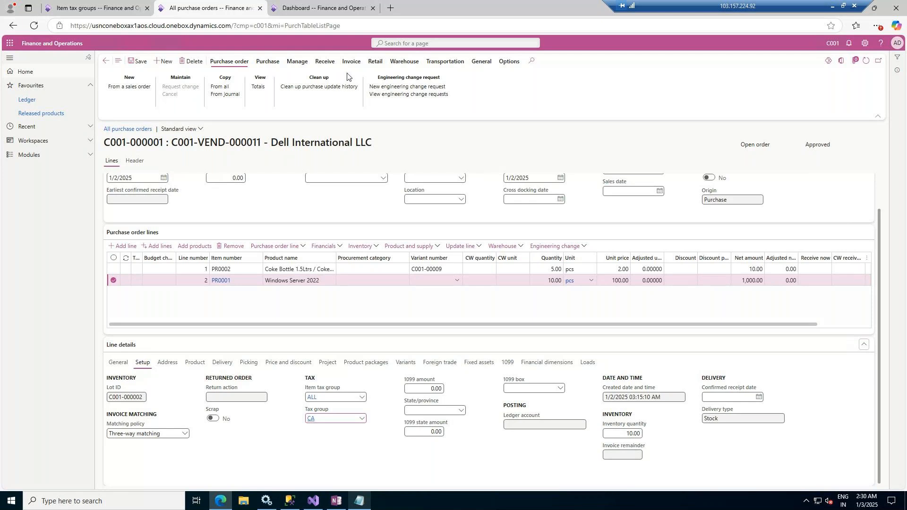
click(127, 4)
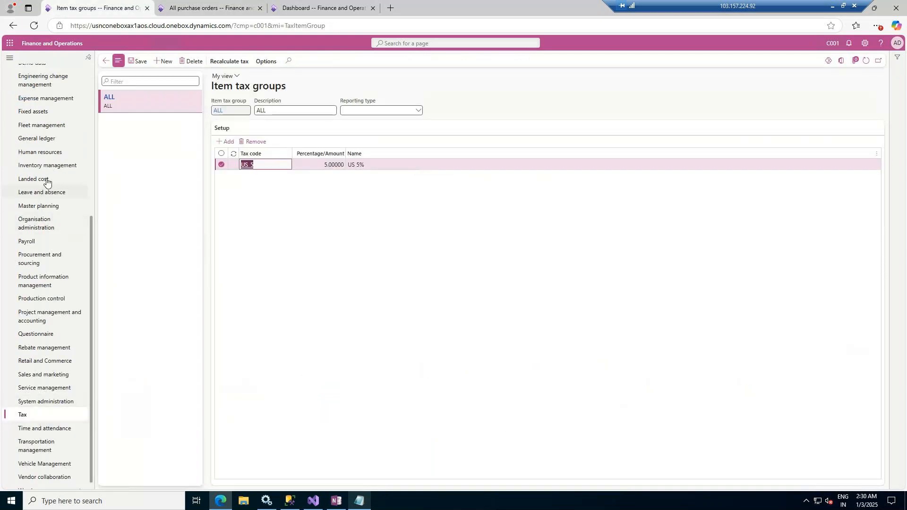
click(58, 167)
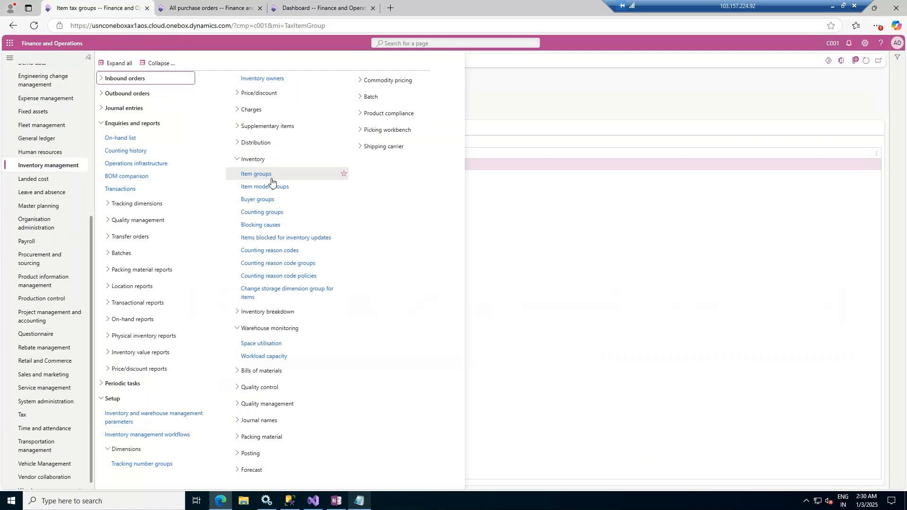
click(251, 453)
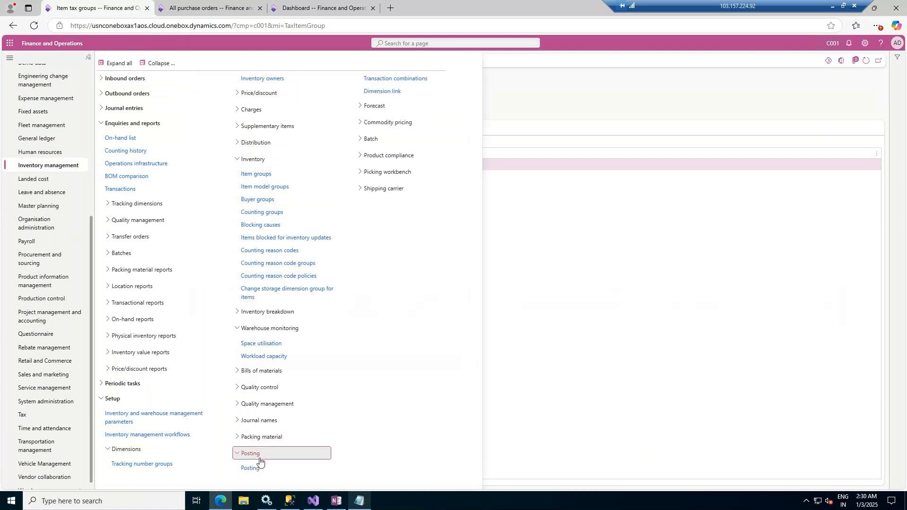
click(251, 468)
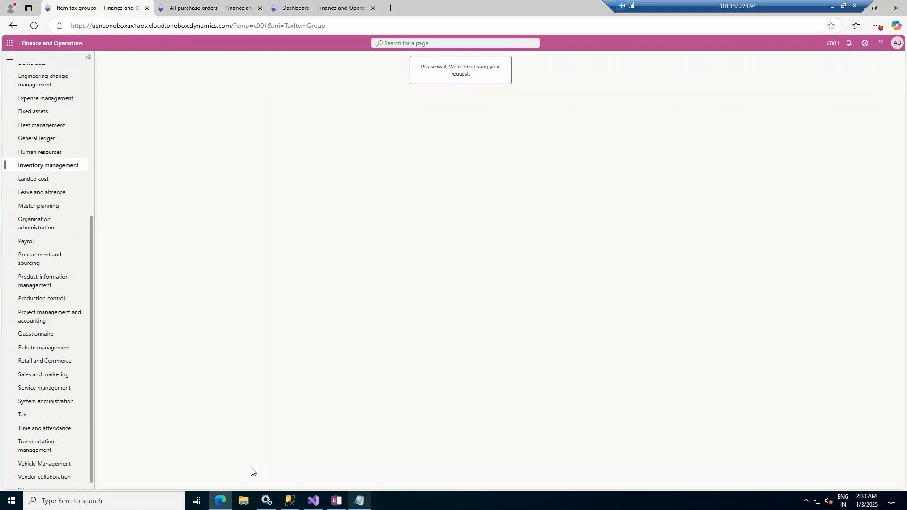
Add a purchase order posting line for cost of purchased materials received and view its item code options.
click(171, 103)
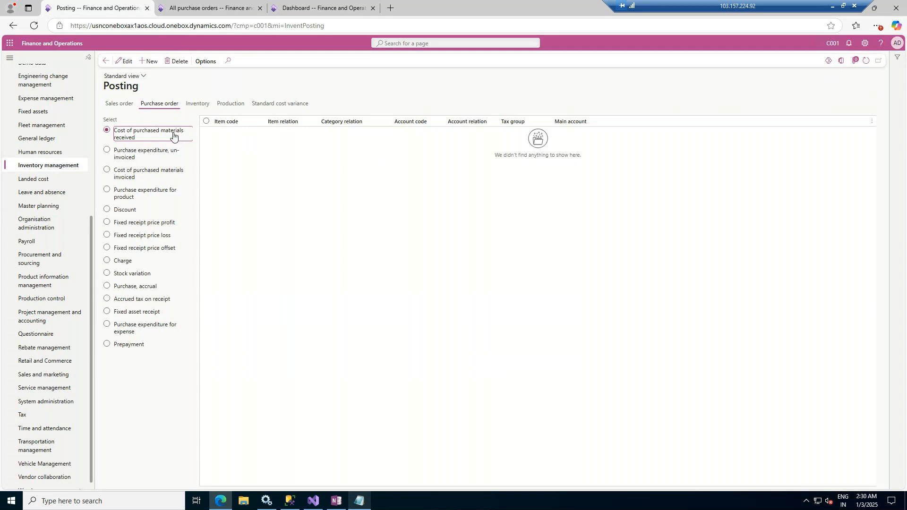
click(160, 156)
click(160, 173)
click(158, 195)
click(147, 61)
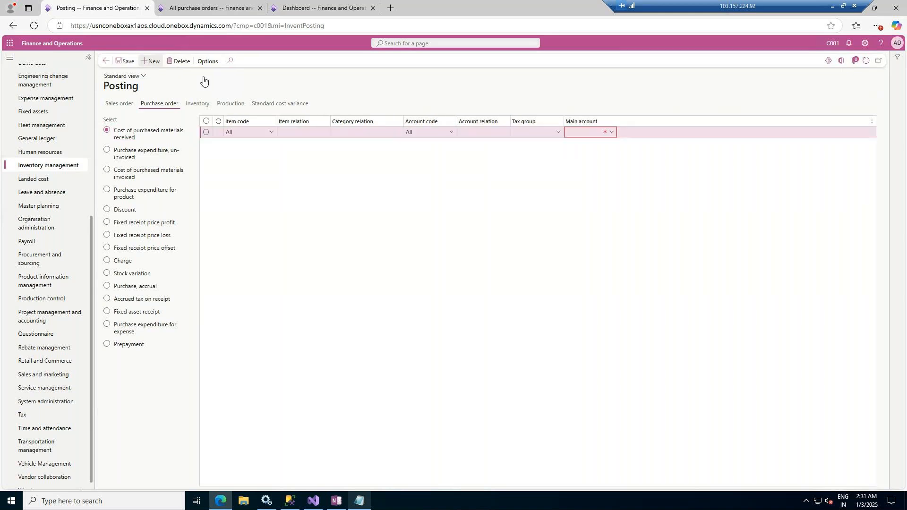
click(272, 133)
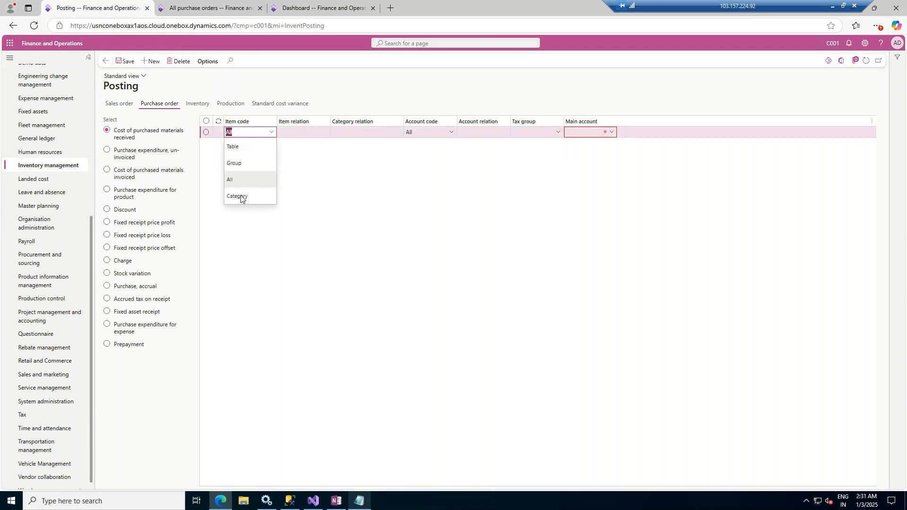
click(307, 170)
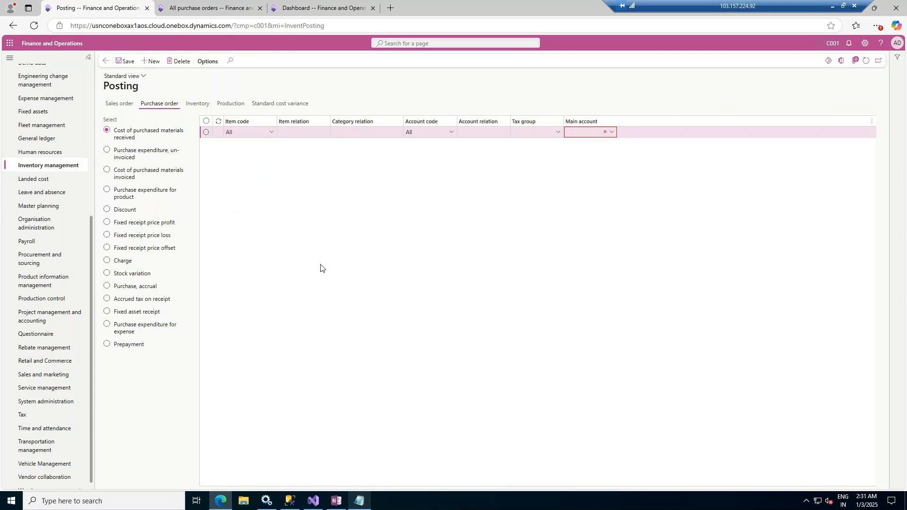
Switch to the PowerPoint slide Tax Module in D365 and handwrite All, table and group notes with arrows and 1,00,000 in green ink.
click(834, 7)
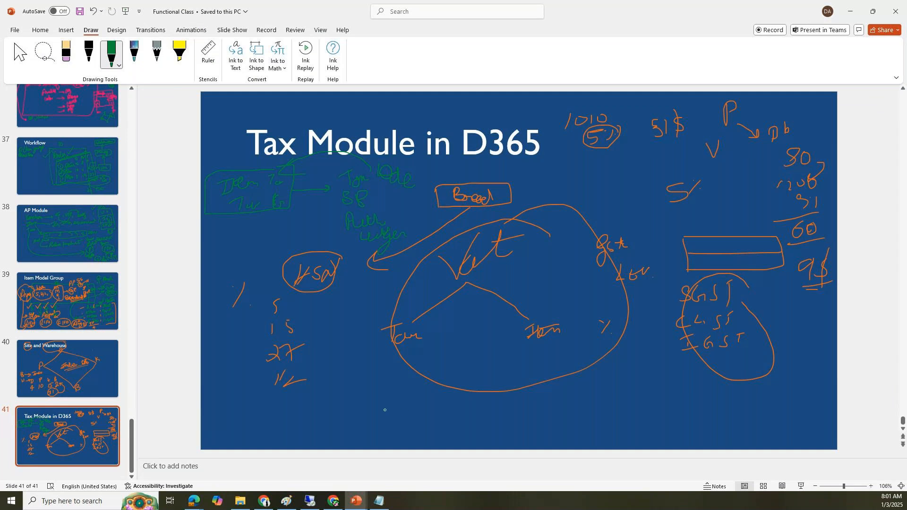
mouse_move(330, 409)
mouse_down()
mouse_move(409, 412)
mouse_move(445, 400)
mouse_up()
drag(220, 414, 250, 393)
mouse_move(468, 402)
mouse_down()
mouse_move(545, 405)
mouse_move(576, 392)
mouse_up()
mouse_move(254, 425)
mouse_down()
mouse_move(294, 418)
mouse_move(325, 433)
mouse_move(368, 434)
mouse_move(385, 422)
mouse_move(527, 417)
mouse_up()
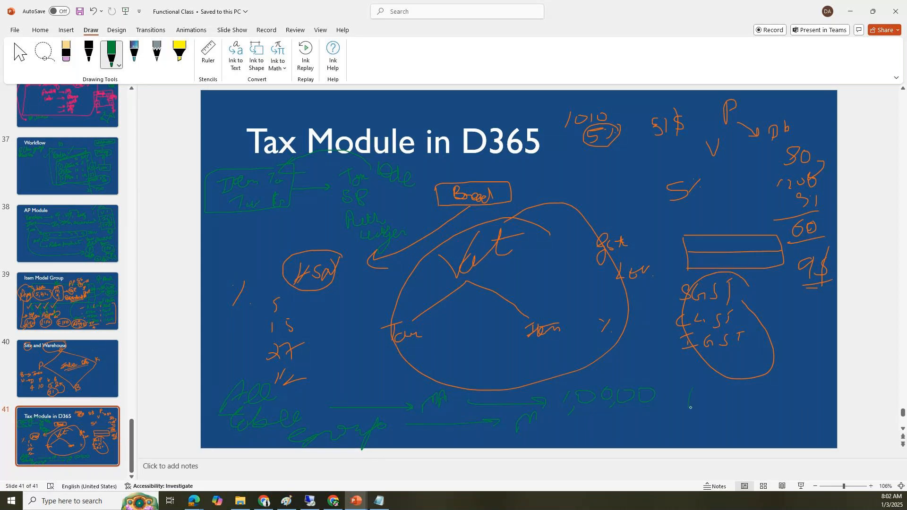
drag(701, 391, 700, 399)
drag(721, 392, 739, 386)
Return to the Dynamics 365 posting form and try item codes Group and Table on the new line, viewing the item relation choices for each.
click(308, 501)
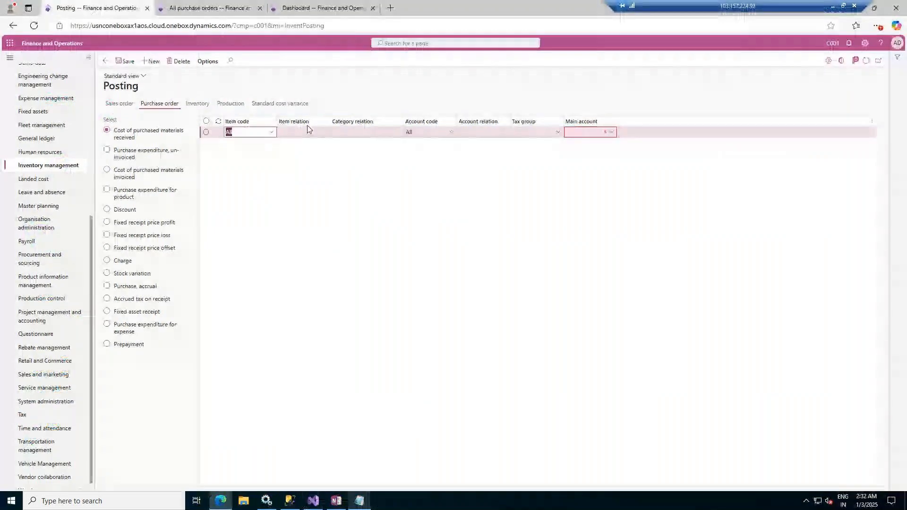
click(272, 132)
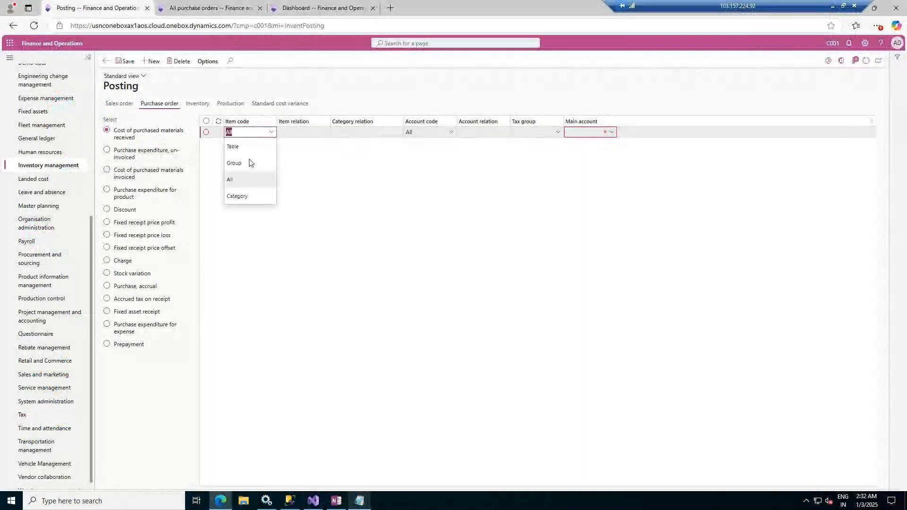
click(234, 163)
click(324, 133)
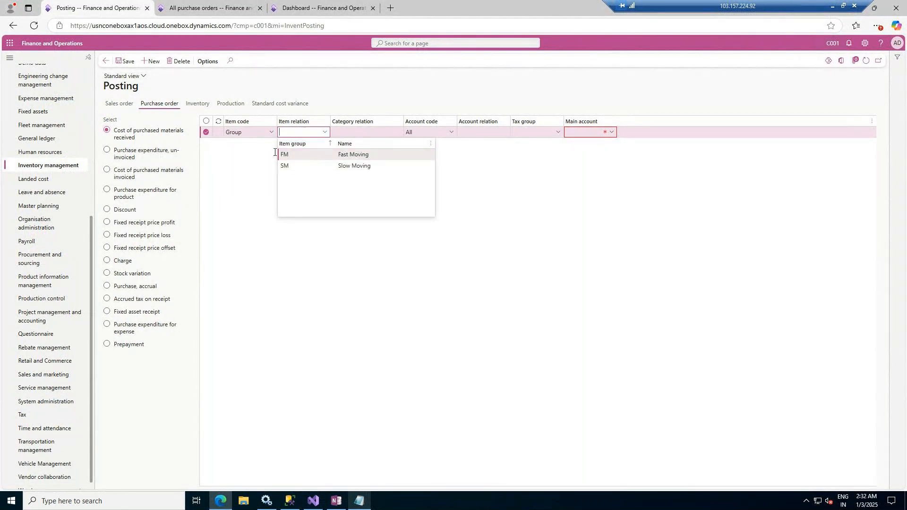
click(271, 133)
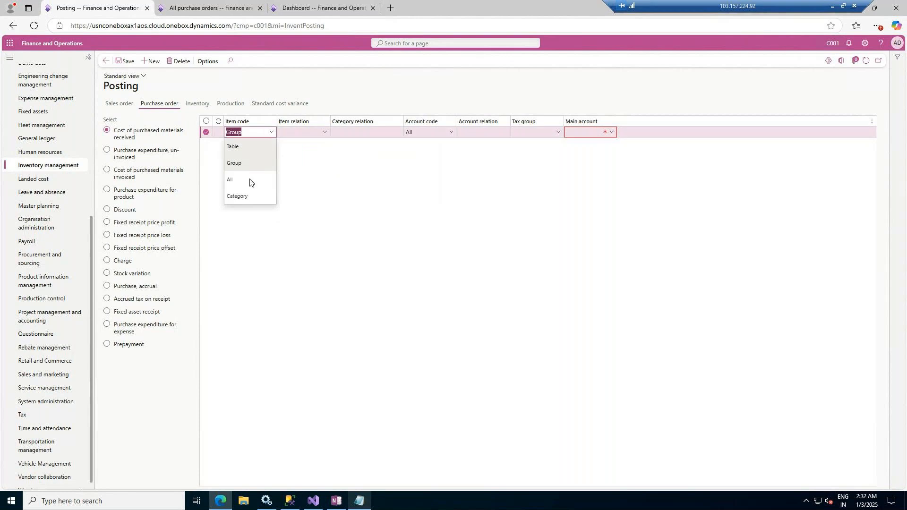
click(250, 146)
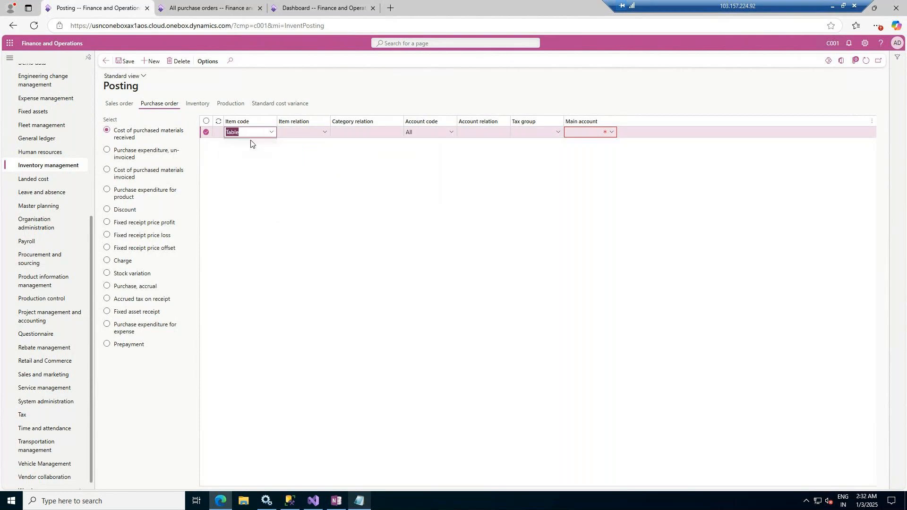
click(324, 133)
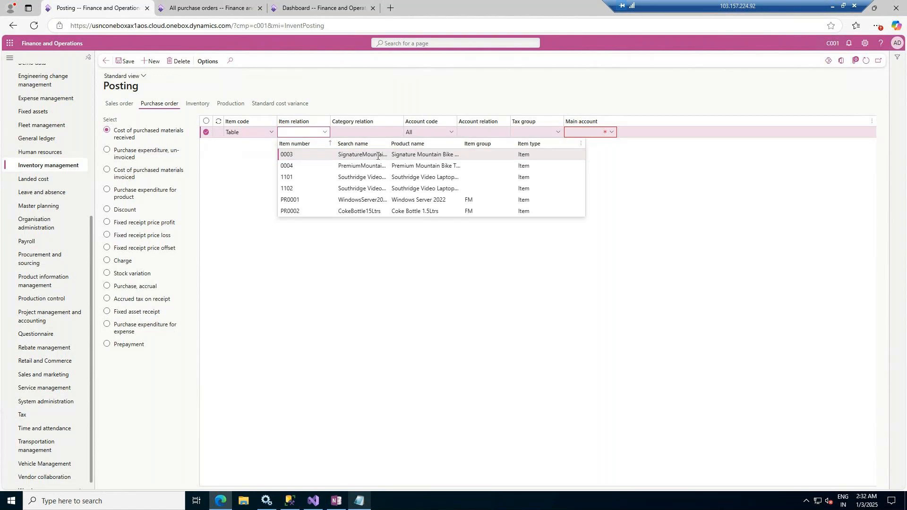
click(610, 134)
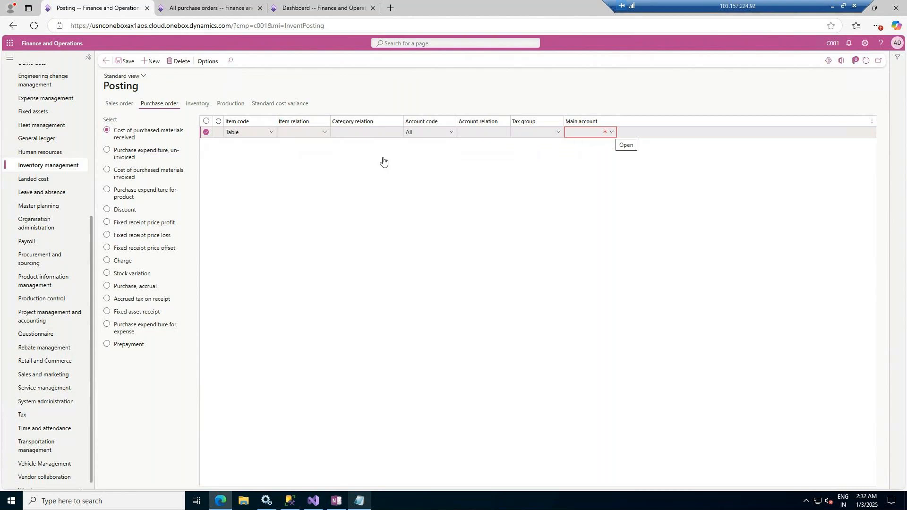
Set the posting line's item code to All and look through the available main accounts.
click(270, 135)
click(271, 135)
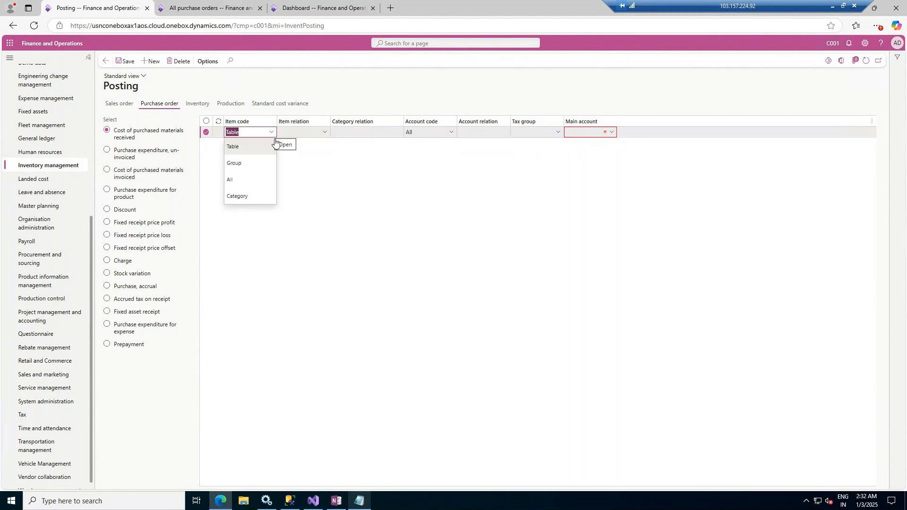
click(243, 182)
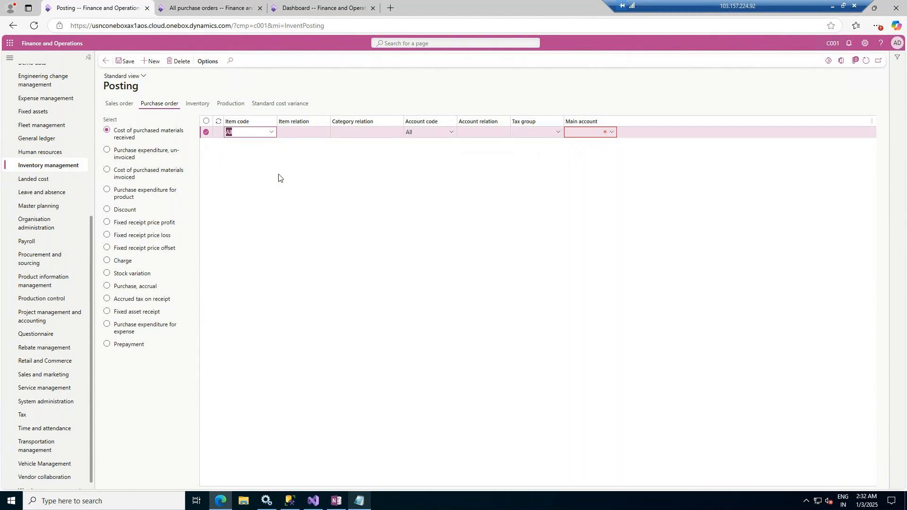
click(612, 132)
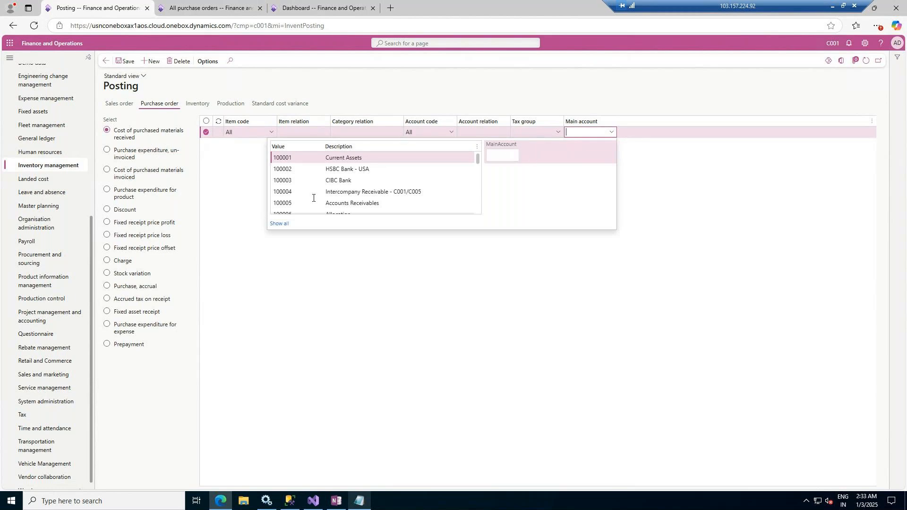
scroll(369, 179, down, 10)
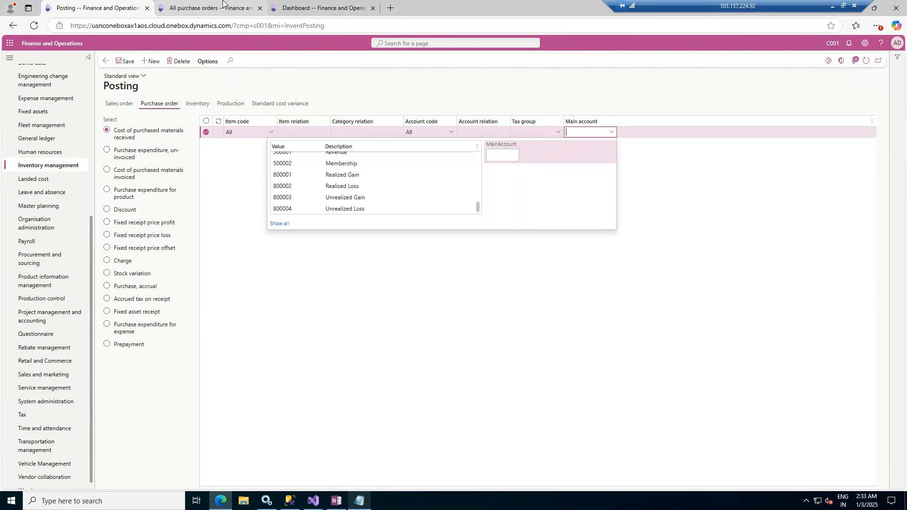
Switch to the Dashboard browser tab and open the General ledger Main accounts form.
click(340, 3)
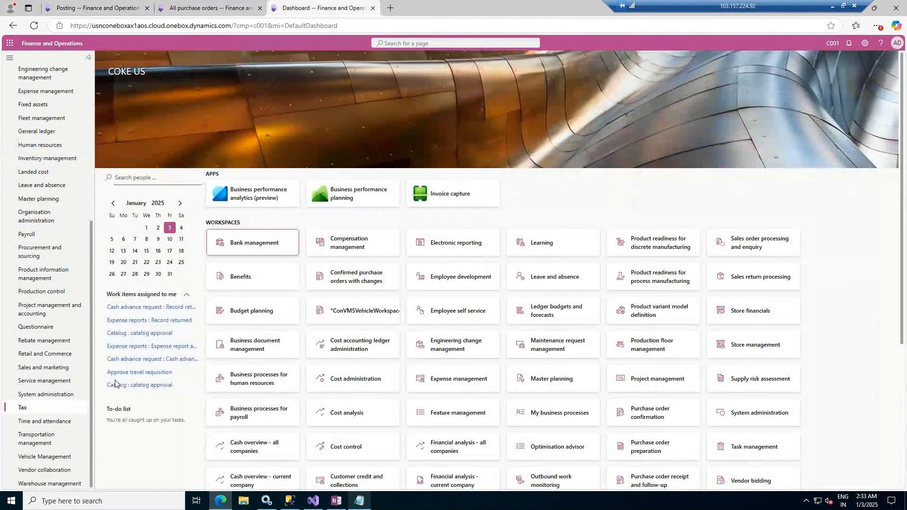
scroll(43, 229, up, 2)
click(54, 227)
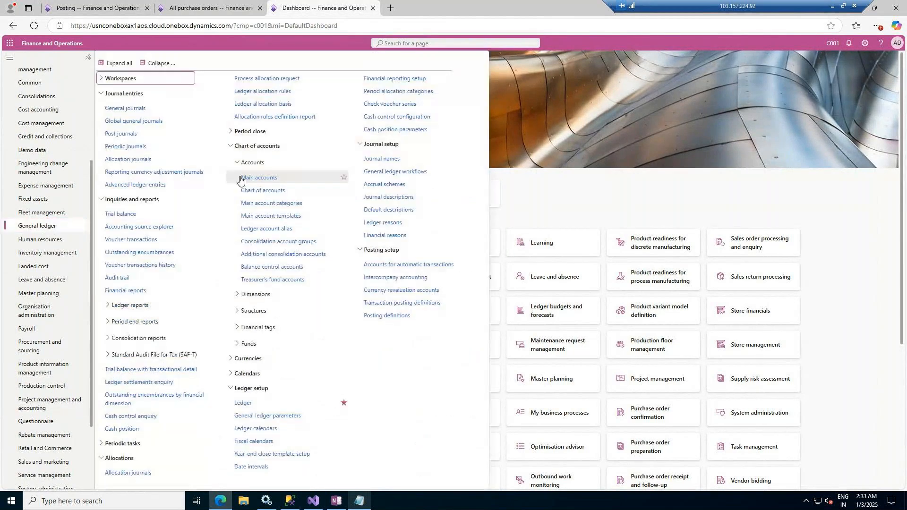
click(240, 179)
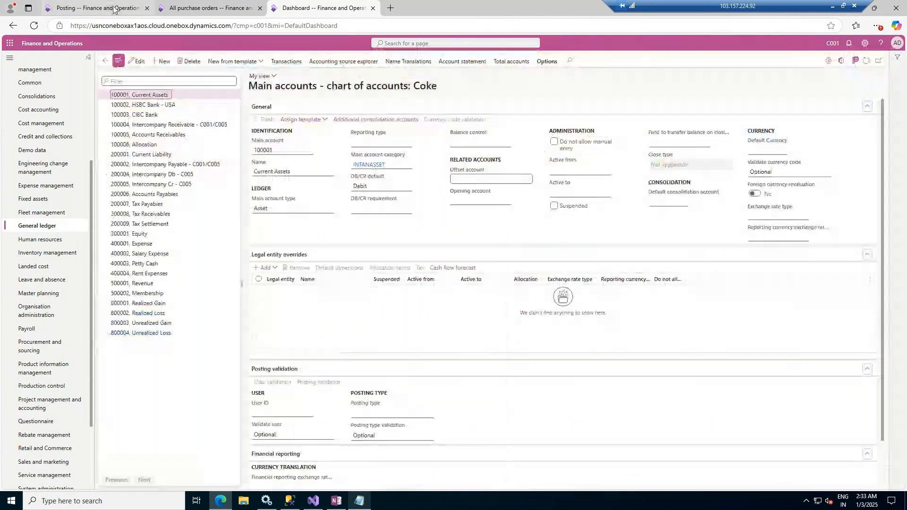
Switch to the All purchase orders browser tab and view the financial dimensions of the Windows Server 2022 line.
click(113, 9)
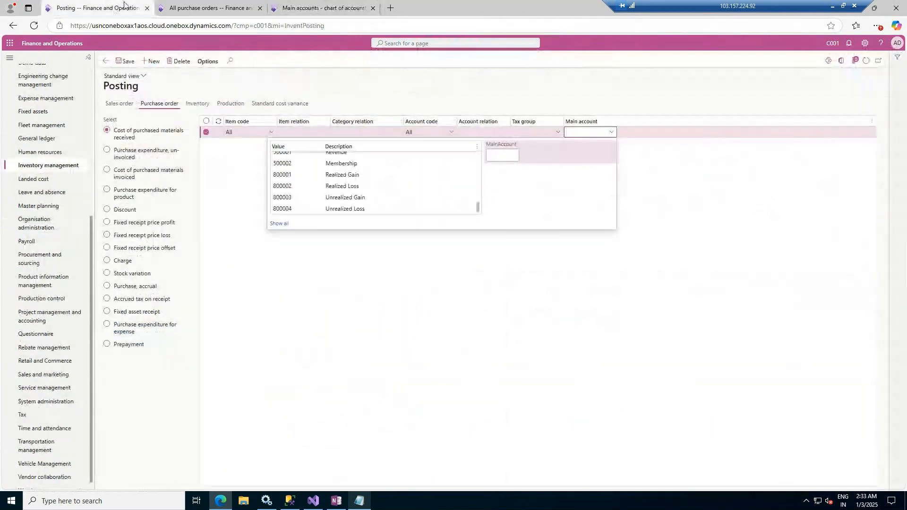
click(207, 8)
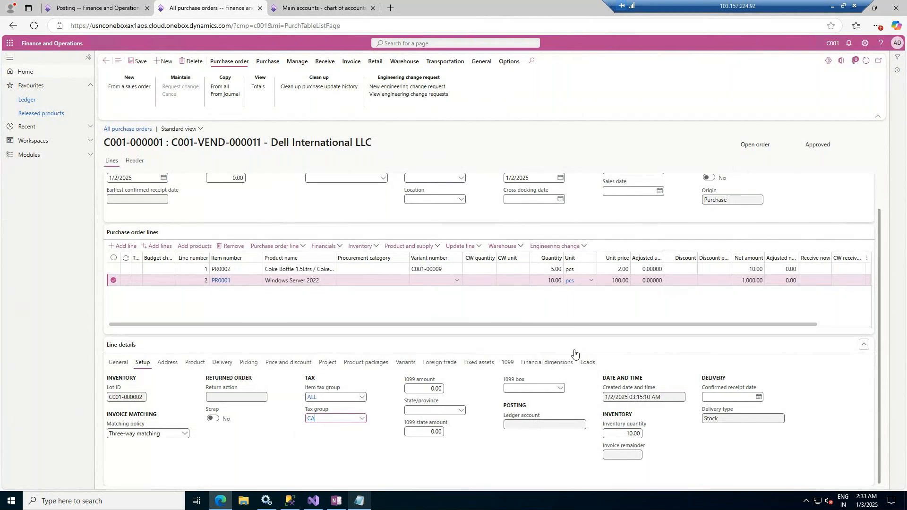
click(557, 364)
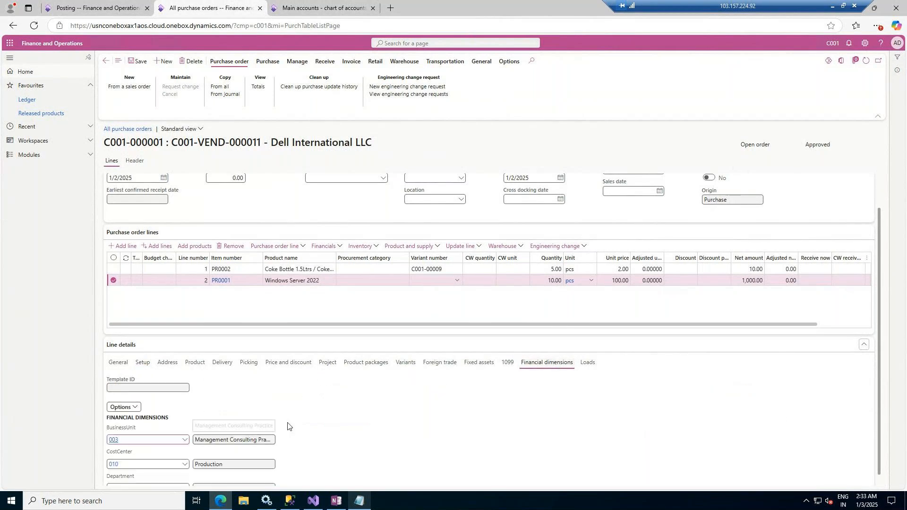
scroll(292, 425, down, 1)
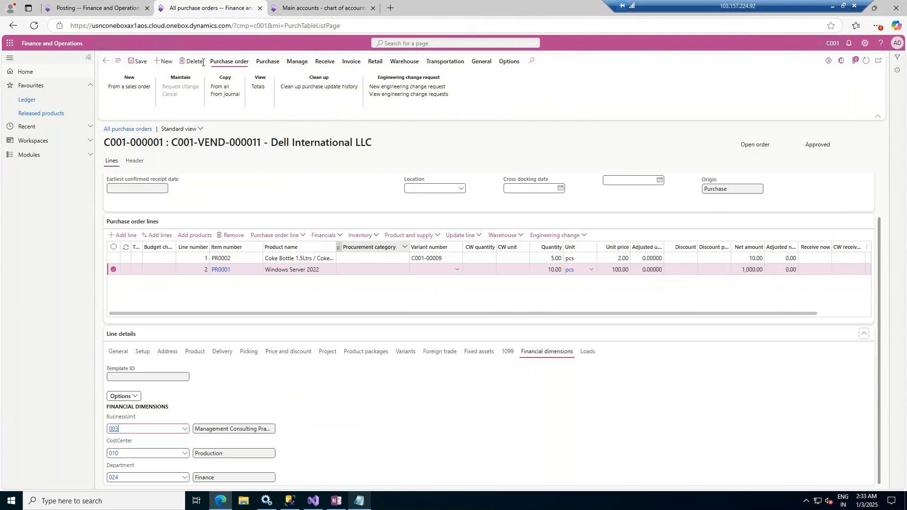
Return to the Posting browser tab and copy the posting type name Cost of purchased materials received.
click(97, 5)
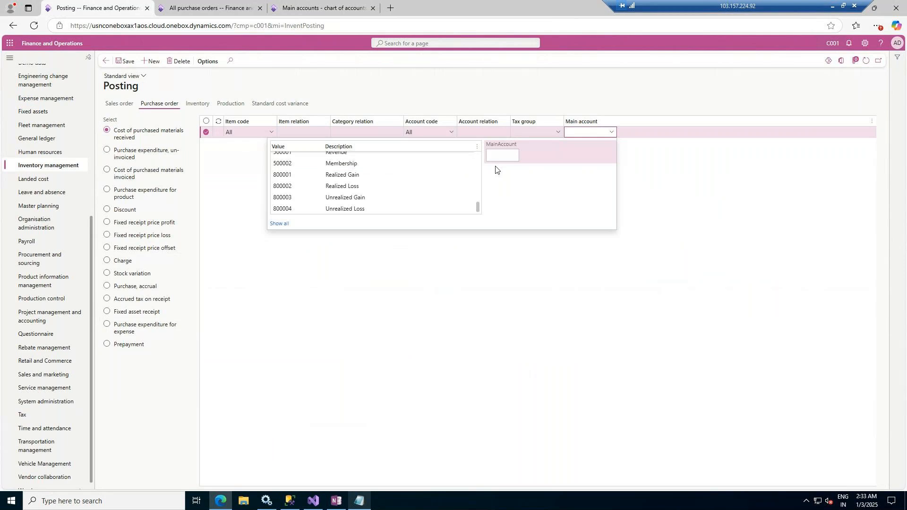
click(323, 8)
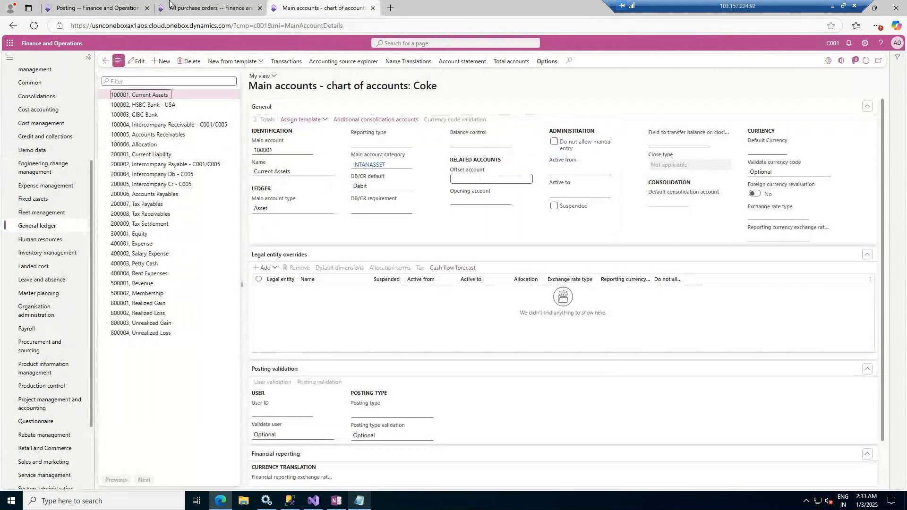
click(98, 7)
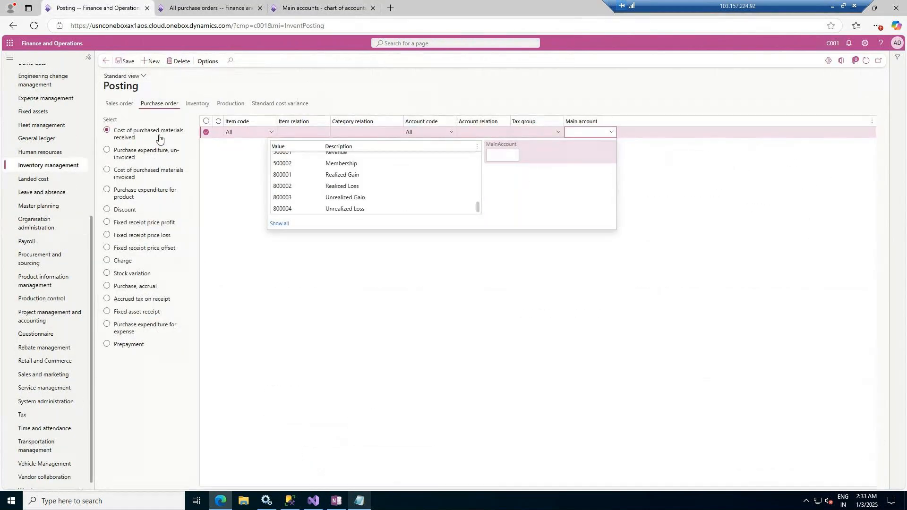
drag(115, 130, 133, 139)
key(ctrl+c)
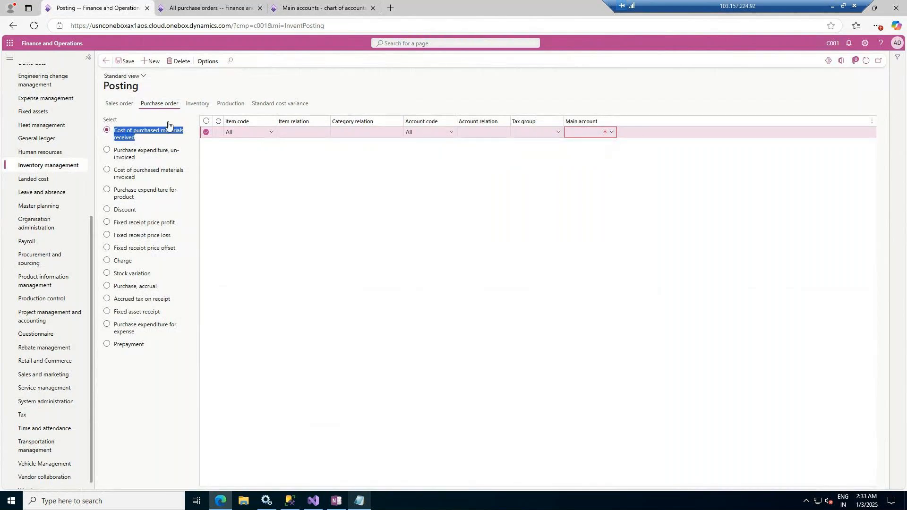
In the Main accounts browser tab, create and save account 400005 named Cost of purchased materials received with main account type Expense.
click(292, 8)
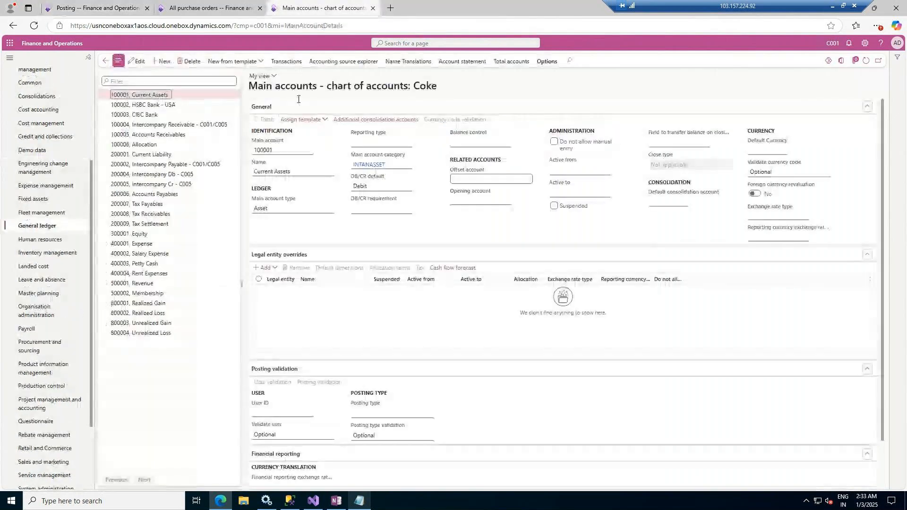
click(161, 62)
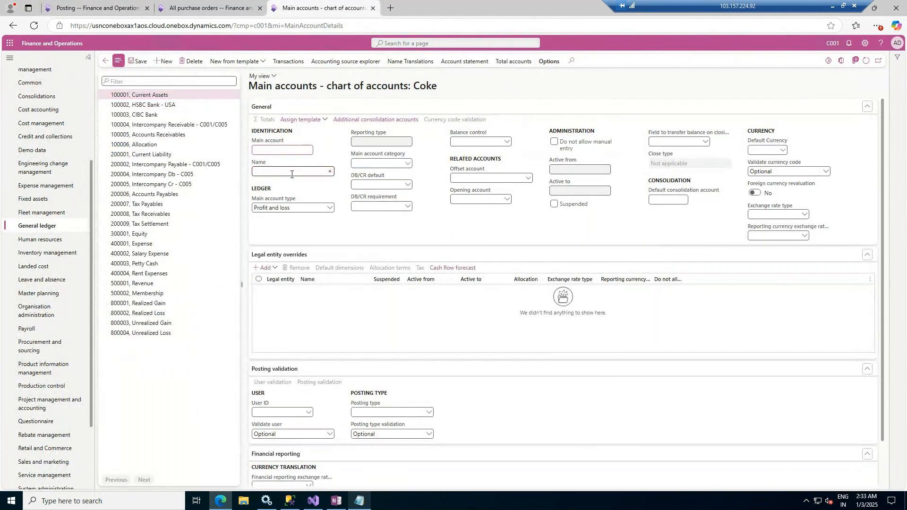
click(291, 171)
key(ctrl+v)
click(290, 151)
click(331, 209)
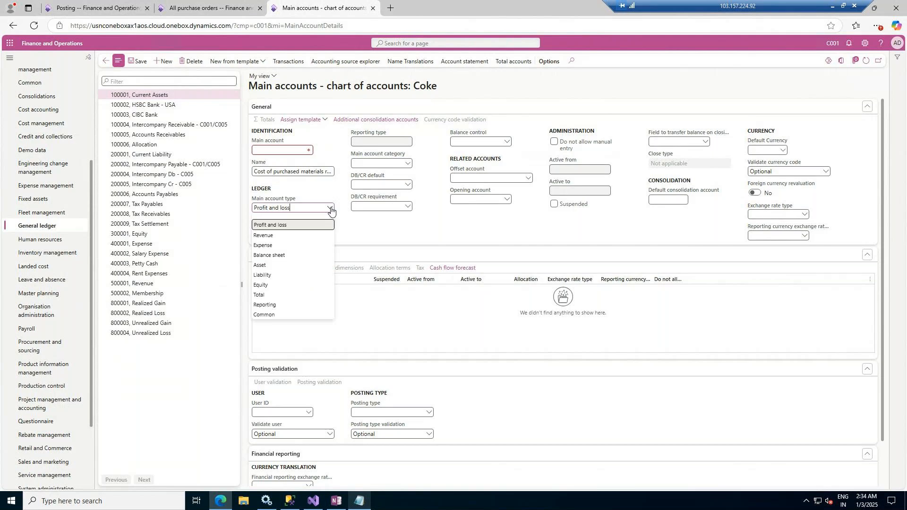
click(283, 245)
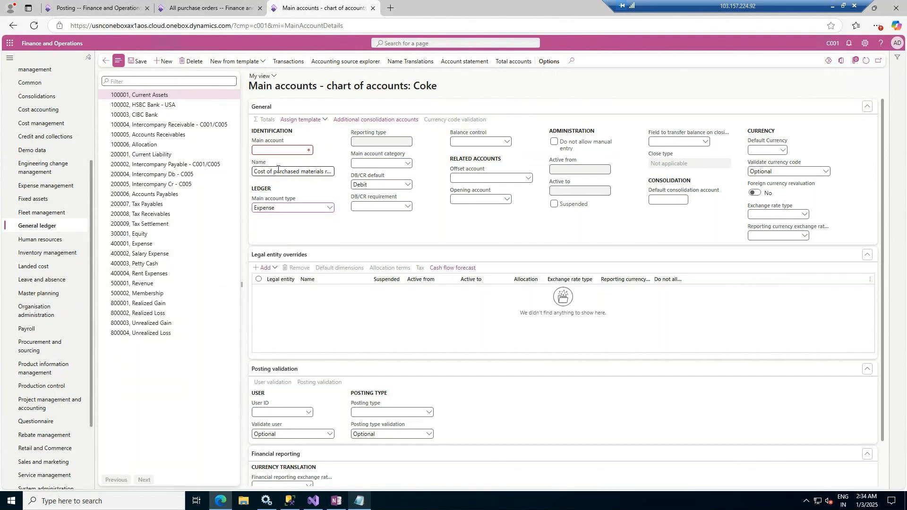
click(295, 151)
text(400005)
click(142, 61)
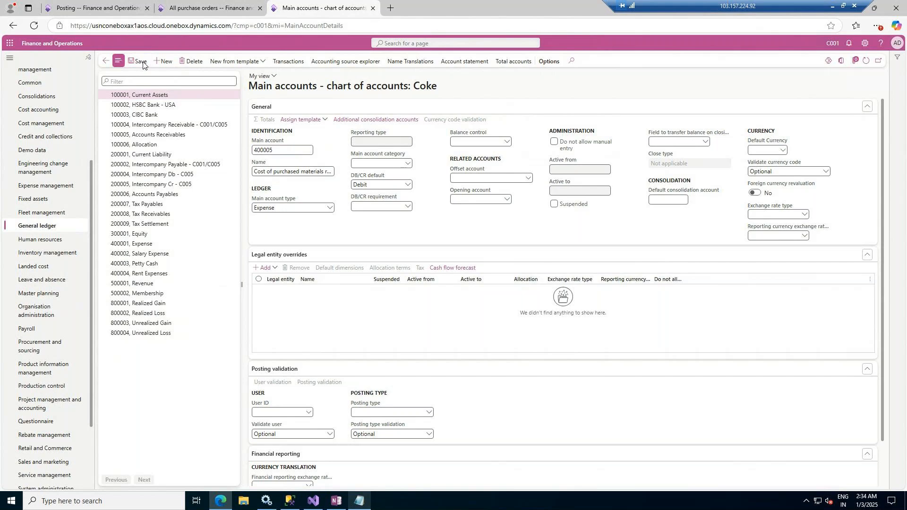
Look through the main account category options for account 400005 to find one suited to purchased materials received.
key(Tab)
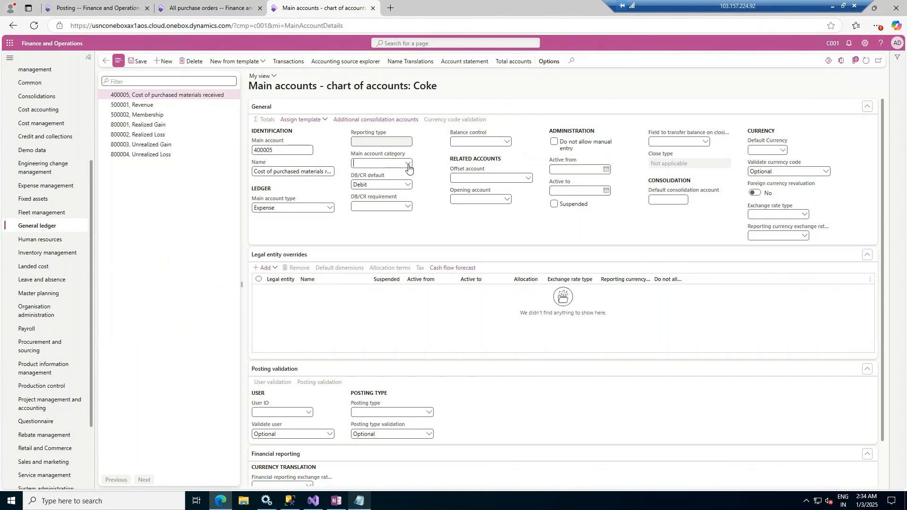
click(408, 165)
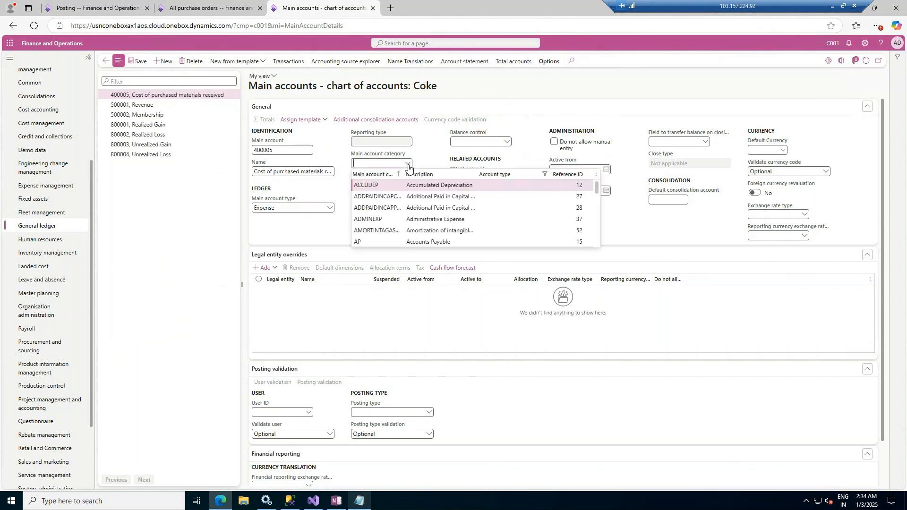
scroll(425, 207, down, 3)
scroll(425, 206, down, 3)
scroll(426, 206, down, 6)
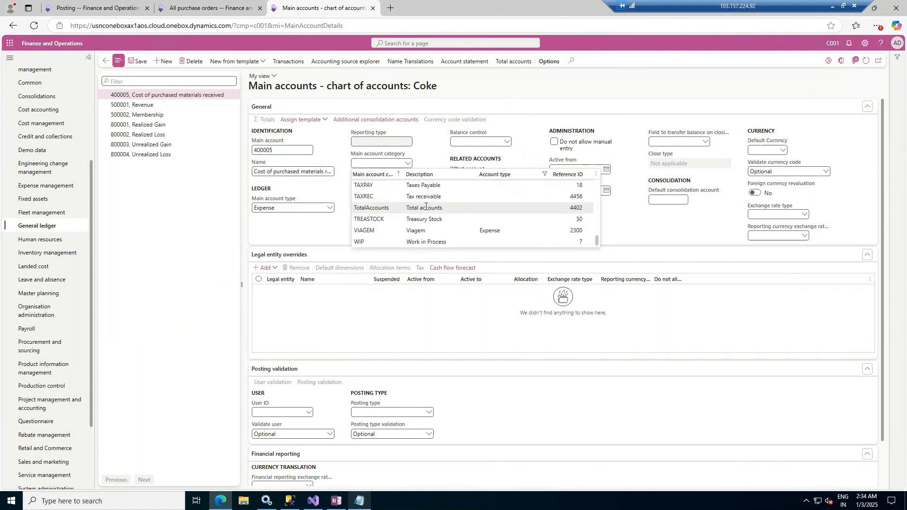
scroll(425, 206, up, 3)
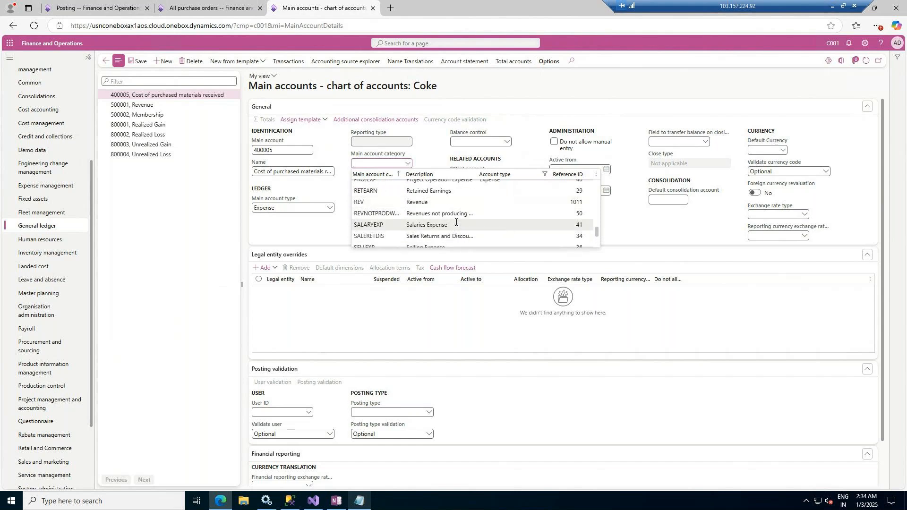
scroll(456, 222, down, 3)
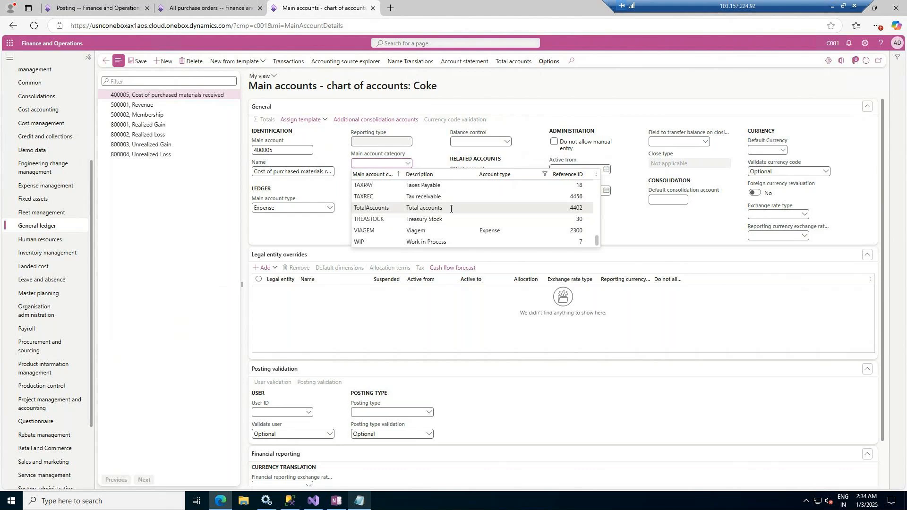
scroll(451, 209, up, 1)
scroll(451, 209, up, 3)
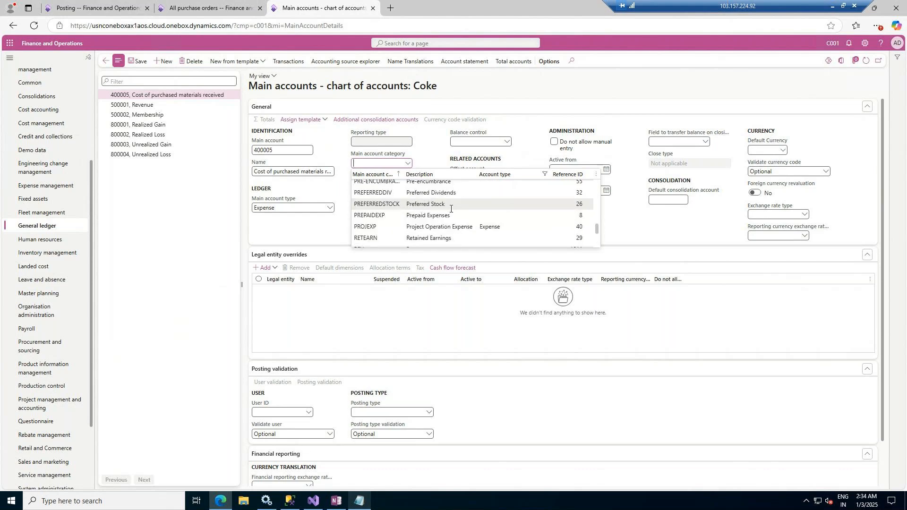
scroll(451, 209, up, 2)
scroll(450, 207, up, 2)
scroll(450, 207, up, 5)
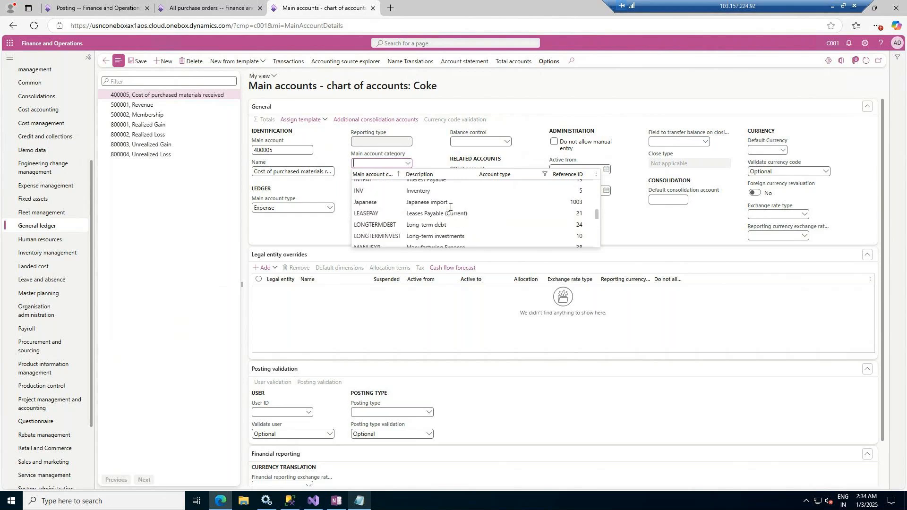
scroll(450, 206, up, 1)
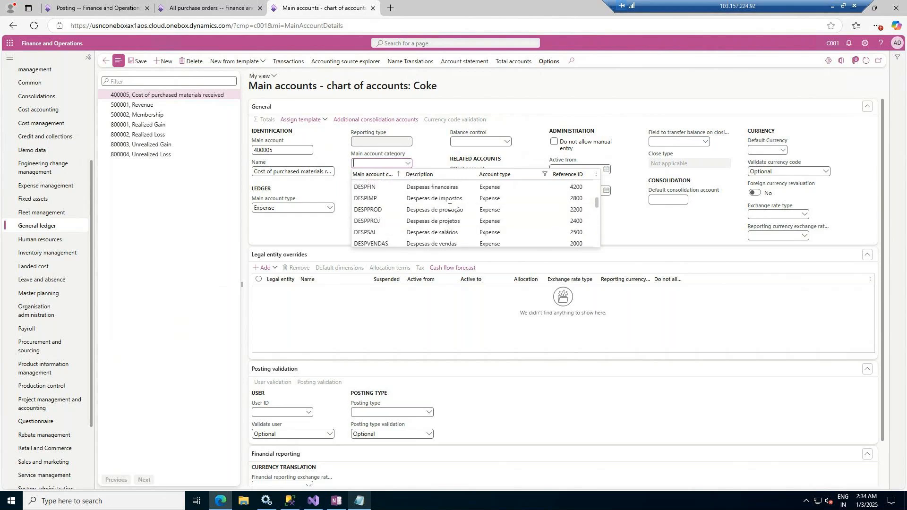
scroll(438, 204, up, 2)
scroll(434, 203, down, 1)
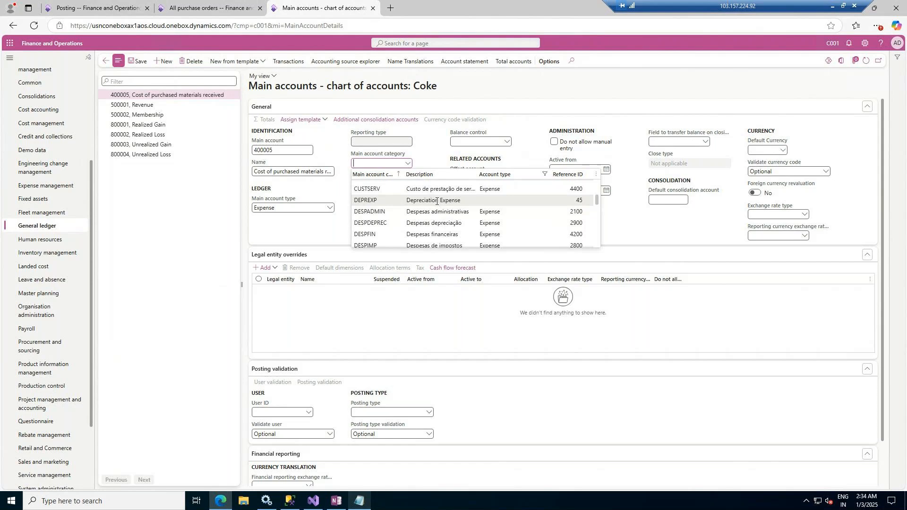
Reapply the Blank and Expense account type filter in the main account category list and look through its entries.
click(524, 176)
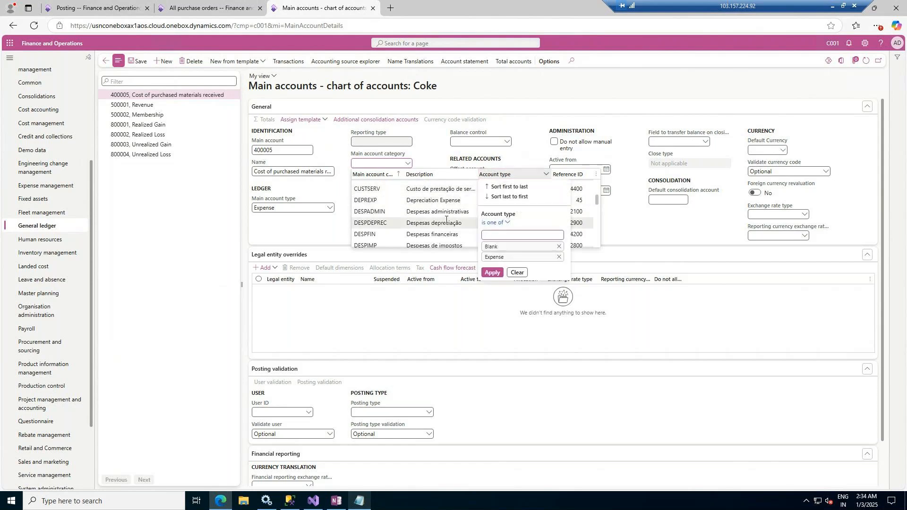
scroll(456, 210, down, 1)
scroll(459, 211, down, 5)
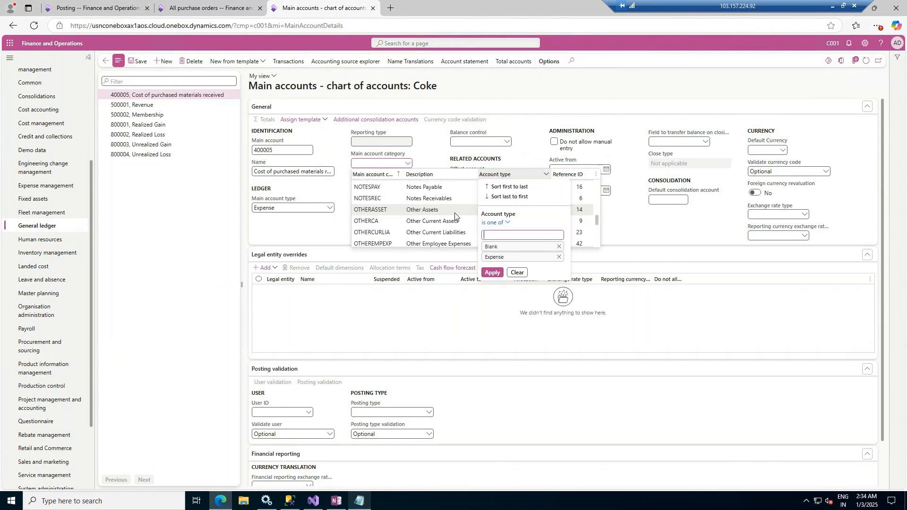
scroll(454, 213, down, 3)
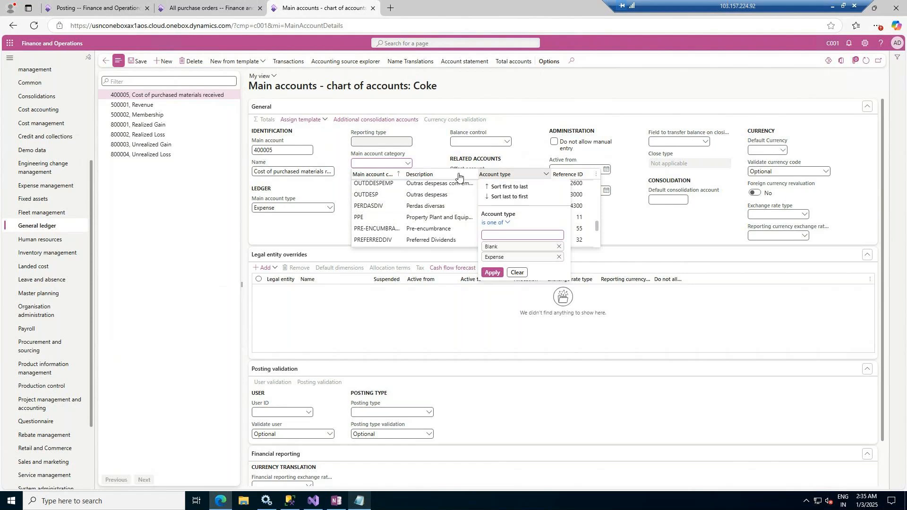
click(491, 273)
scroll(491, 228, down, 2)
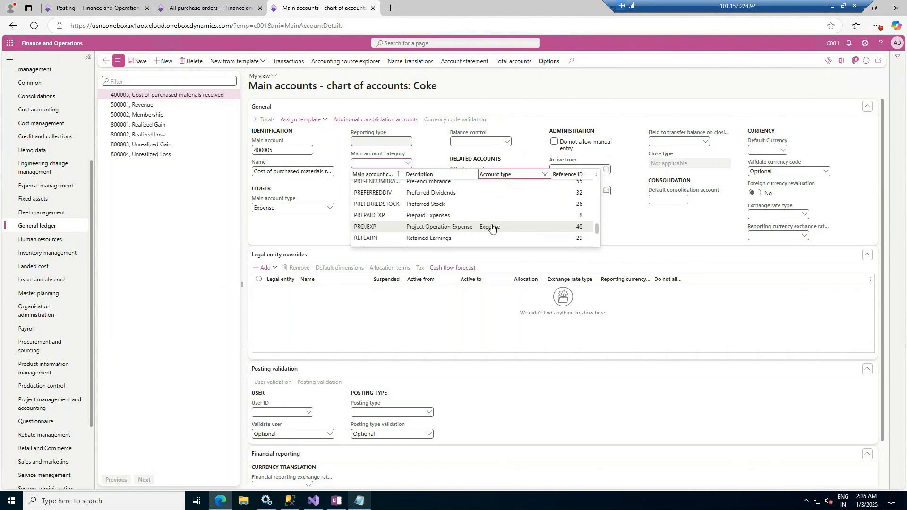
scroll(491, 229, down, 2)
scroll(492, 228, down, 2)
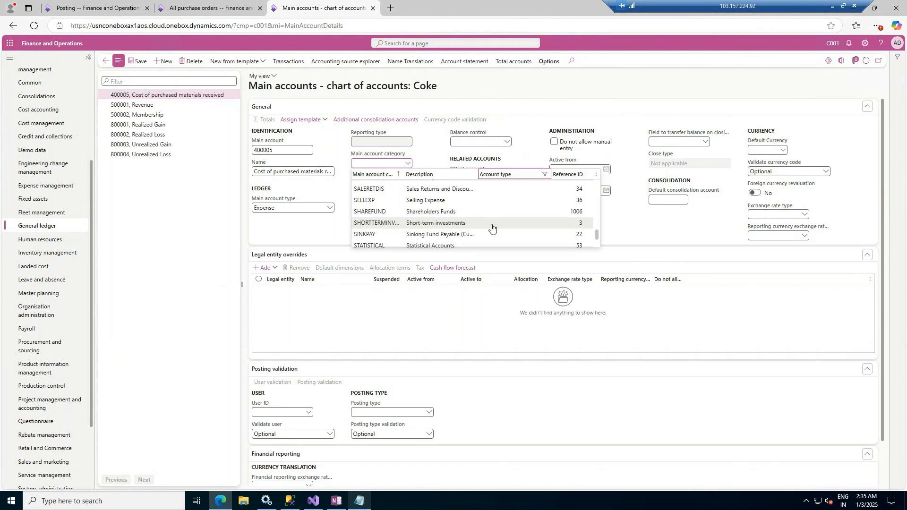
scroll(492, 228, down, 2)
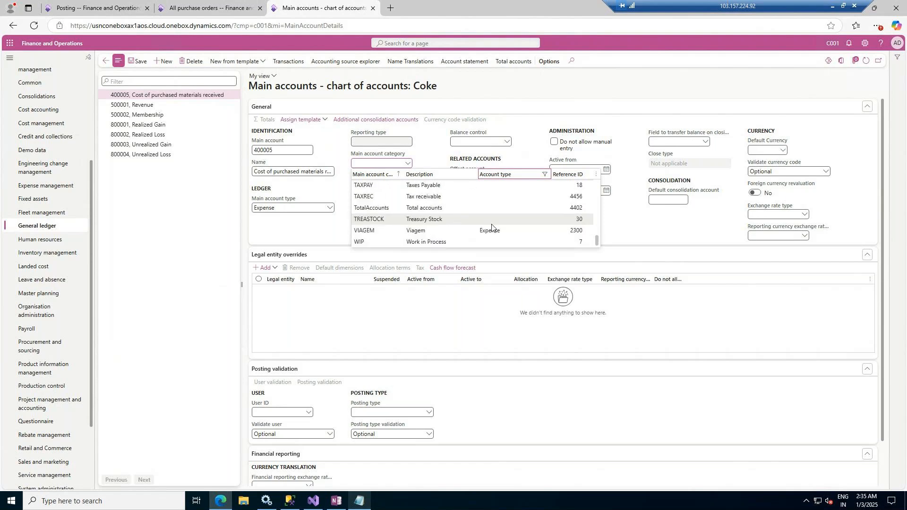
Filter the main account categories by descriptions containing "purc", clear that filter and look through the list again.
click(465, 175)
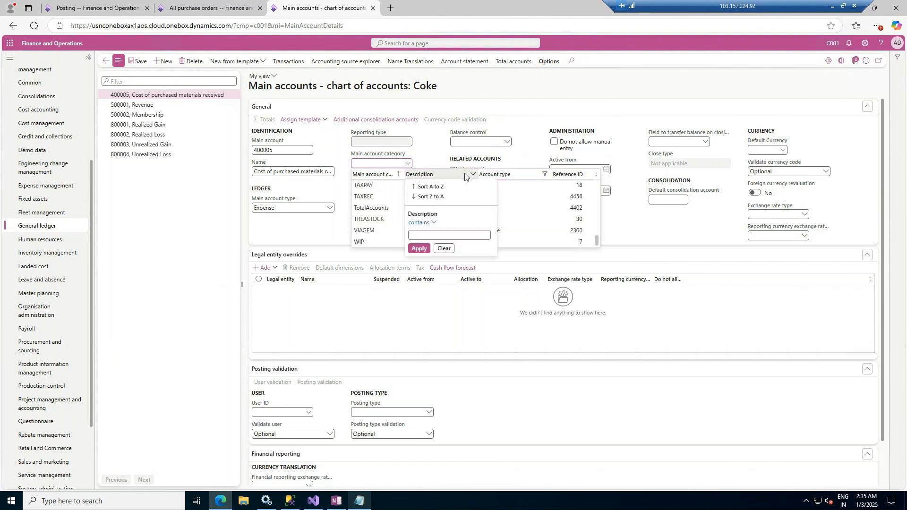
text(purc)
click(419, 249)
click(465, 174)
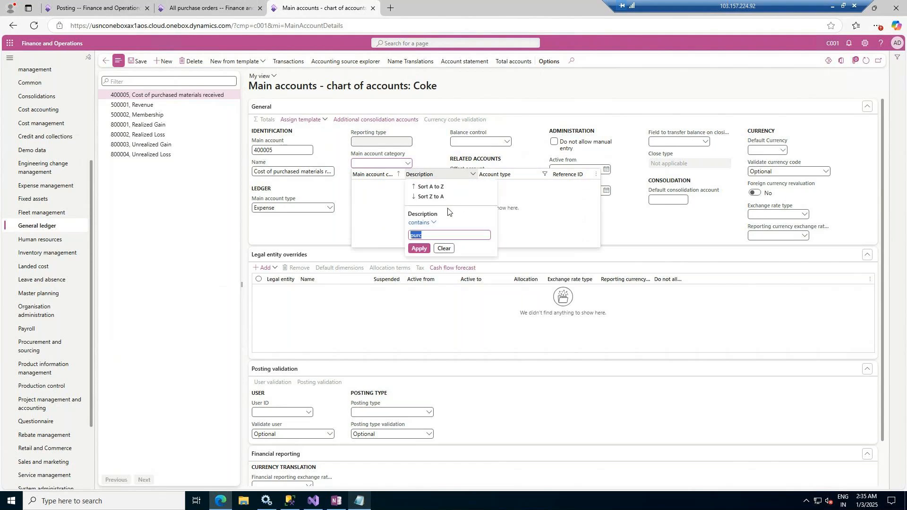
click(447, 248)
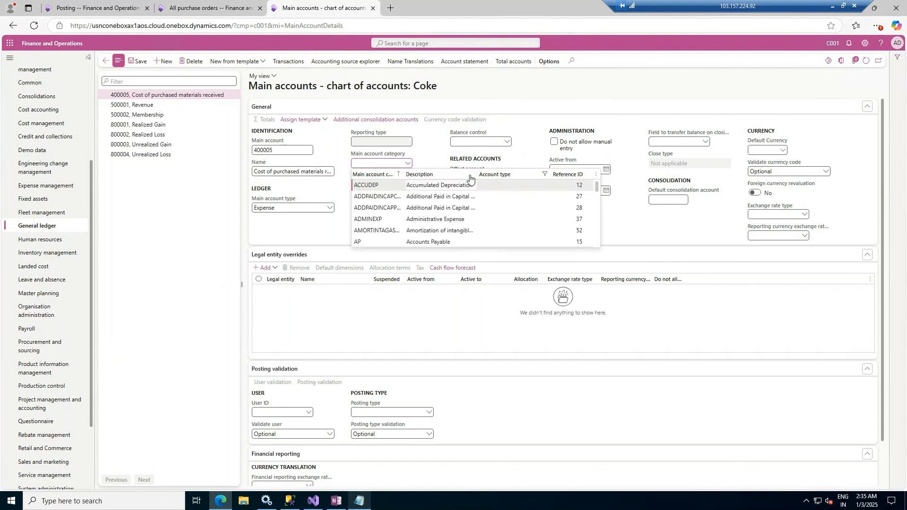
scroll(455, 203, down, 5)
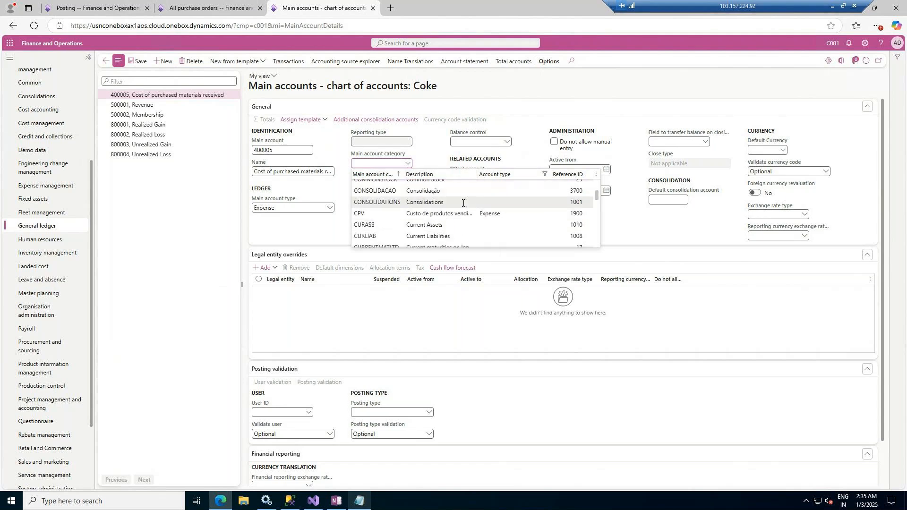
scroll(472, 213, down, 3)
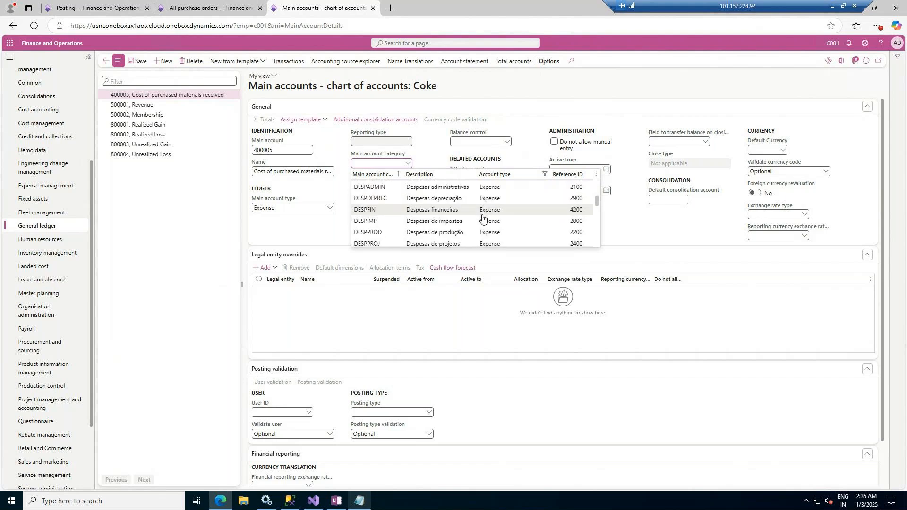
scroll(482, 219, down, 3)
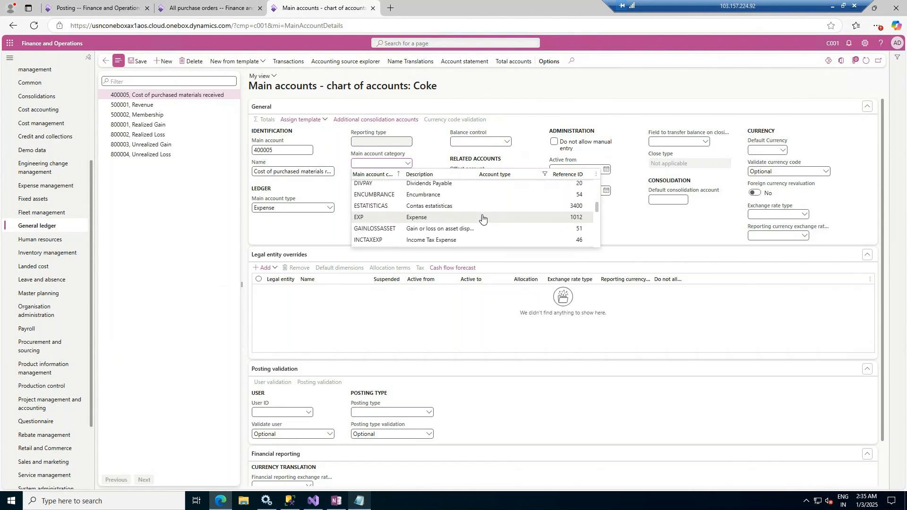
scroll(483, 217, down, 3)
scroll(482, 218, down, 9)
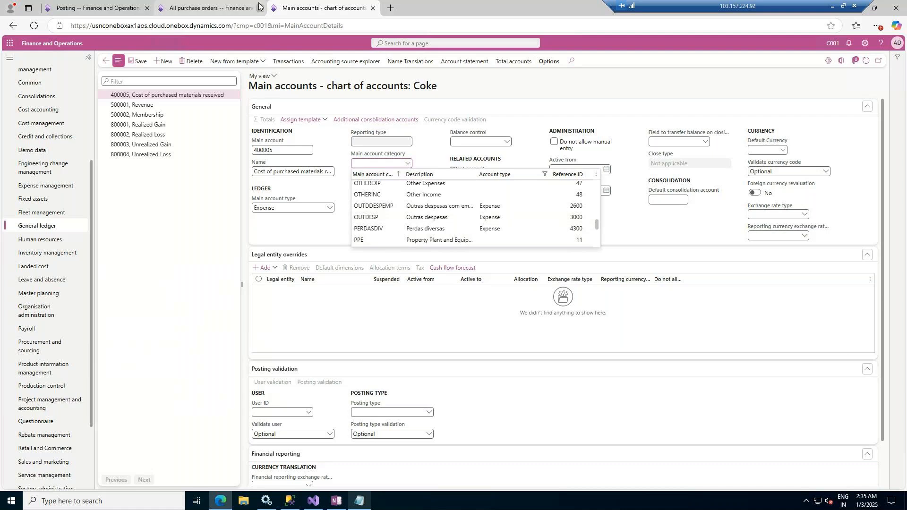
Duplicate the Main accounts browser tab, and save account 400005 without a category in the original tab.
right_click(369, 7)
click(411, 61)
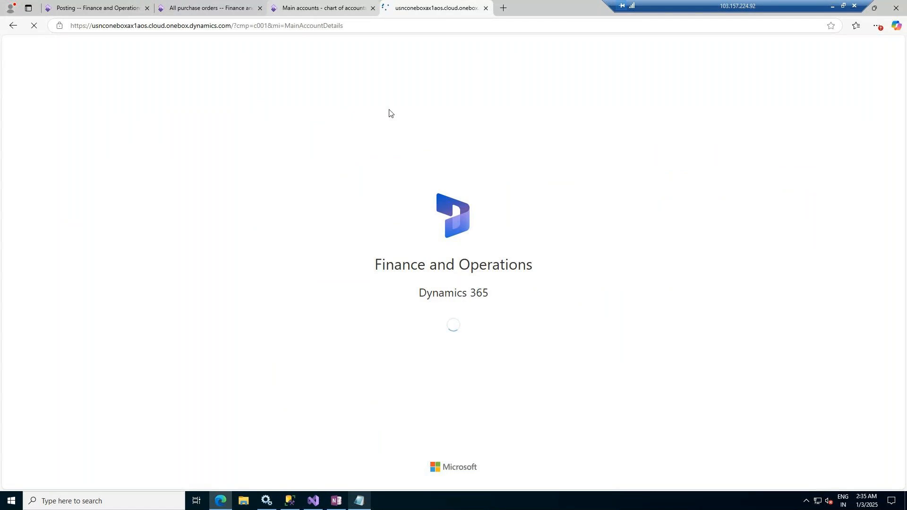
click(347, 8)
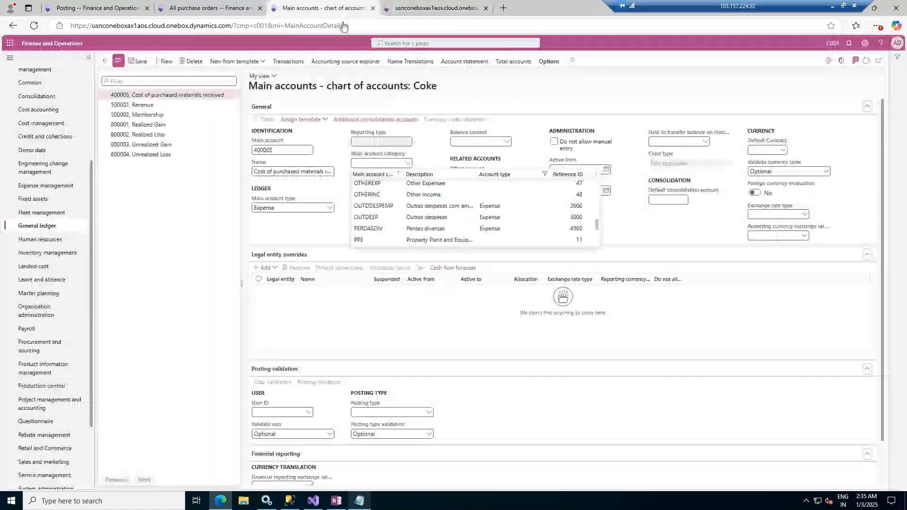
click(140, 61)
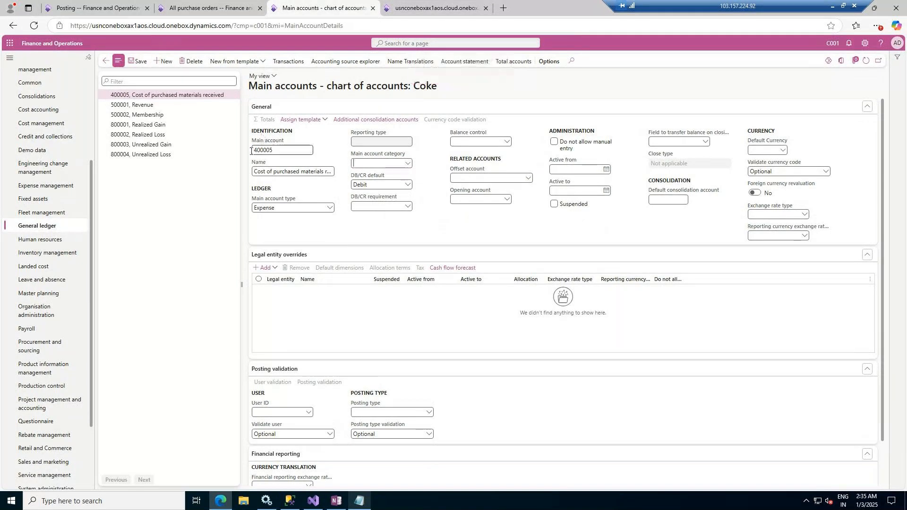
Copy main account 400005 into the Main account of the Cost of purchased materials received line on the Posting browser tab.
drag(276, 150, 247, 156)
key(ctrl+c)
click(222, 3)
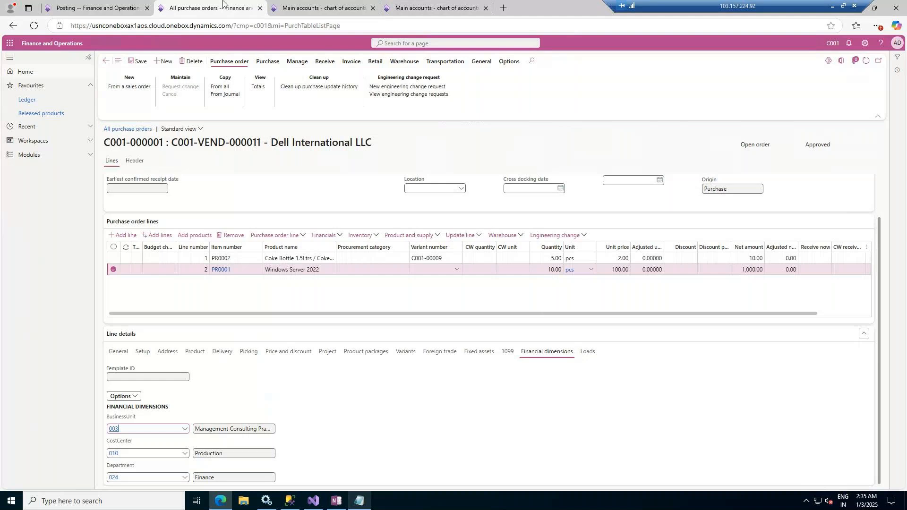
click(71, 8)
click(573, 133)
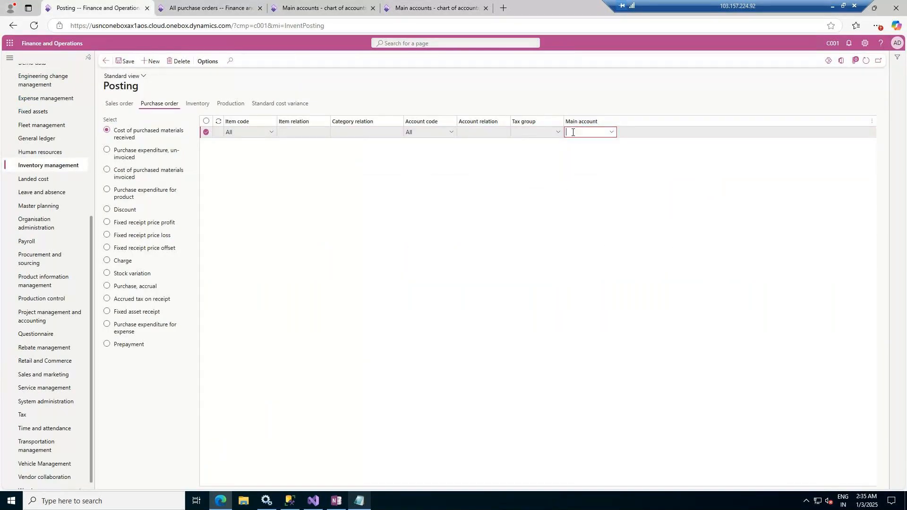
key(ctrl+v)
click(410, 8)
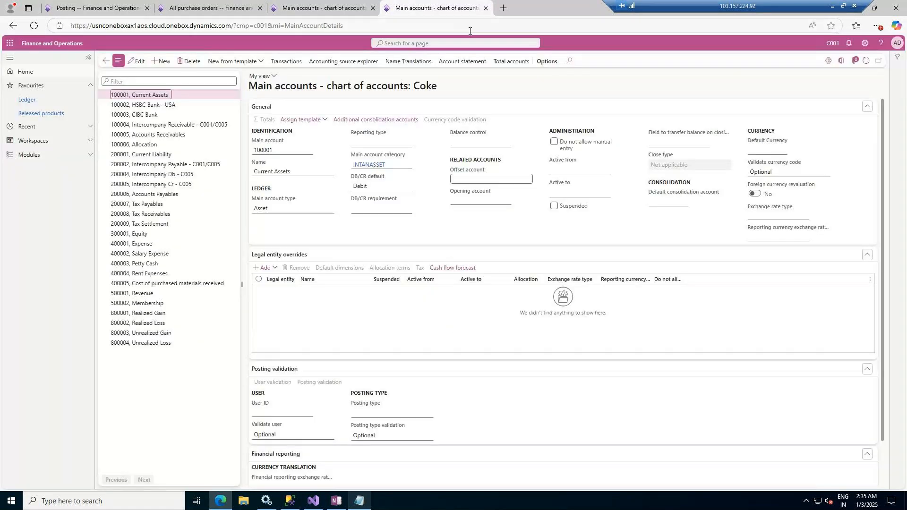
click(228, 6)
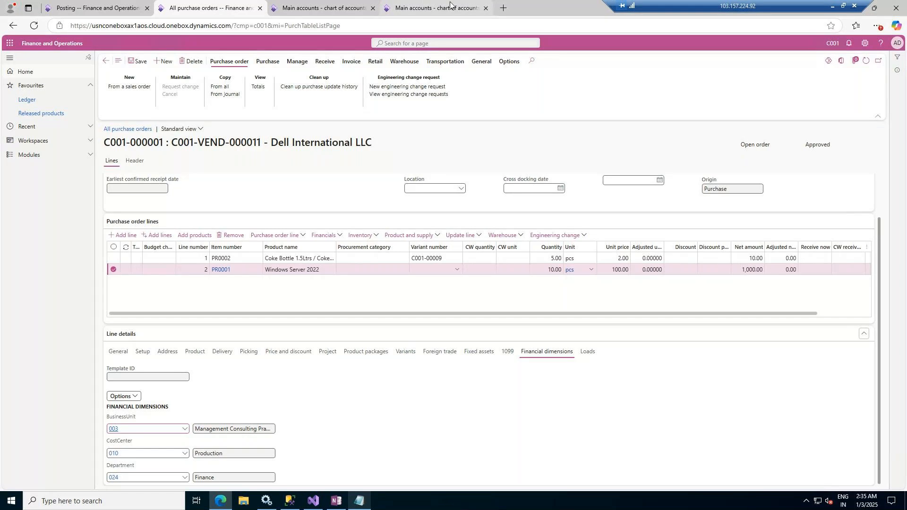
click(102, 8)
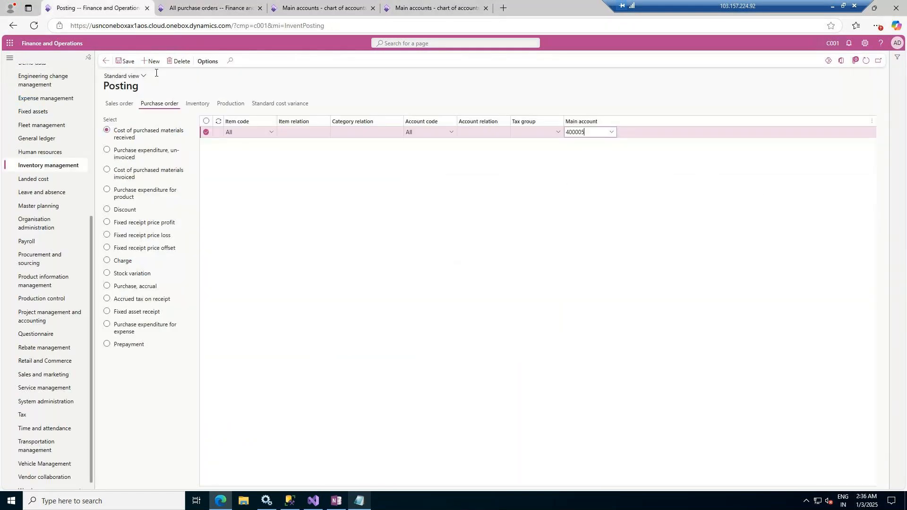
click(321, 8)
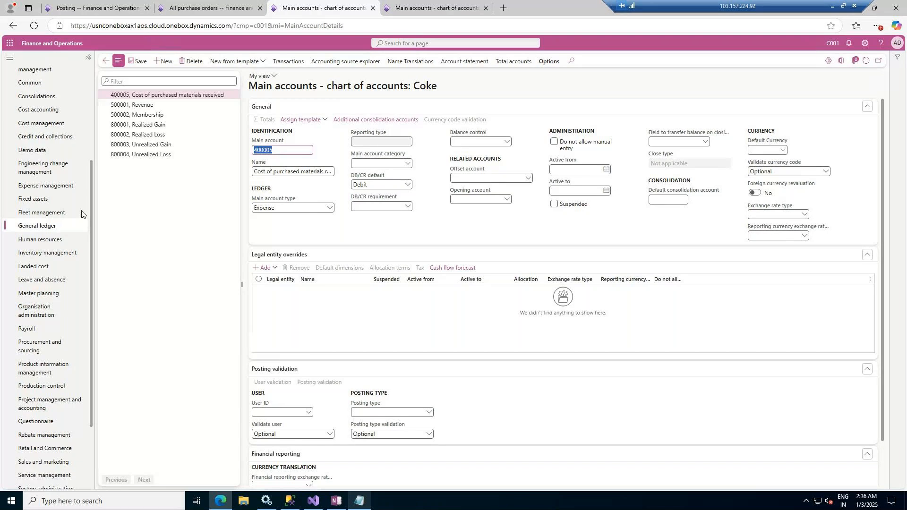
In the duplicated Main accounts browser tab, change the company in the URL to us01 and try to load its main accounts.
click(454, 8)
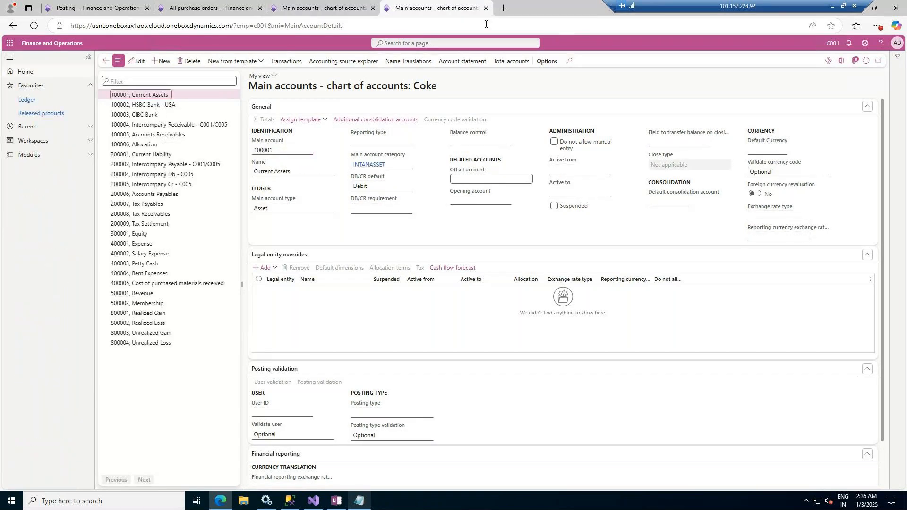
click(268, 30)
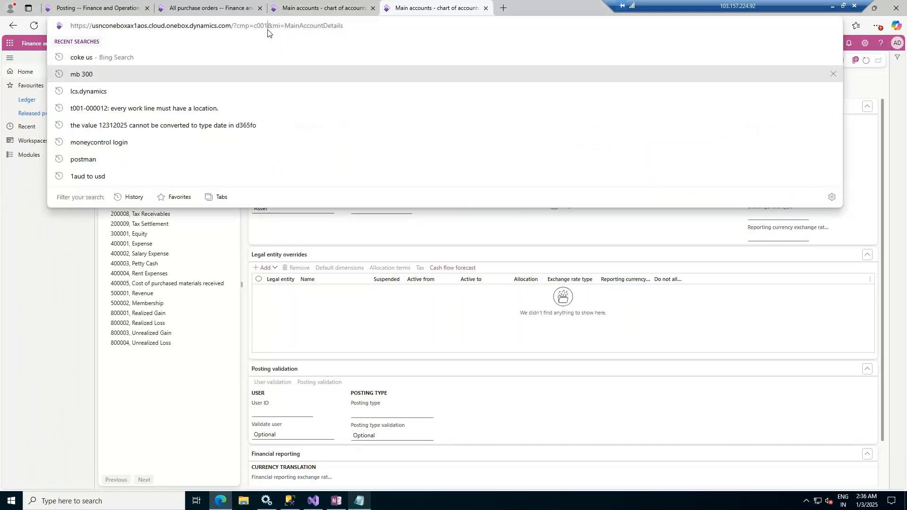
key(BackSpace)
key(BackSpace)
key(BackSpace)
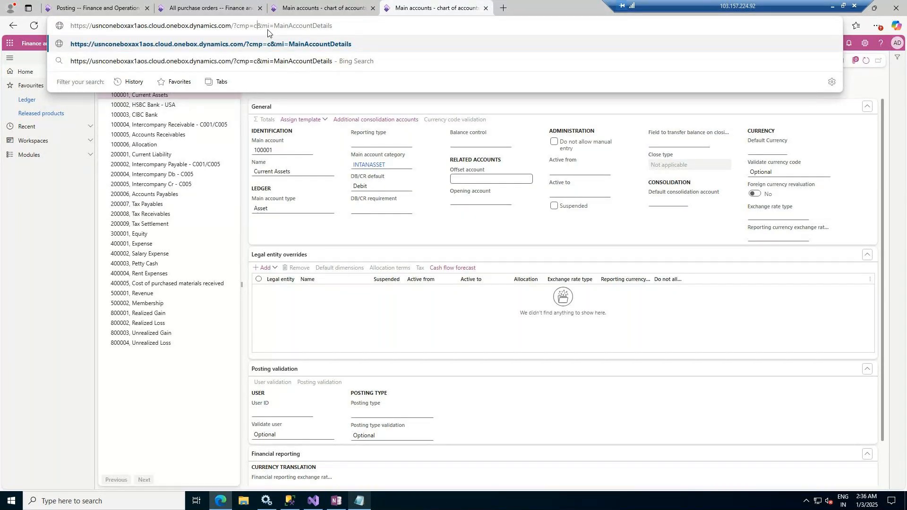
key(BackSpace)
text(us01)
key(Return)
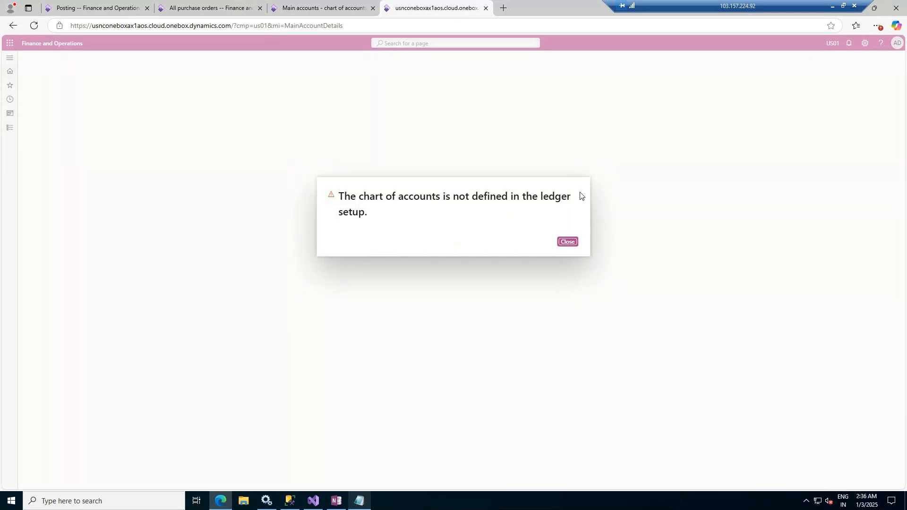
Close the chart of accounts message and reload the duplicated Main accounts tab with the company in the URL changed to usmf.
click(575, 240)
click(268, 27)
click(267, 28)
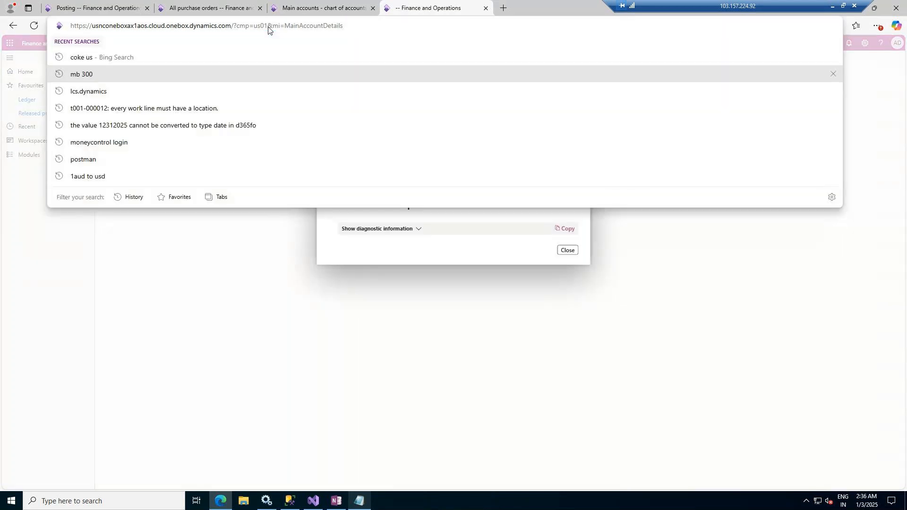
key(BackSpace)
key(BackSpace)
text(mf)
key(Return)
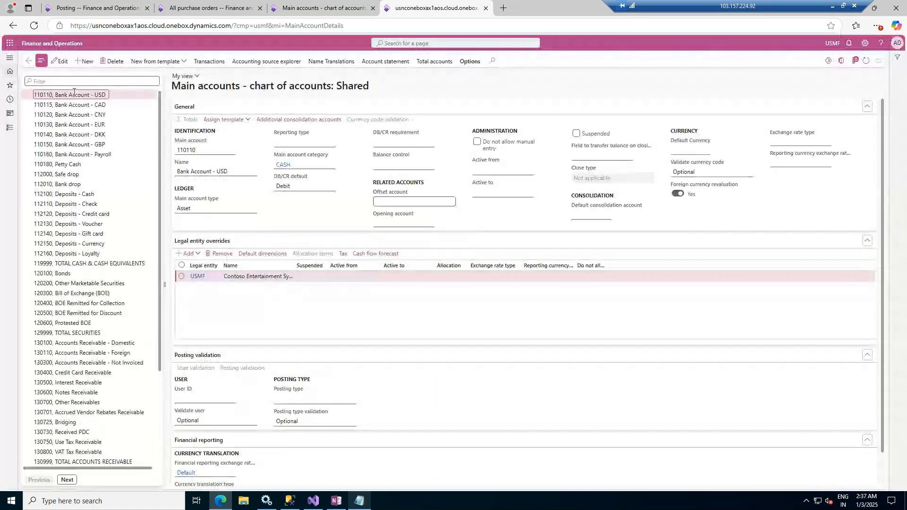
Open the Inventory management Posting setup for USMF and show its purchase order posting types.
click(10, 127)
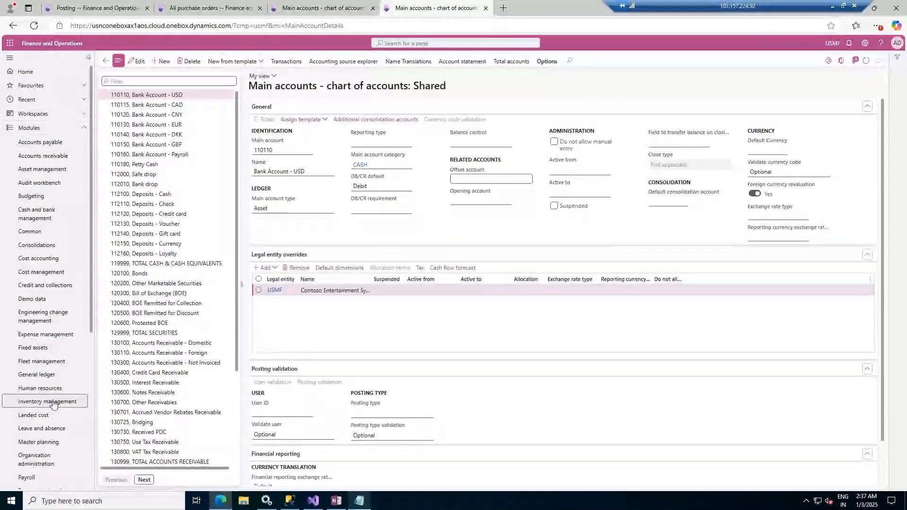
click(47, 401)
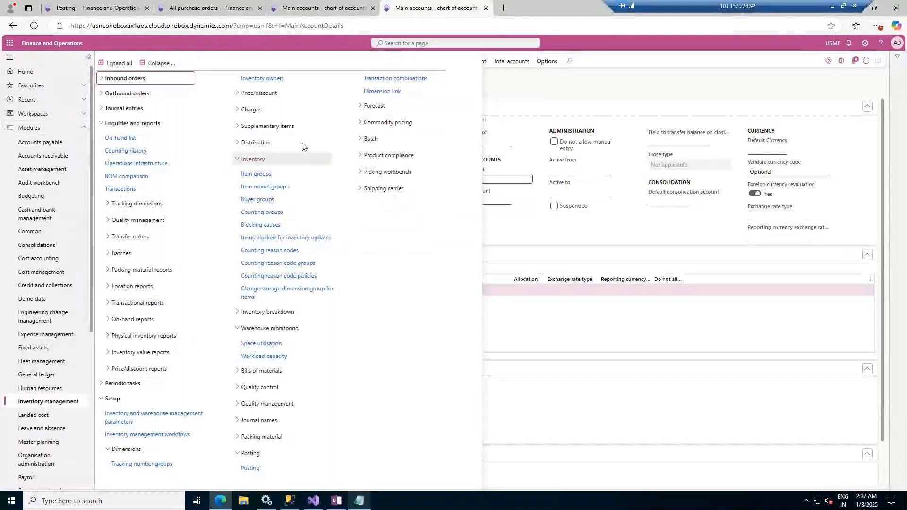
click(255, 469)
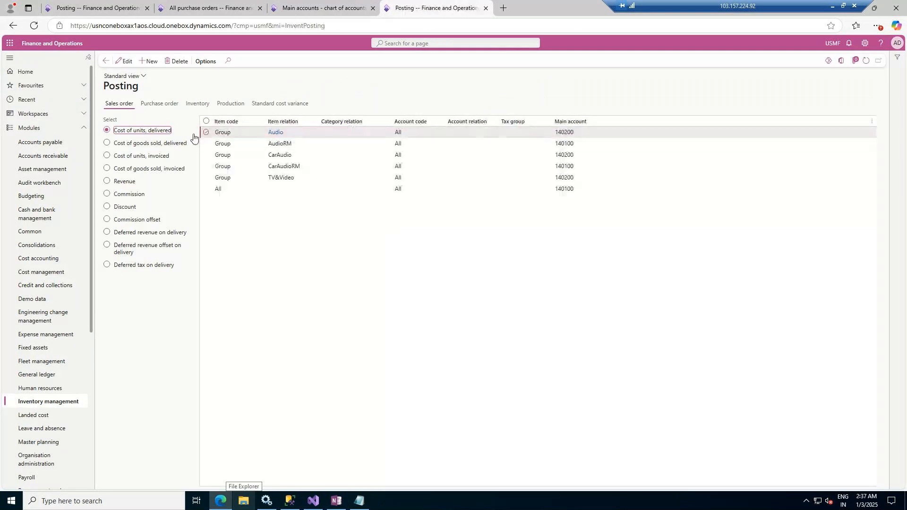
click(160, 105)
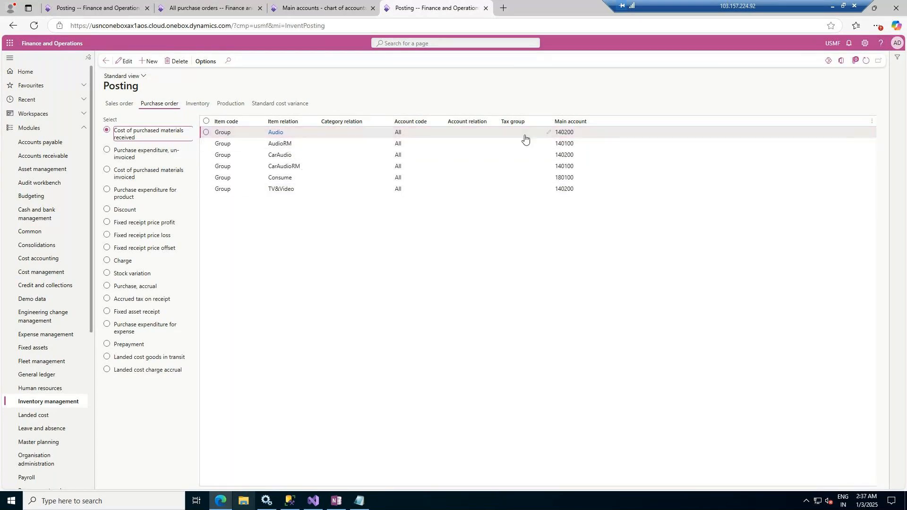
Check the USMF main accounts for Cost of purchased materials received and open the details of the AudioRM line's main account.
drag(577, 133, 552, 135)
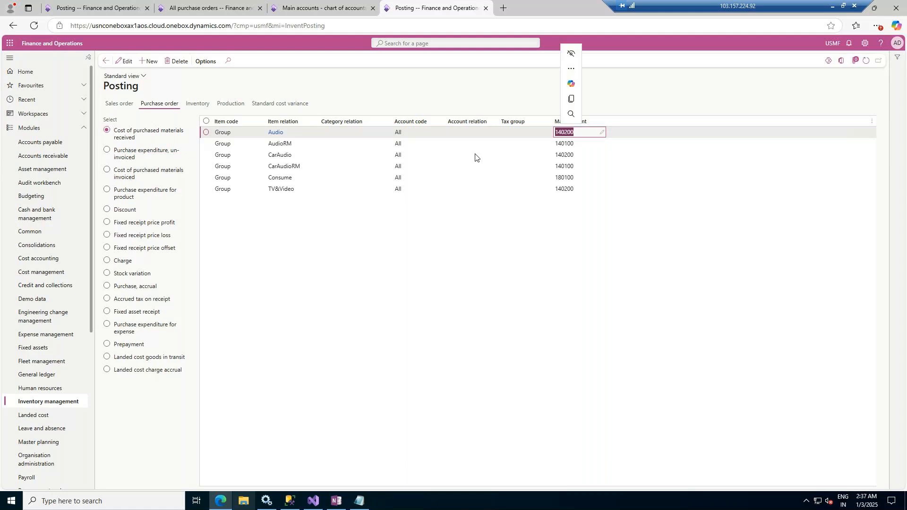
click(572, 144)
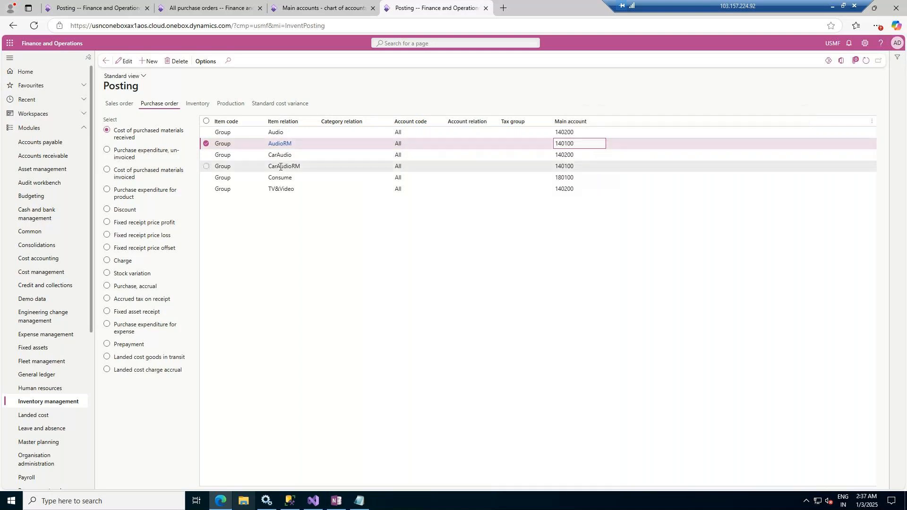
mouse_move(280, 167)
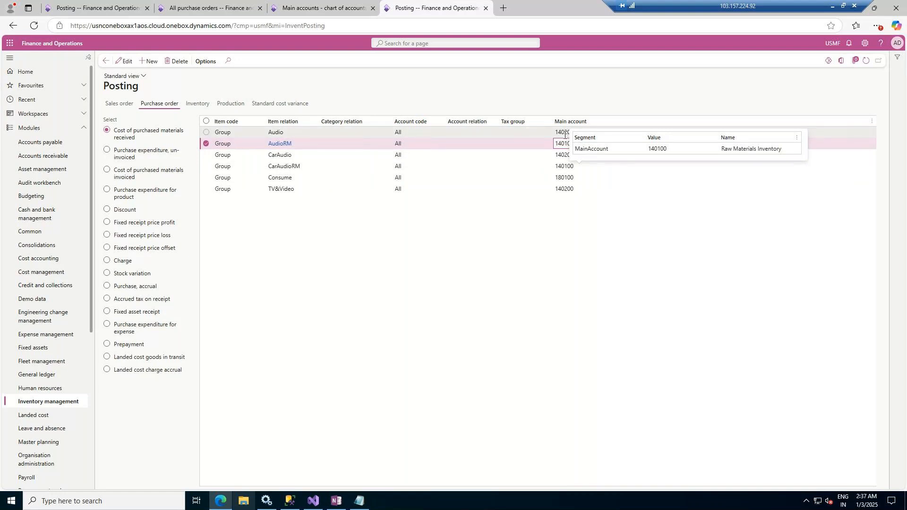
click(656, 149)
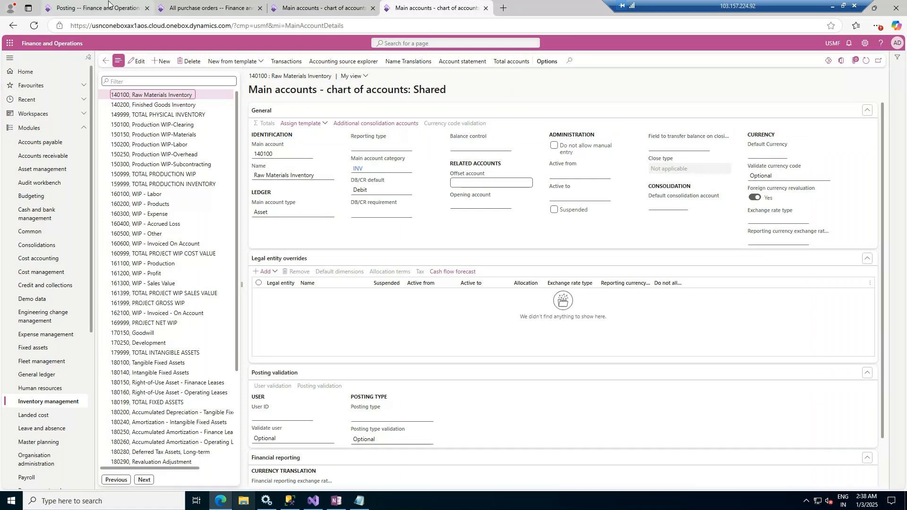
In the C001 Main accounts tab, set account 400005's type to Asset and its category to INV, and save it.
click(61, 2)
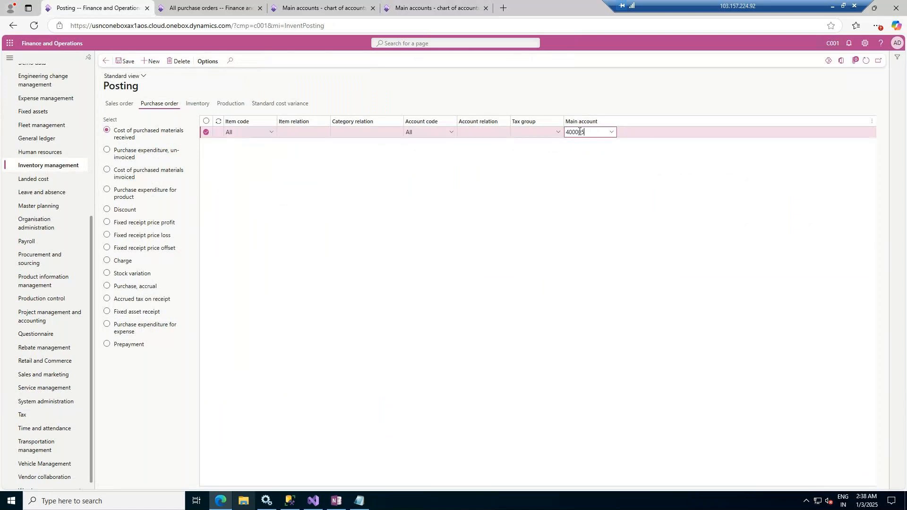
click(359, 1)
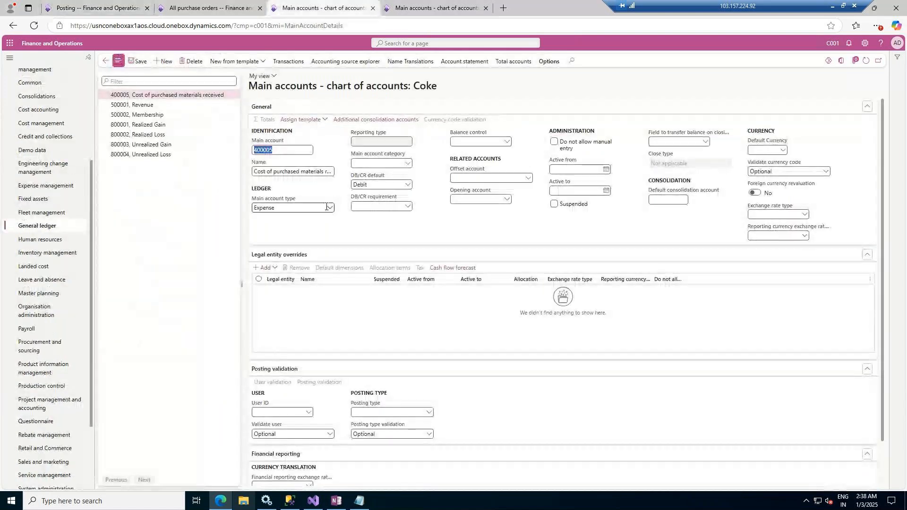
click(288, 207)
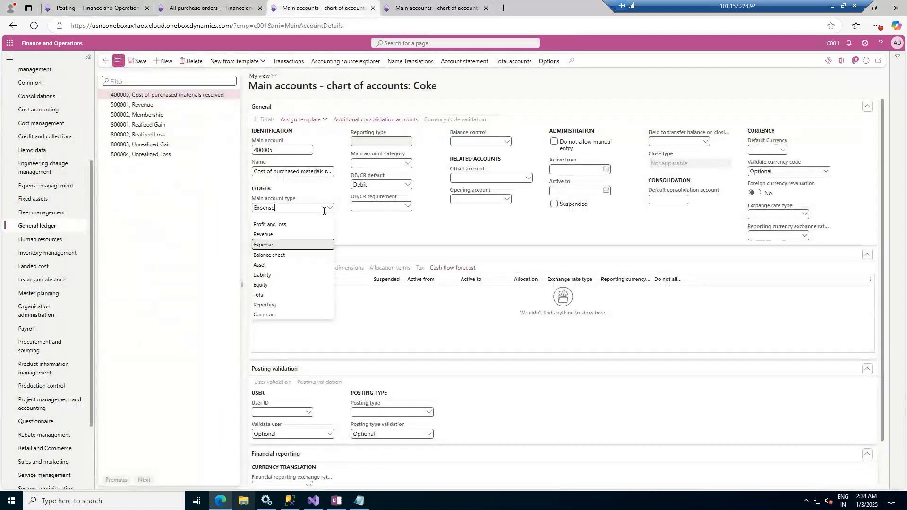
click(265, 265)
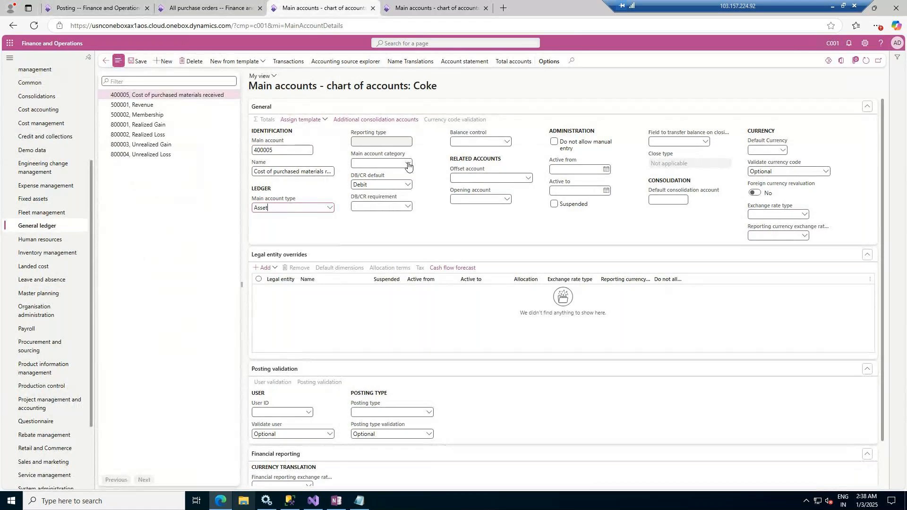
click(408, 164)
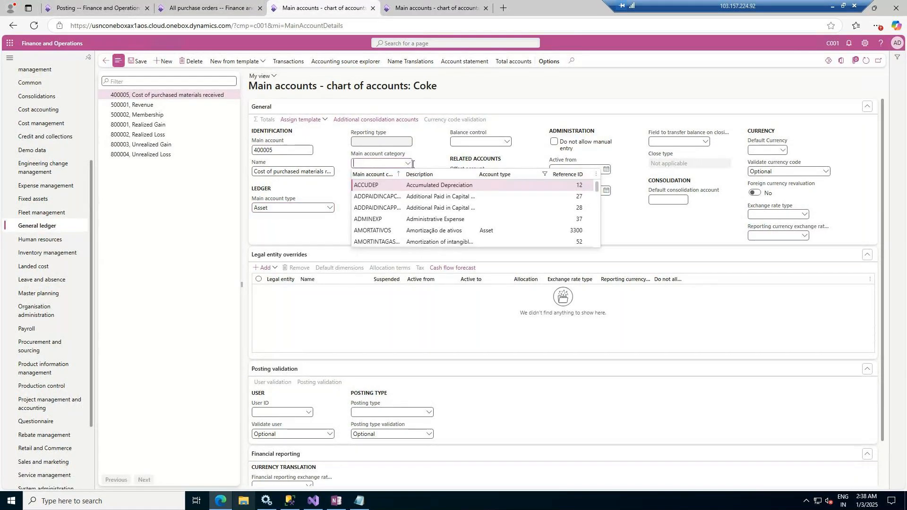
click(428, 8)
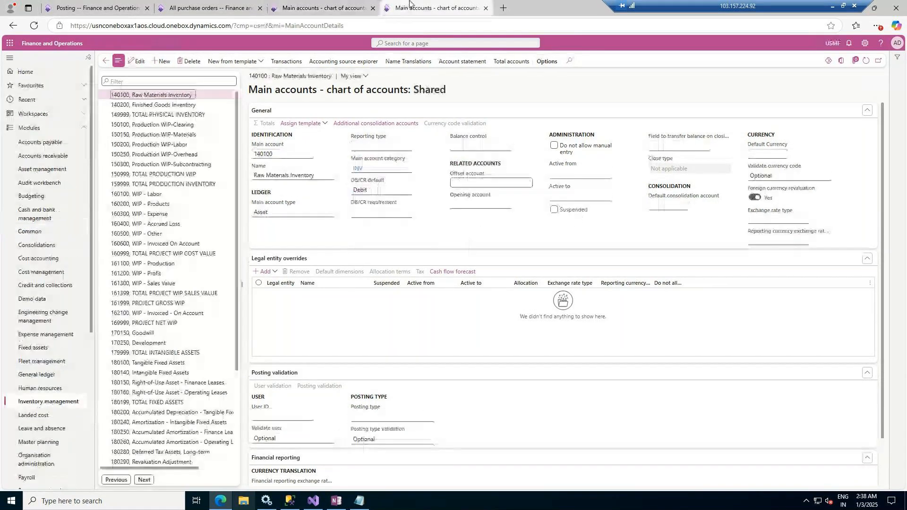
click(332, 4)
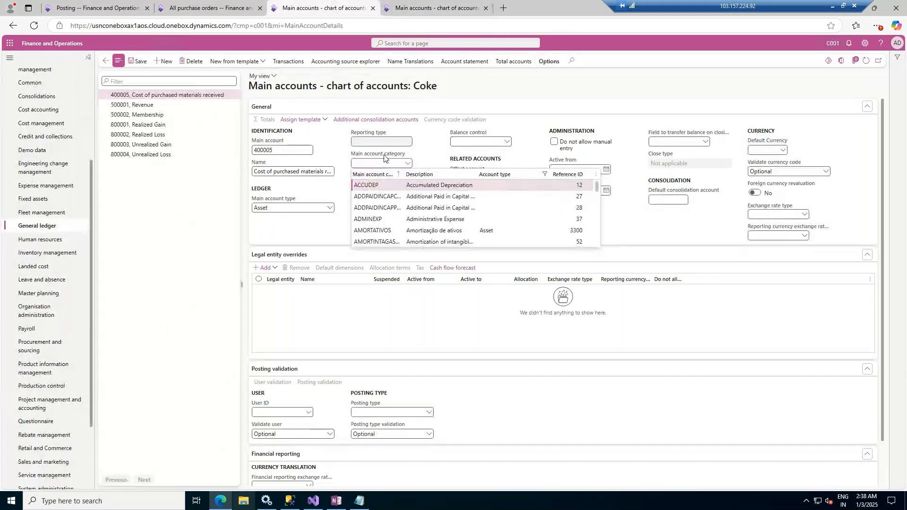
text(INV)
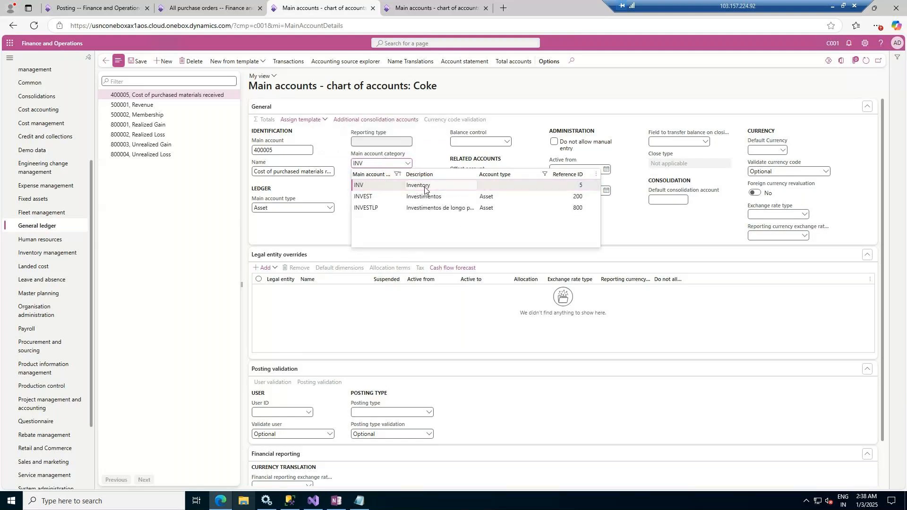
click(424, 188)
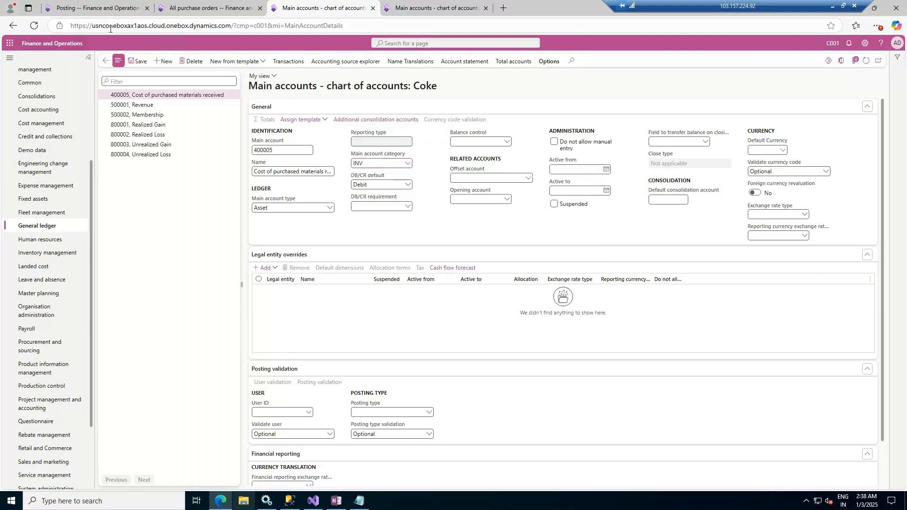
click(137, 61)
Show the Purchase expenditure, un-invoiced lines in the C001 Posting tab and on the USMF Posting page.
click(88, 2)
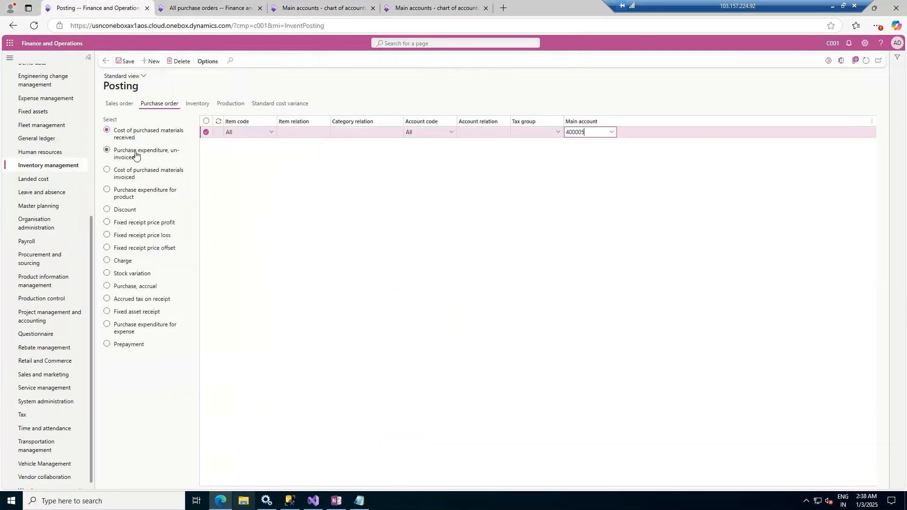
click(114, 151)
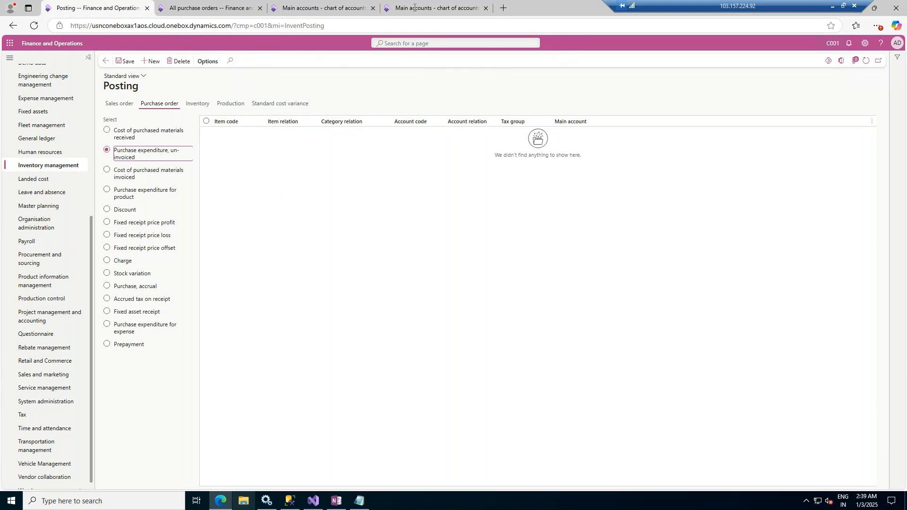
click(429, 2)
click(106, 63)
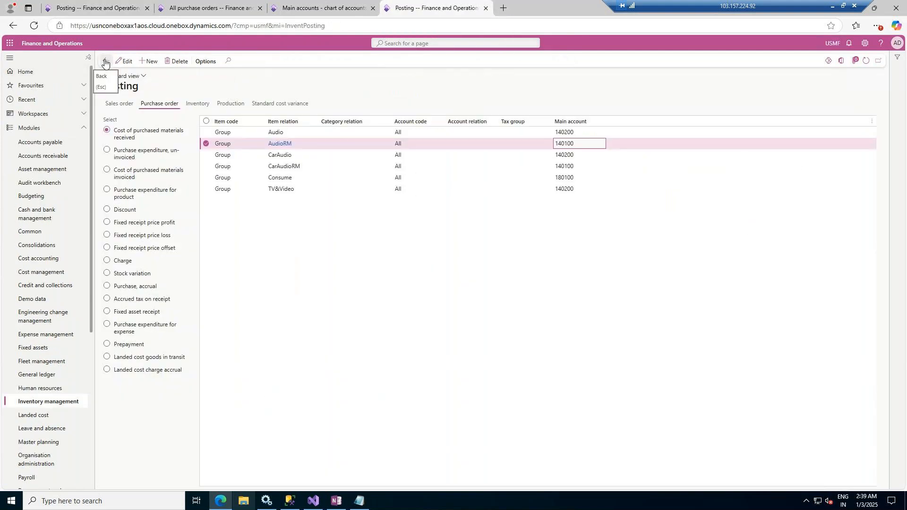
click(124, 152)
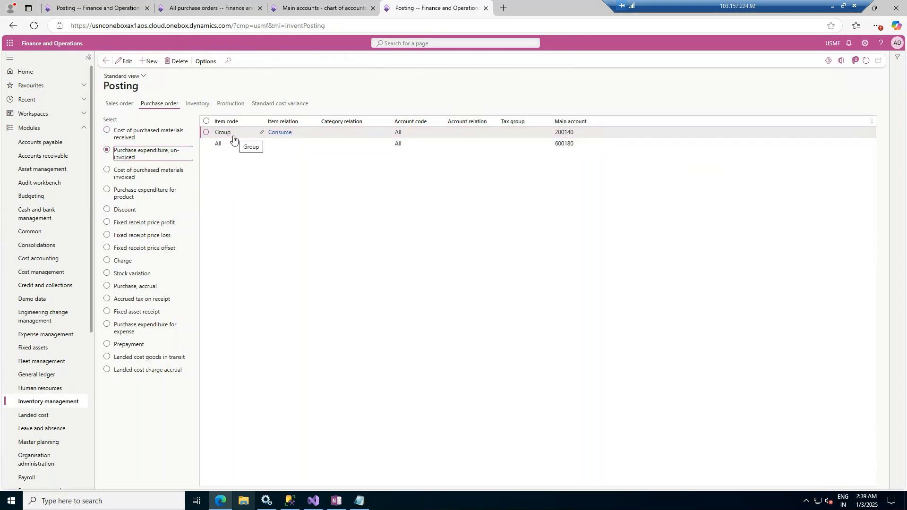
Check the USMF main accounts for Purchase expenditure, un-invoiced and open the main account details of the line with item code All.
mouse_move(304, 134)
mouse_move(566, 132)
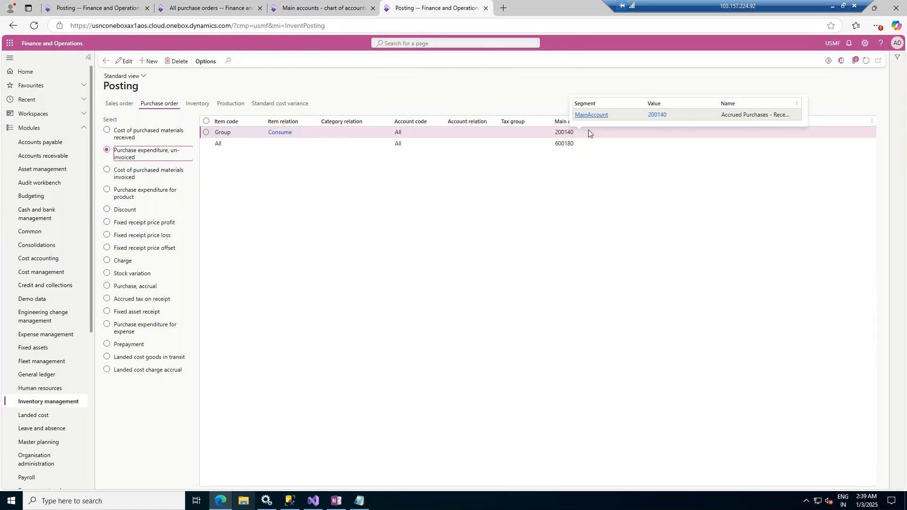
click(565, 142)
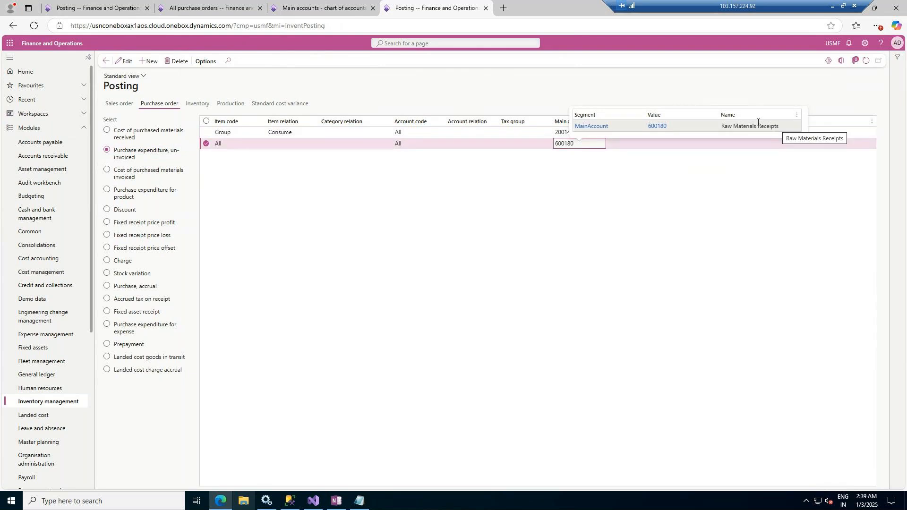
click(659, 126)
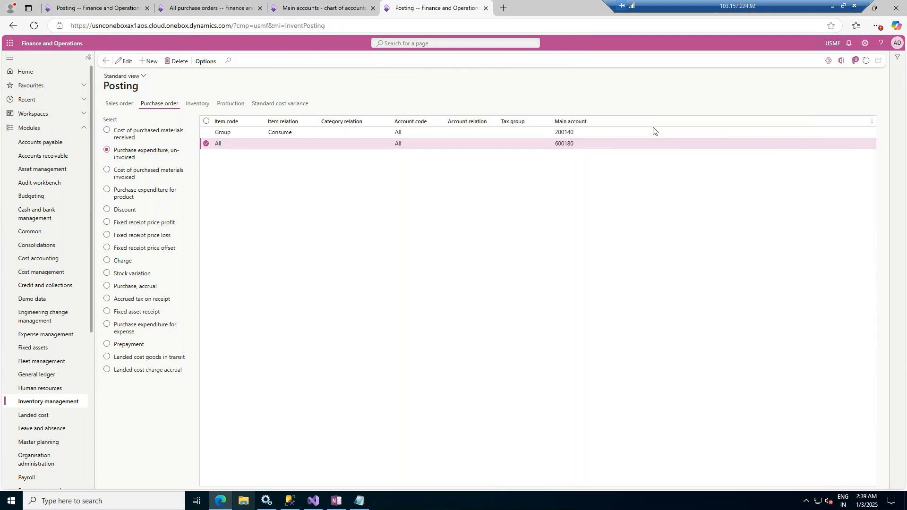
click(558, 145)
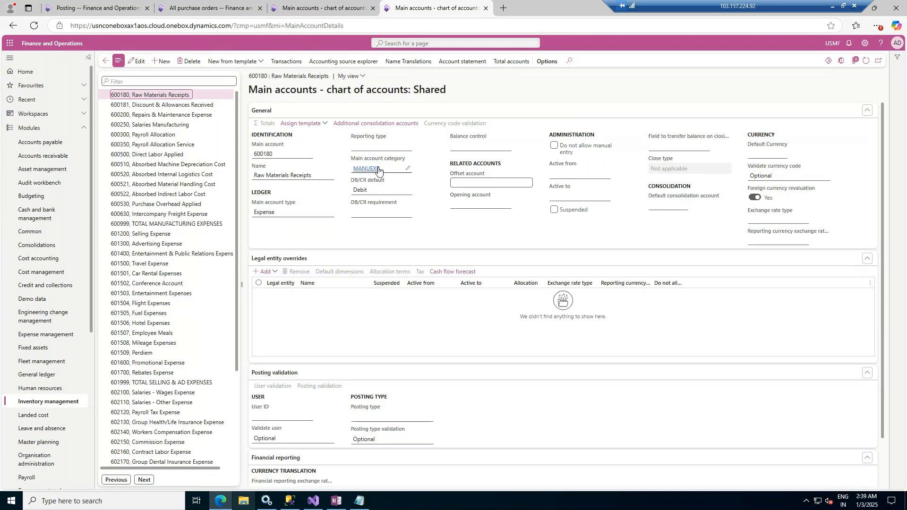
mouse_move(378, 170)
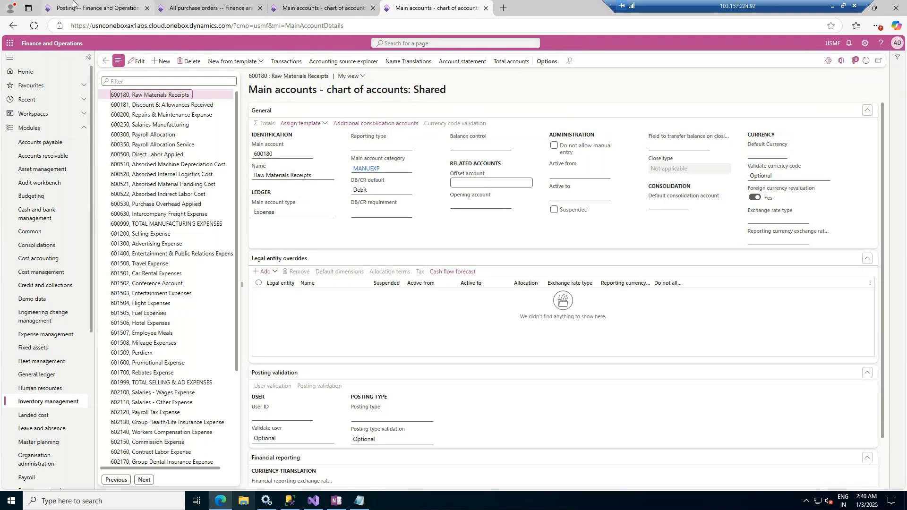
Create and save C001 main account 400006, using the posting type name "Purchase expenditure, un-invoiced" copied from the C001 Posting tab.
click(73, 6)
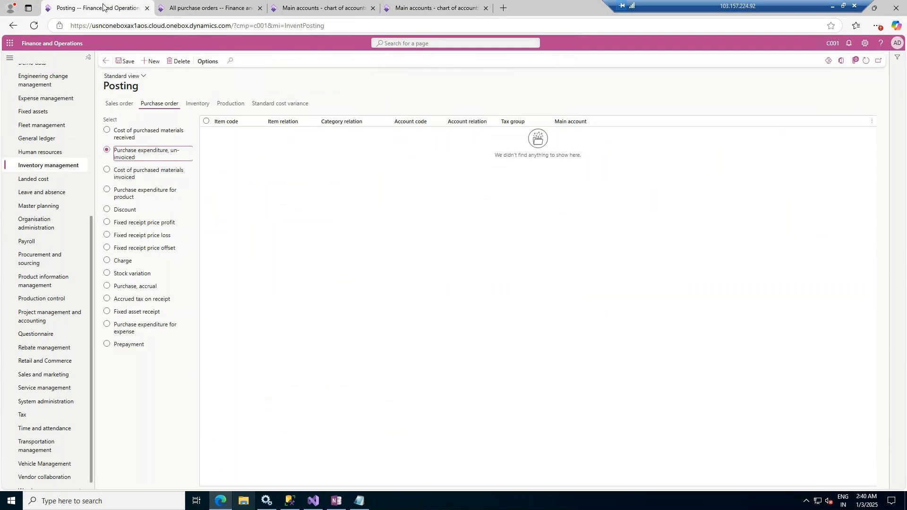
triple_click(116, 152)
key(ctrl+c)
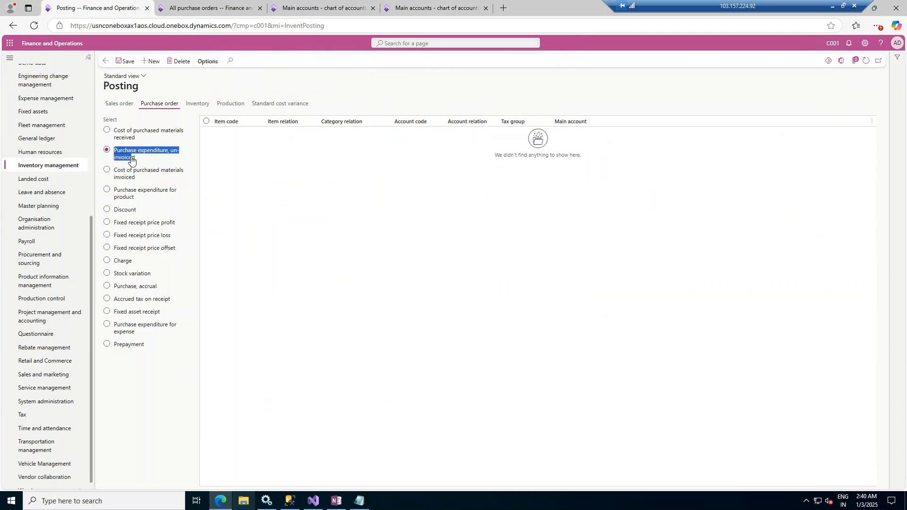
click(234, 4)
click(340, 3)
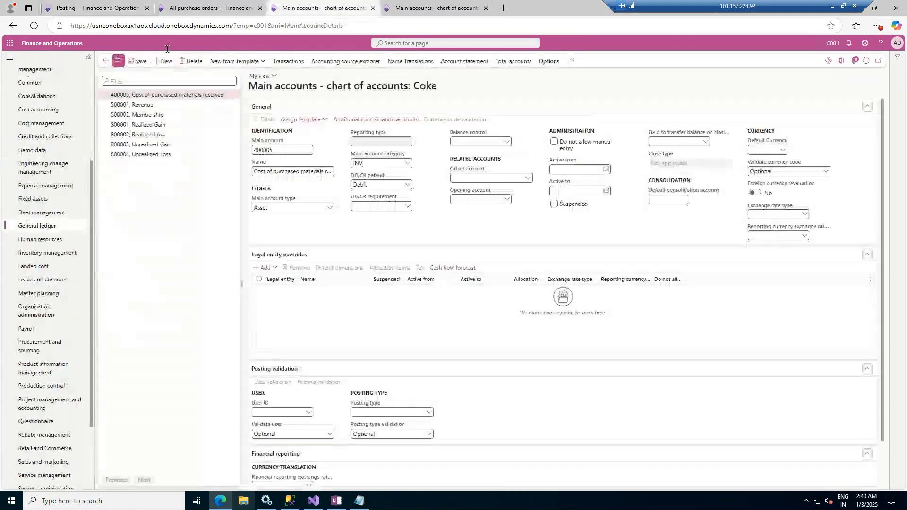
click(162, 62)
click(277, 172)
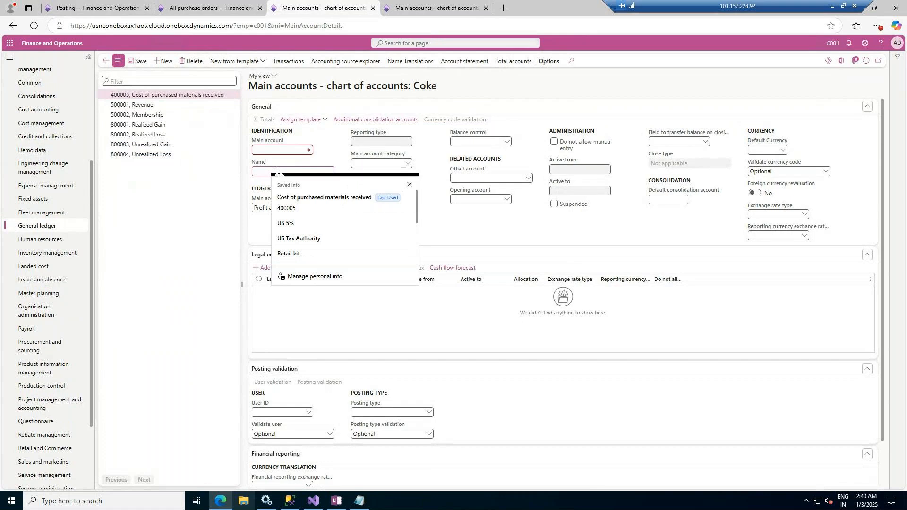
key(ctrl+v)
click(280, 149)
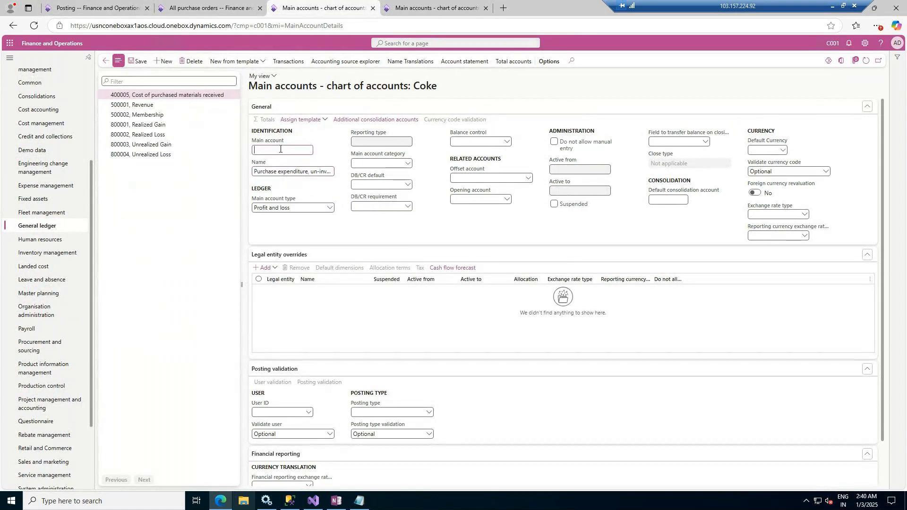
text(400006)
key(Tab)
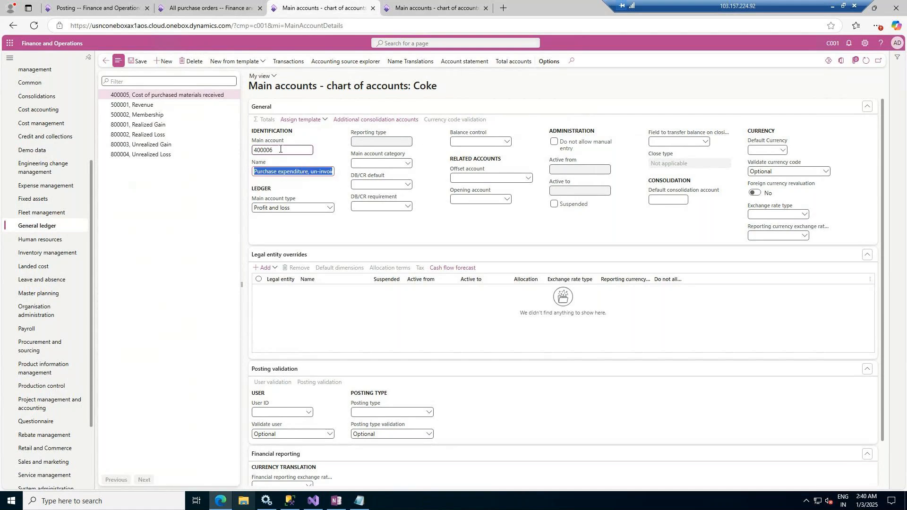
key(ctrl+s)
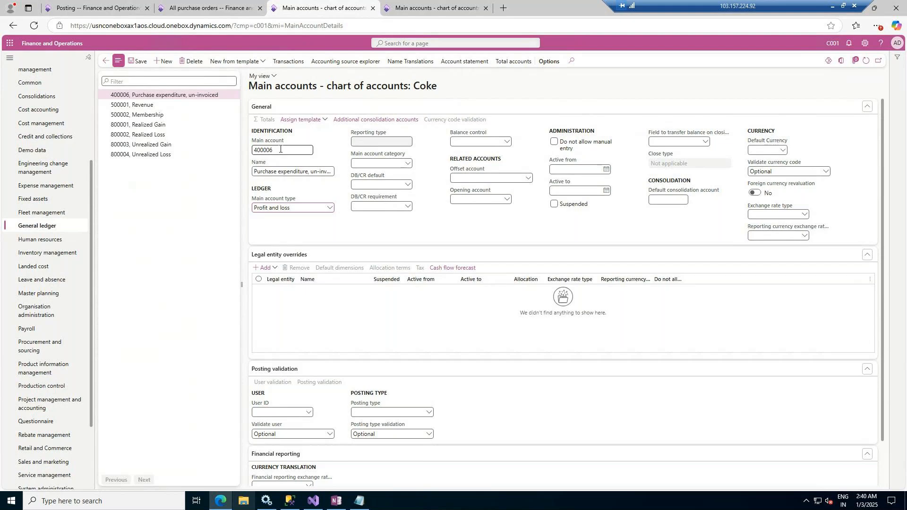
Set main account 400006's type to Expense and its category to EXP, and start a new main account.
key(Tab)
key(Tab)
click(330, 208)
click(279, 246)
click(373, 162)
text(EXP)
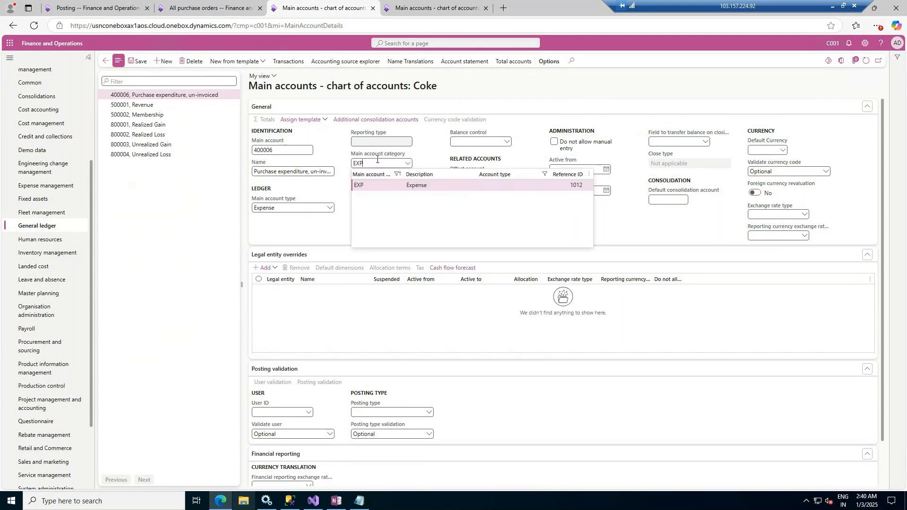
click(420, 186)
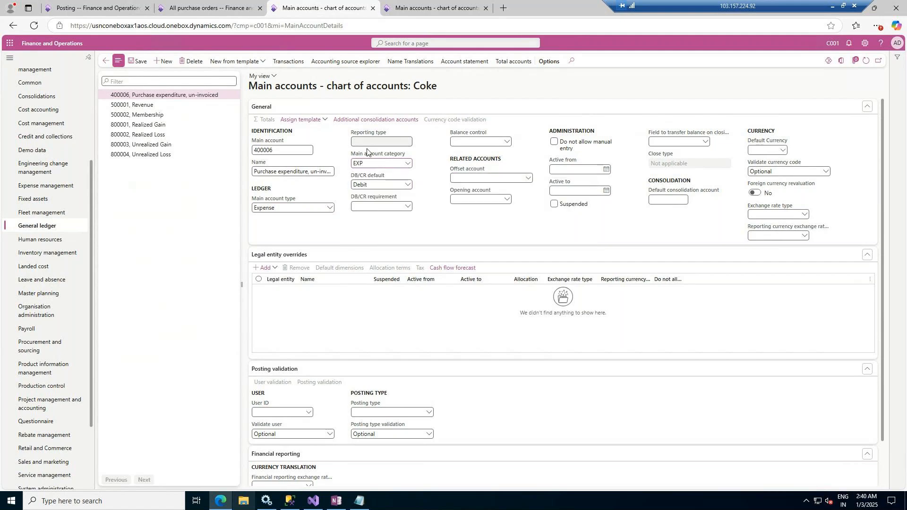
click(163, 61)
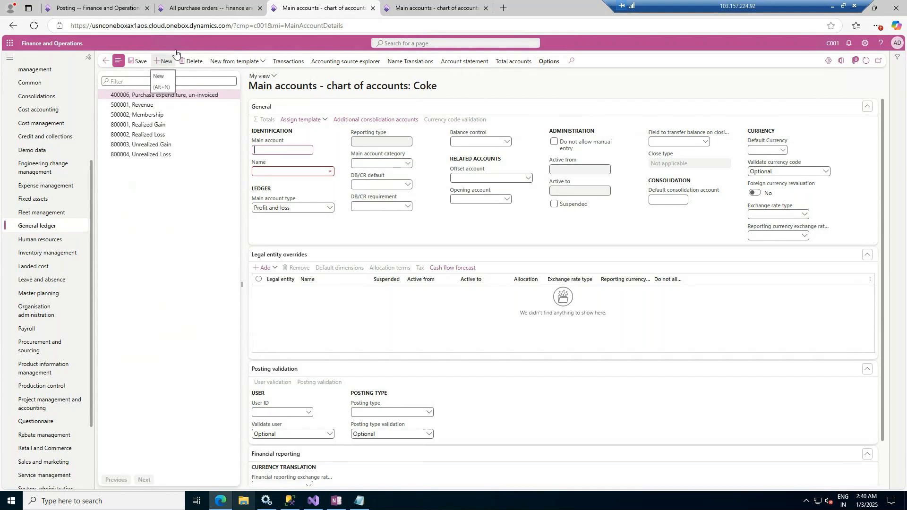
In the C001 Posting tab, add a new line under Cost of purchased materials invoiced.
click(94, 8)
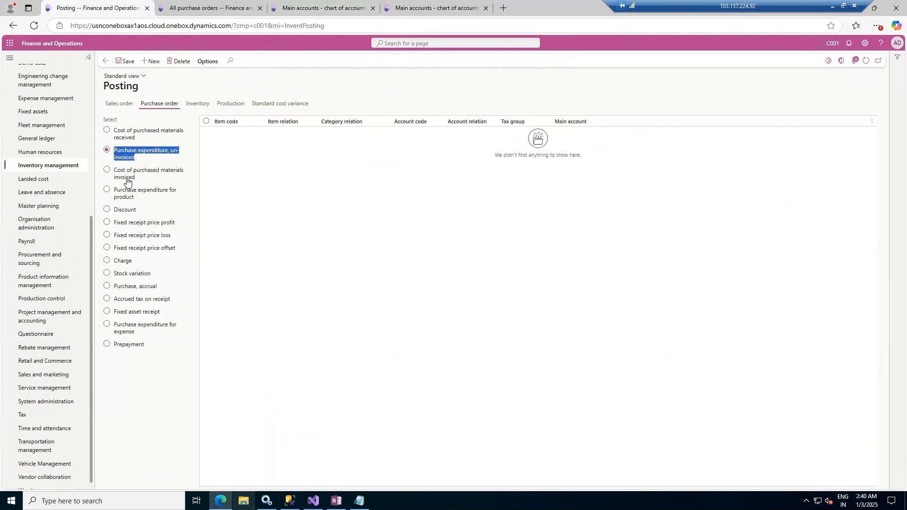
click(128, 176)
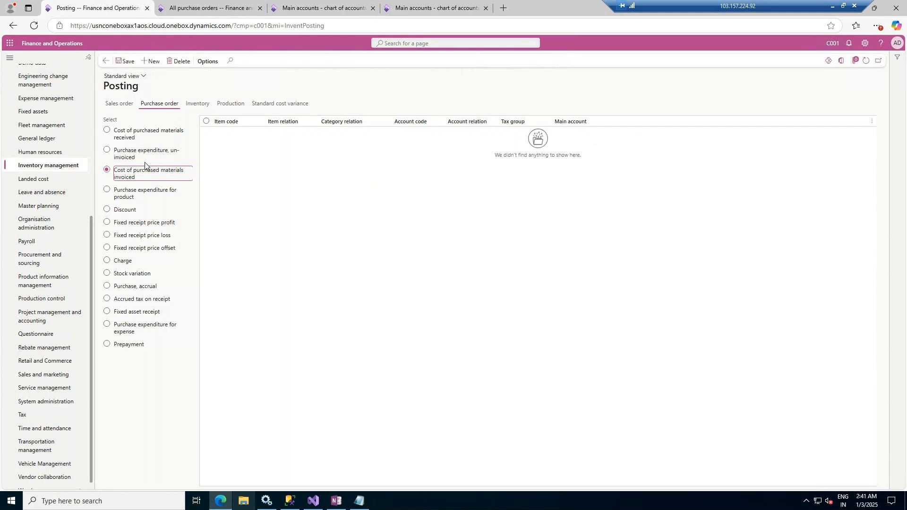
click(150, 62)
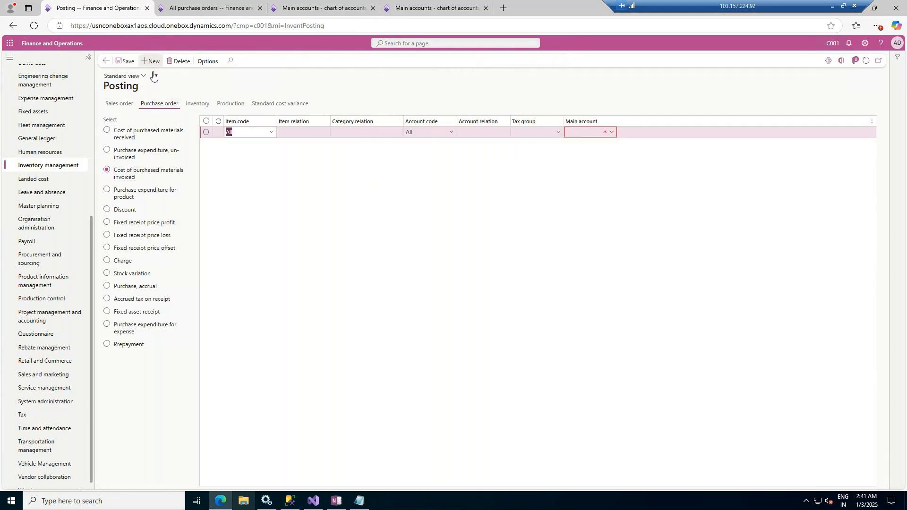
Check the USMF posting lines for Cost of purchased materials invoiced and return to the C001 Posting tab.
click(209, 4)
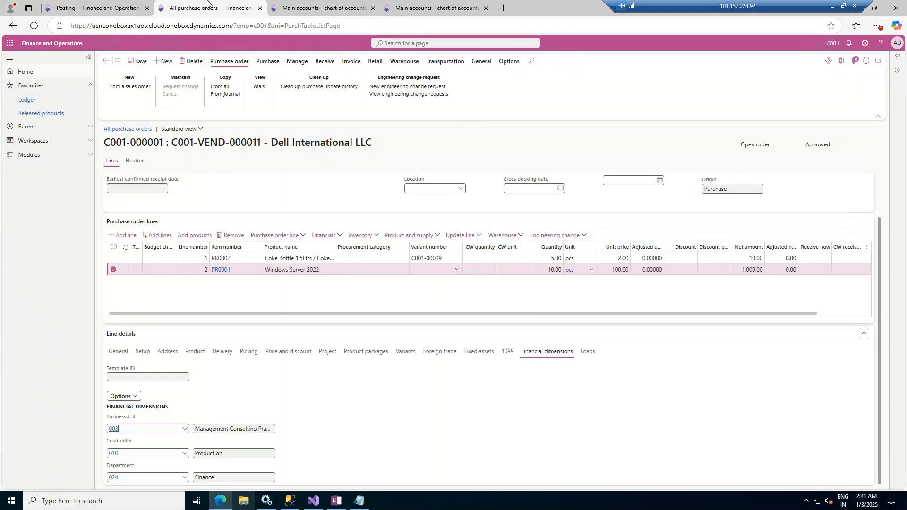
click(330, 5)
click(410, 10)
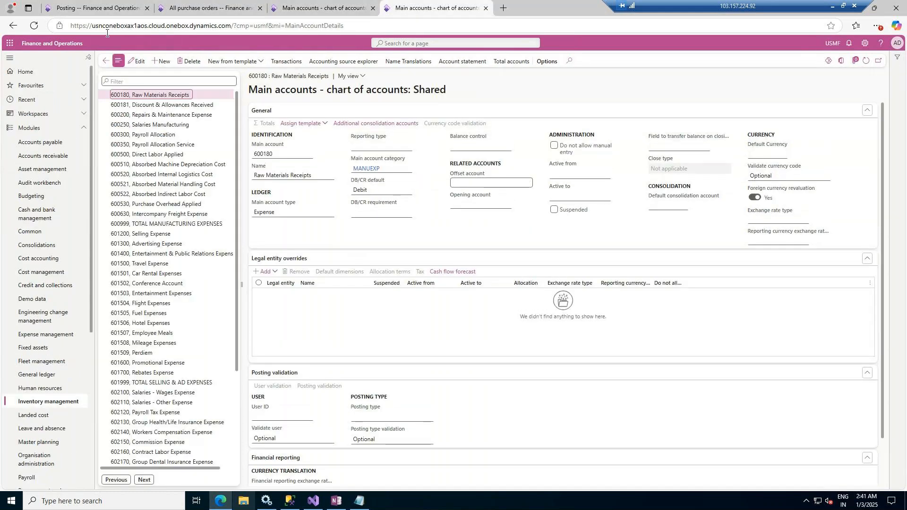
click(105, 60)
click(126, 178)
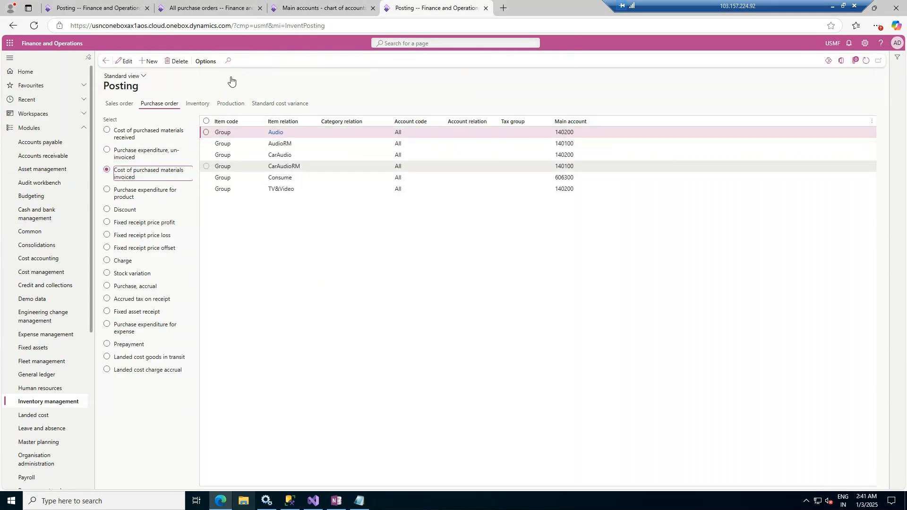
click(90, 3)
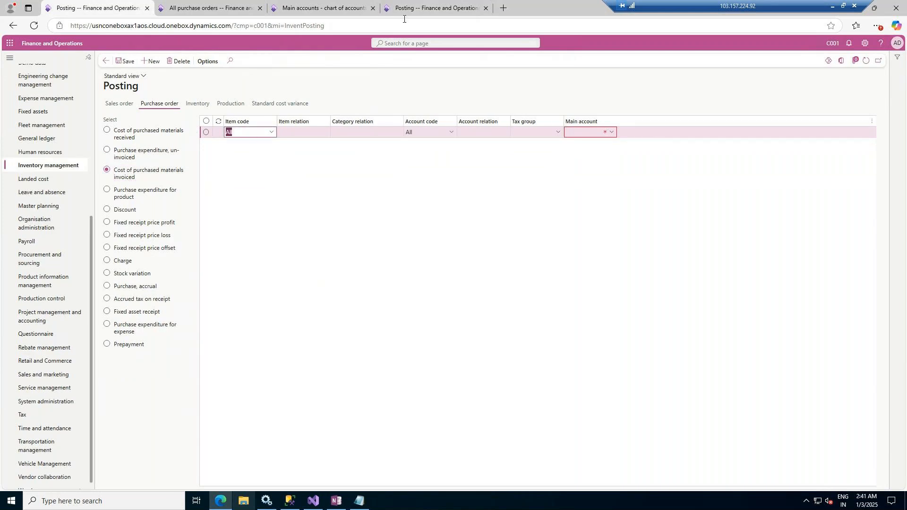
Check which main accounts the USMF company uses for the Audio and AudioRM groups under Cost of purchased materials invoiced.
click(415, 2)
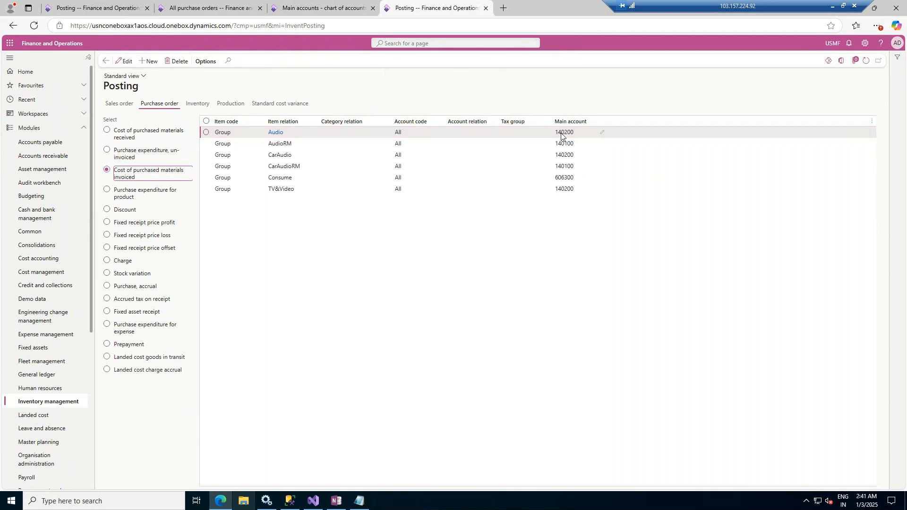
mouse_move(561, 133)
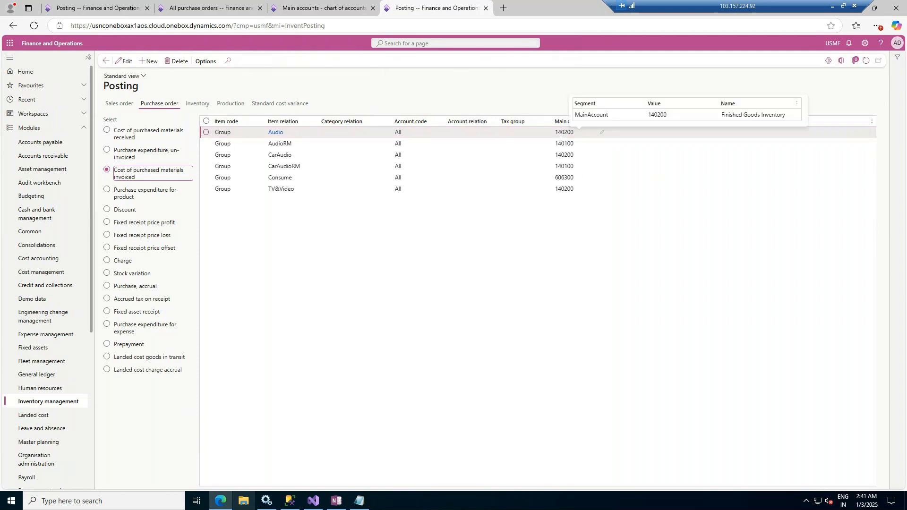
click(561, 132)
mouse_move(562, 146)
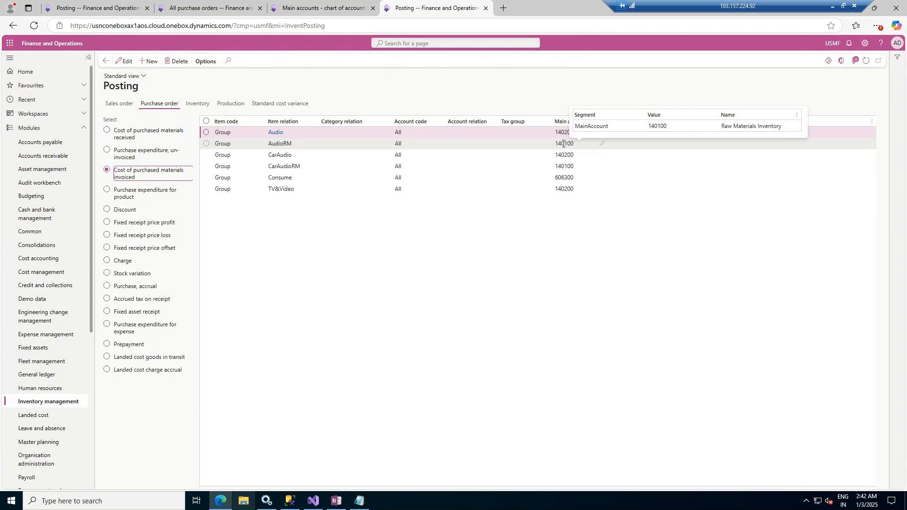
Set the main account of the C001 posting line for Cost of purchased materials invoiced to 400005, Cost of purchased materials received.
click(102, 6)
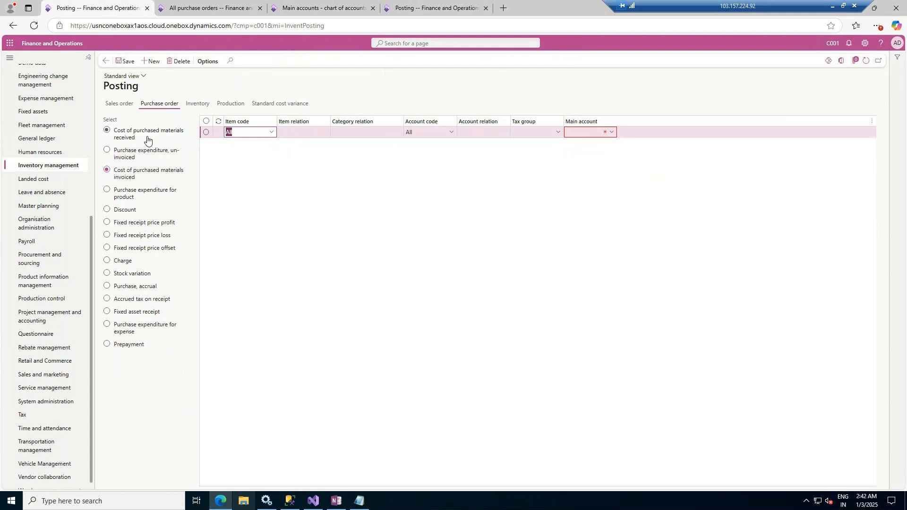
click(612, 132)
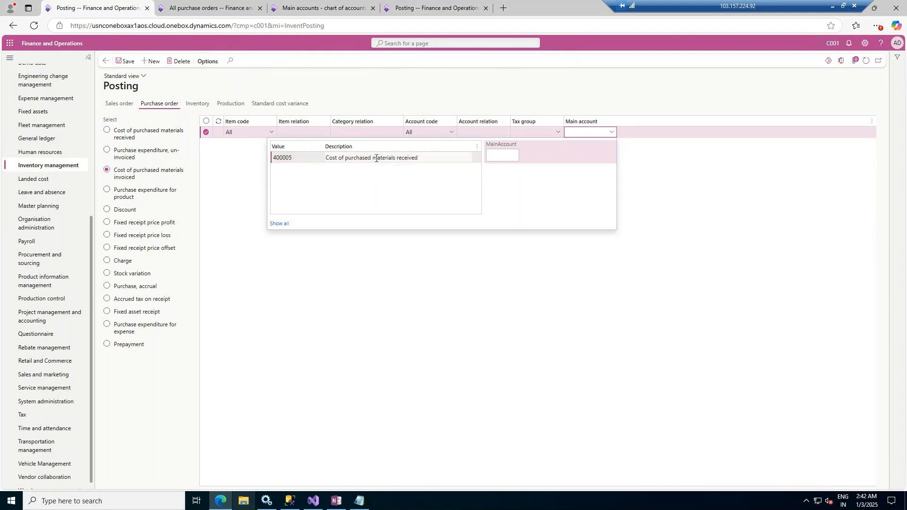
click(376, 158)
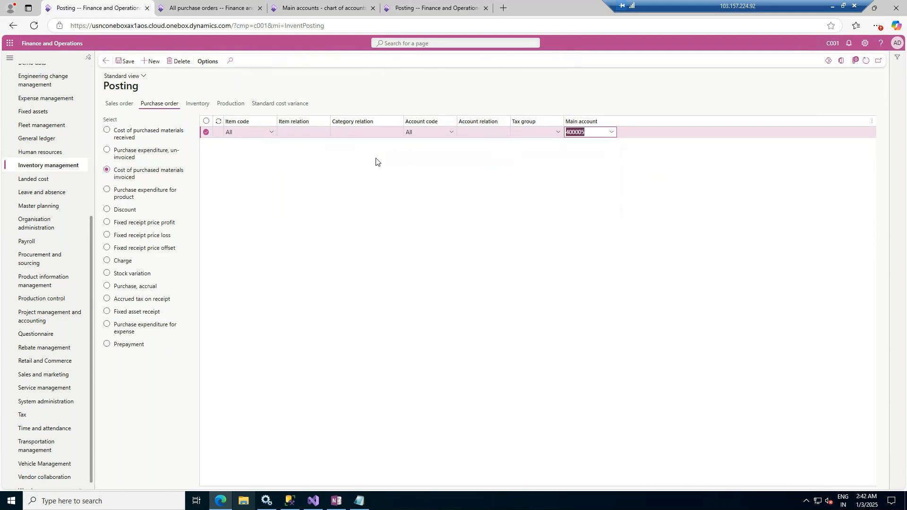
Look up the USMF main account for Purchase expenditure for product on the All items line and examine that account's details.
click(122, 191)
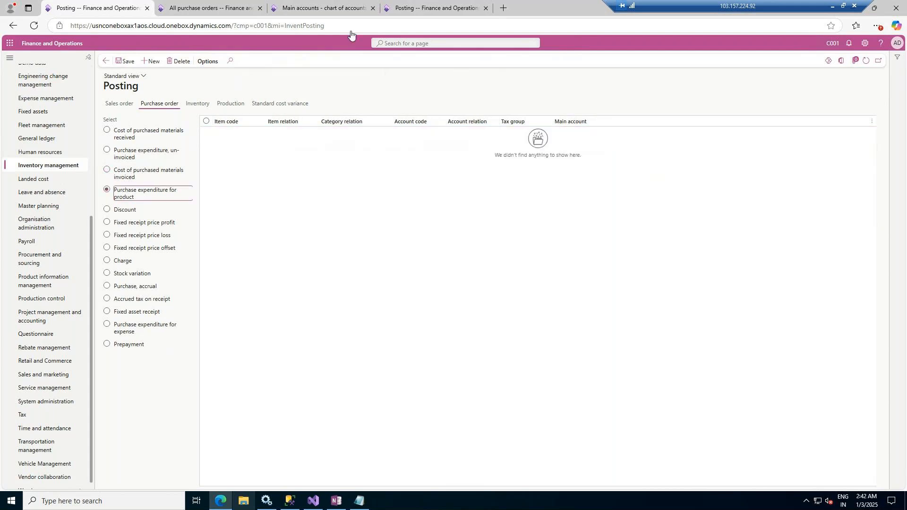
click(432, 8)
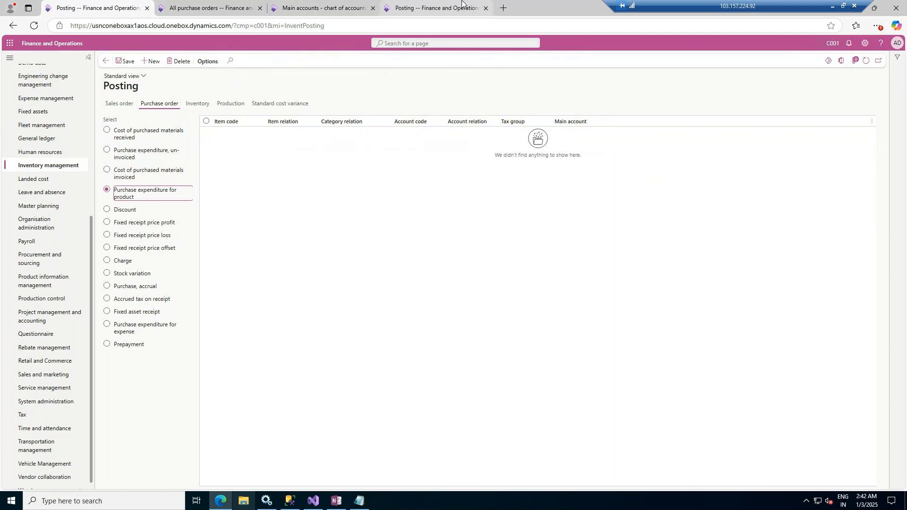
click(168, 191)
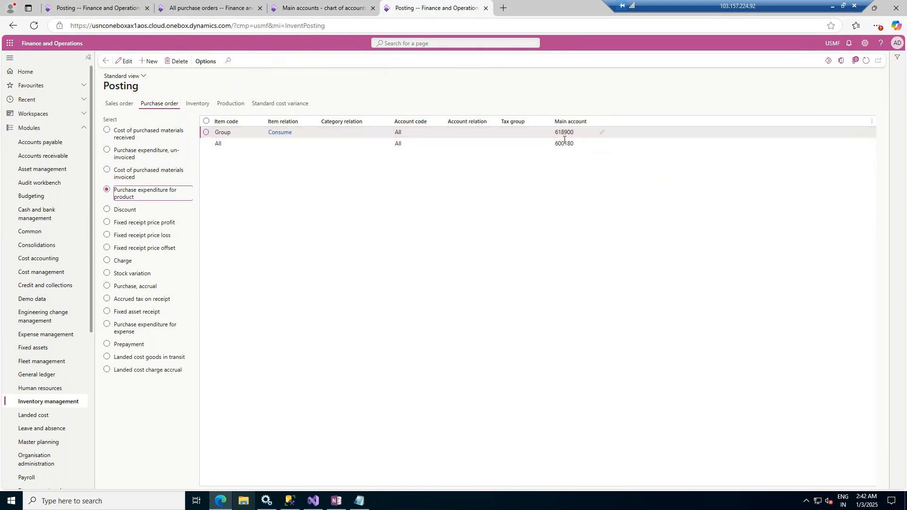
mouse_move(560, 145)
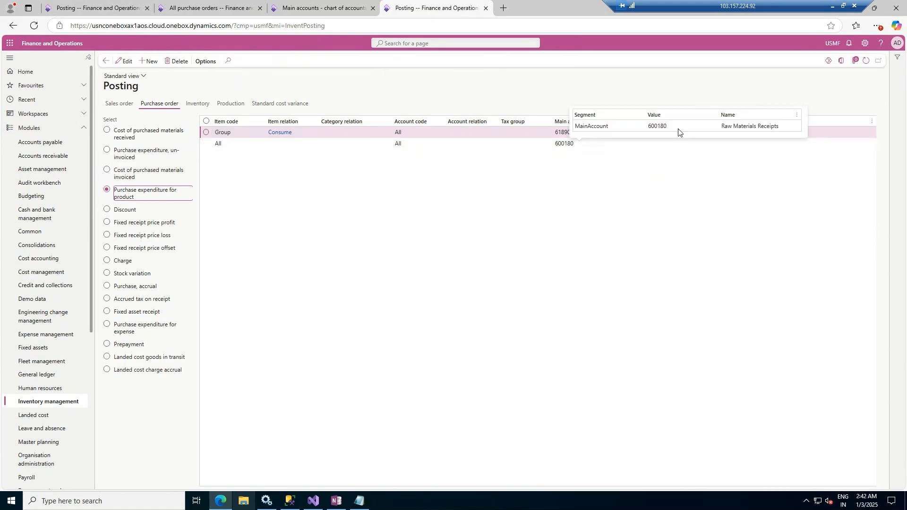
click(661, 127)
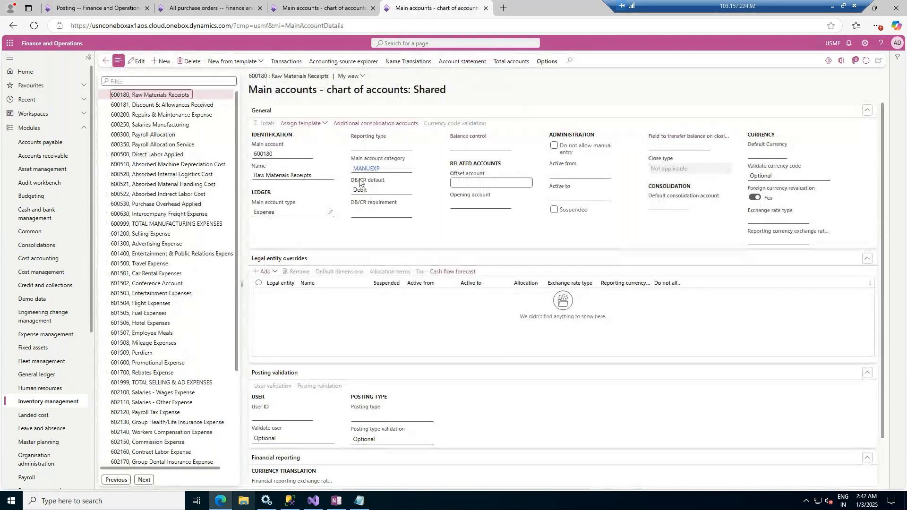
Add a Purchase expenditure for product posting line in C001, and enter 400007 as the number of the new Coke main account.
click(89, 8)
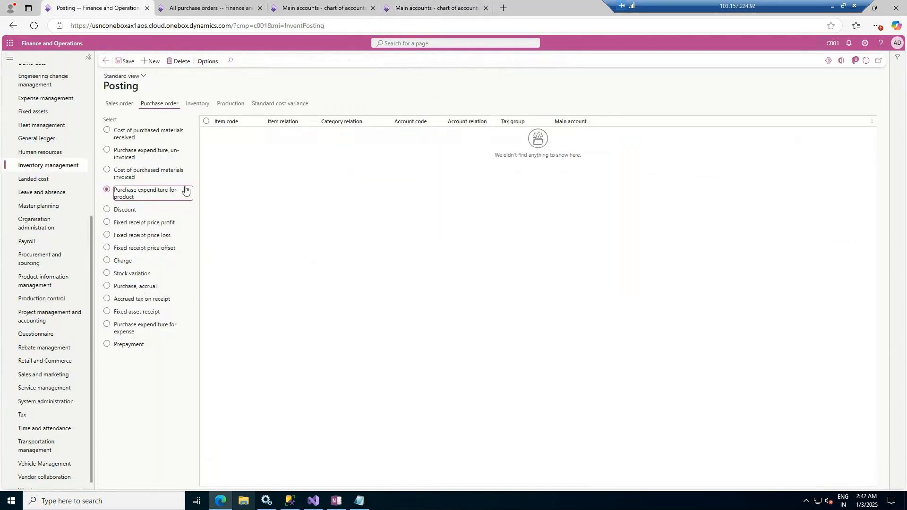
click(151, 61)
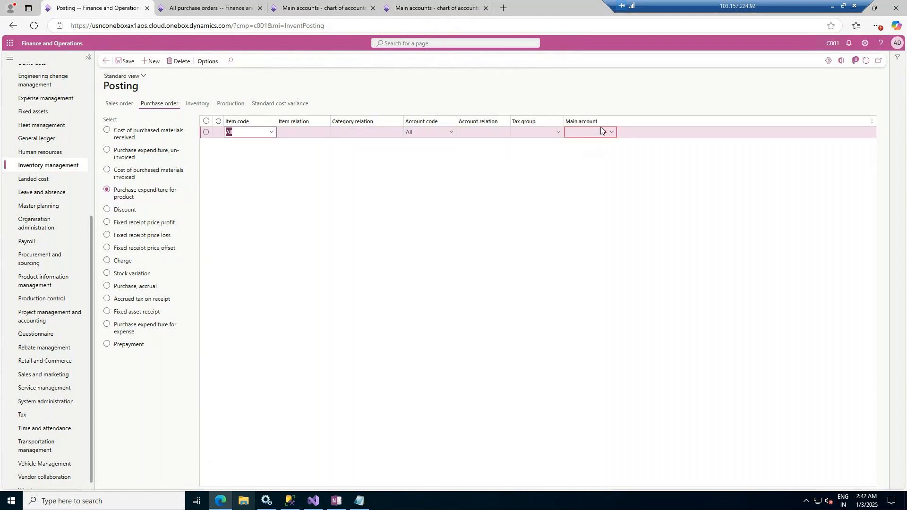
click(300, 4)
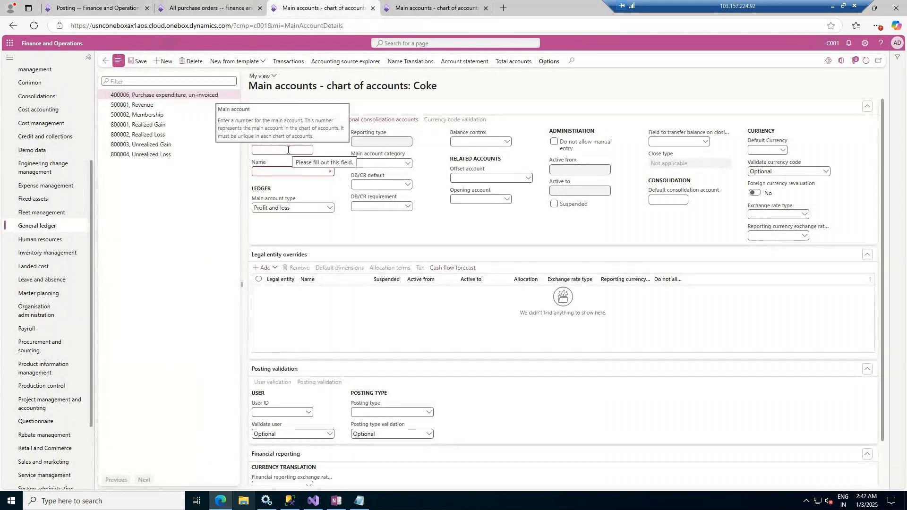
text(4)
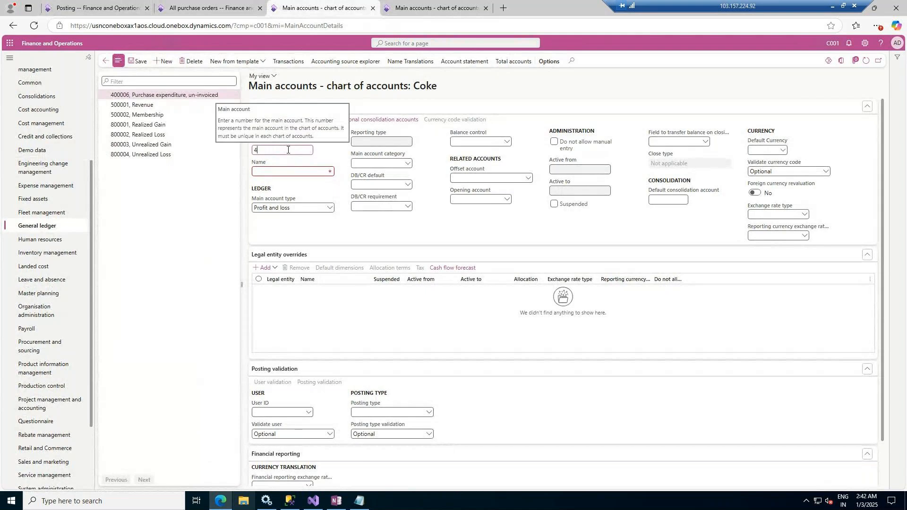
text(00007)
Copy the posting type name "Purchase expenditure for product" into the name of the new main account 400007.
click(97, 8)
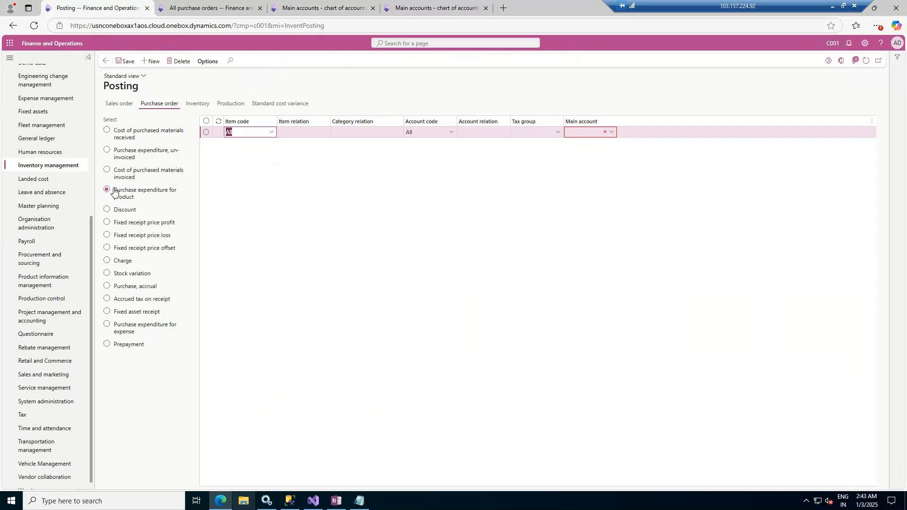
drag(114, 191, 136, 199)
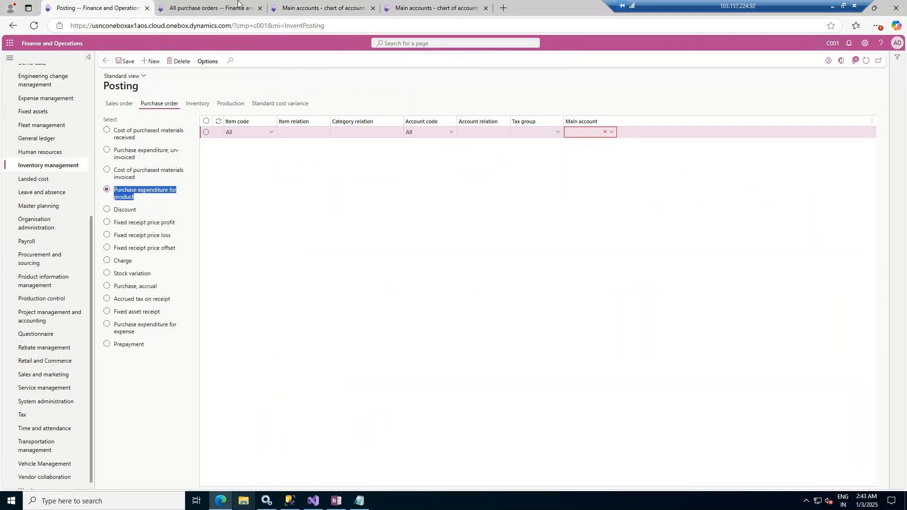
click(409, 4)
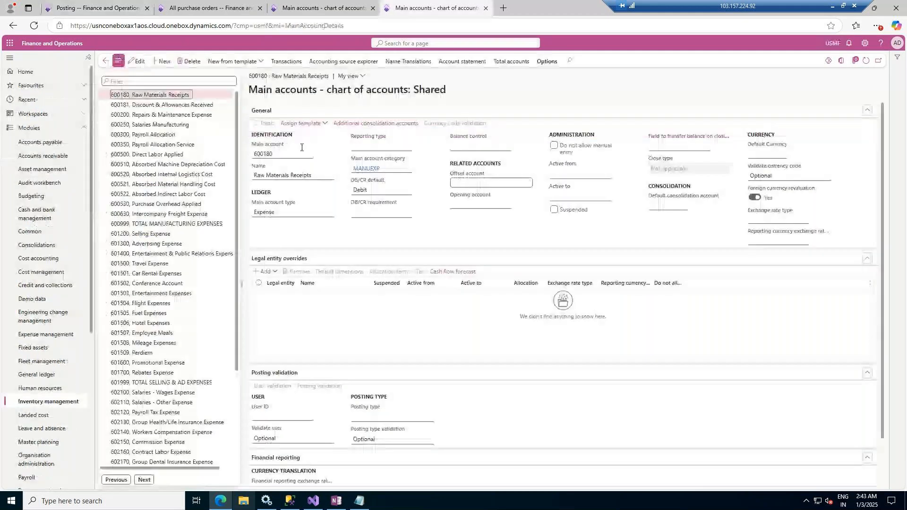
click(302, 6)
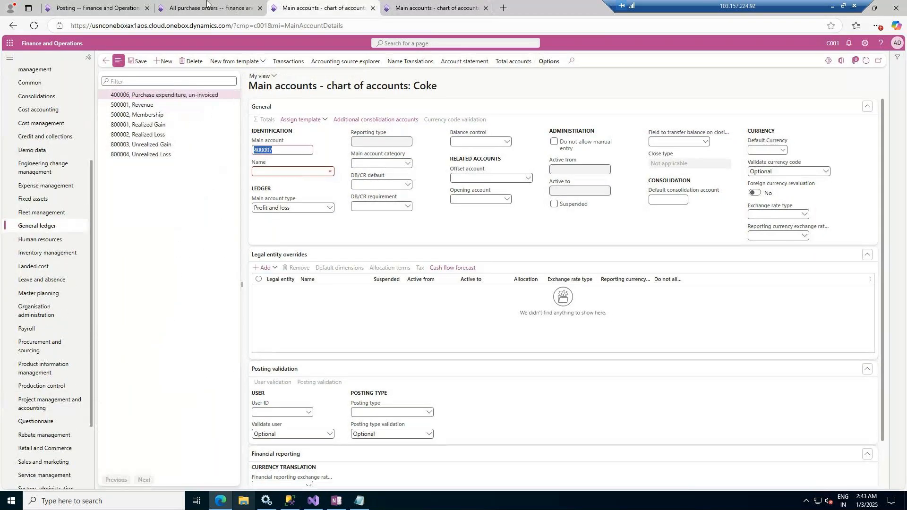
click(206, 5)
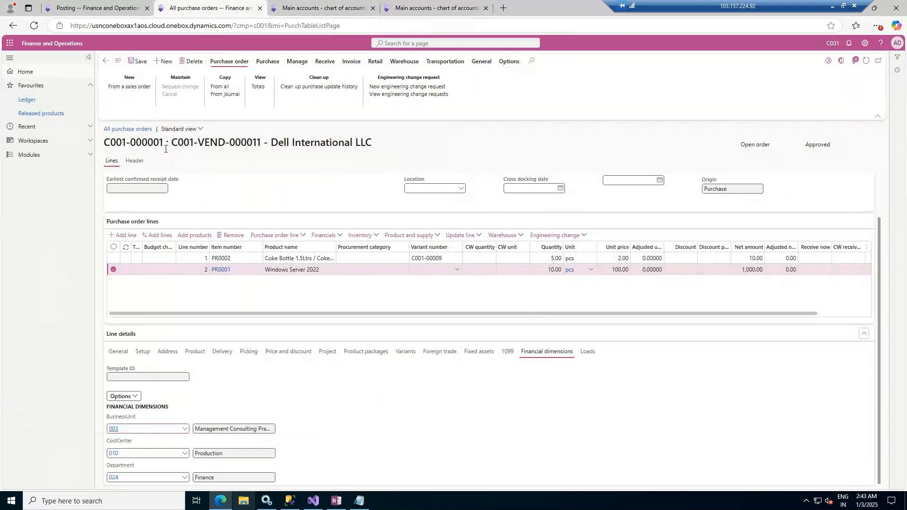
click(311, 6)
click(303, 171)
click(298, 196)
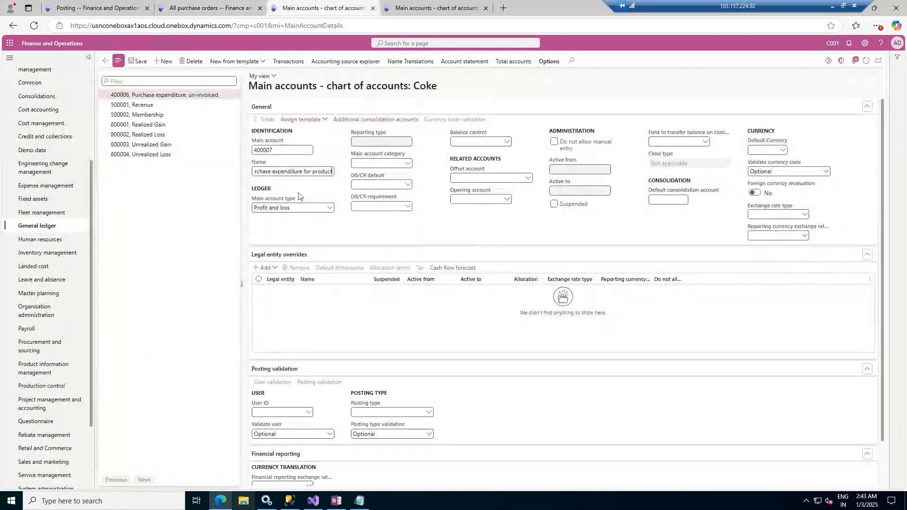
Set the new account's type to Expense and its category to EXP, and save the account.
click(331, 208)
click(272, 249)
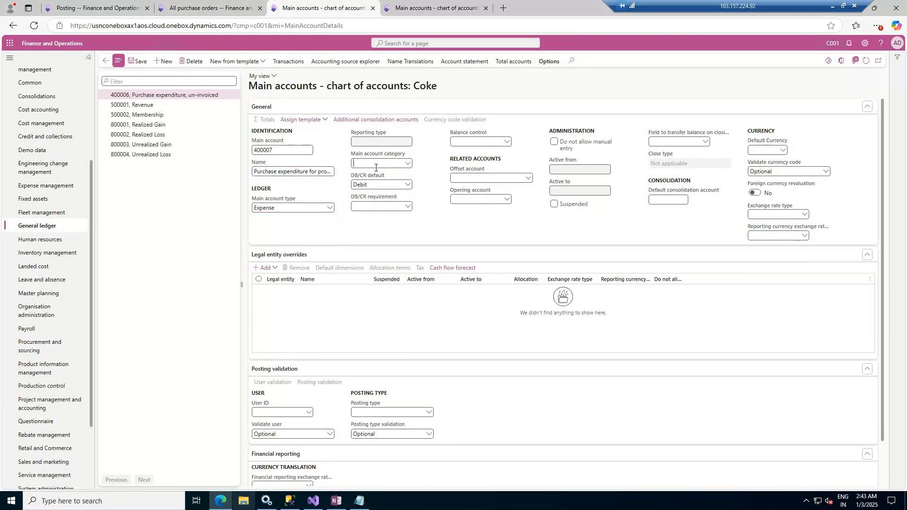
text(EXP)
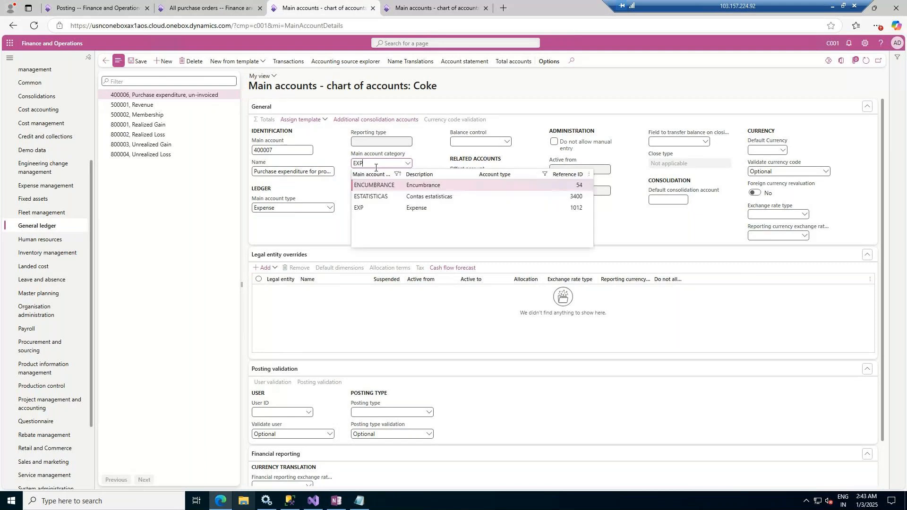
key(Tab)
click(134, 61)
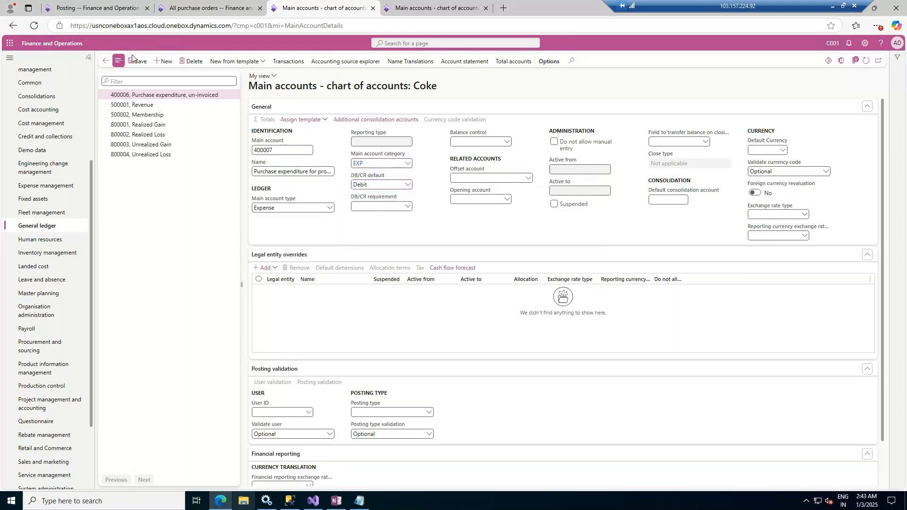
Assign main account 400007 to the C001 posting line for Purchase expenditure for product.
click(93, 8)
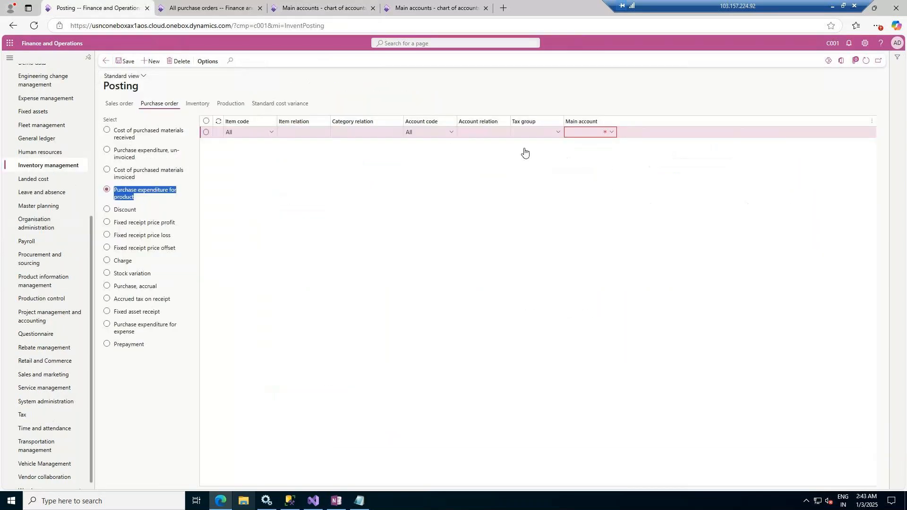
click(571, 133)
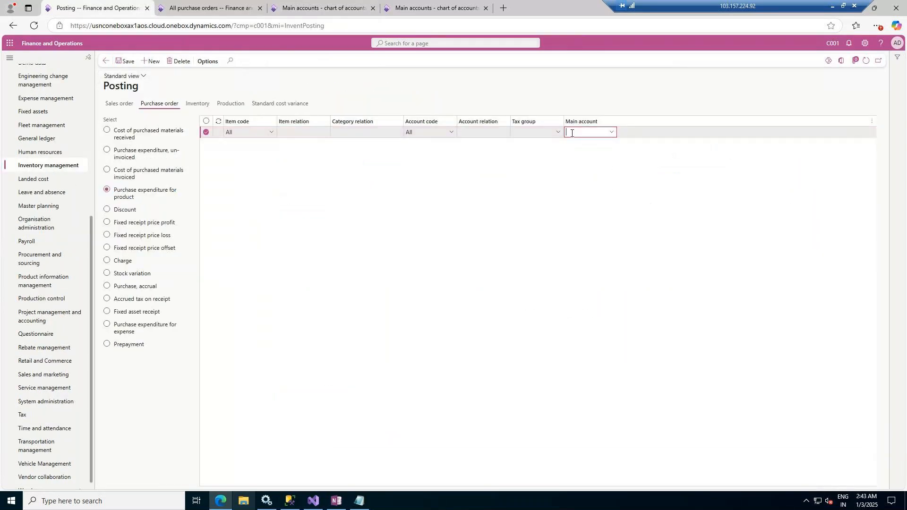
click(321, 8)
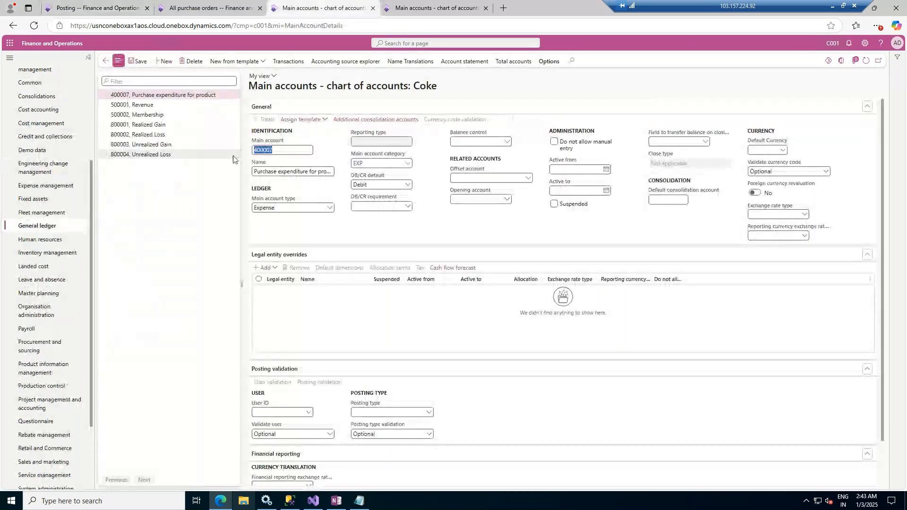
click(94, 8)
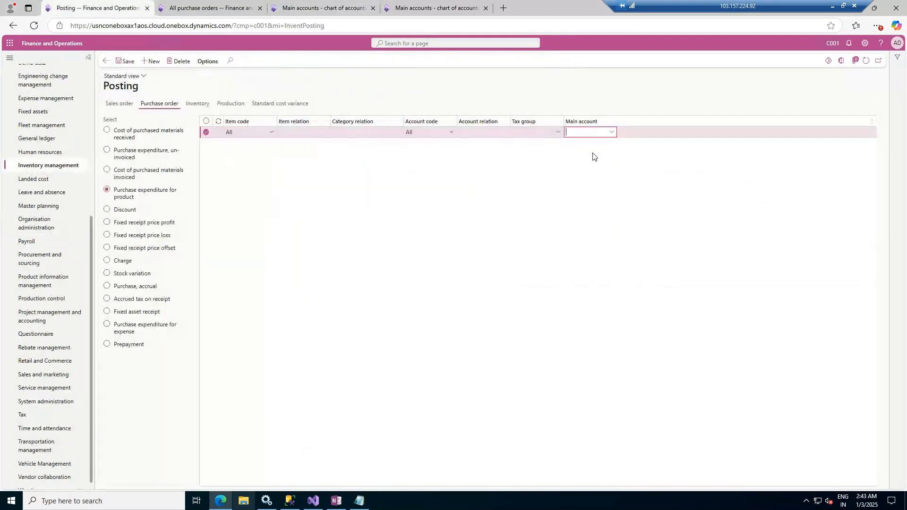
text(400007)
Examine how USMF sets up Purchase expenditure for expense, including the item 1000 line and the All items line with its main account.
click(124, 210)
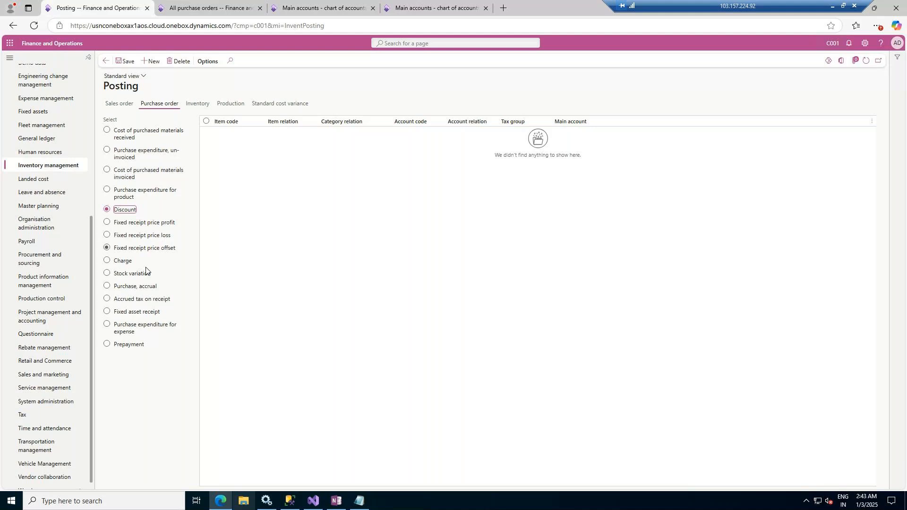
click(137, 330)
click(409, 4)
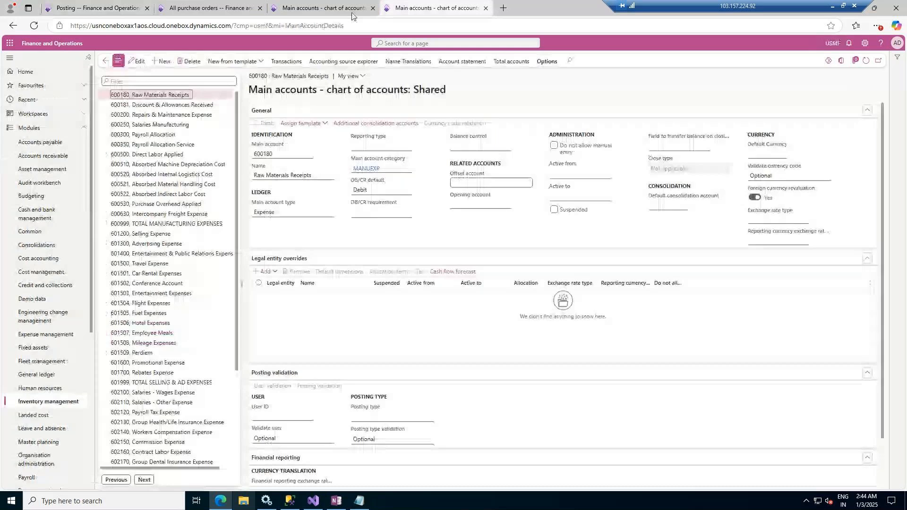
click(104, 61)
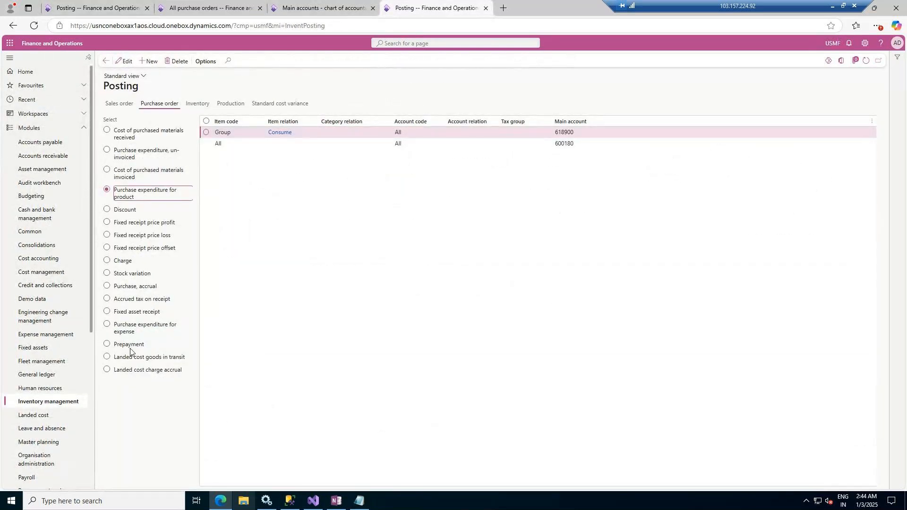
click(134, 328)
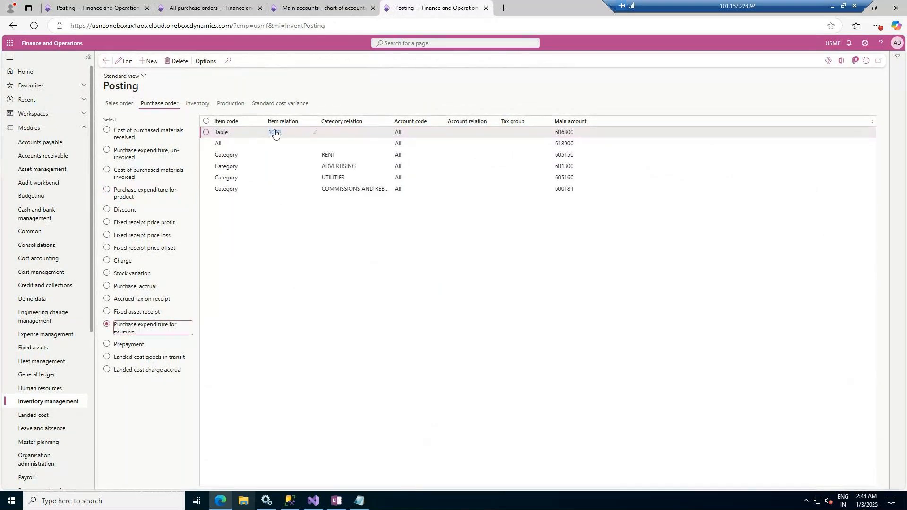
mouse_move(275, 134)
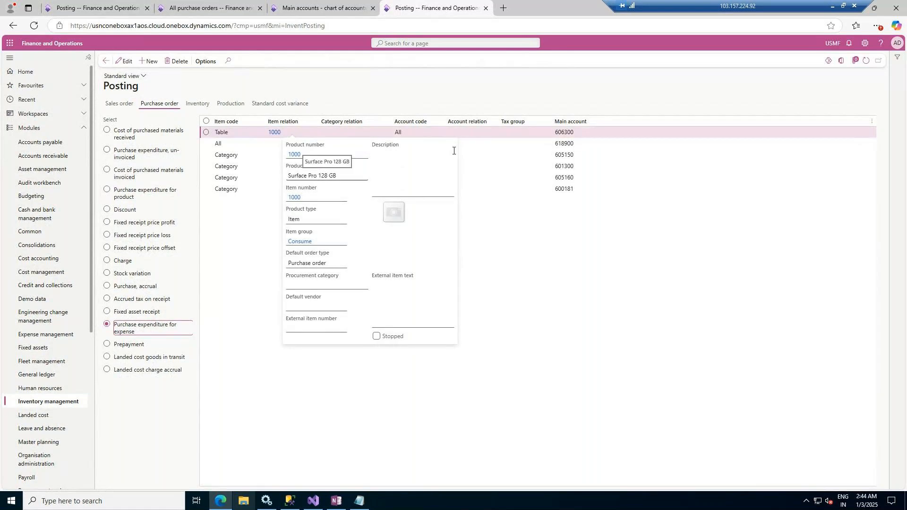
mouse_move(567, 133)
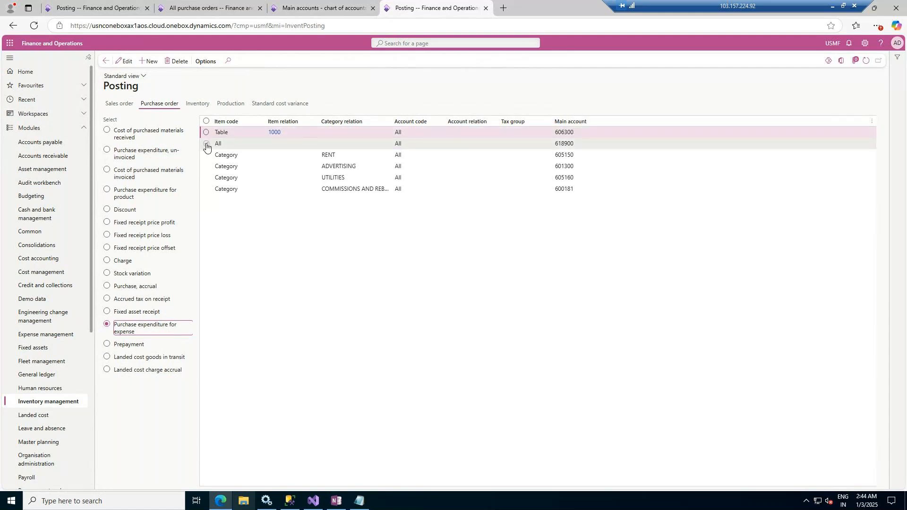
click(283, 145)
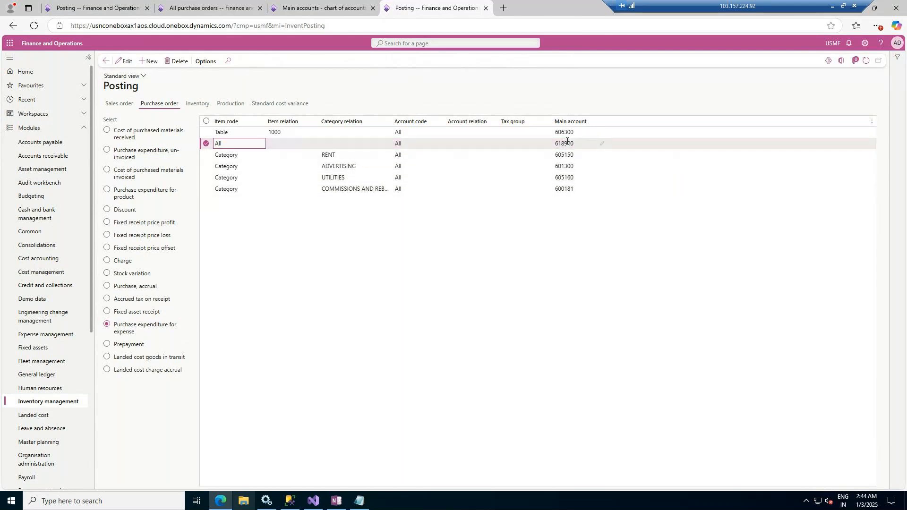
Open the details of main account 618900 used on USMF's All items line.
mouse_move(566, 141)
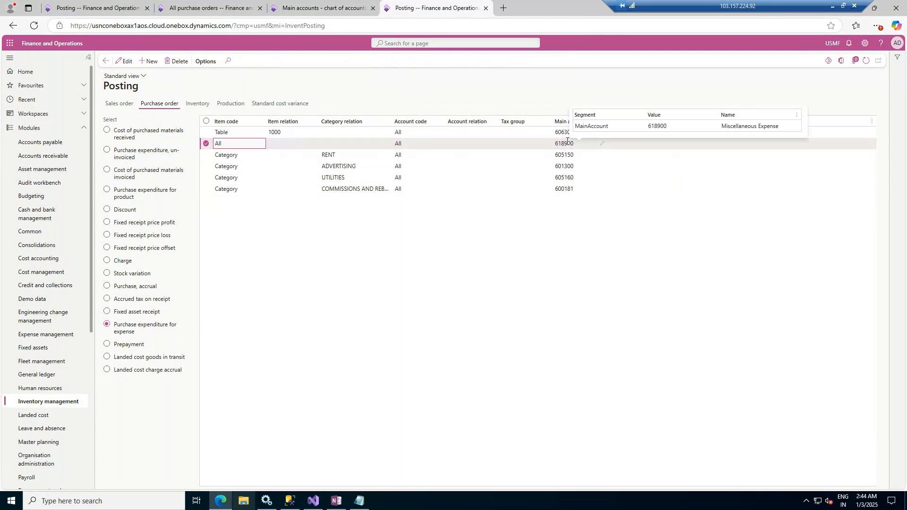
click(657, 127)
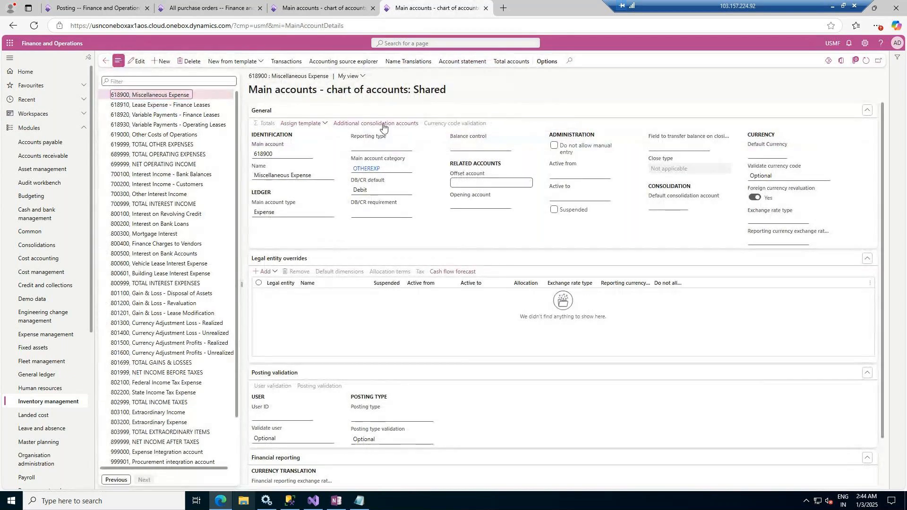
Start a new main account numbered 400008 in the C001 chart of accounts.
click(321, 8)
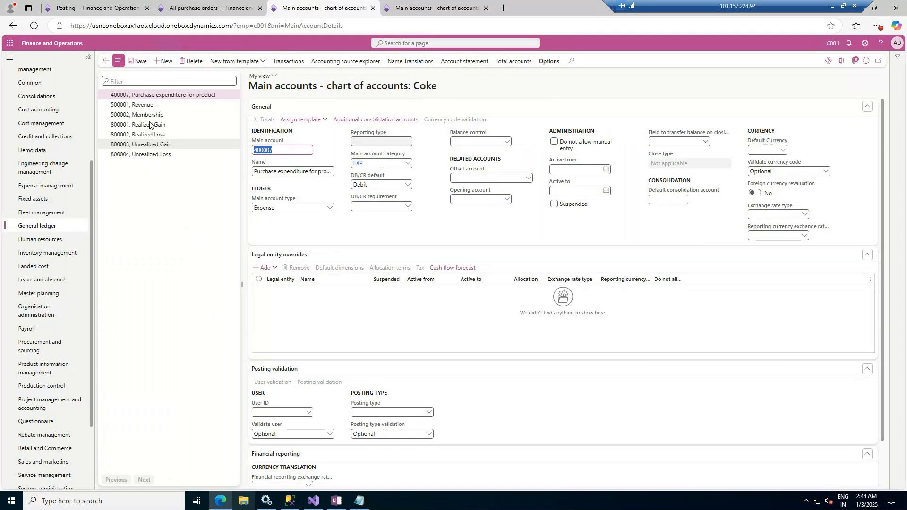
click(170, 65)
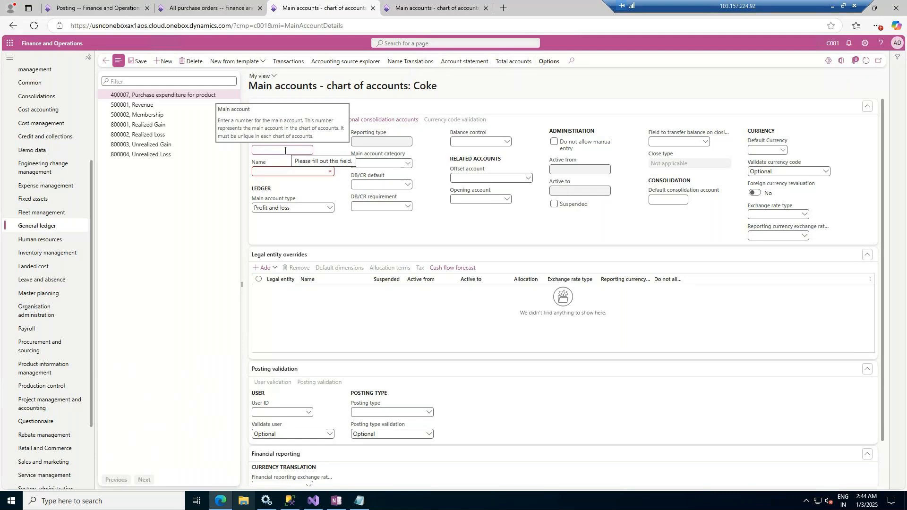
text(400008)
Copy the C001 posting type name "Purchase expenditure for expense" into the name of new main account 400008.
click(284, 173)
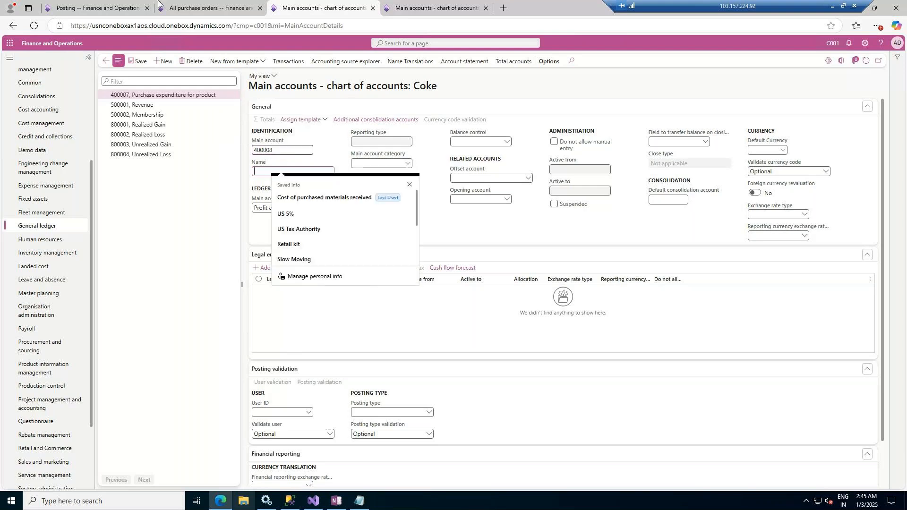
click(103, 7)
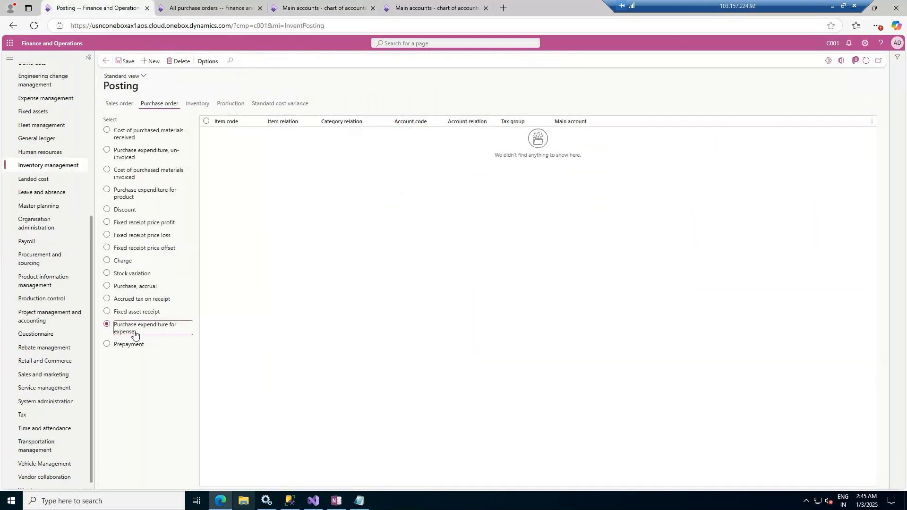
triple_click(113, 330)
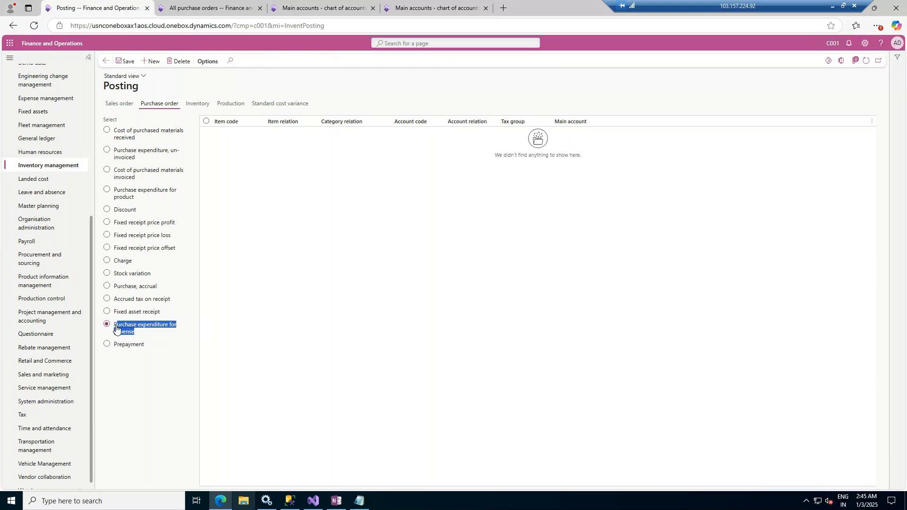
drag(116, 327, 116, 326)
key(ctrl+c)
click(237, 3)
click(312, 7)
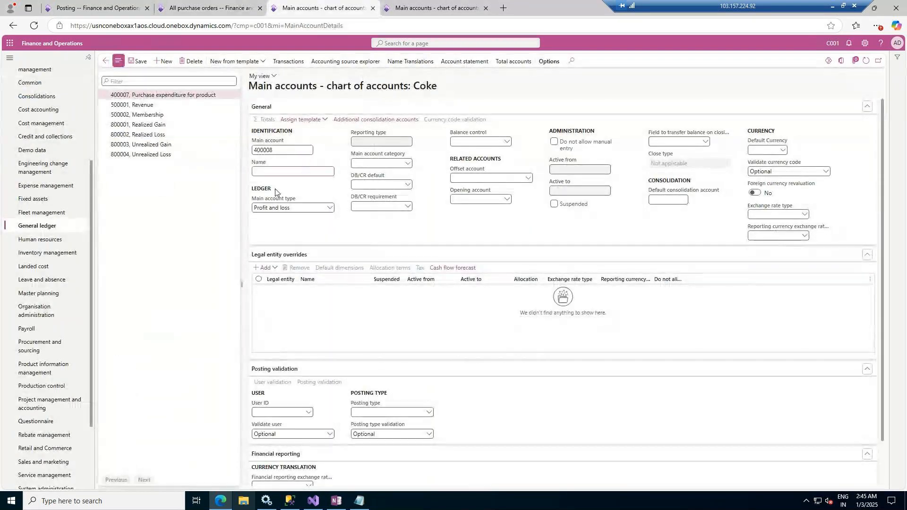
key(ctrl+v)
key(Tab)
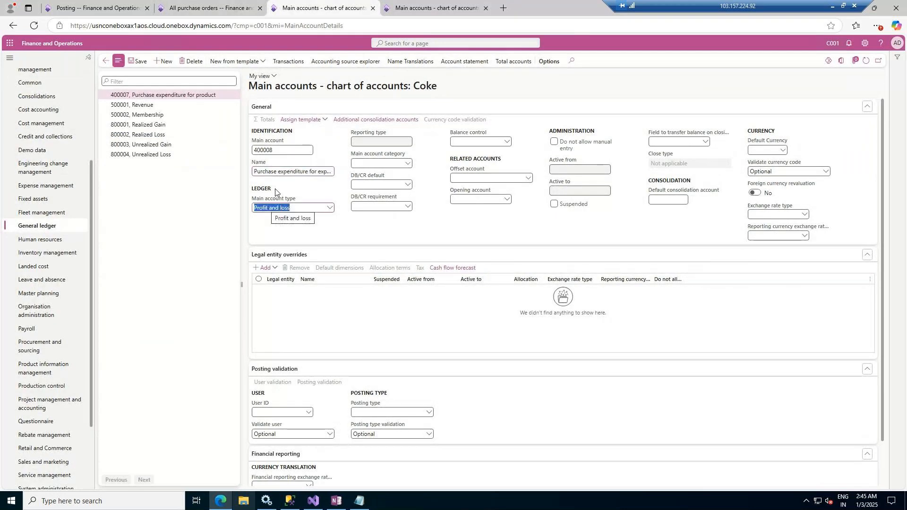
Set the new account's type to Expense and search the main account categories for "mis".
click(330, 208)
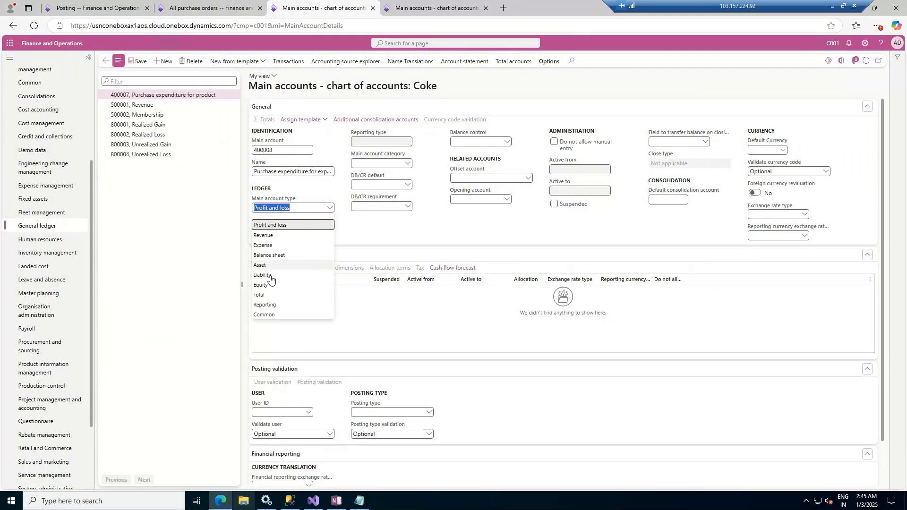
click(263, 245)
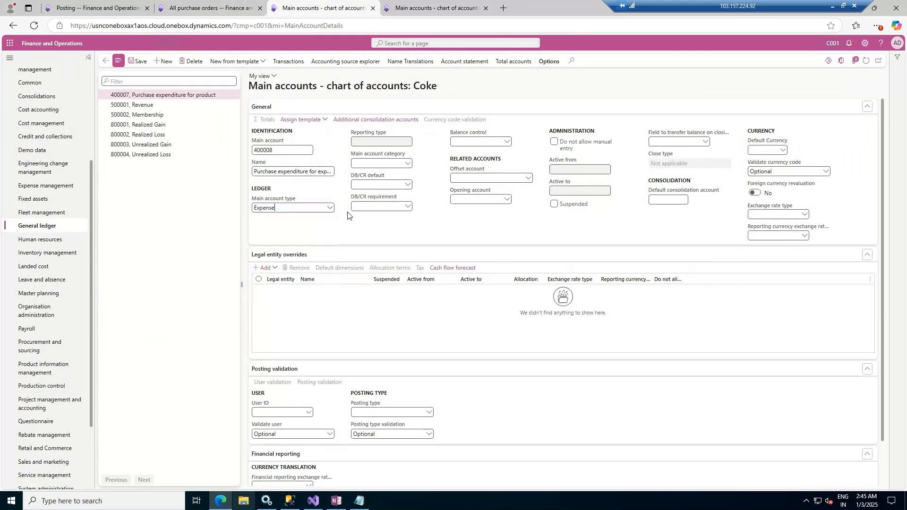
click(409, 164)
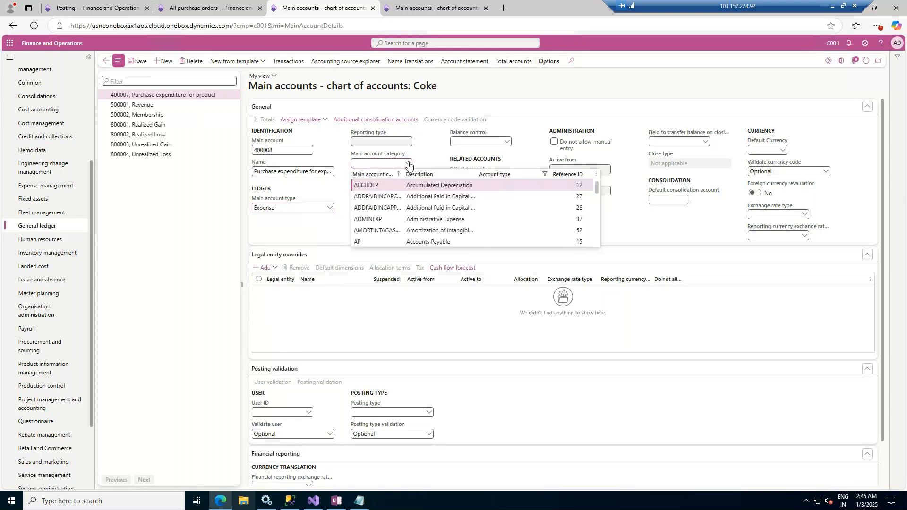
text(mis)
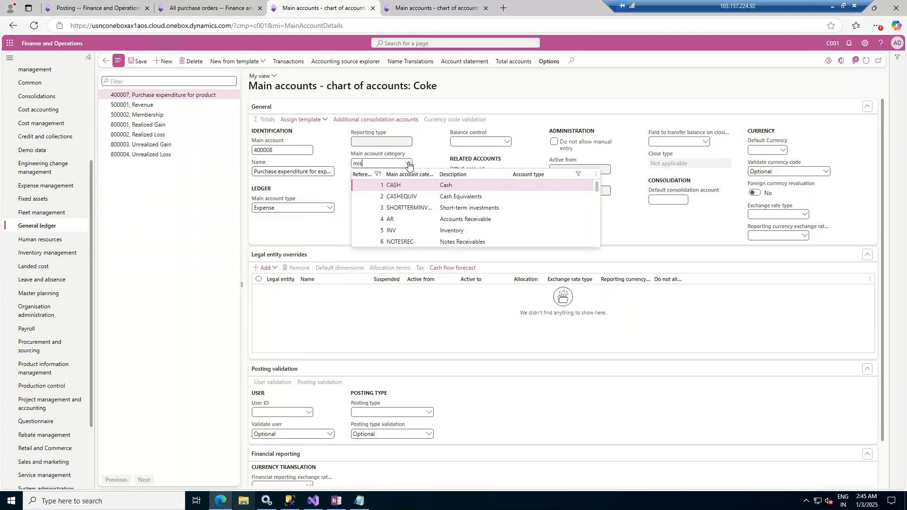
Check which main account category USMF uses for account 618900 and open that category.
click(406, 2)
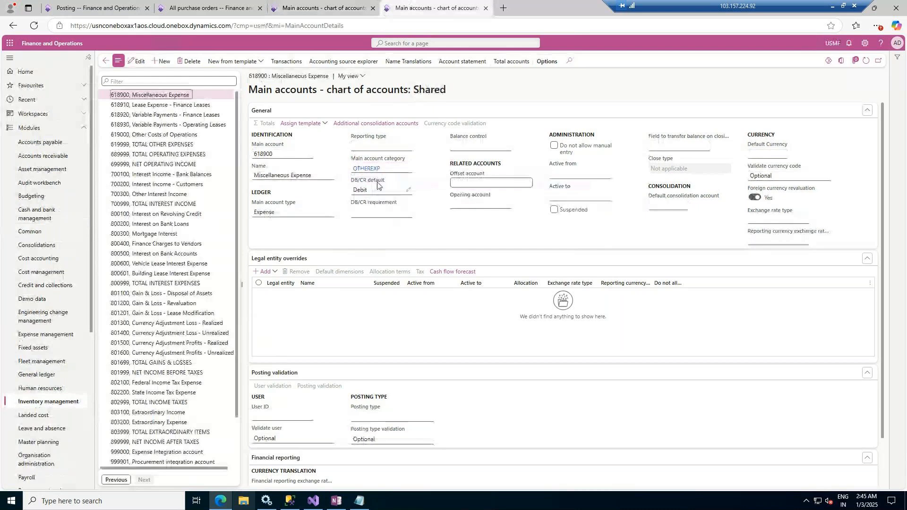
click(364, 170)
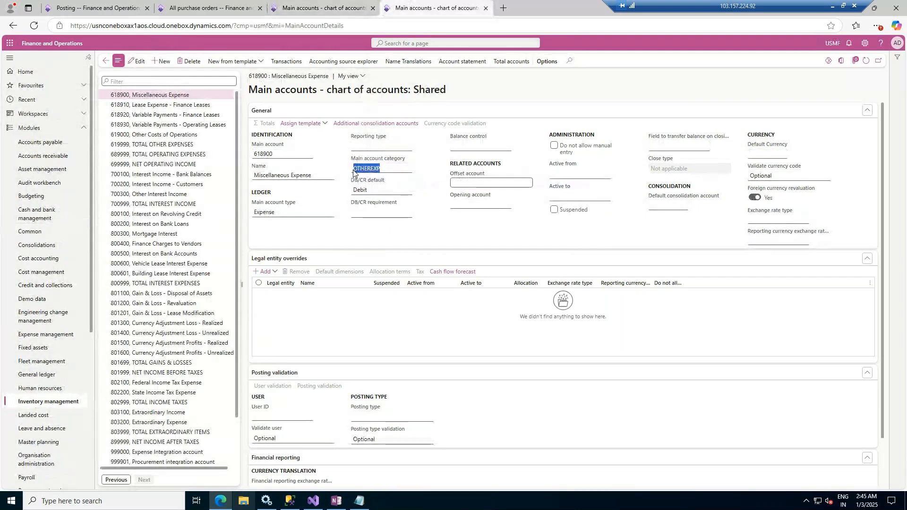
Set the main account category of new C001 account 400008 to OTHEREXP.
click(327, 4)
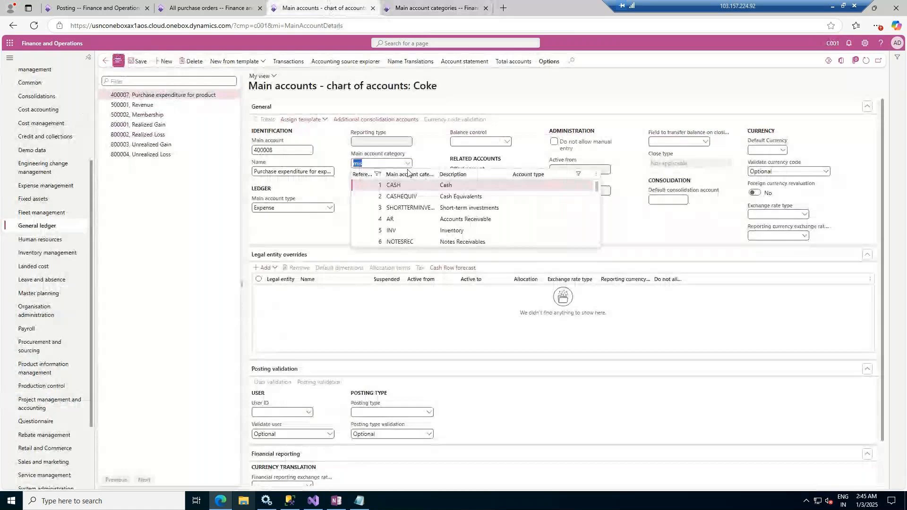
key(ctrl+v)
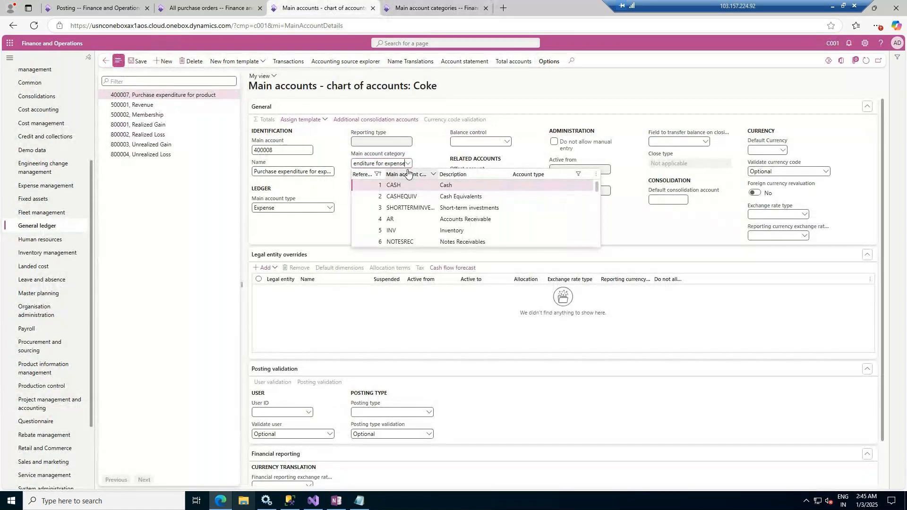
key(BackSpace)
key(BackSpace)
key(BackSpace)
key(BackSpace)
key(BackSpace)
key(BackSpace)
key(BackSpace)
key(BackSpace)
key(BackSpace)
key(BackSpace)
key(BackSpace)
key(BackSpace)
key(BackSpace)
key(BackSpace)
key(BackSpace)
key(BackSpace)
key(BackSpace)
key(BackSpace)
key(BackSpace)
key(BackSpace)
key(BackSpace)
key(BackSpace)
key(BackSpace)
key(BackSpace)
key(BackSpace)
key(BackSpace)
key(BackSpace)
text(other)
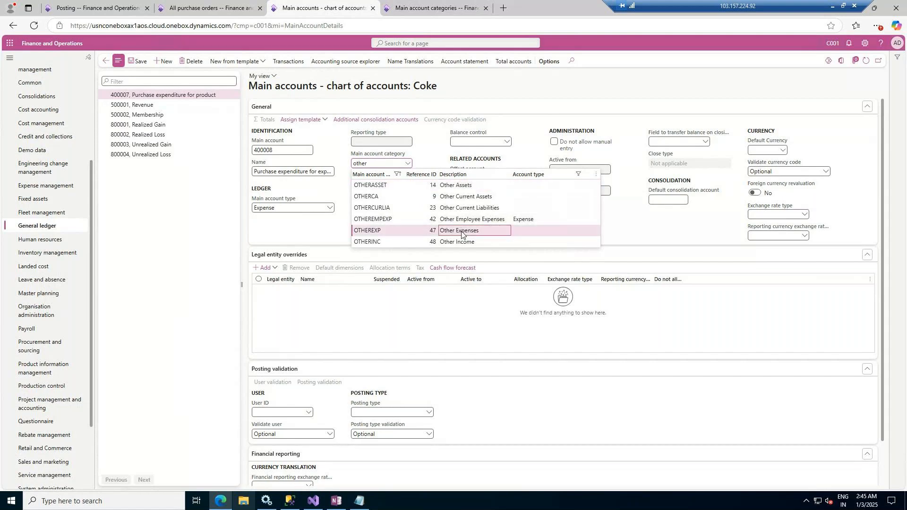
Return from USMF's main account categories to the details of account 618900.
click(434, 8)
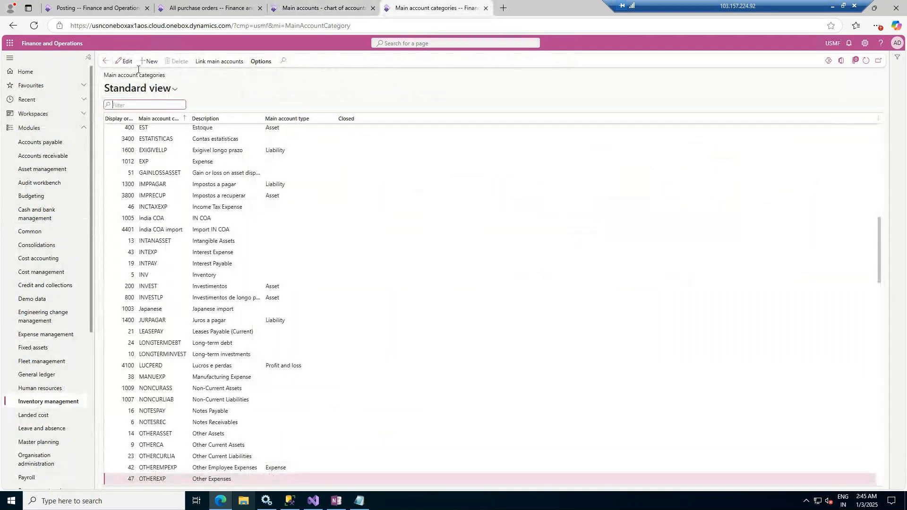
click(106, 61)
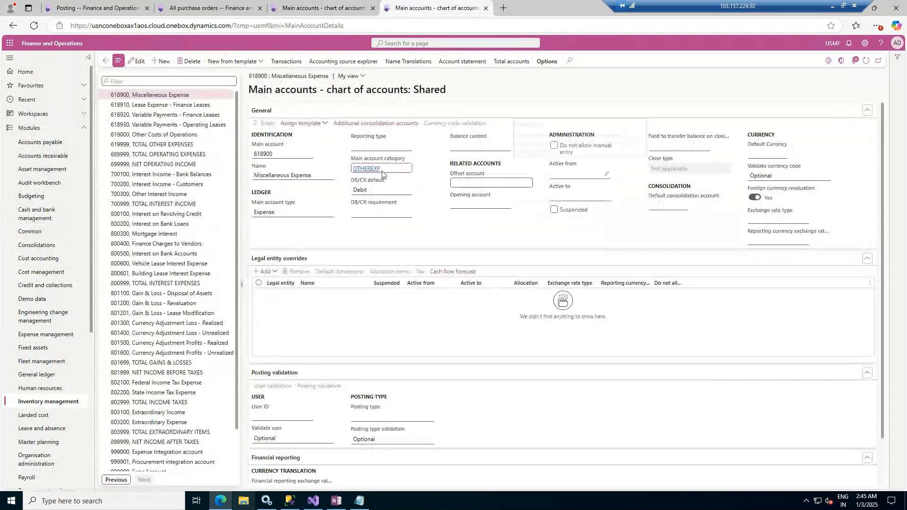
Add a C001 posting line for Purchase expenditure for expense covering all items and accounts, with main account 400008.
click(97, 8)
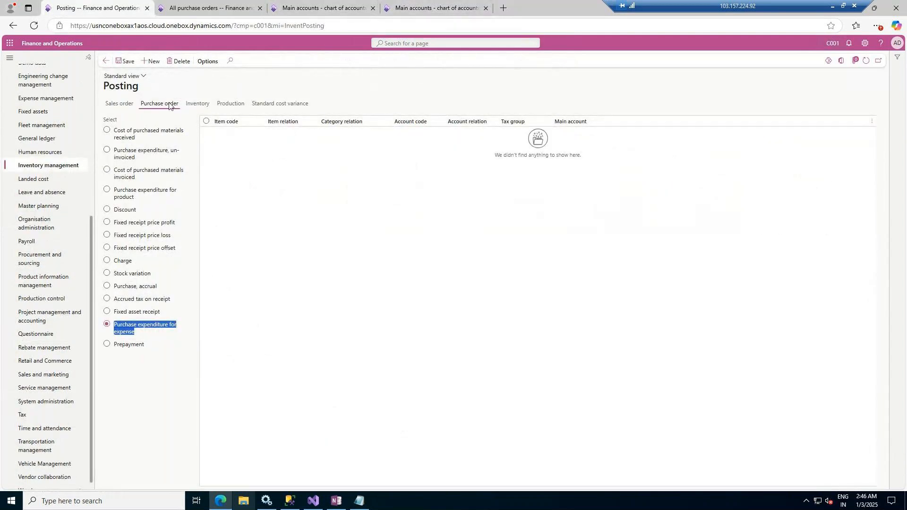
click(150, 61)
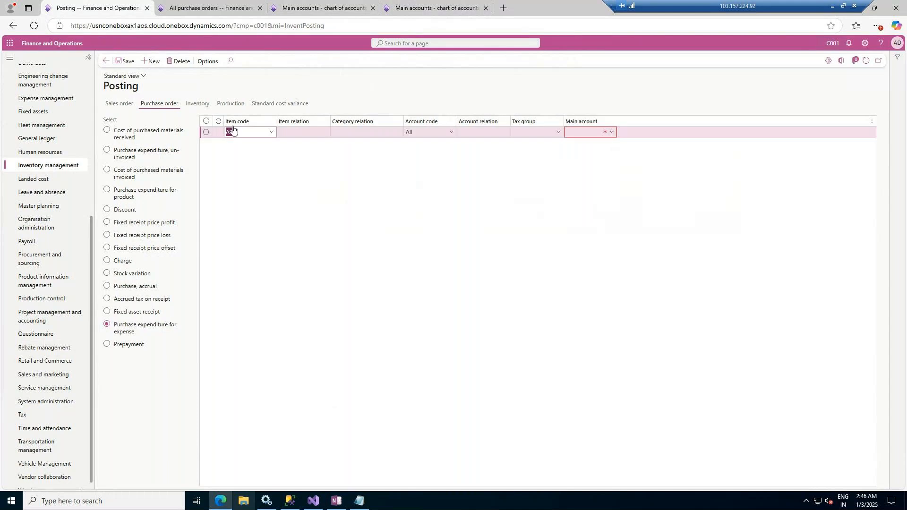
click(611, 131)
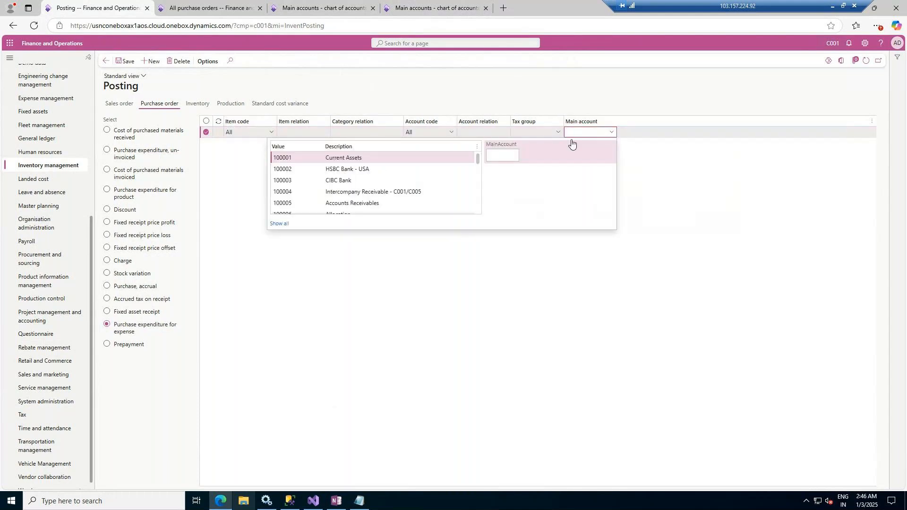
scroll(369, 173, down, 10)
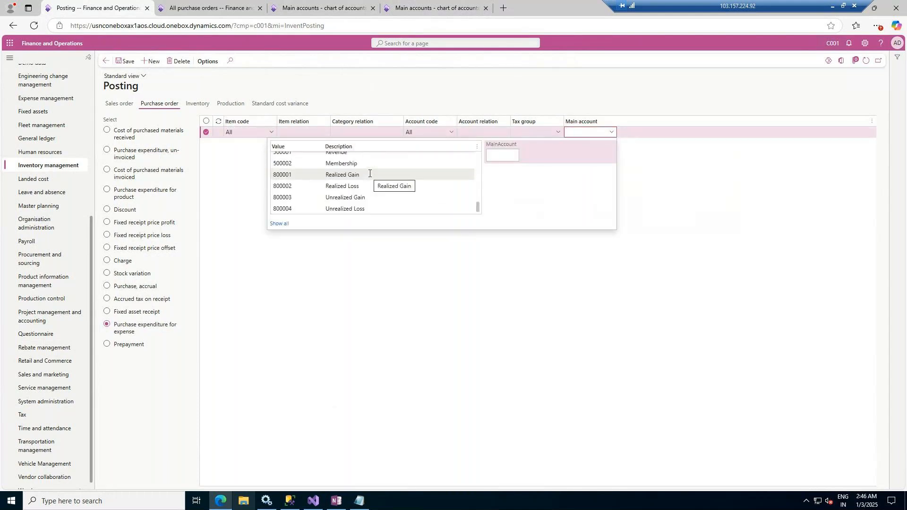
scroll(378, 184, up, 2)
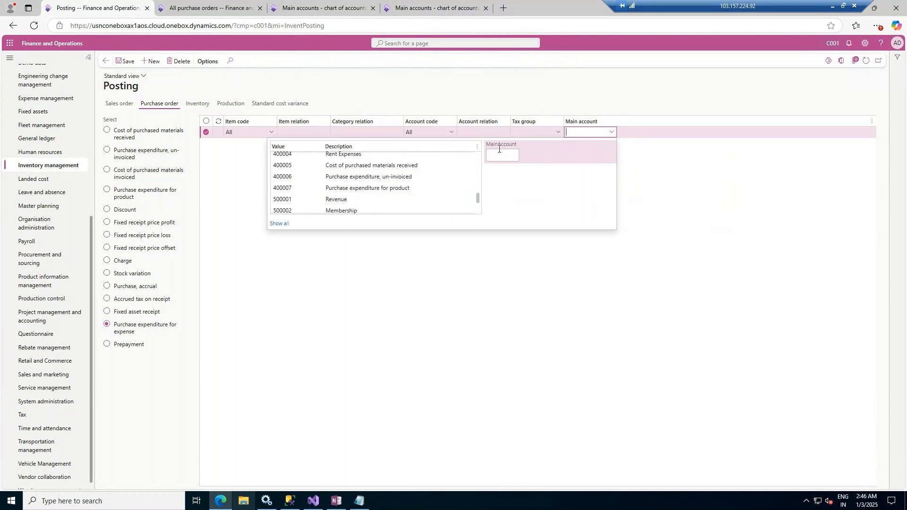
text(400008)
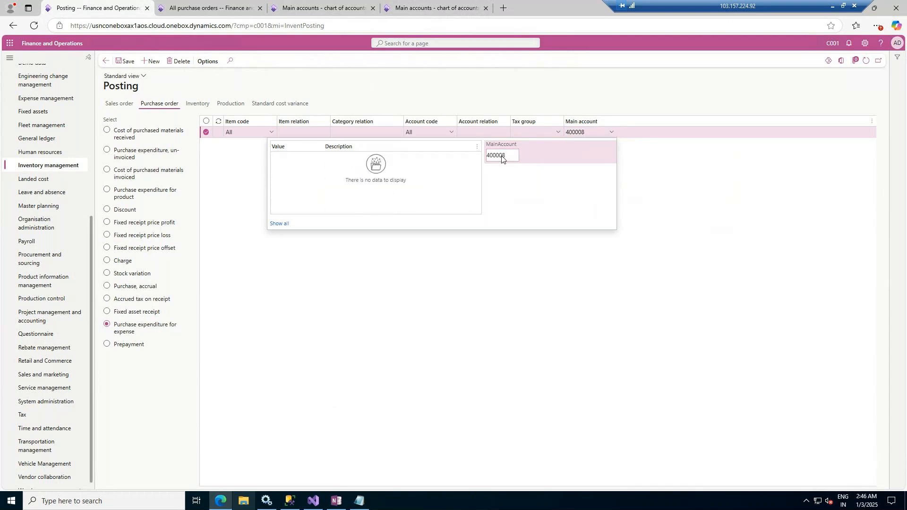
click(530, 247)
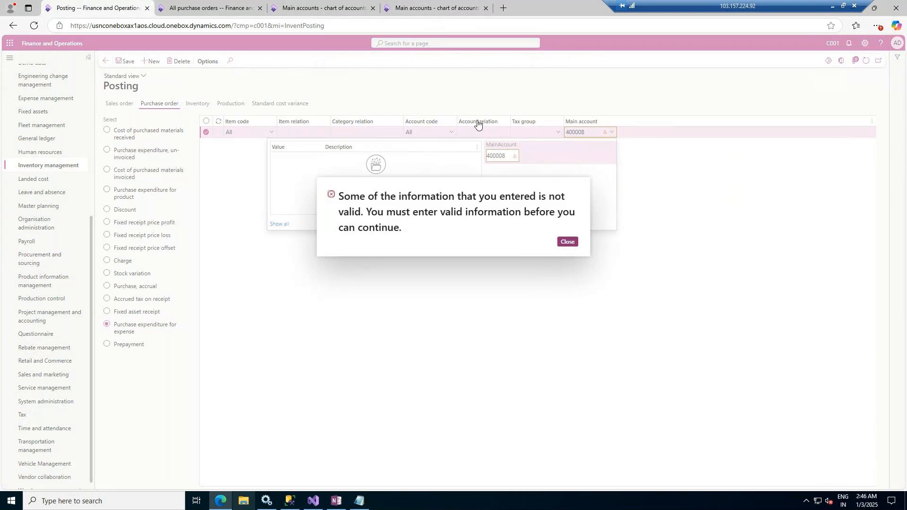
Copy the number 400008 from the new main account and dismiss the validation error on the C001 posting page.
click(300, 12)
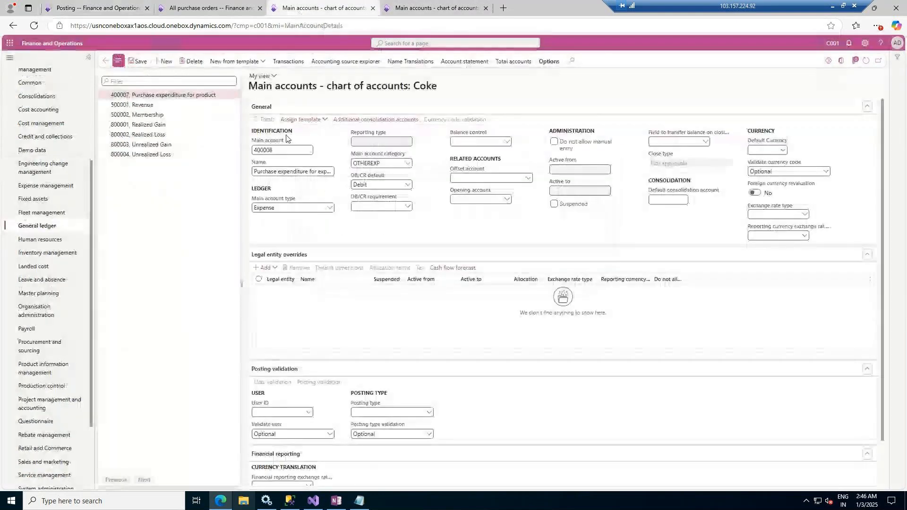
double_click(280, 150)
key(ctrl+c)
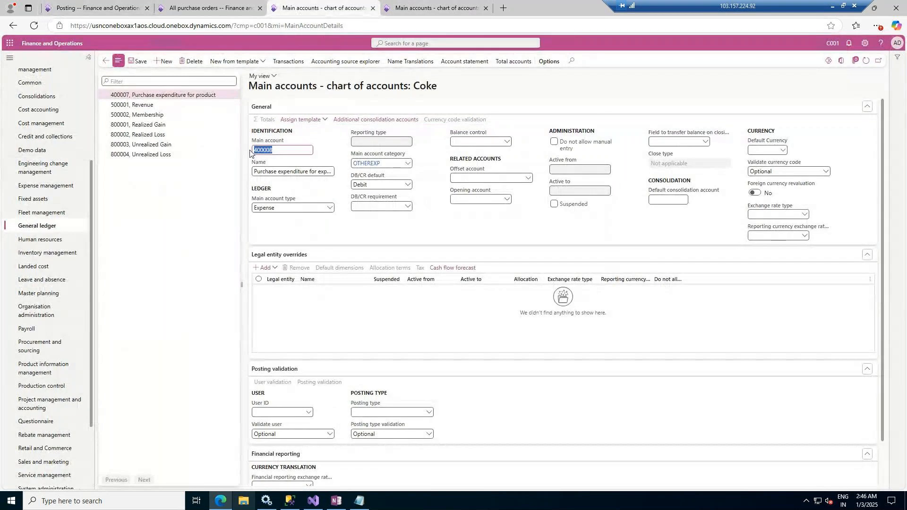
click(111, 4)
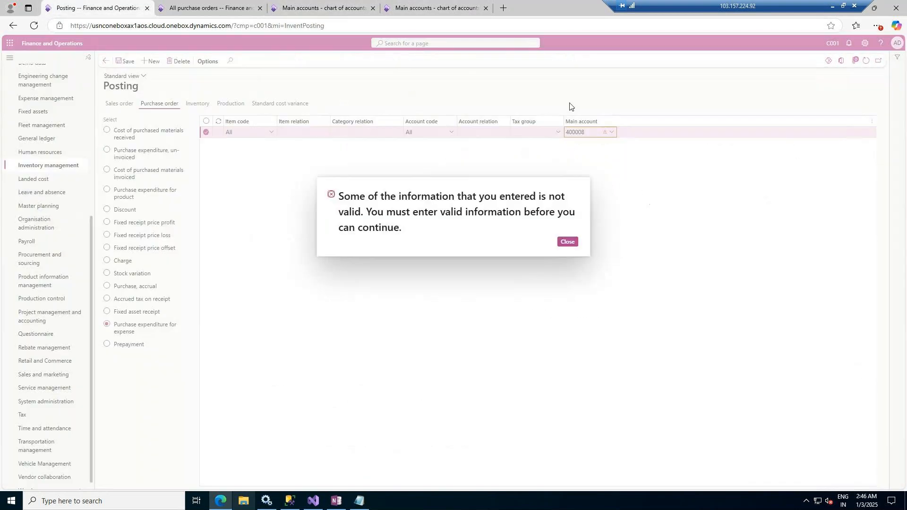
click(567, 242)
click(567, 241)
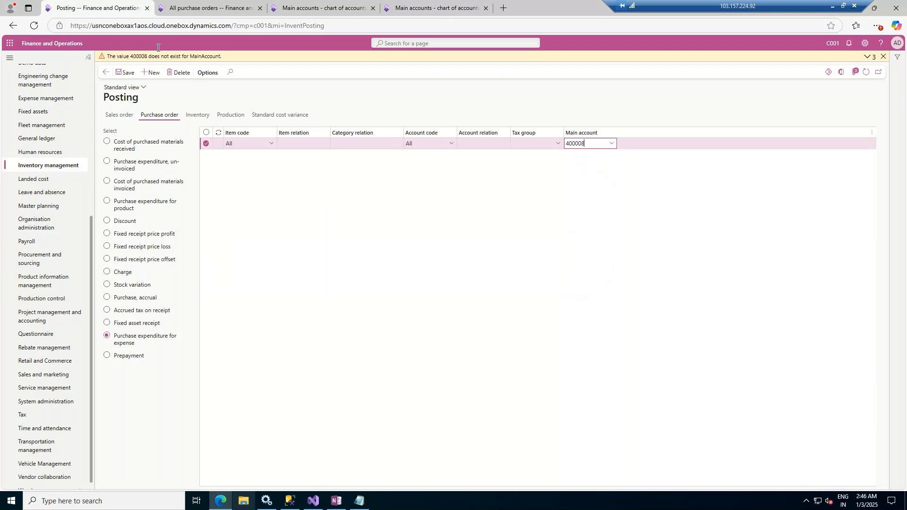
Save the new main account 400008 in the C001 chart of accounts.
click(323, 9)
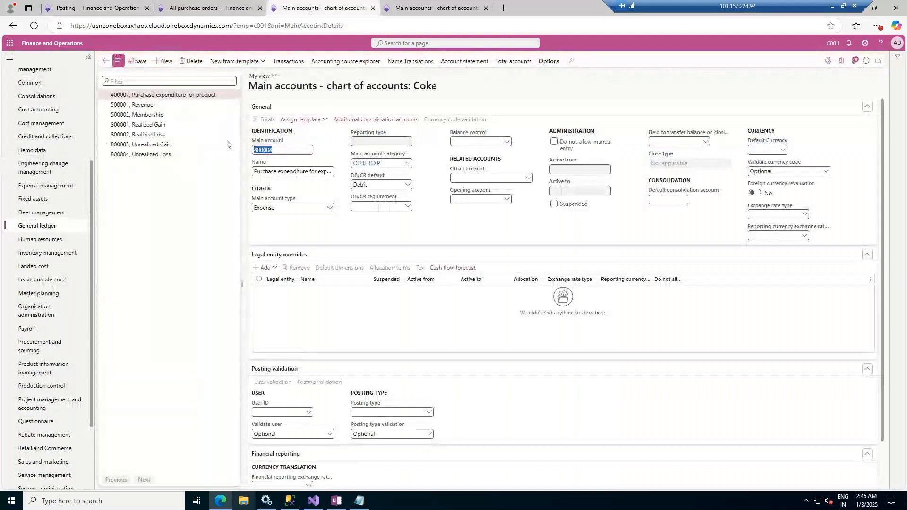
click(140, 62)
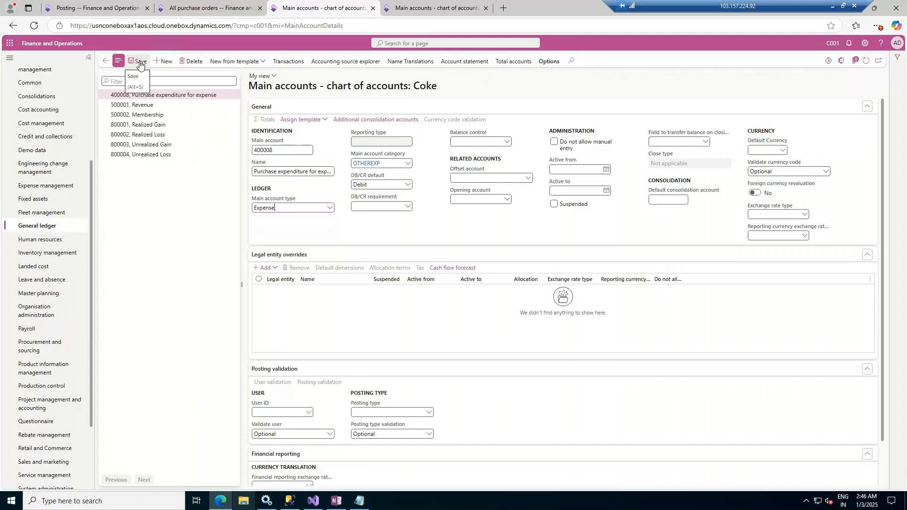
On the C001 posting page, clear and re-enter main account 400008 for Purchase expenditure for expense, and display Cost of purchased materials received.
click(92, 7)
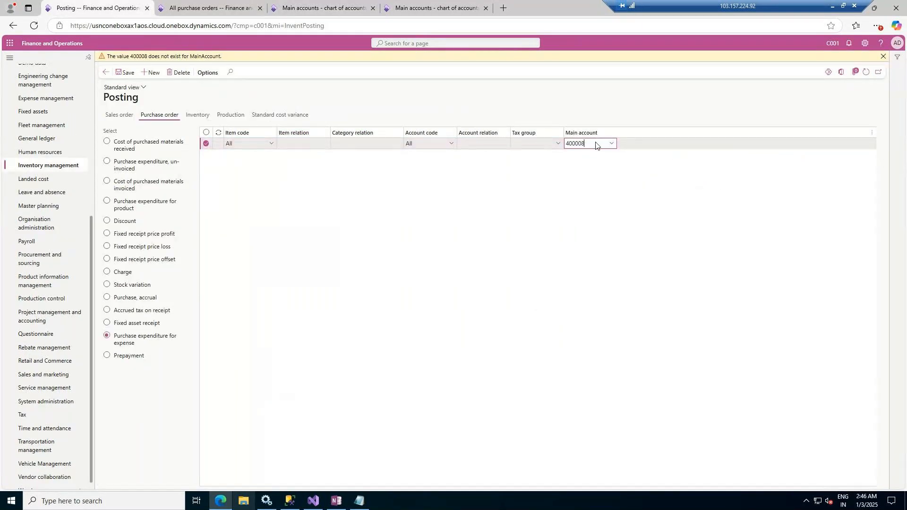
key(alt+s)
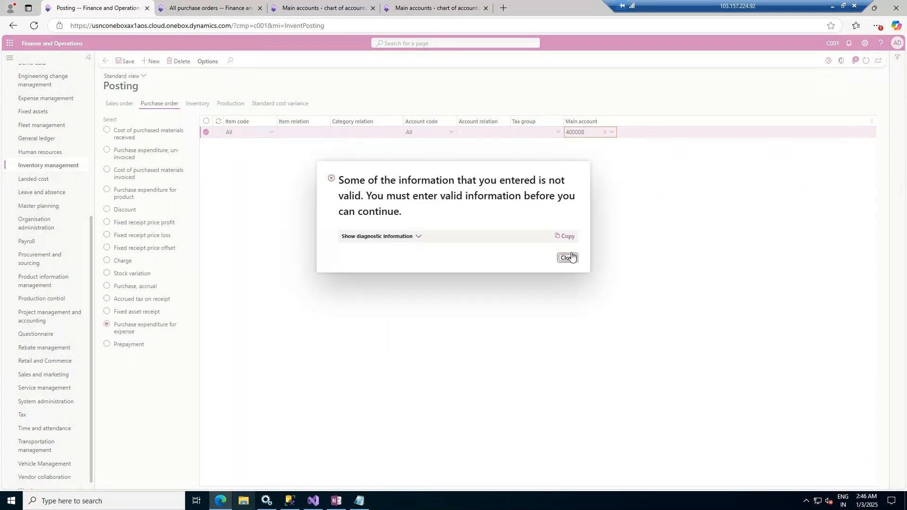
click(567, 257)
key(BackSpace)
key(BackSpace)
key(BackSpace)
key(BackSpace)
key(BackSpace)
key(BackSpace)
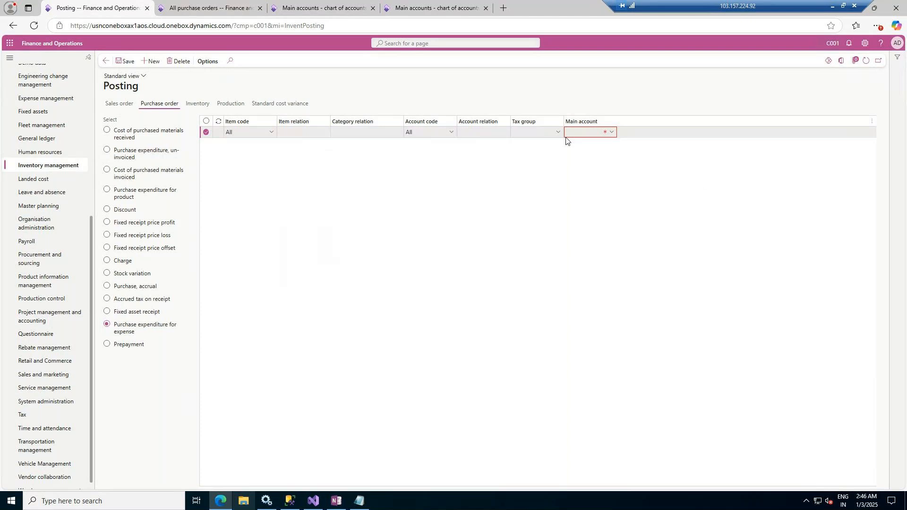
click(571, 132)
key(ctrl+v)
click(523, 136)
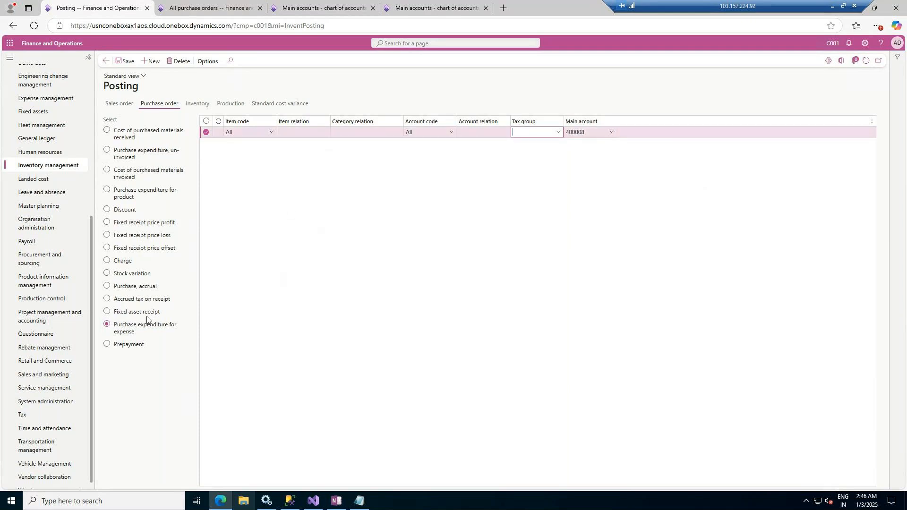
click(164, 135)
Switch to the PowerPoint deck, show the Purchase Process slide, and pen-mark the Purchase order and Product receipt stages.
click(218, 8)
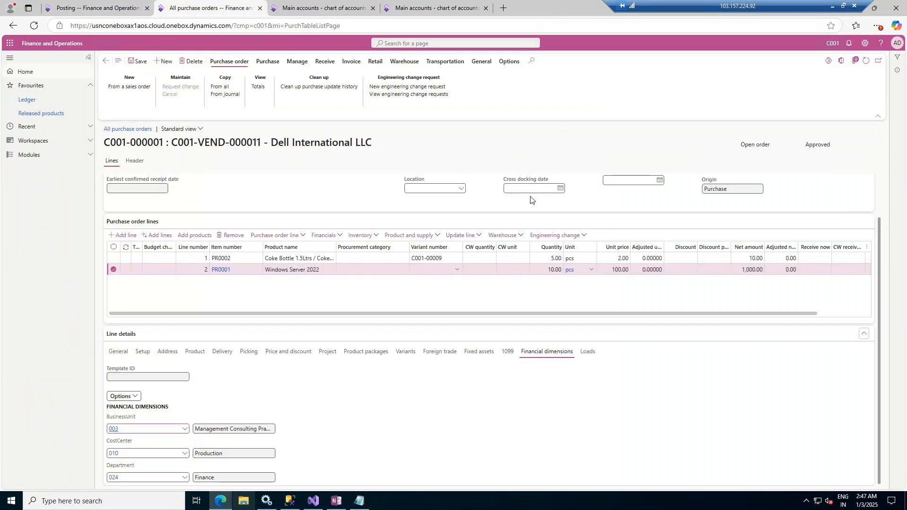
click(832, 9)
scroll(93, 279, up, 5)
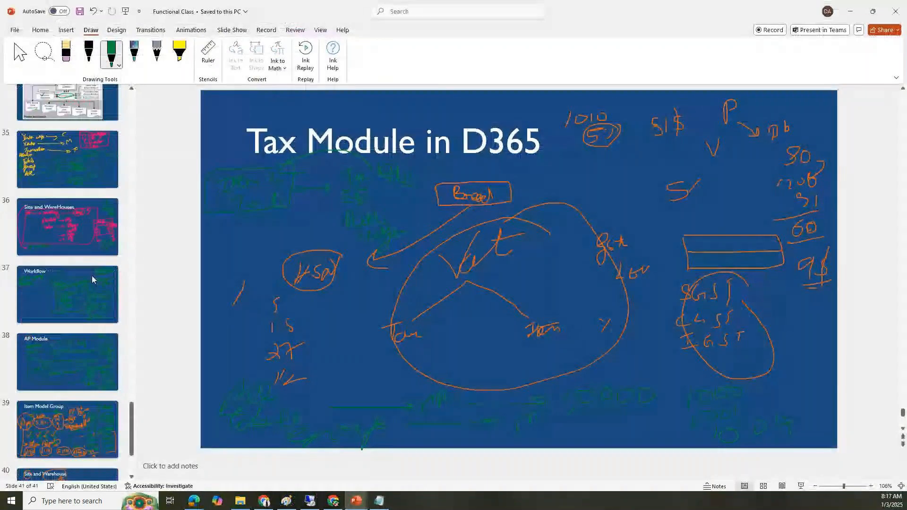
scroll(92, 276, up, 2)
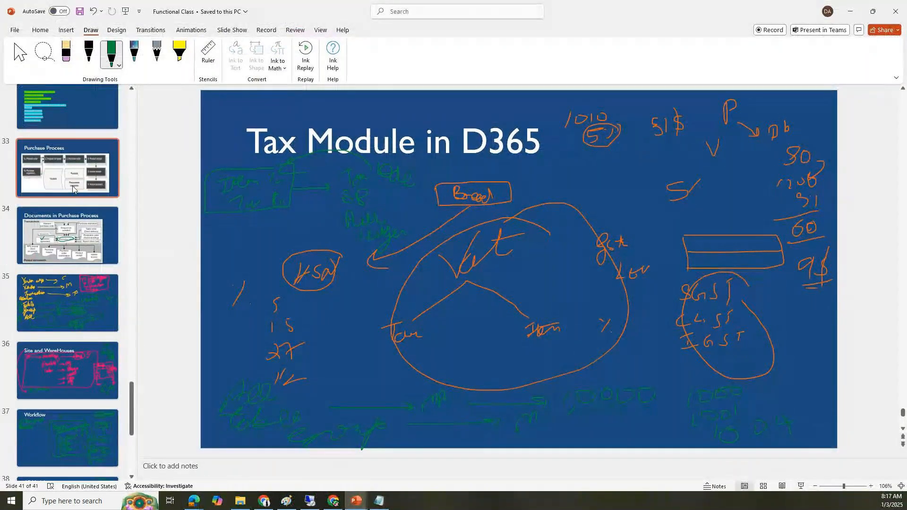
click(73, 183)
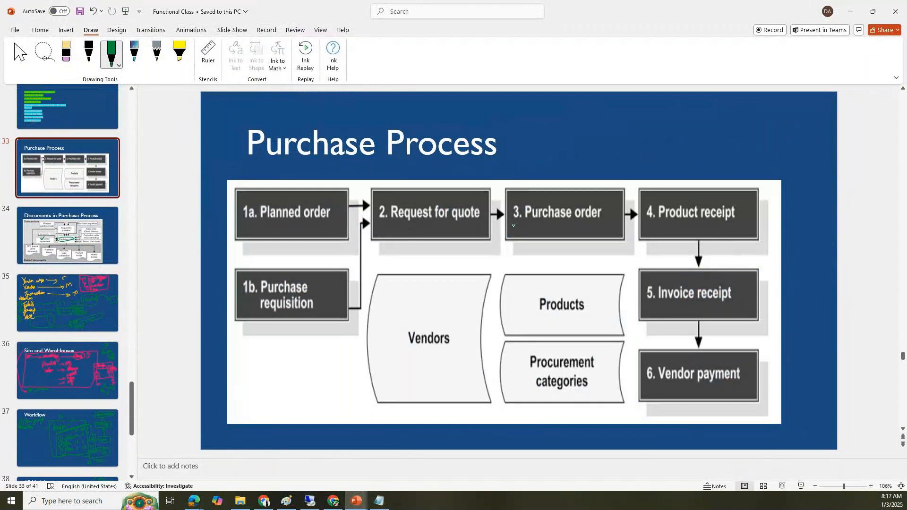
drag(573, 214, 608, 188)
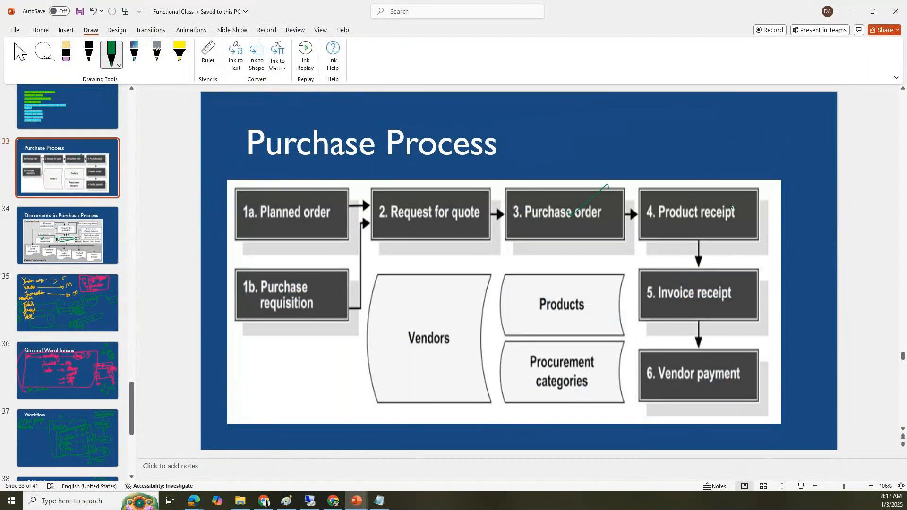
drag(702, 204, 733, 194)
Show the Documents in Purchase Process slide and circle Purchase inquiry and Purchase order confirmation with the pen.
click(88, 242)
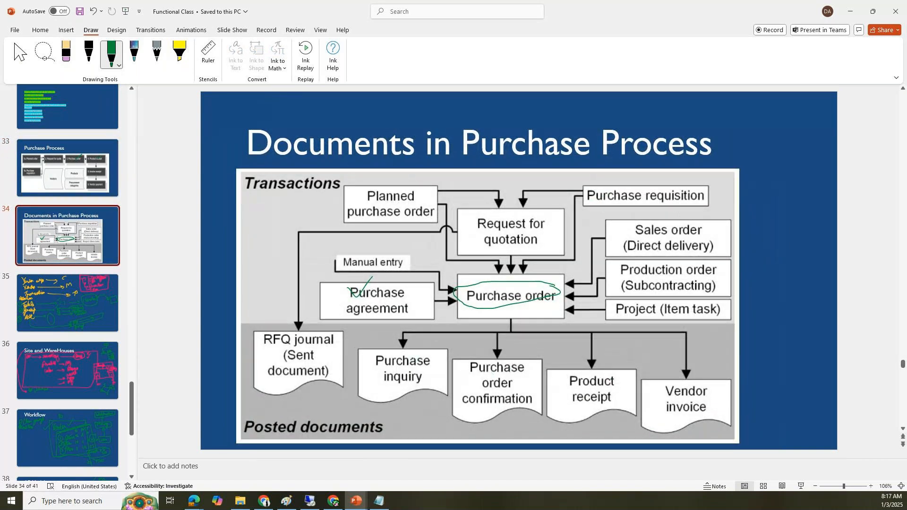
mouse_move(426, 359)
mouse_down()
mouse_move(424, 401)
mouse_move(432, 356)
mouse_up()
mouse_move(513, 356)
mouse_down()
mouse_move(464, 396)
mouse_move(472, 403)
mouse_move(468, 355)
mouse_up()
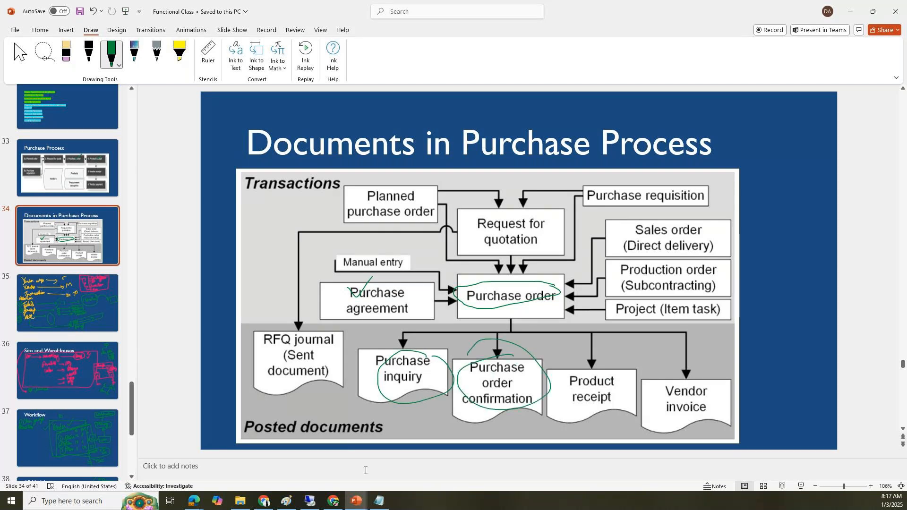
Switch back to the remote Finance and Operations session and generate a purchase inquiry for the Dell International LLC purchase order.
click(310, 501)
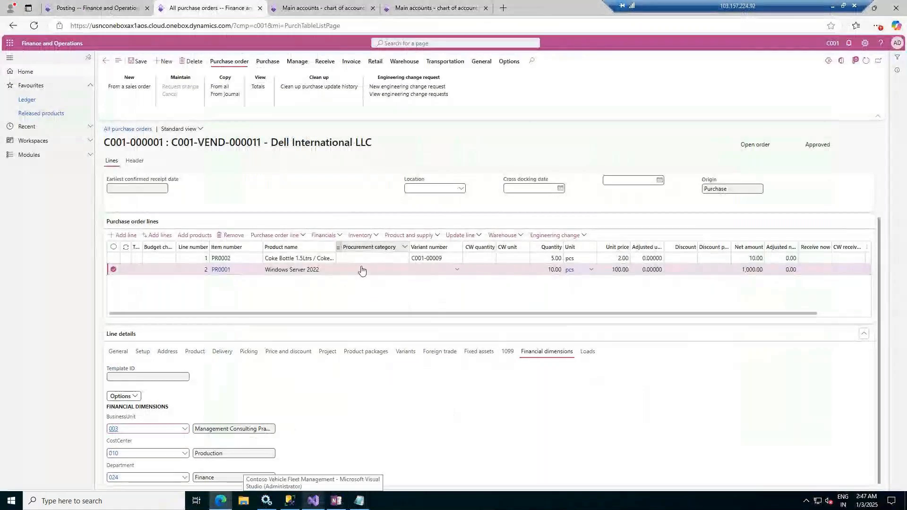
click(266, 65)
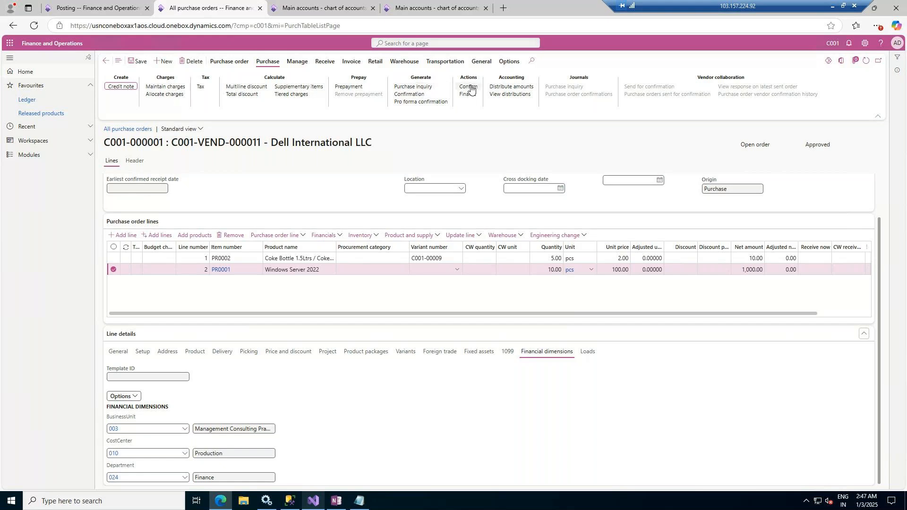
click(421, 88)
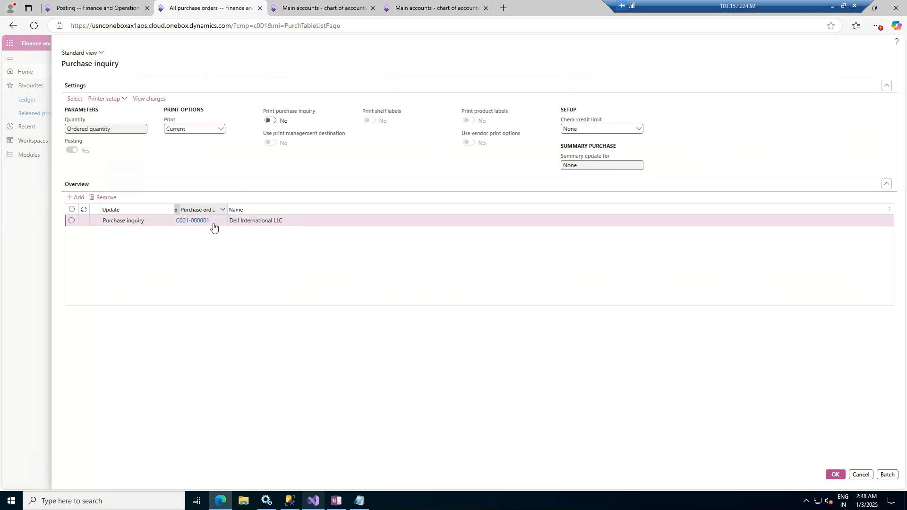
click(836, 475)
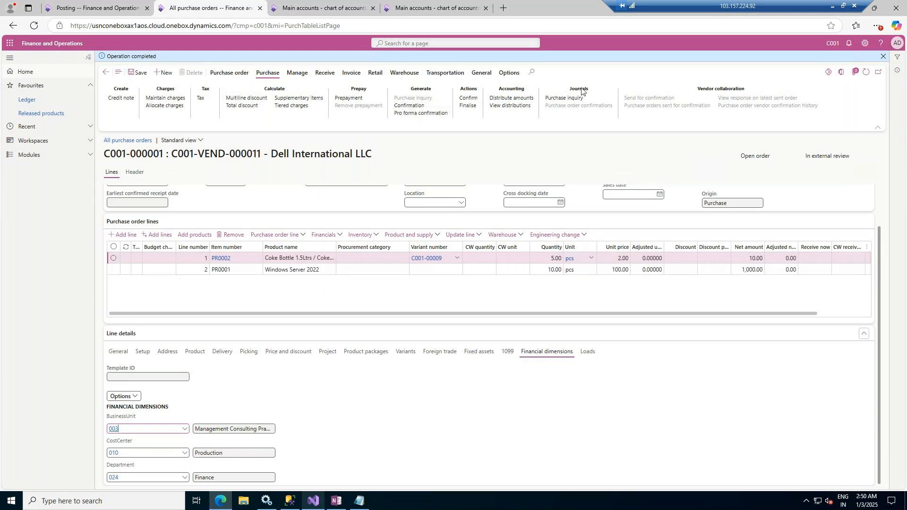
Confirm the Dell International LLC purchase order with document date 1/3/2025 and payment terms 30D, and view its confirmation journal.
click(419, 105)
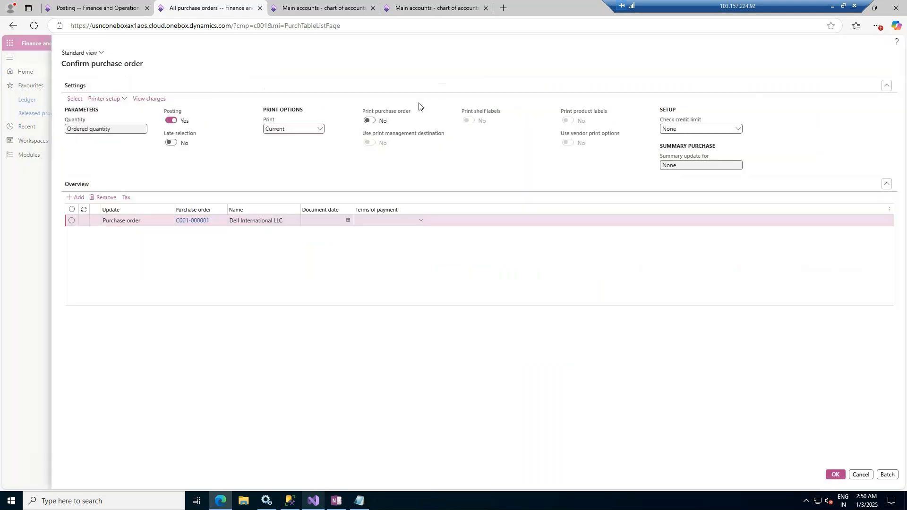
click(348, 220)
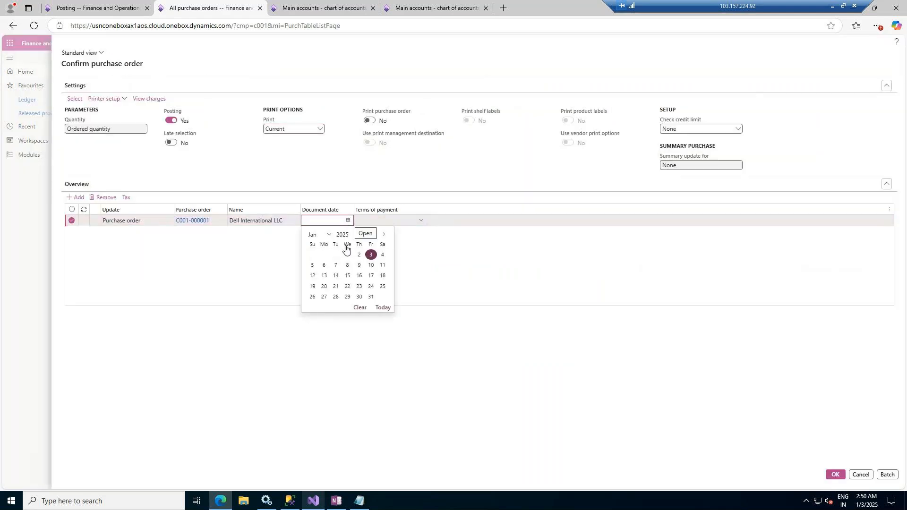
click(370, 255)
click(420, 222)
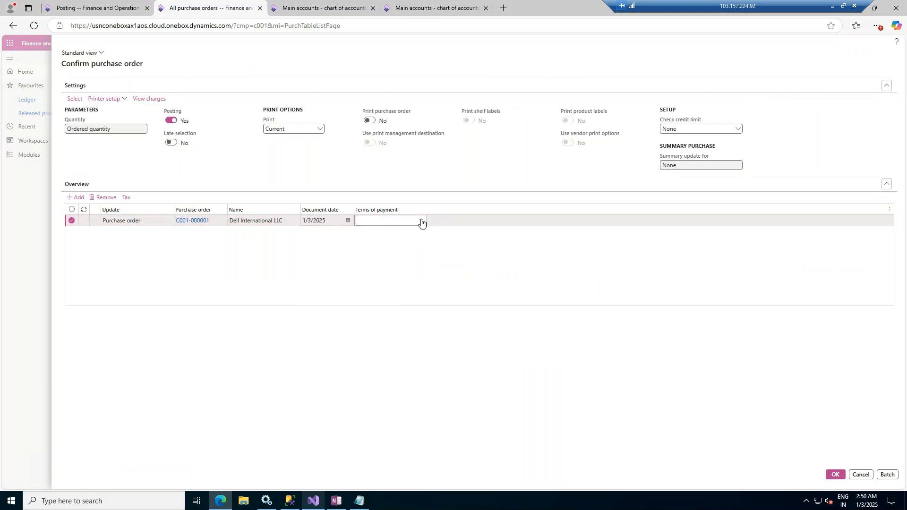
click(422, 222)
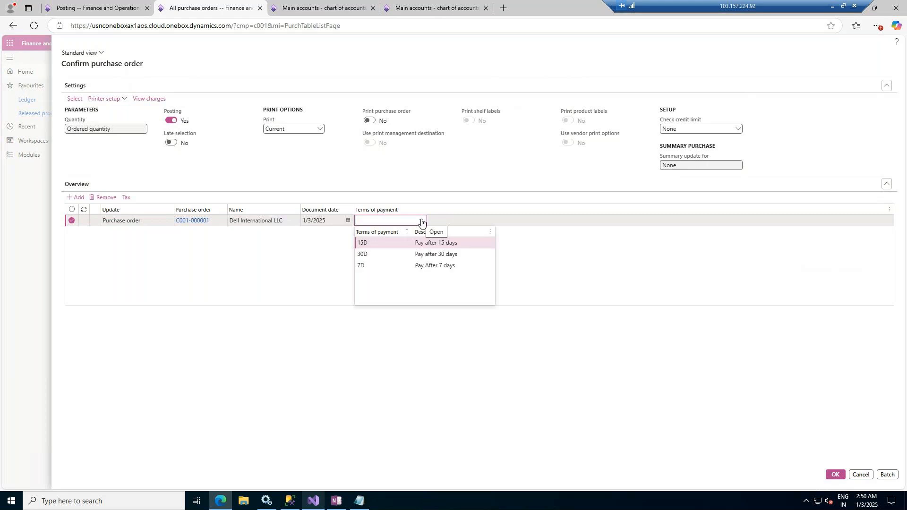
click(430, 253)
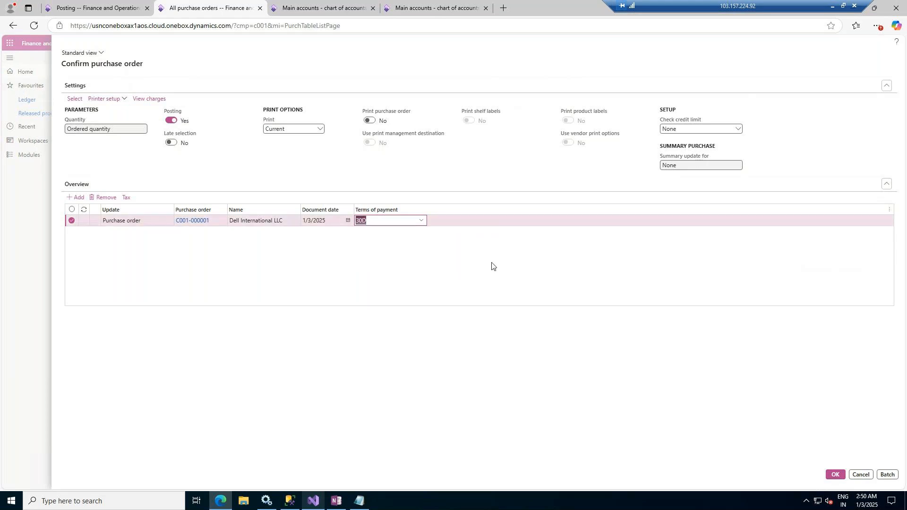
click(835, 475)
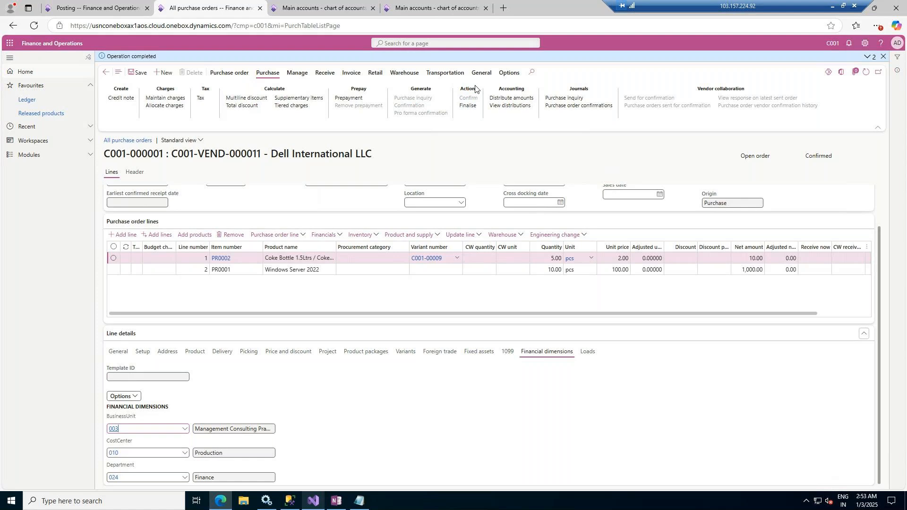
click(579, 106)
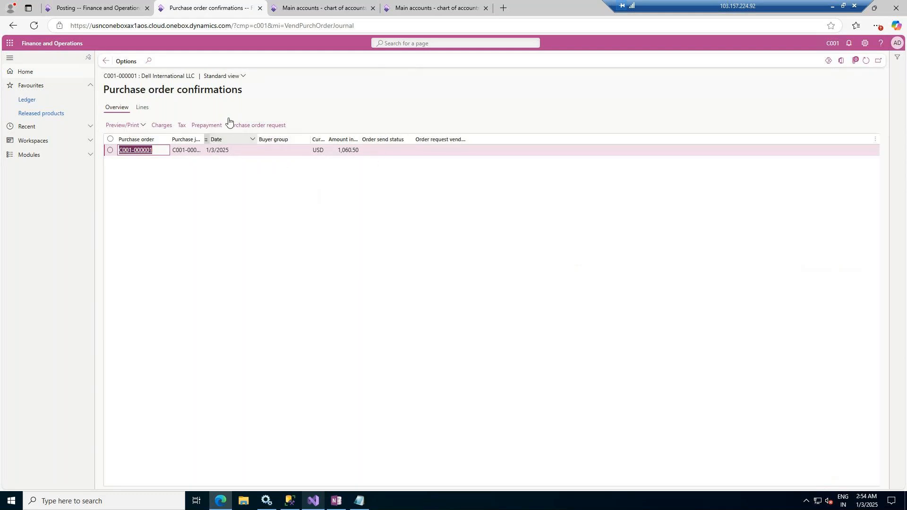
click(104, 65)
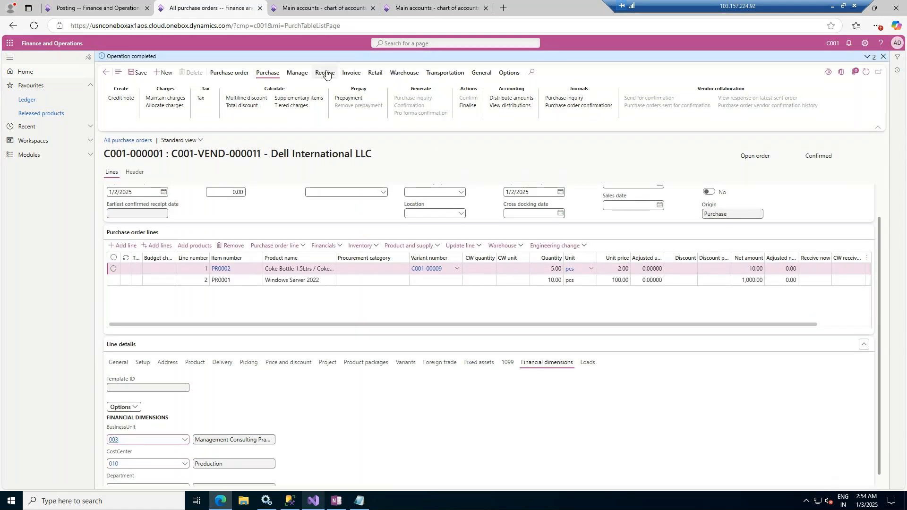
Post the purchase order's receipts list with document date 1/3/2025 and payment terms 30D, and return to the inventory posting page.
click(325, 72)
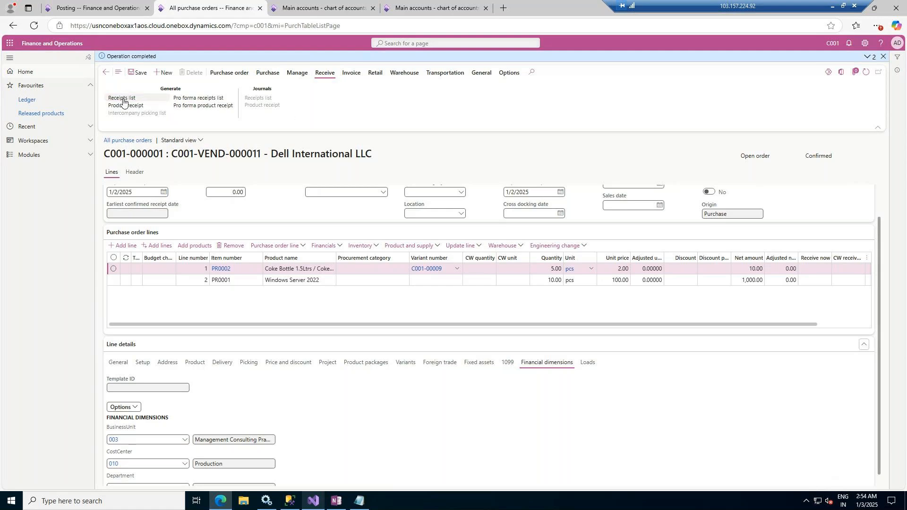
click(123, 98)
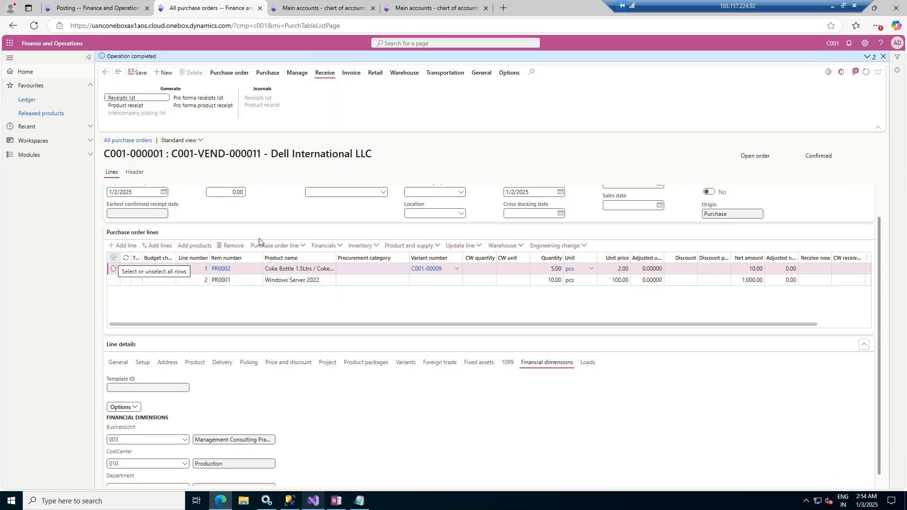
click(127, 100)
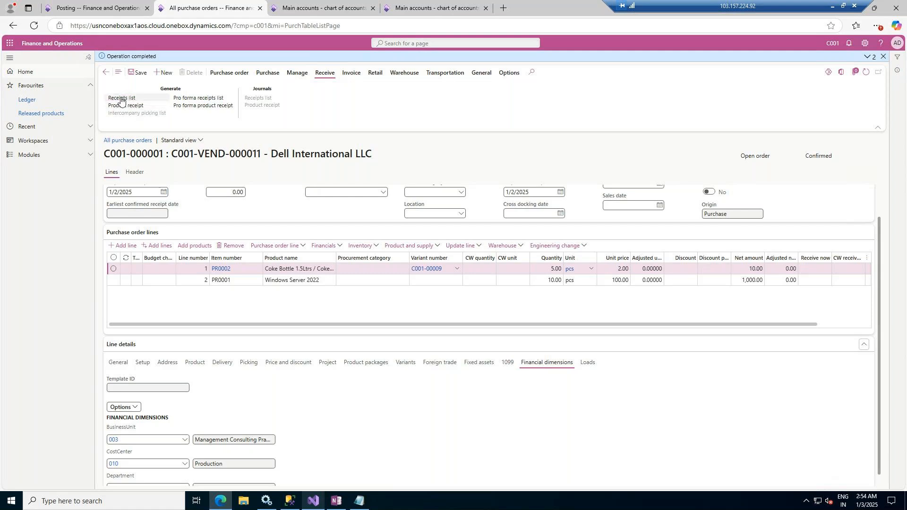
click(124, 106)
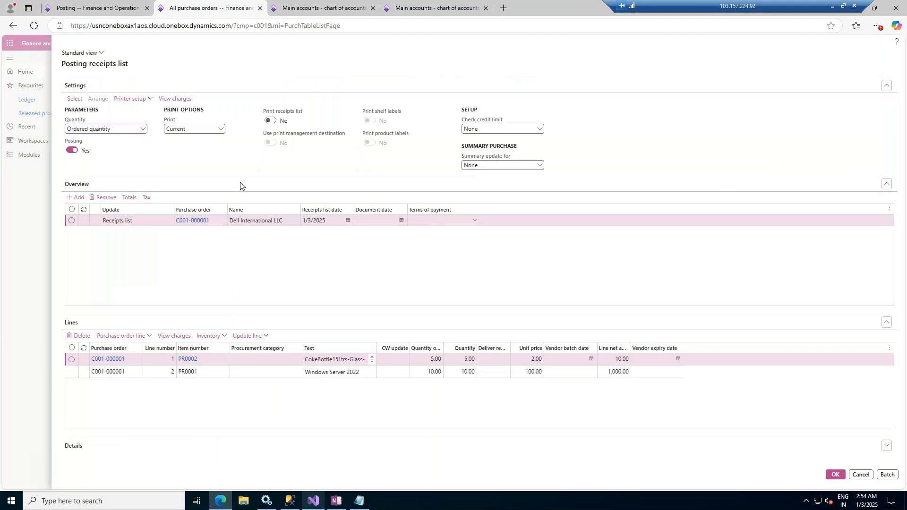
click(400, 220)
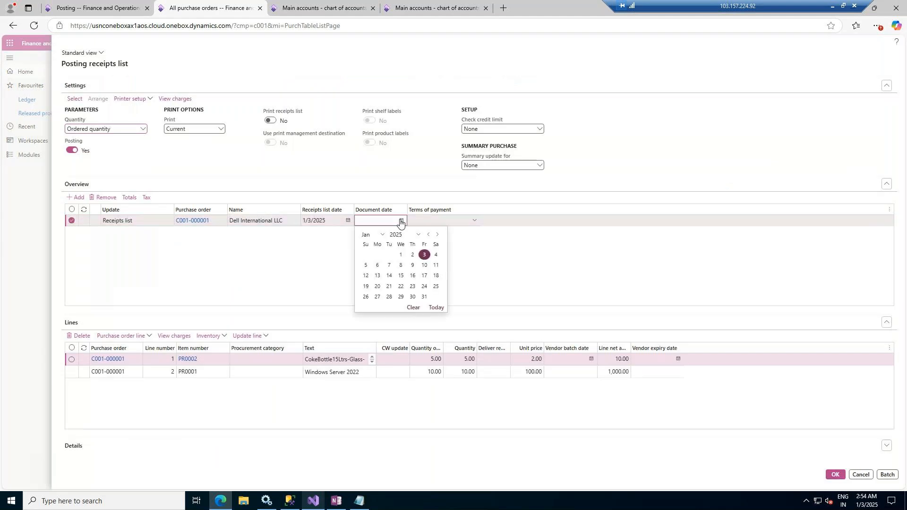
click(424, 255)
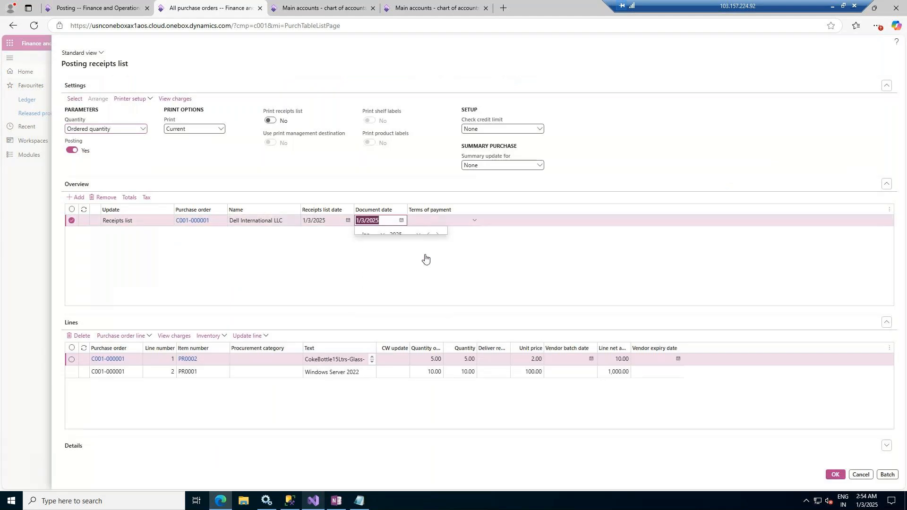
click(473, 222)
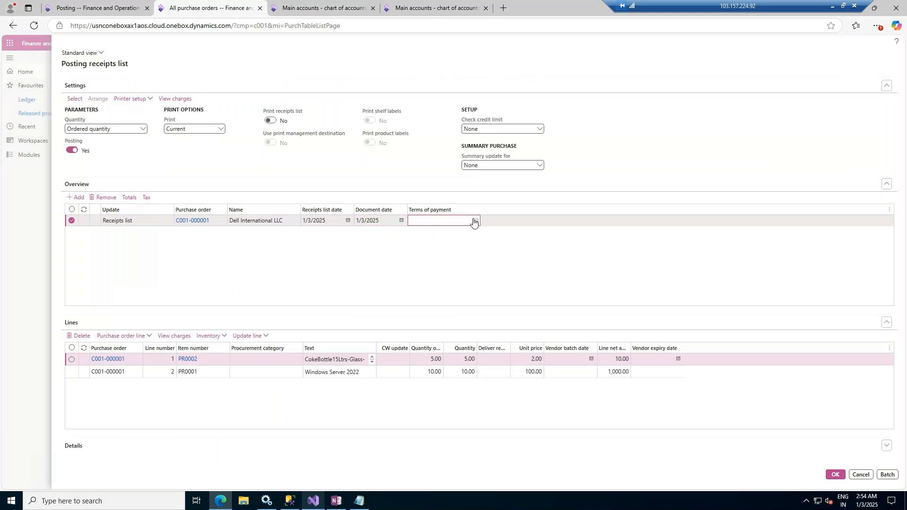
click(473, 221)
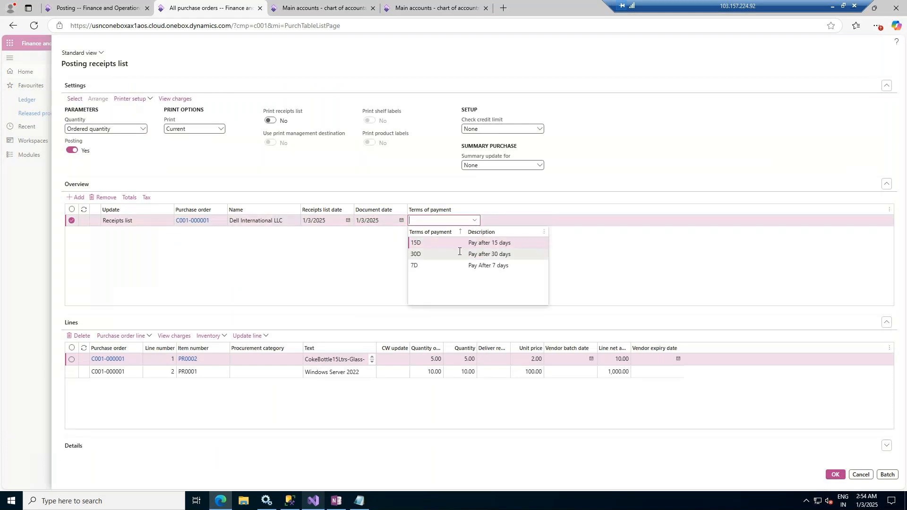
click(480, 253)
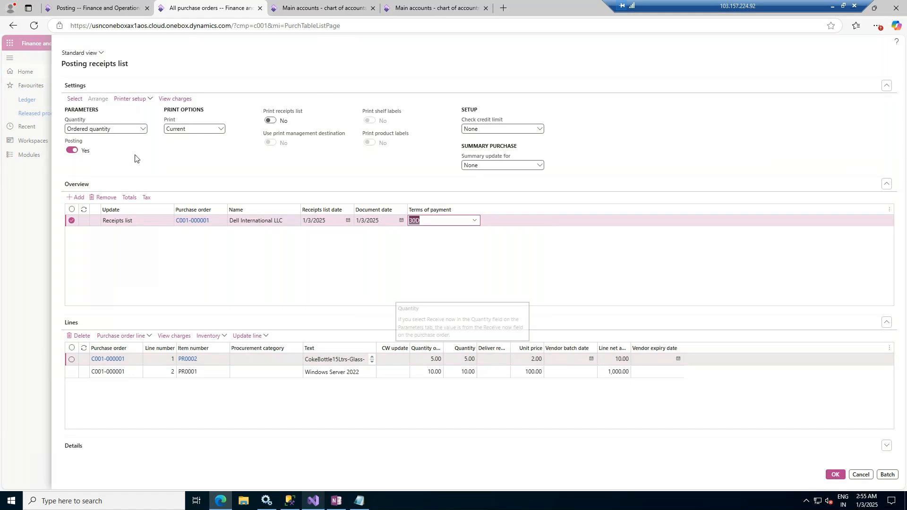
click(835, 475)
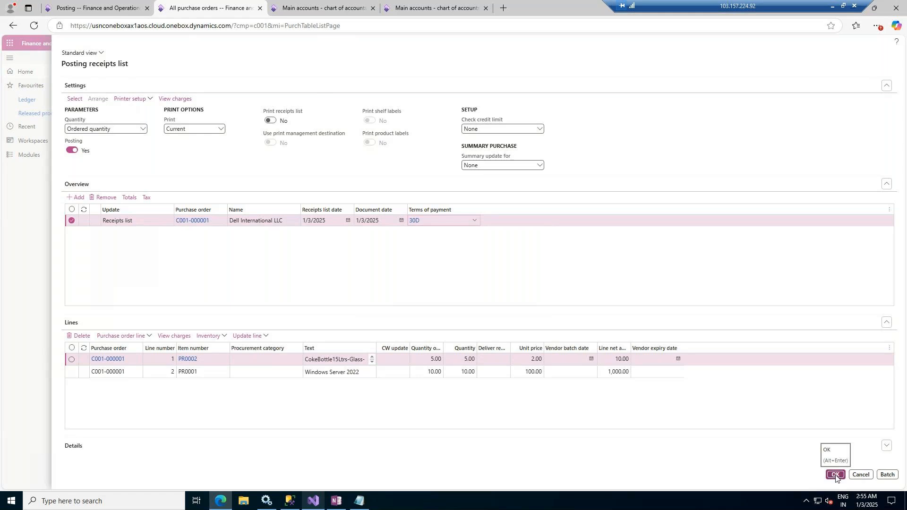
click(836, 476)
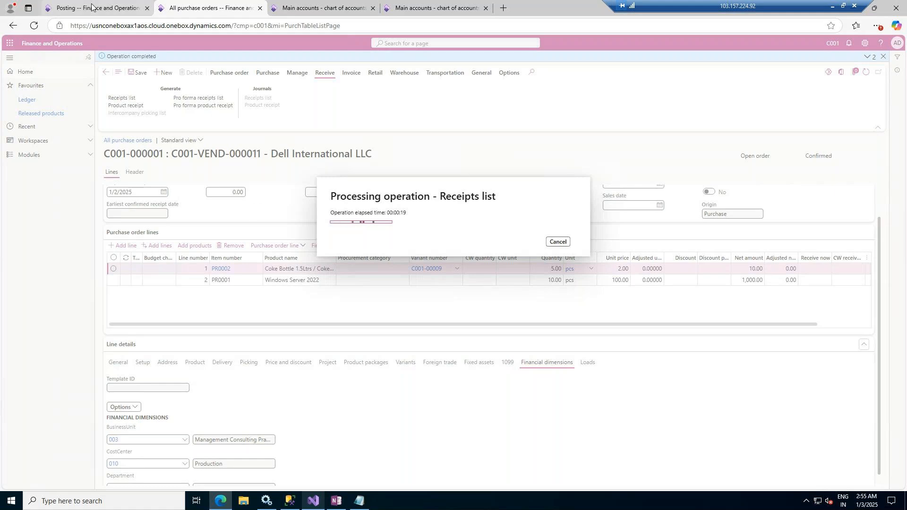
click(107, 13)
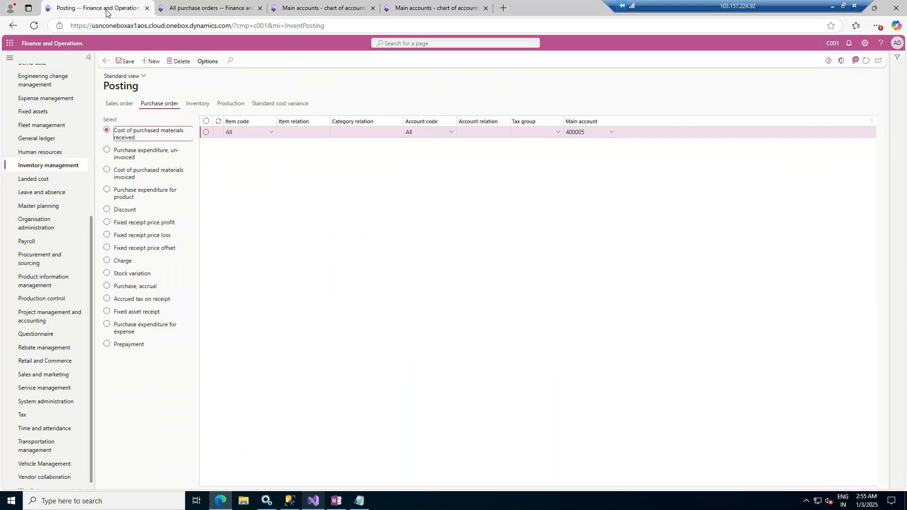
Open the released products under Product information management, and return to the Dell International LLC purchase order.
click(40, 284)
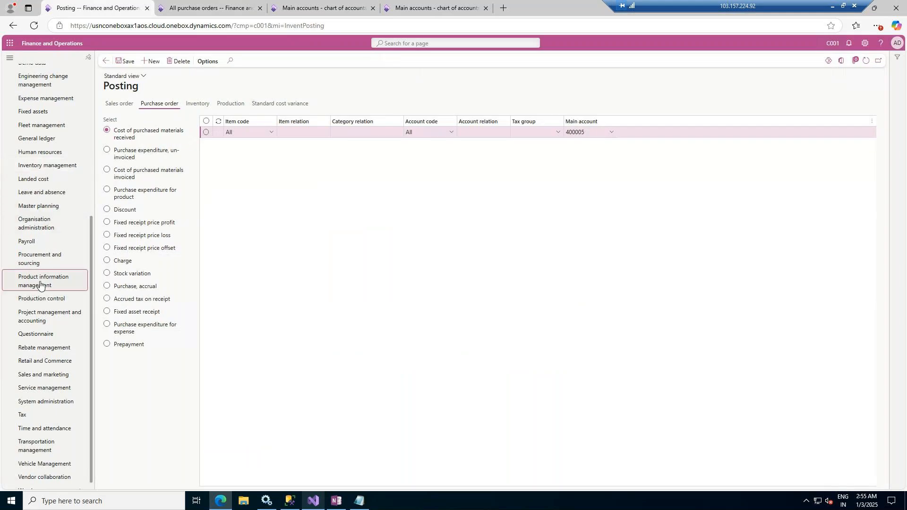
click(126, 173)
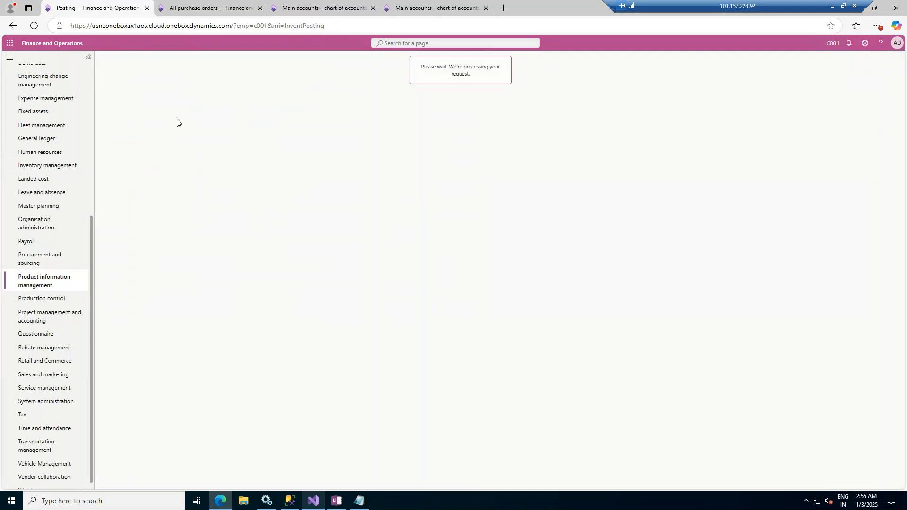
click(220, 9)
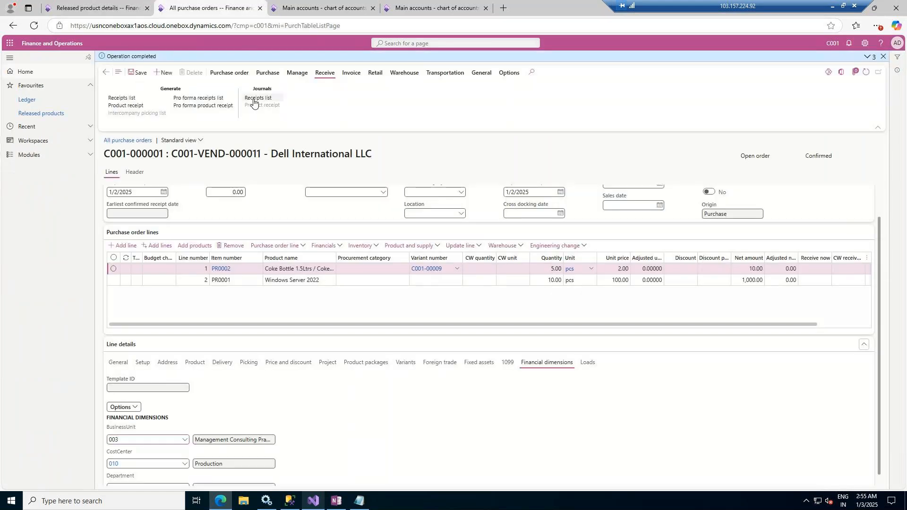
Start a product receipt for the Dell International LLC purchase order and copy the purchase order number into its product receipt field.
click(125, 107)
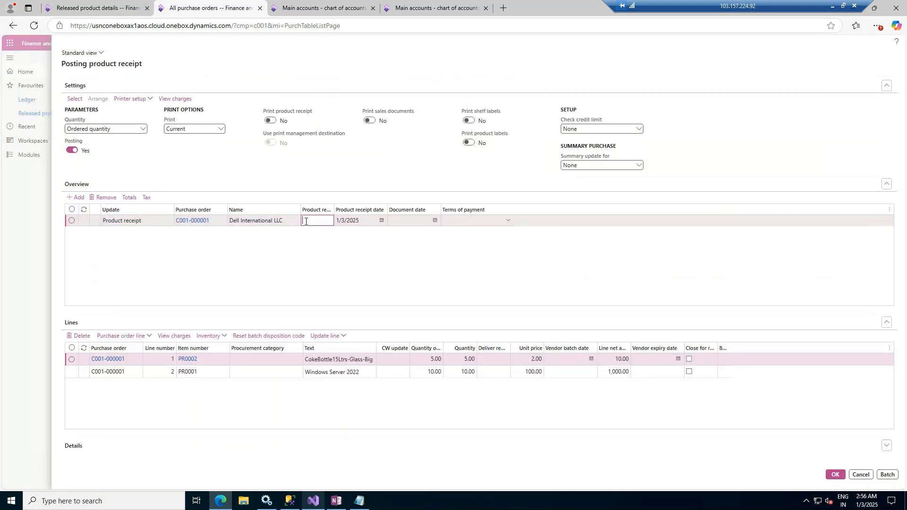
click(201, 225)
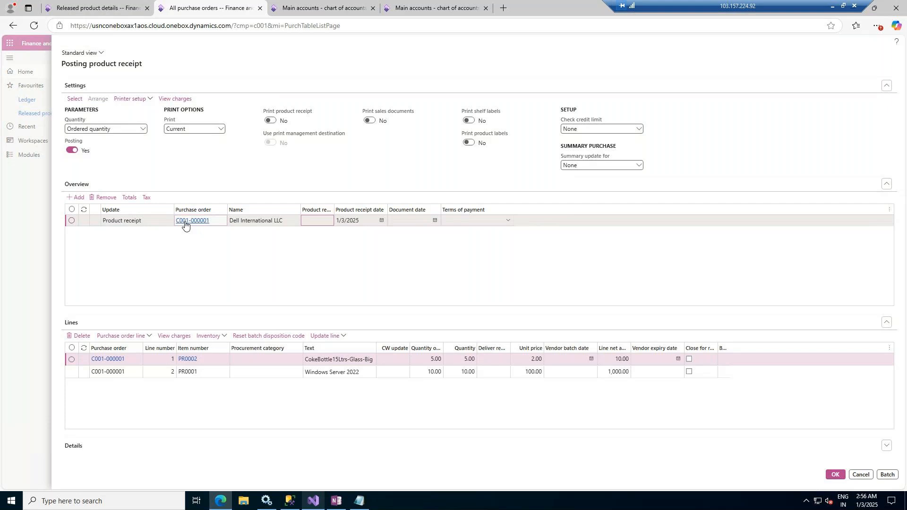
drag(185, 225, 165, 230)
key(ctrl+c)
click(316, 220)
key(ctrl+v)
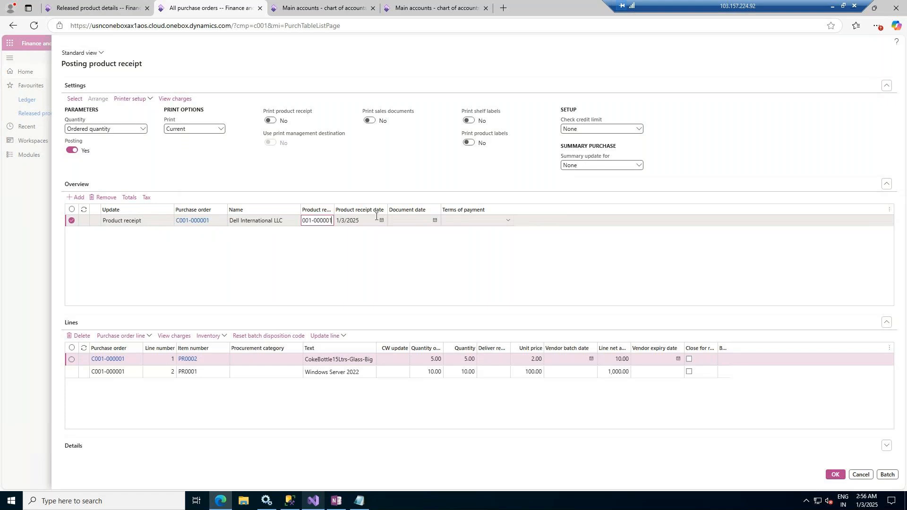
Try to post the product receipt with document date 1/3/2025 and payment terms 30D.
click(435, 221)
click(460, 254)
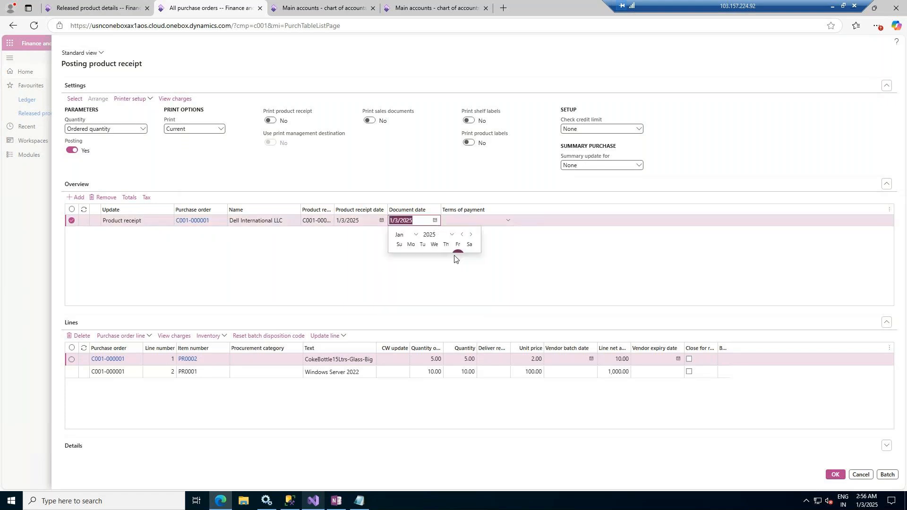
click(508, 222)
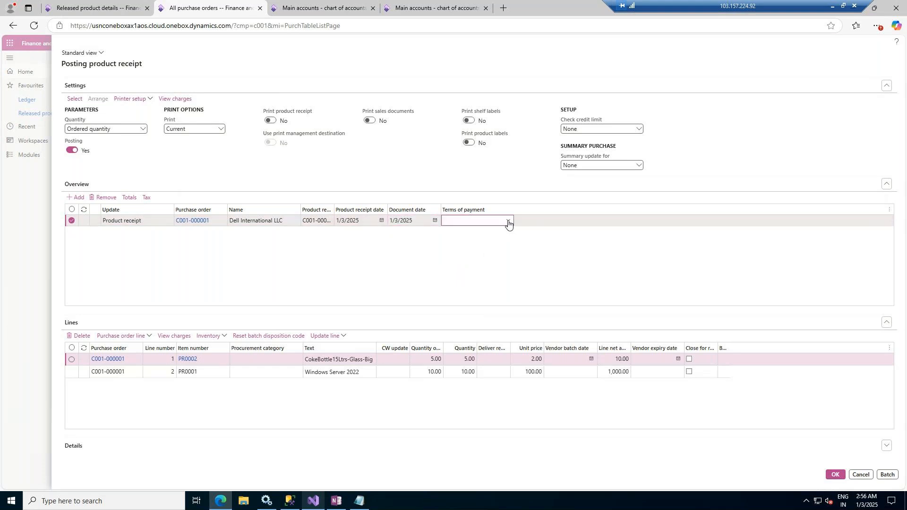
click(509, 221)
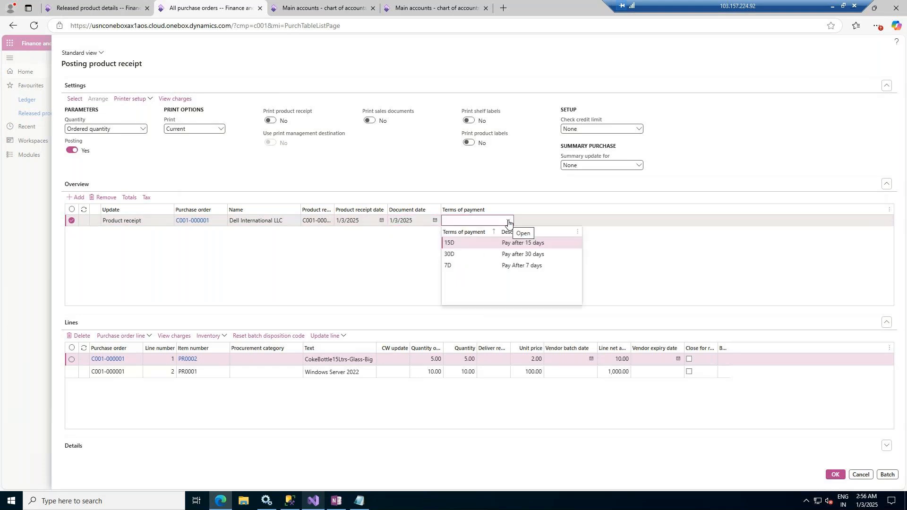
click(509, 254)
click(835, 475)
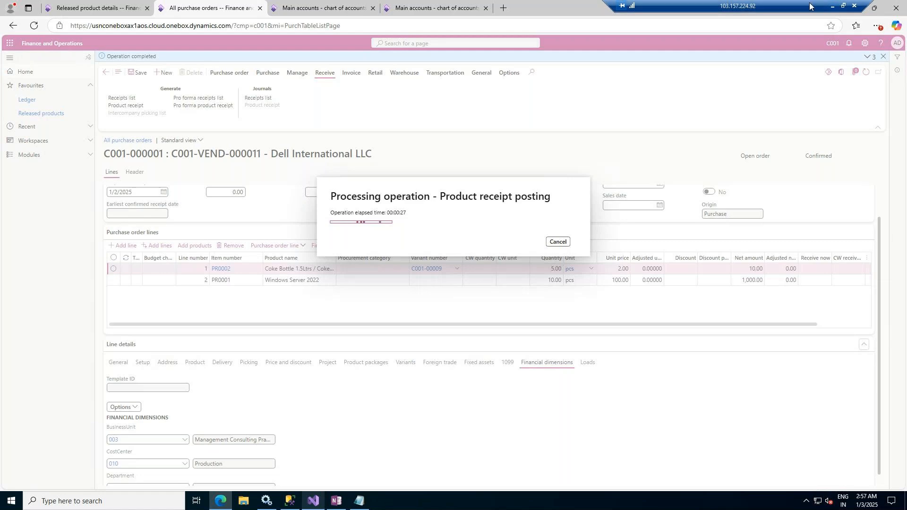
Switch to the PowerPoint presentation and show slide 30, the first Accounts Payables – Topics To cover slide.
click(833, 6)
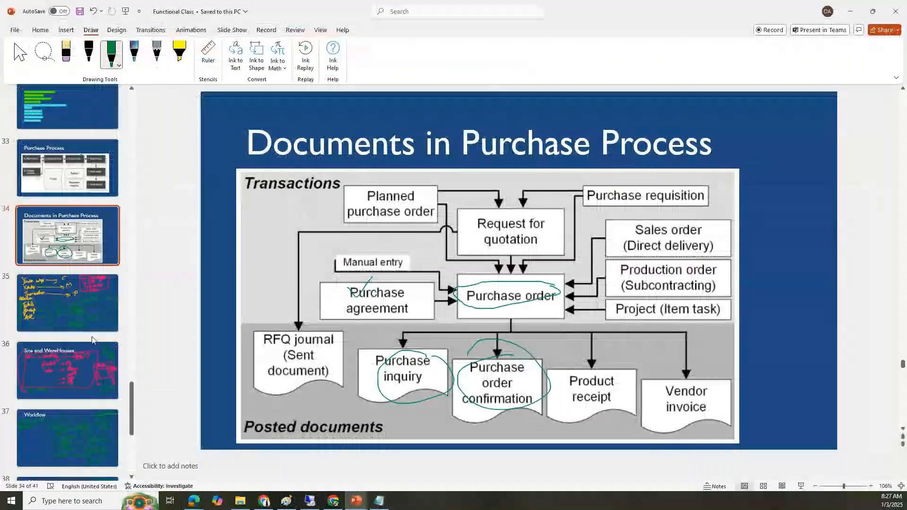
scroll(55, 312, up, 5)
scroll(55, 313, up, 3)
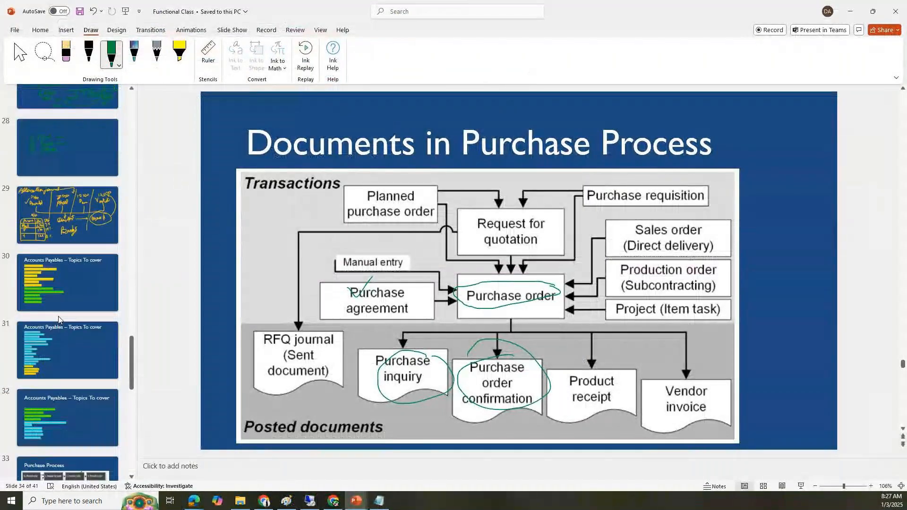
click(64, 265)
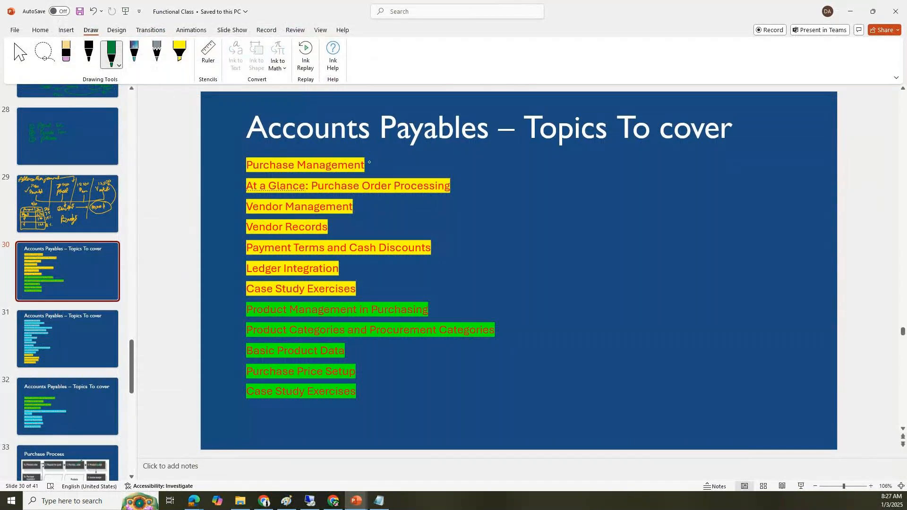
Tick the topics covered so far with the green pen, from Purchase Management down to Product Management in Purchasing.
drag(370, 161, 385, 160)
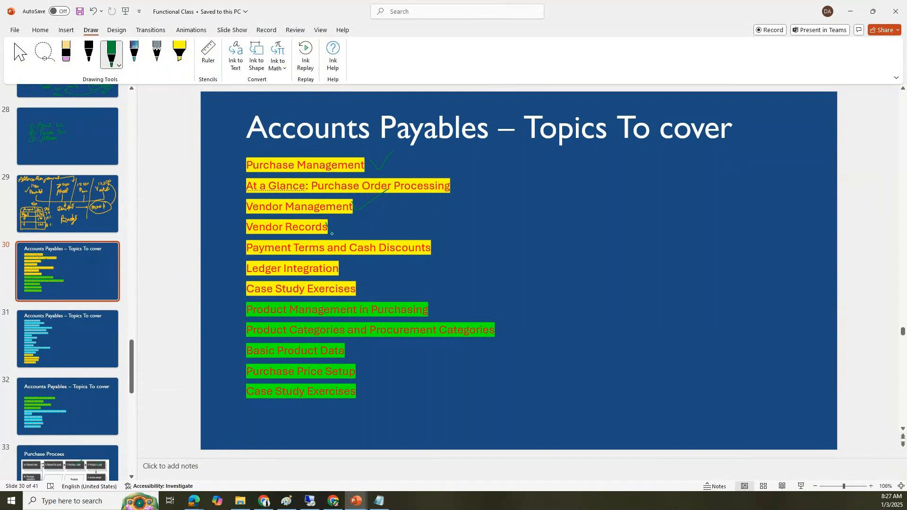
drag(279, 246, 306, 238)
drag(334, 268, 354, 261)
drag(406, 307, 449, 293)
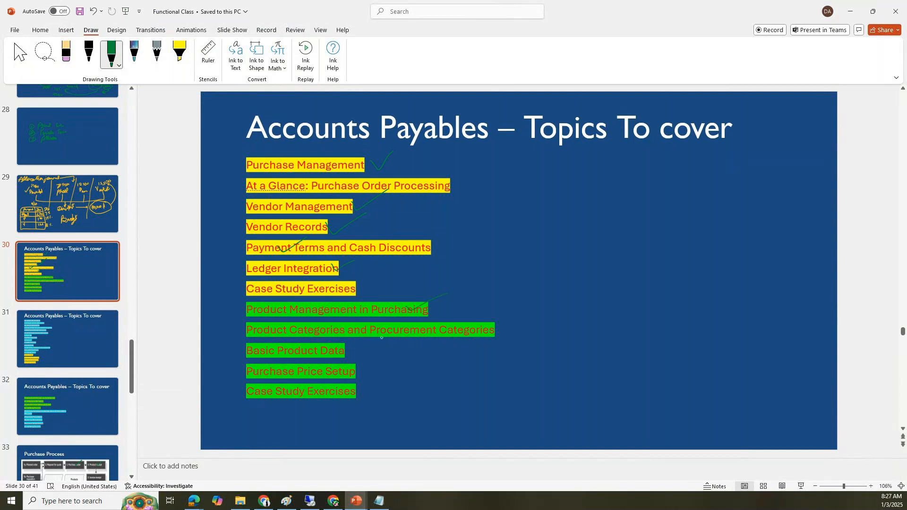
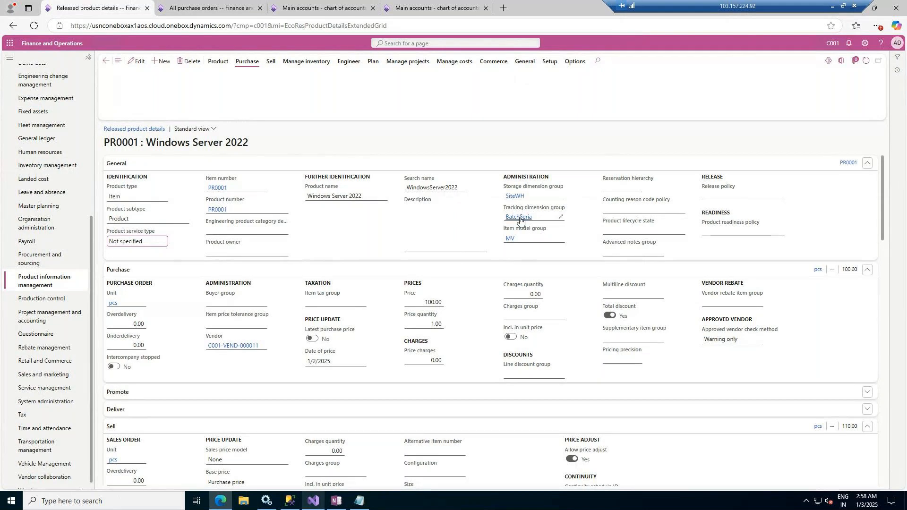
Check the Windows Server 2022 product's tracking dimension group, and read the purchase order's product receipt error details.
mouse_move(519, 219)
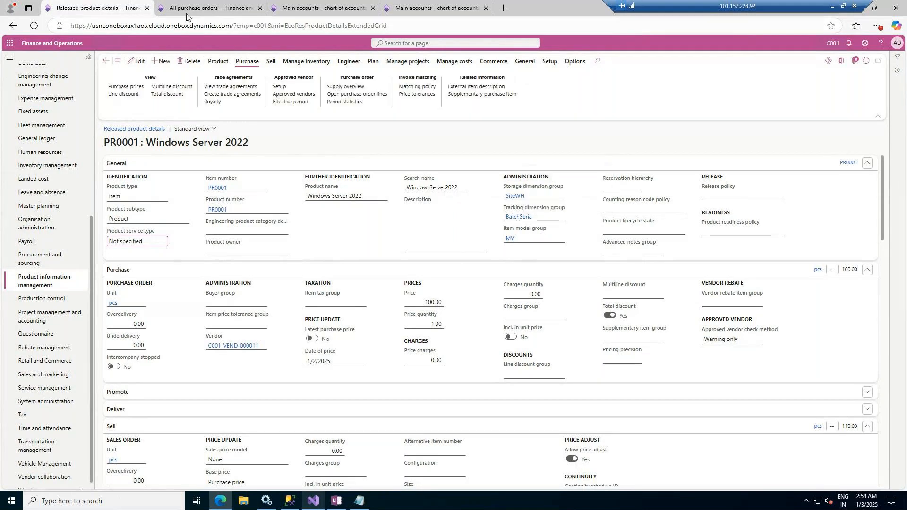
click(210, 8)
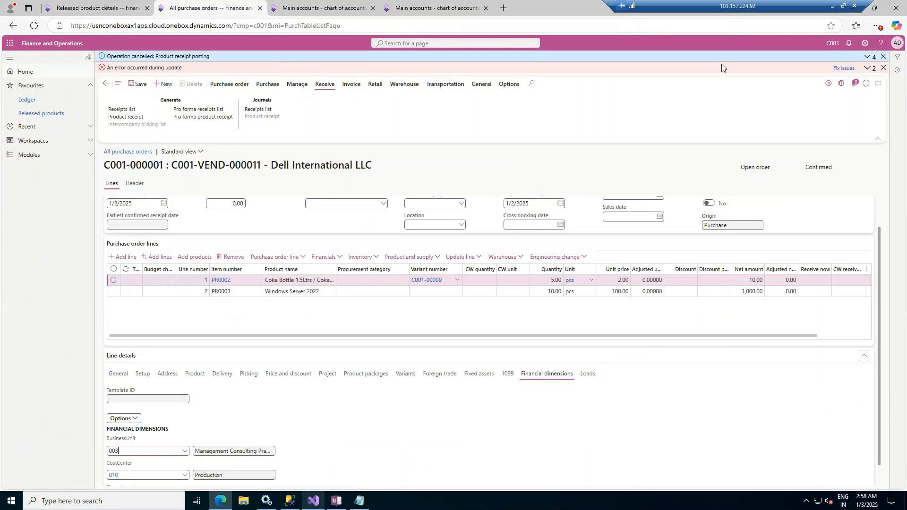
click(869, 68)
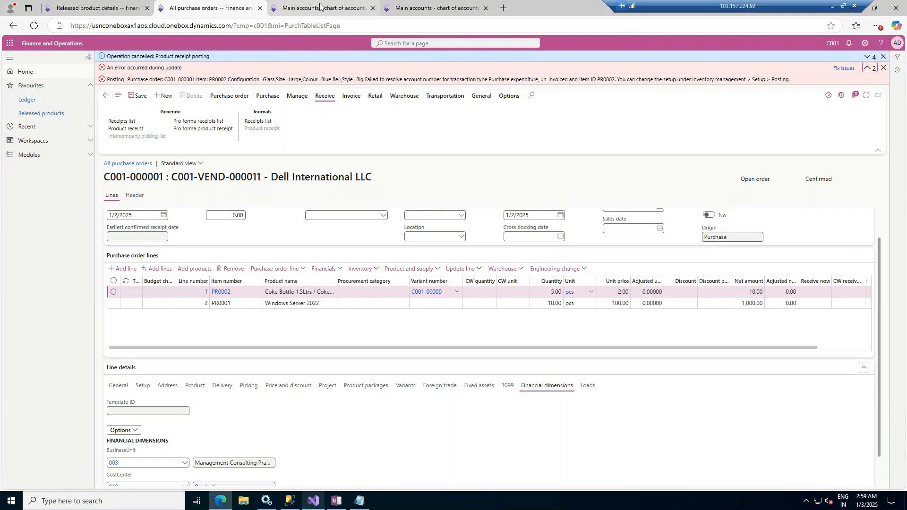
Open the purchase order accounts in the inventory posting setup and recheck the transaction type named in the purchase order's posting error.
click(99, 2)
click(44, 166)
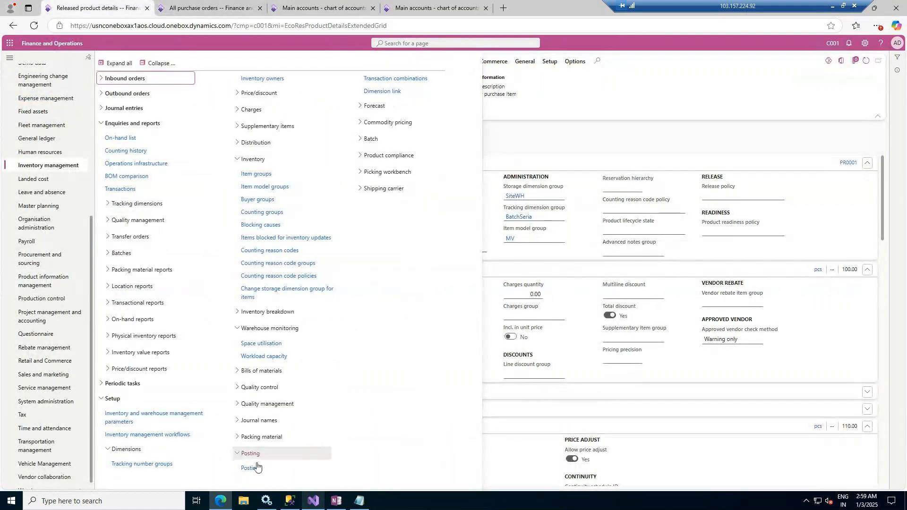
click(257, 469)
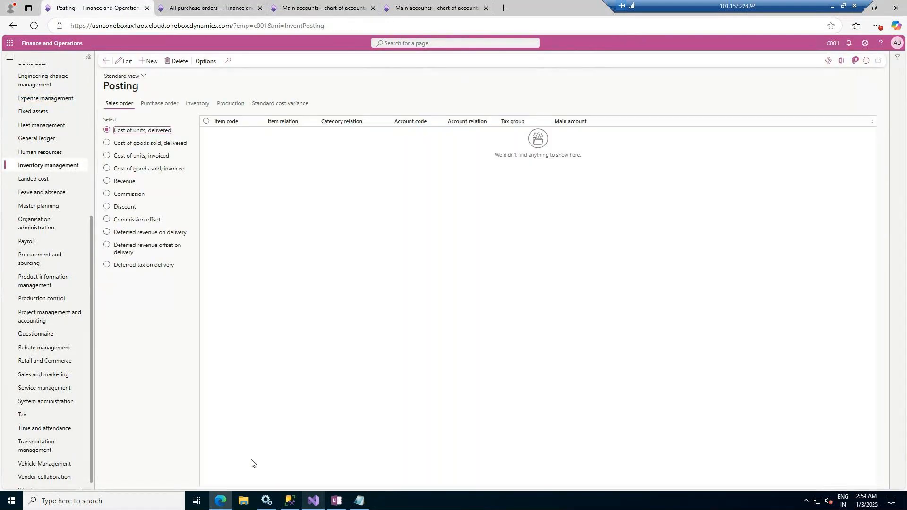
click(157, 105)
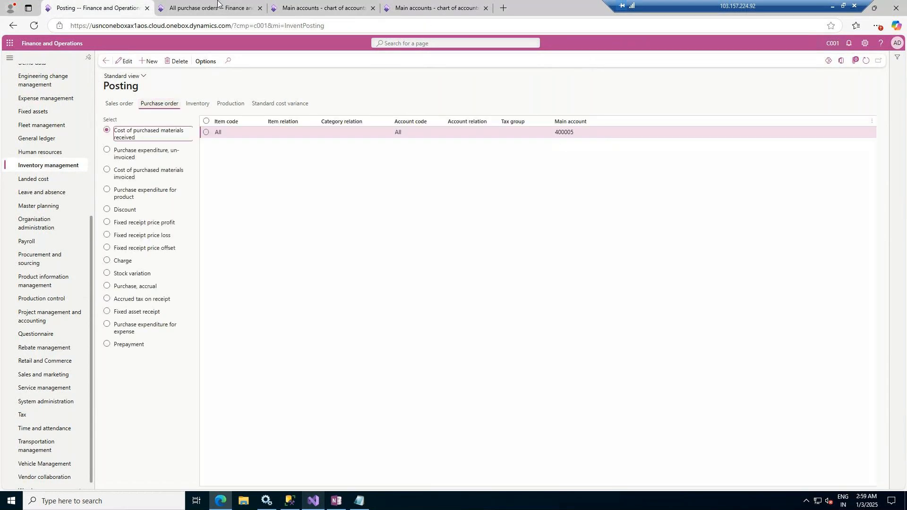
click(217, 3)
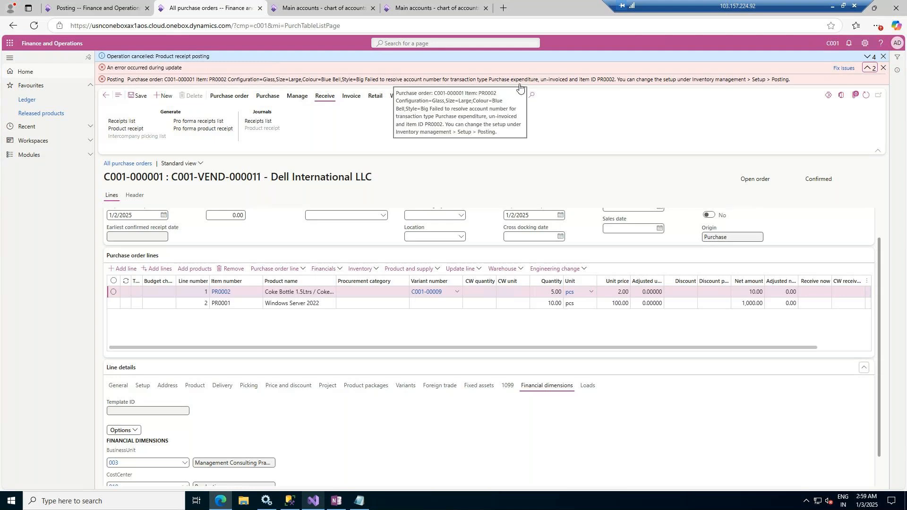
Add and save a Purchase expenditure, un-invoiced posting line for all items and all accounts with main account 400006.
click(116, 5)
click(122, 152)
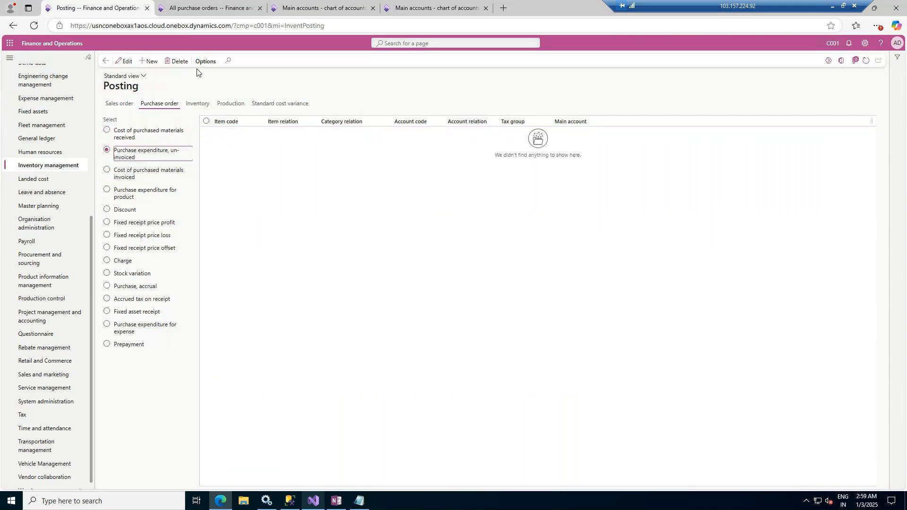
click(147, 61)
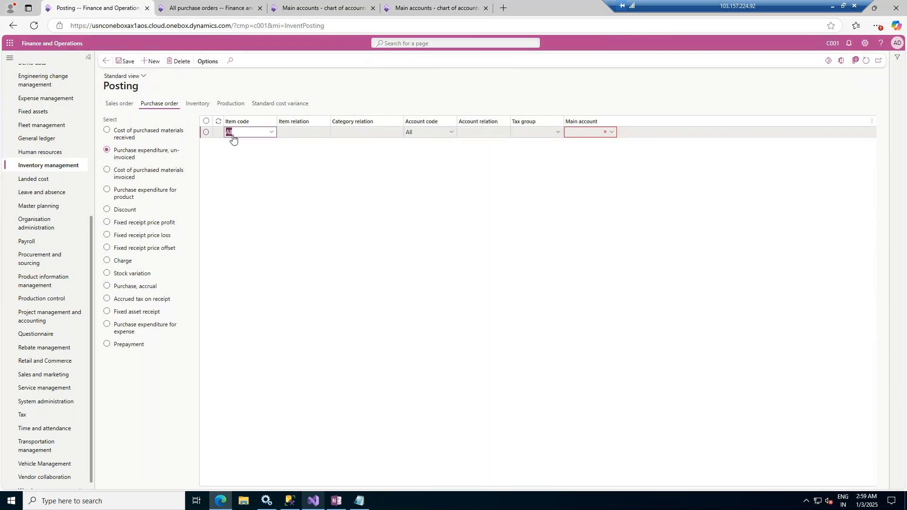
click(611, 132)
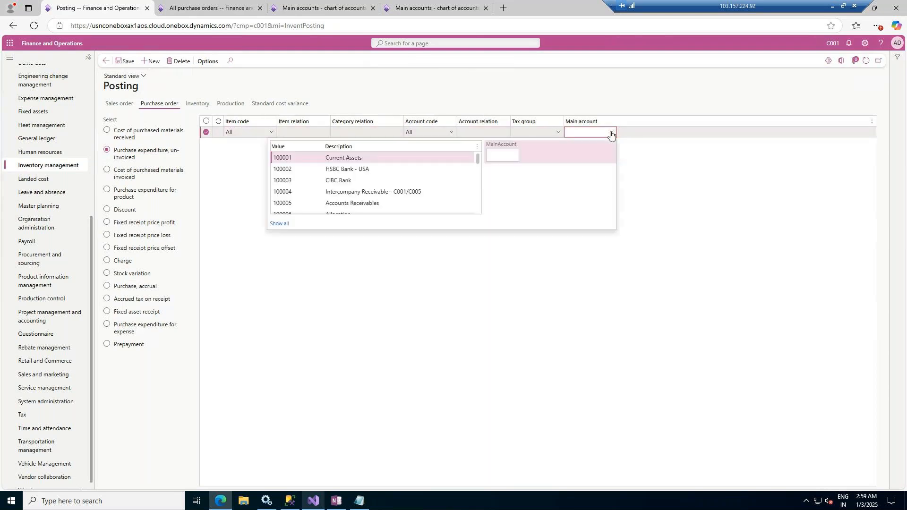
scroll(330, 180, down, 5)
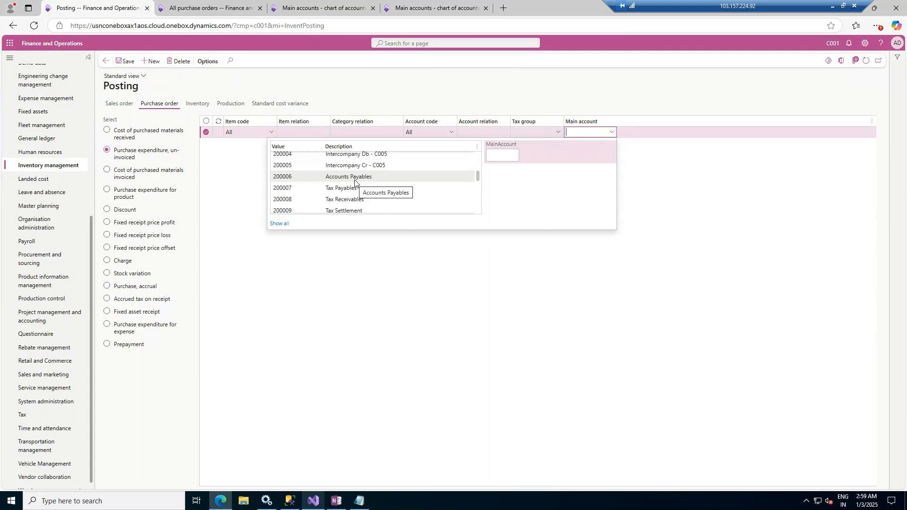
scroll(355, 183, down, 3)
scroll(369, 184, down, 3)
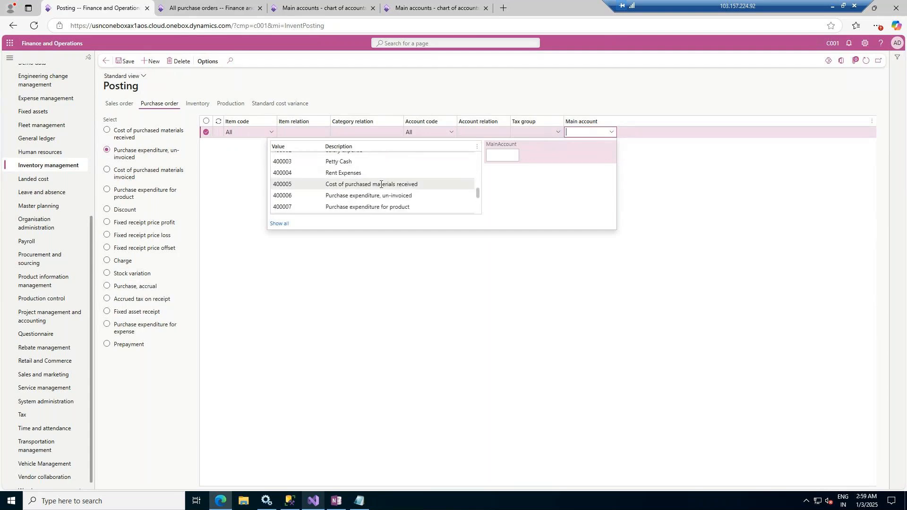
click(378, 196)
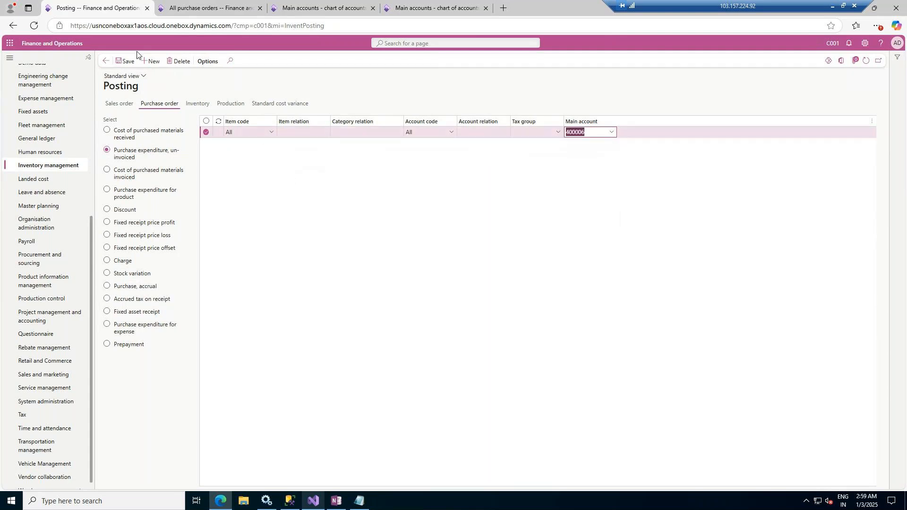
click(125, 61)
Check the main accounts for Cost of purchased materials invoiced, Purchase expenditure for product and Purchase expenditure for expense.
click(108, 171)
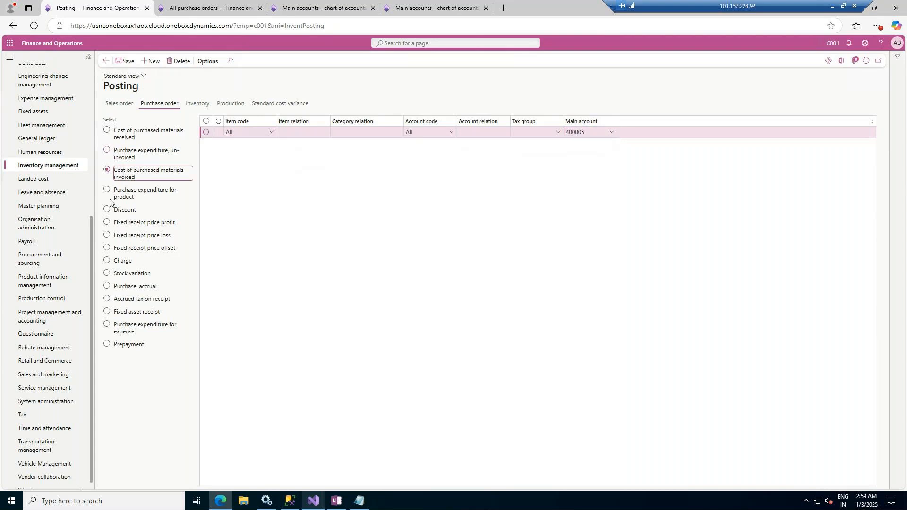
click(108, 190)
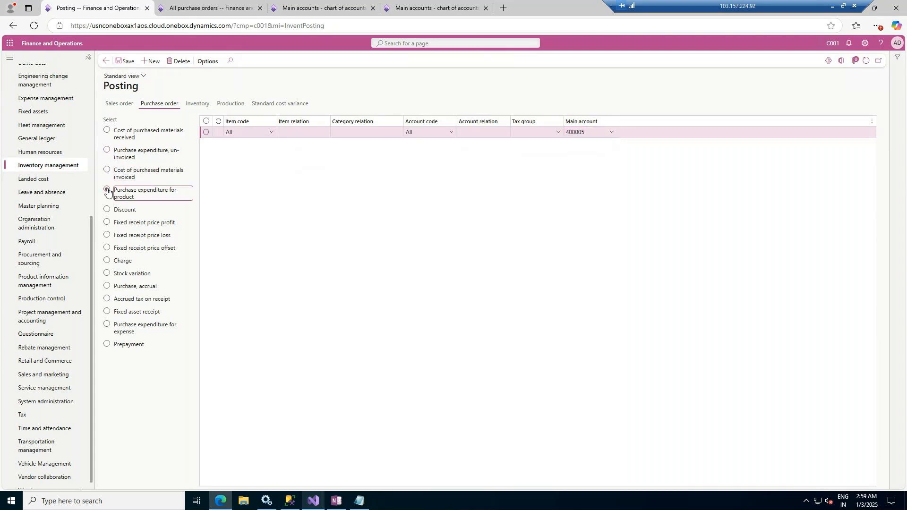
click(108, 326)
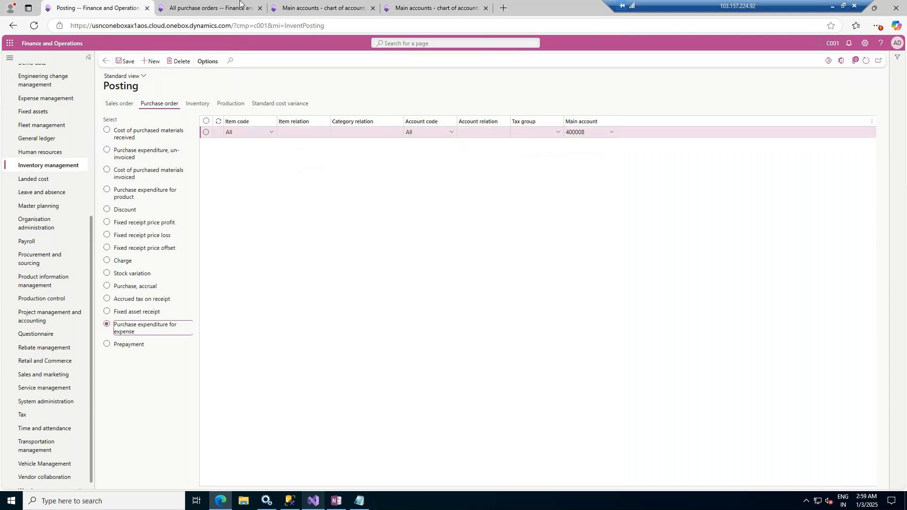
click(109, 170)
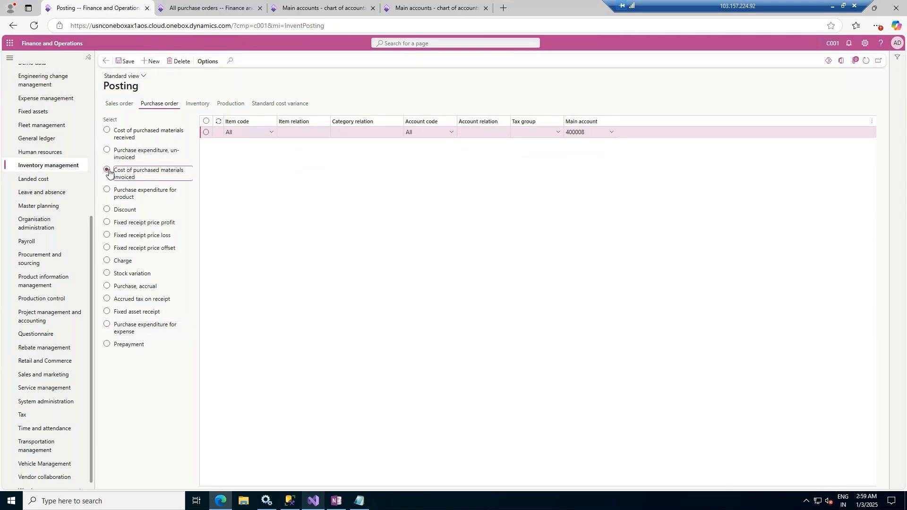
Return to the Dell International LLC purchase order and dismiss its posting error.
click(213, 6)
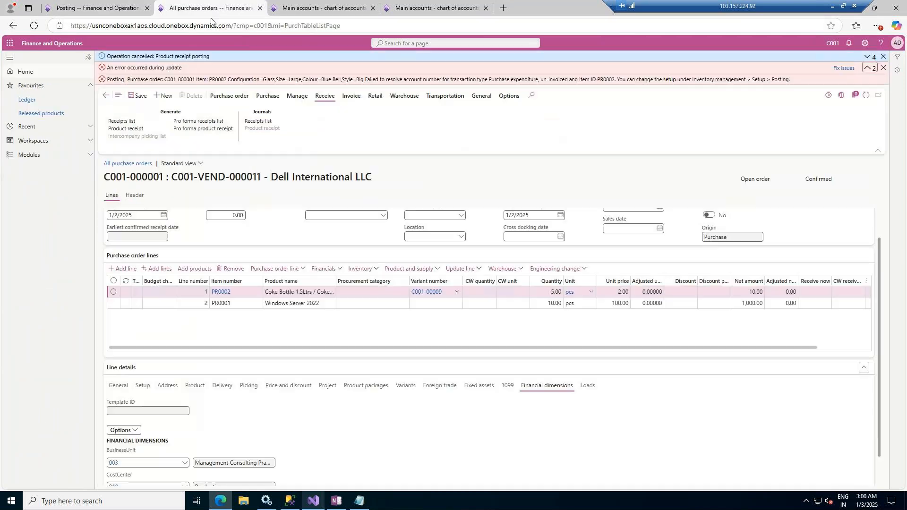
click(883, 68)
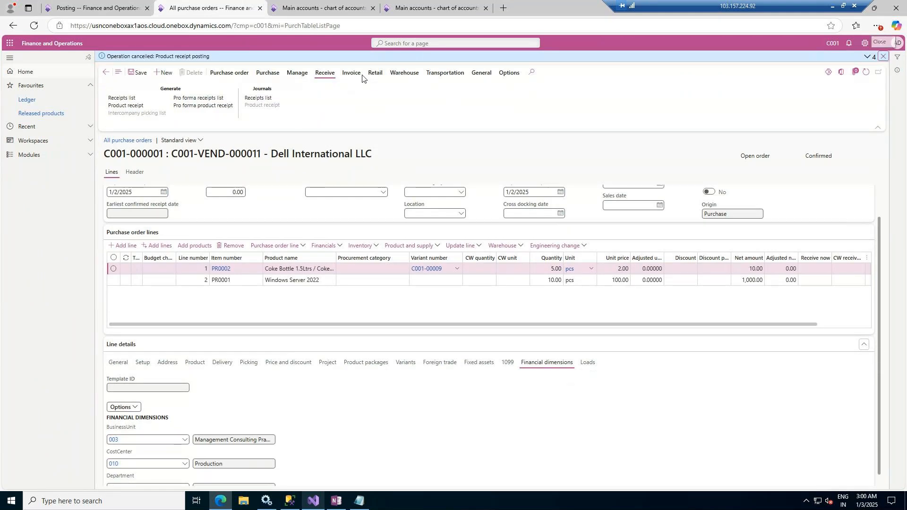
Open the product receipt posting for the Dell International LLC order and use the purchase order number as the product receipt number.
click(882, 56)
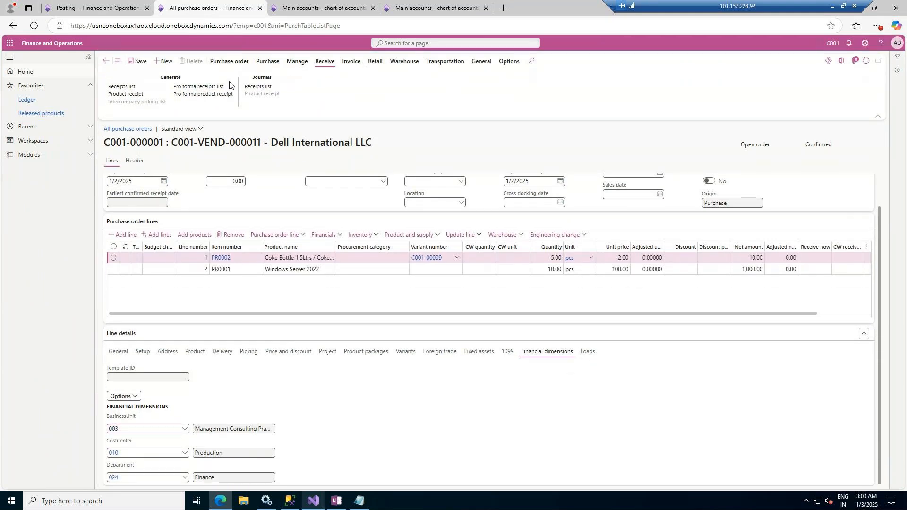
click(126, 94)
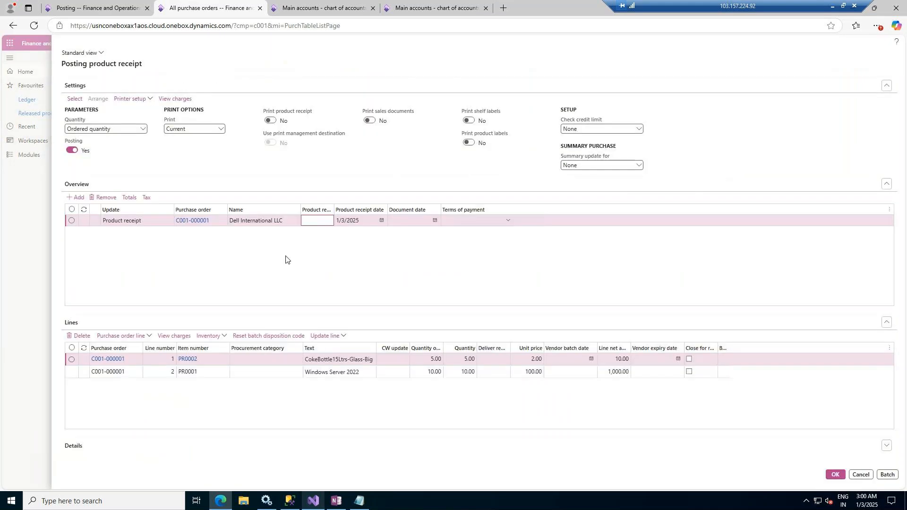
drag(210, 222, 164, 223)
key(ctrl+c)
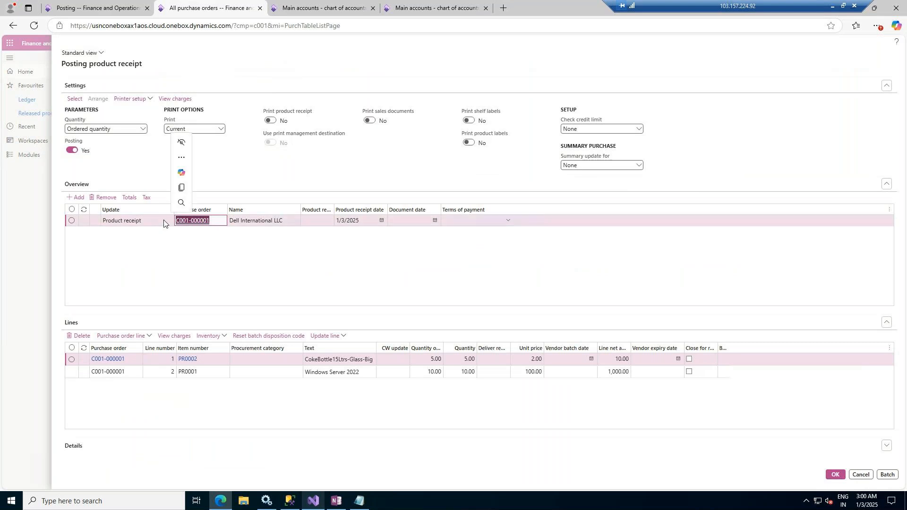
click(315, 222)
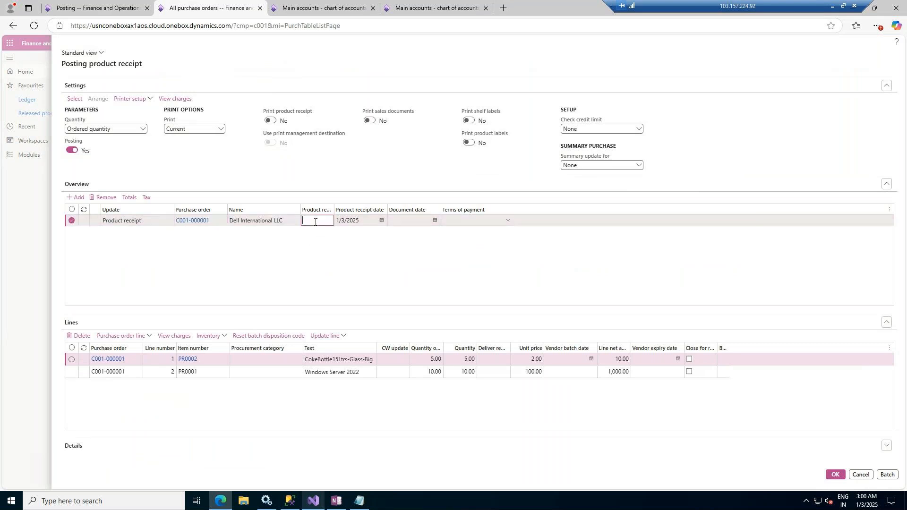
key(ctrl+v)
Try to post the product receipt with document date 1/3/2025 and terms of payment 30D.
click(432, 222)
click(434, 220)
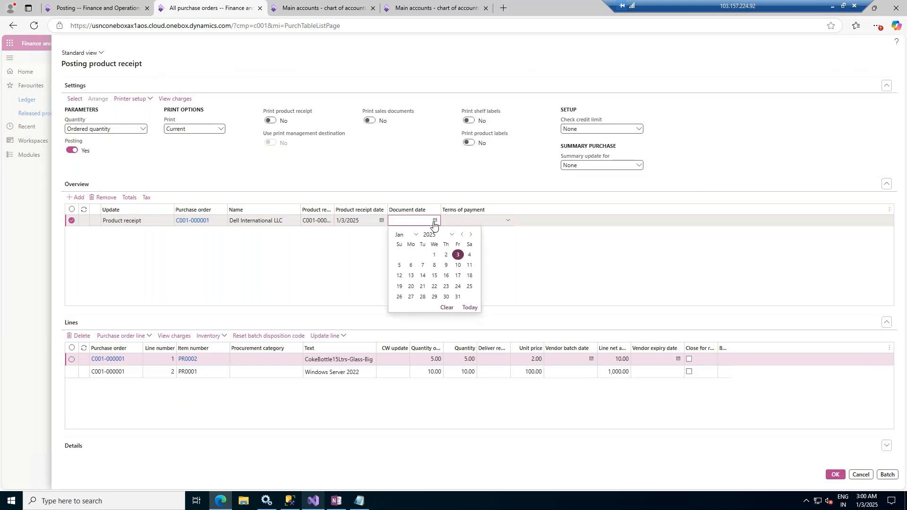
click(452, 256)
click(507, 221)
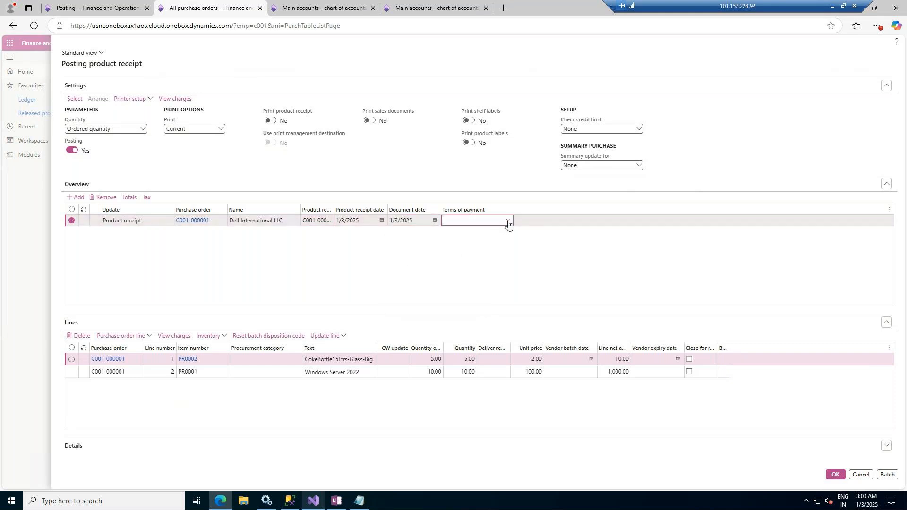
click(509, 255)
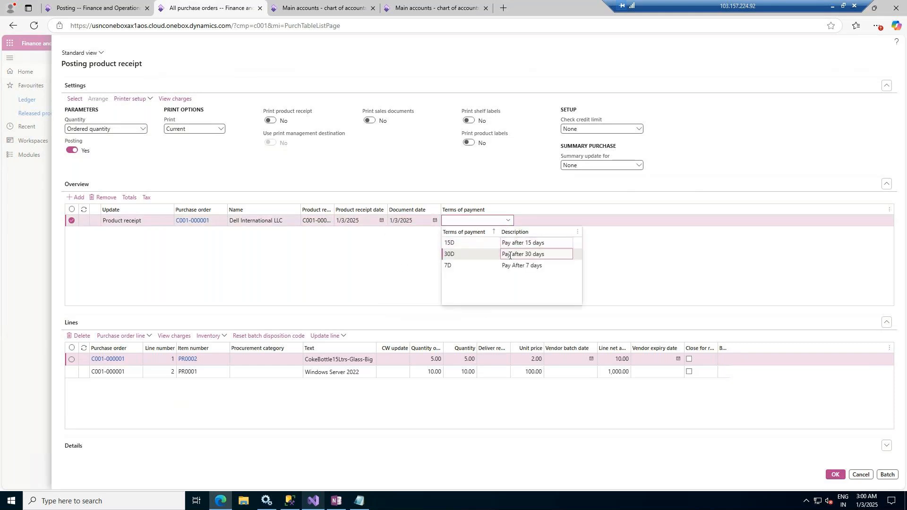
click(834, 475)
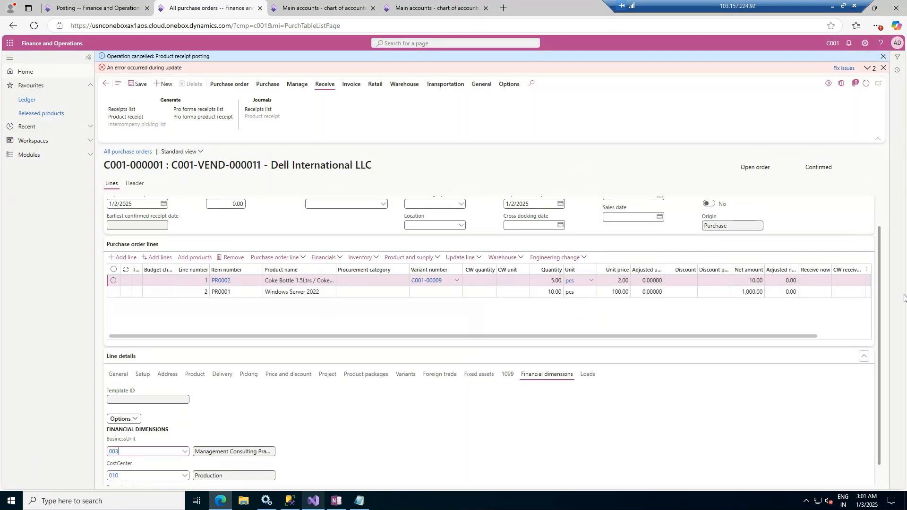
Read the product receipt posting error details for item PR0001 and copy the batch number group message.
click(872, 69)
click(874, 69)
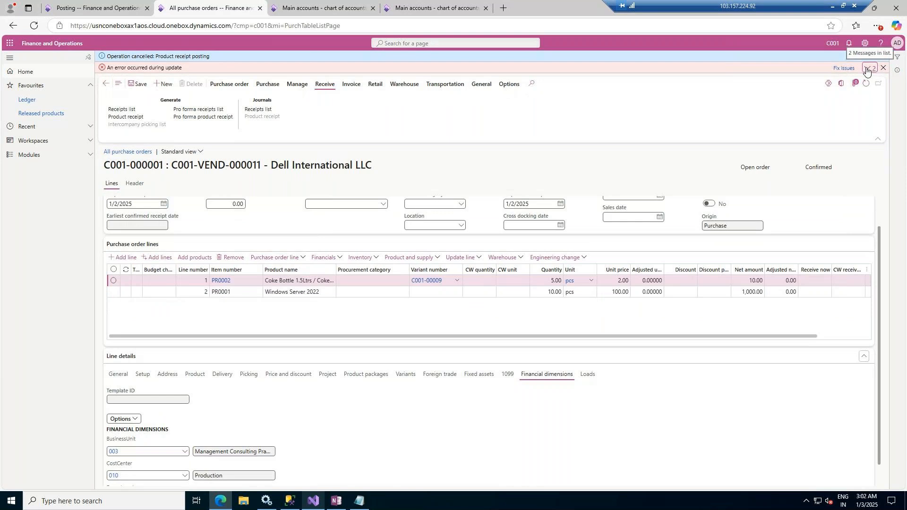
click(867, 69)
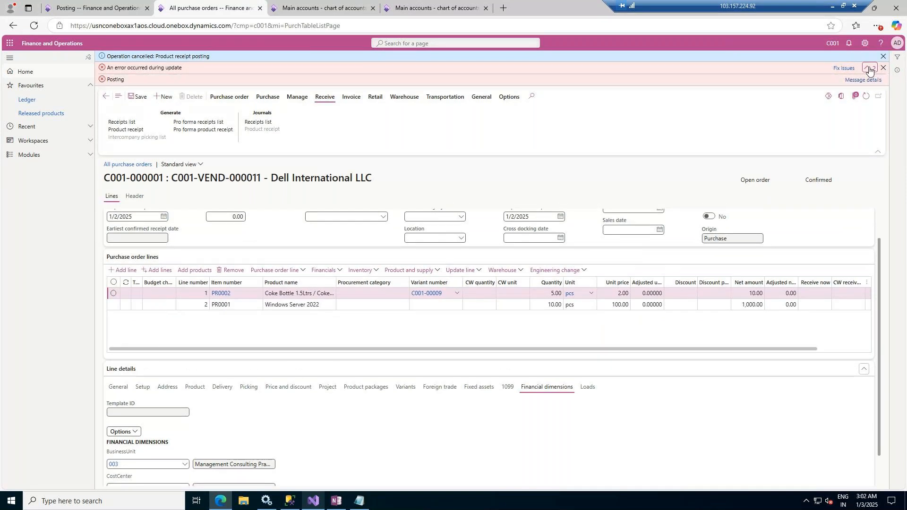
click(864, 80)
drag(821, 103, 832, 156)
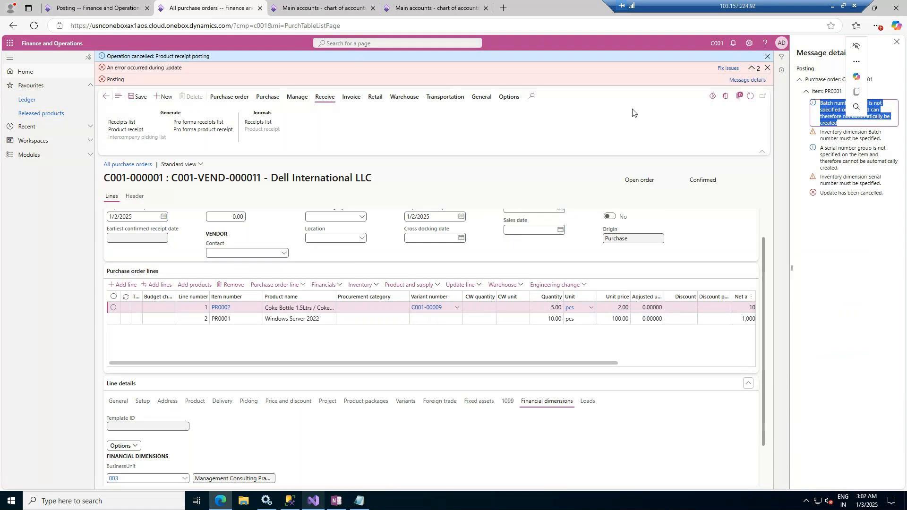
key(ctrl+c)
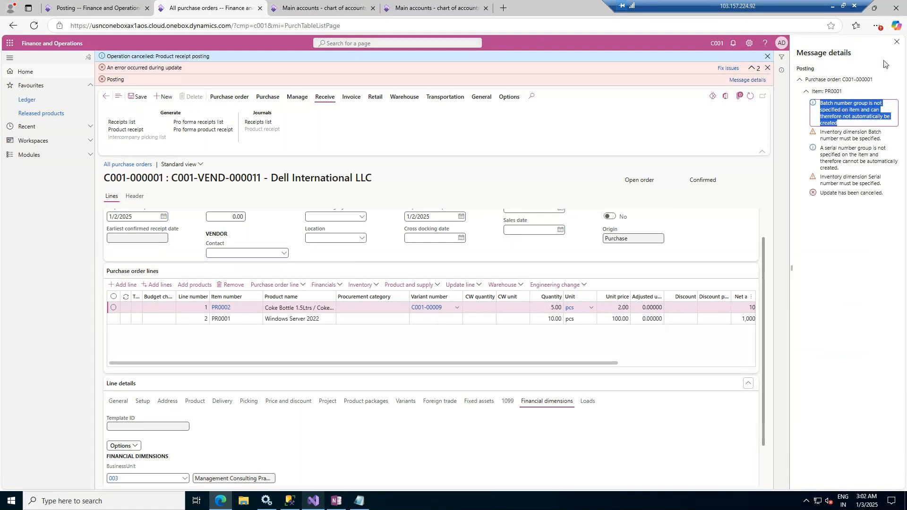
click(781, 71)
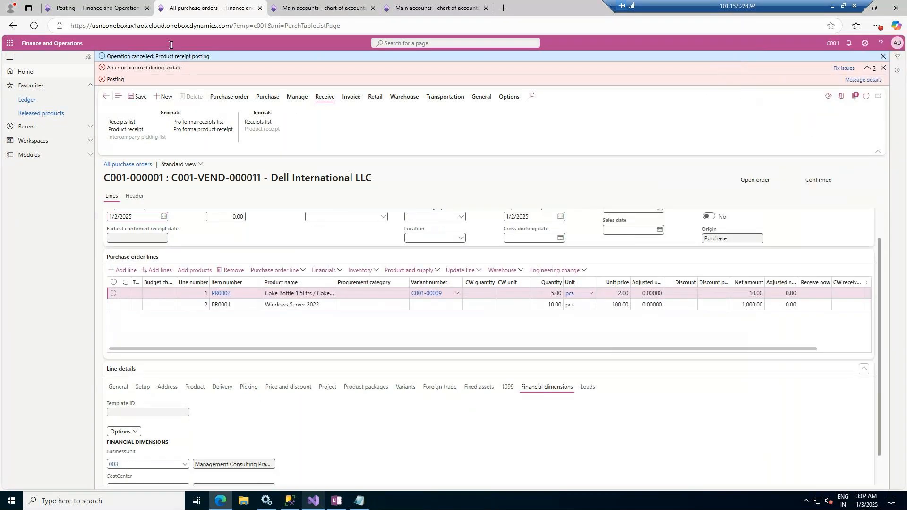
Check the tracking dimension groups of released products PR0001 and PR0002 in product information management.
click(79, 4)
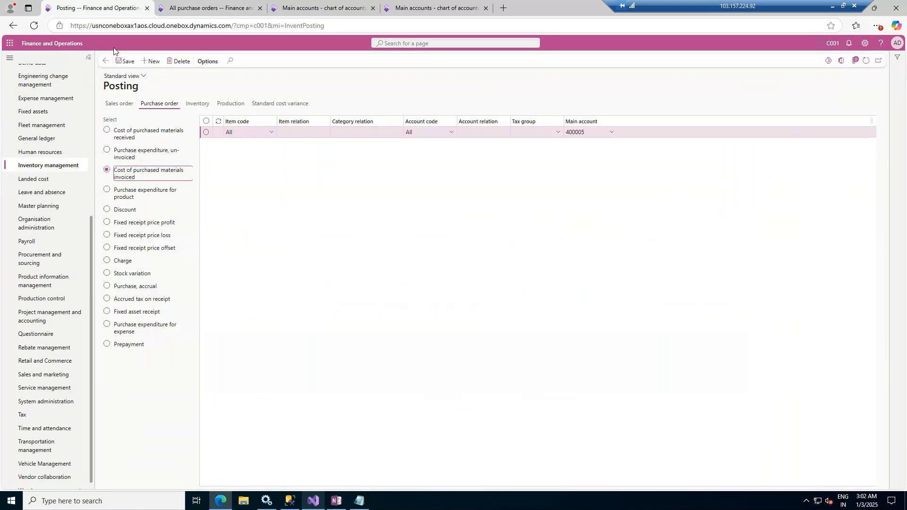
click(40, 316)
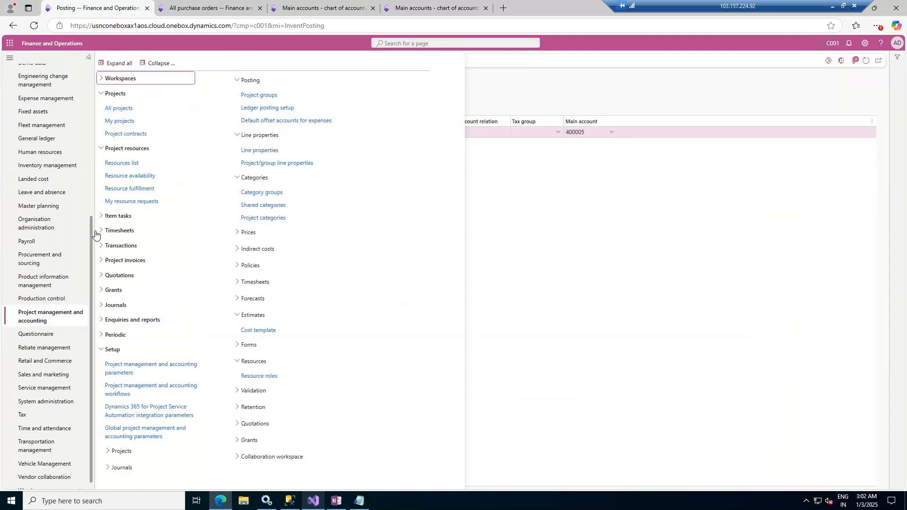
click(38, 279)
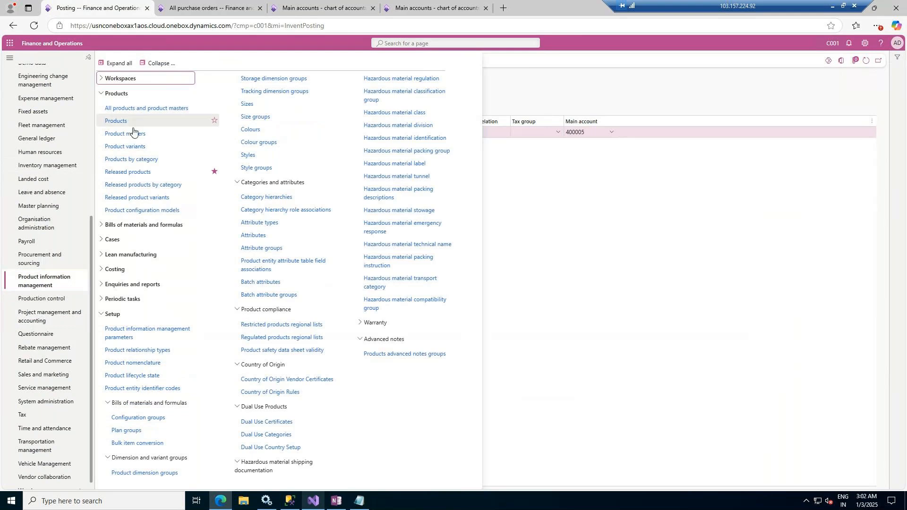
click(133, 173)
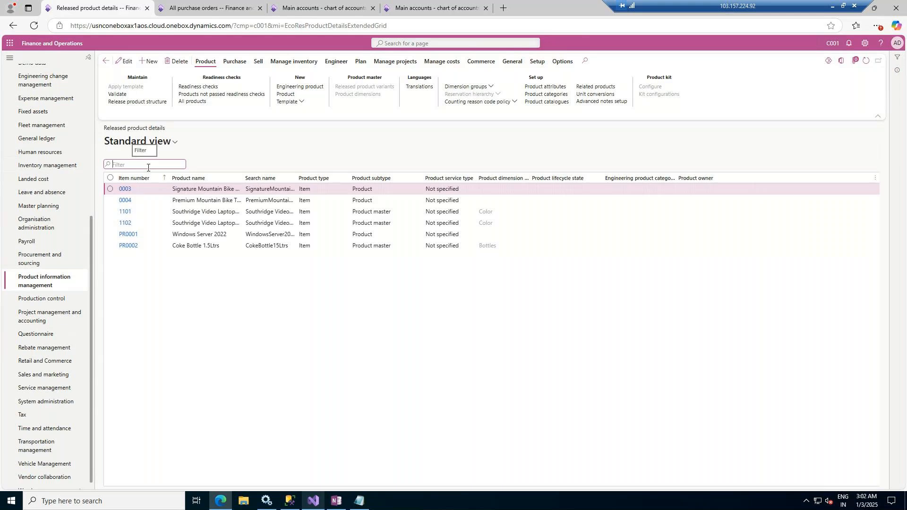
click(111, 234)
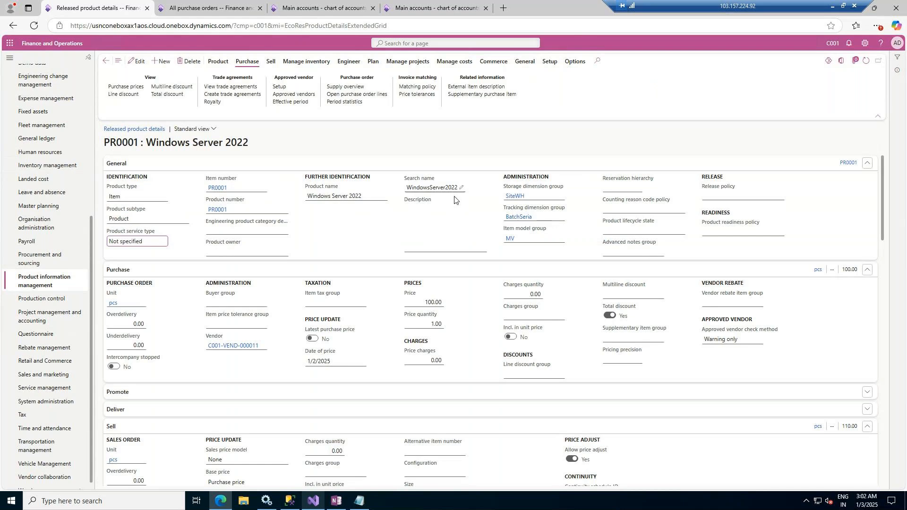
click(106, 61)
click(111, 245)
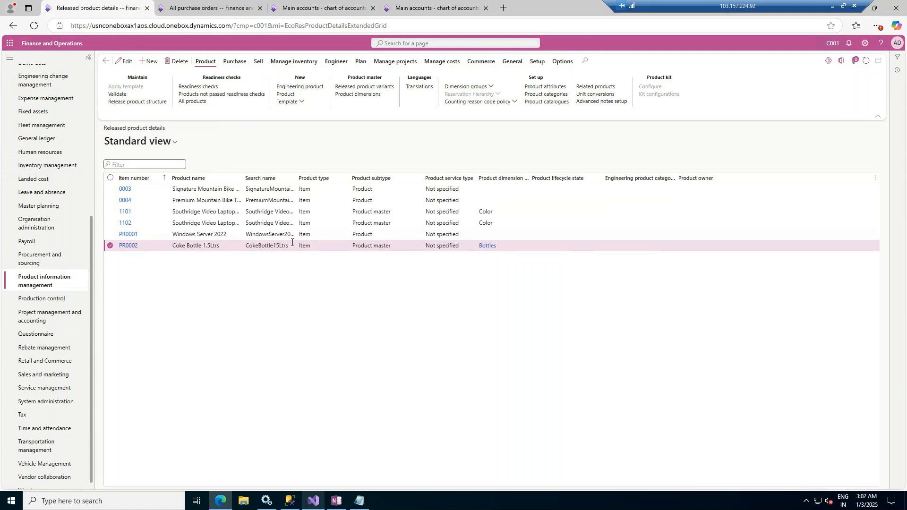
click(128, 246)
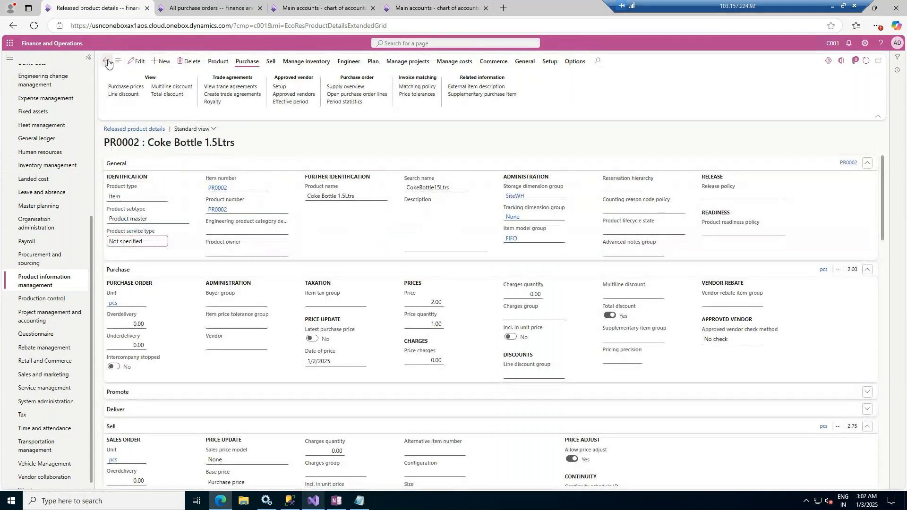
Return to the purchase order, dismiss its posting error and open Registration for the Windows Server 2022 line.
click(211, 4)
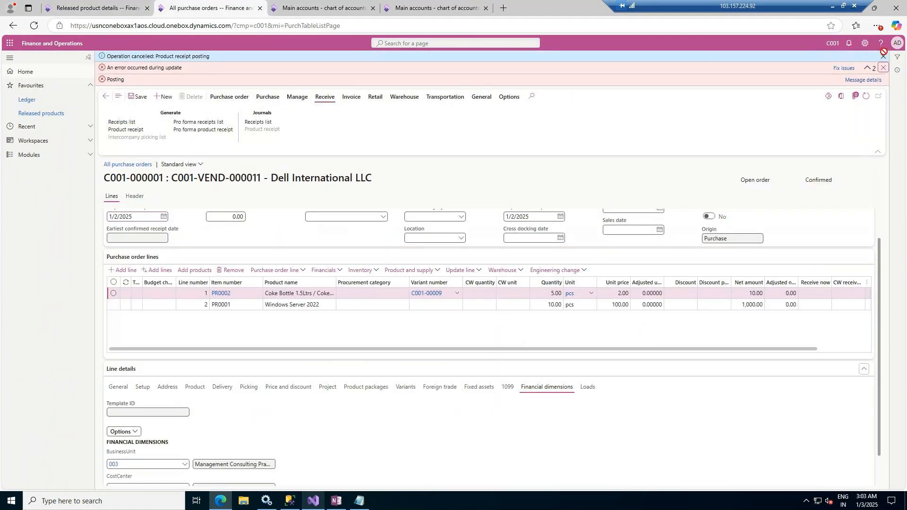
click(885, 70)
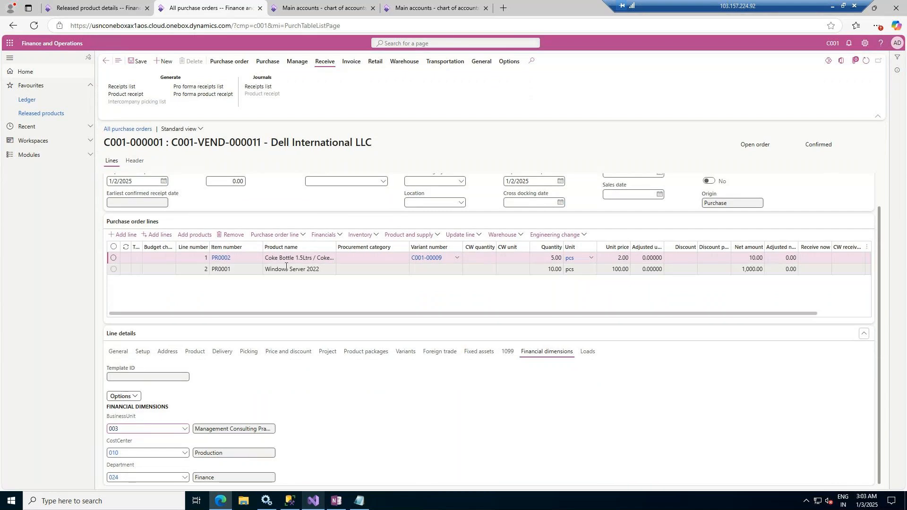
click(420, 267)
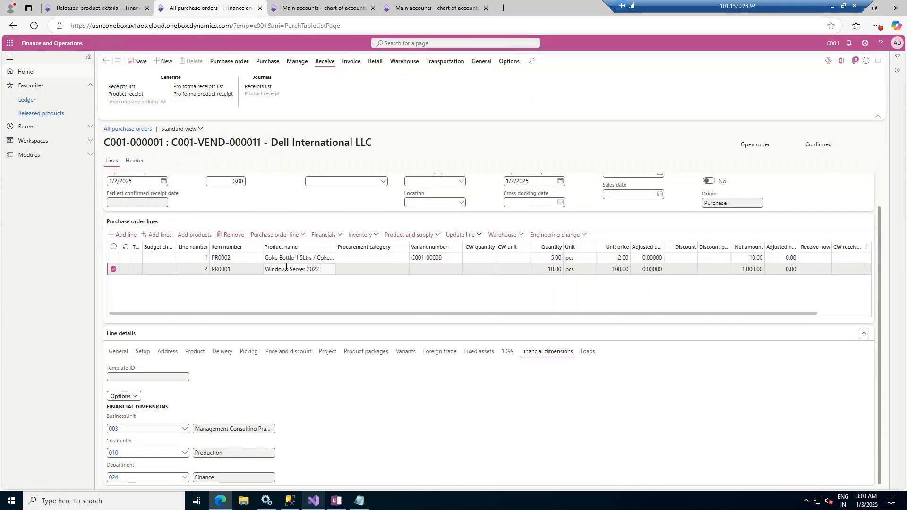
click(479, 236)
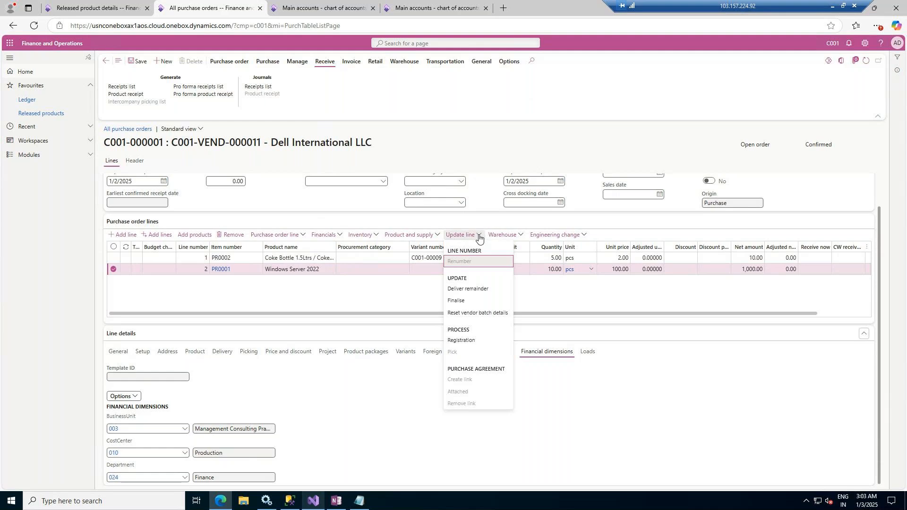
click(465, 340)
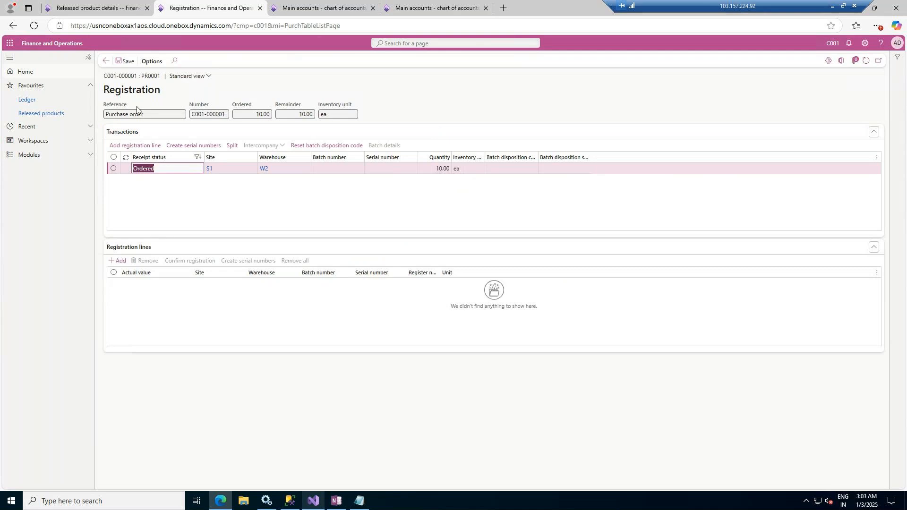
Add a registration line for the ordered Windows Server 2022 transaction and open its batch number lookup.
click(352, 170)
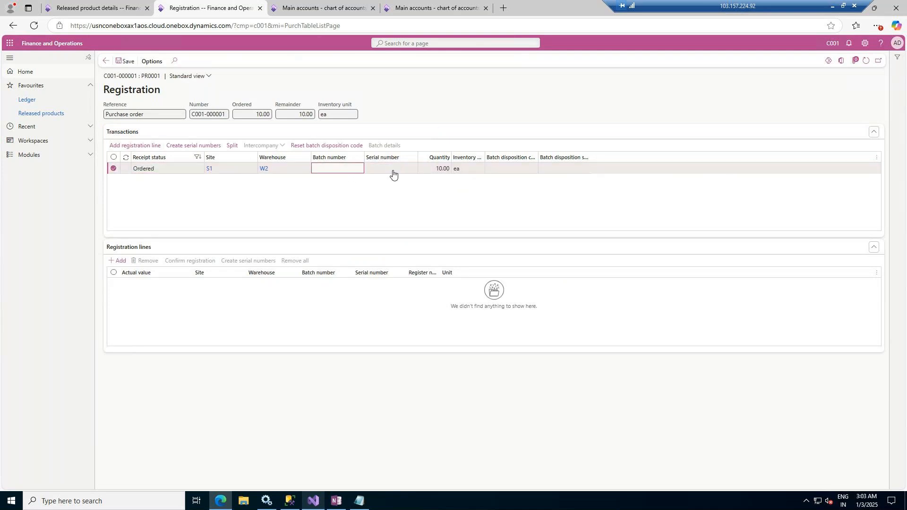
click(147, 158)
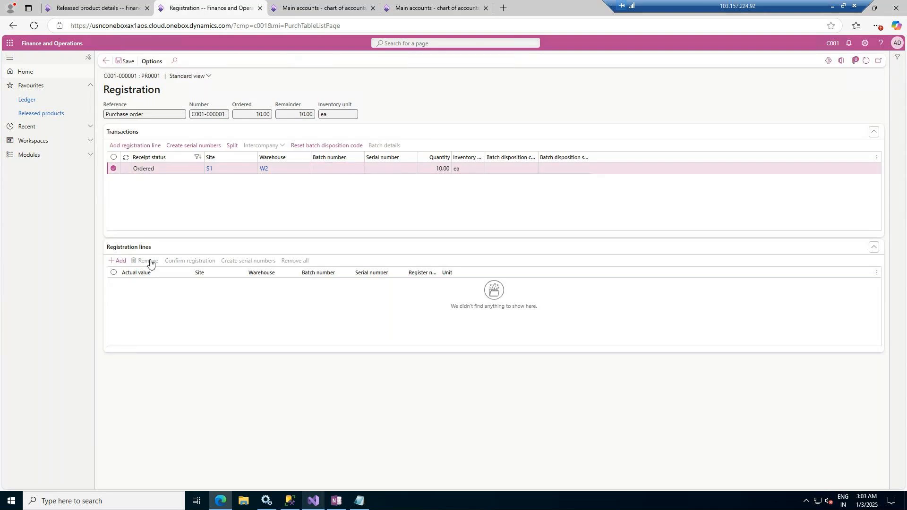
click(120, 261)
click(154, 173)
drag(154, 170, 133, 170)
click(359, 284)
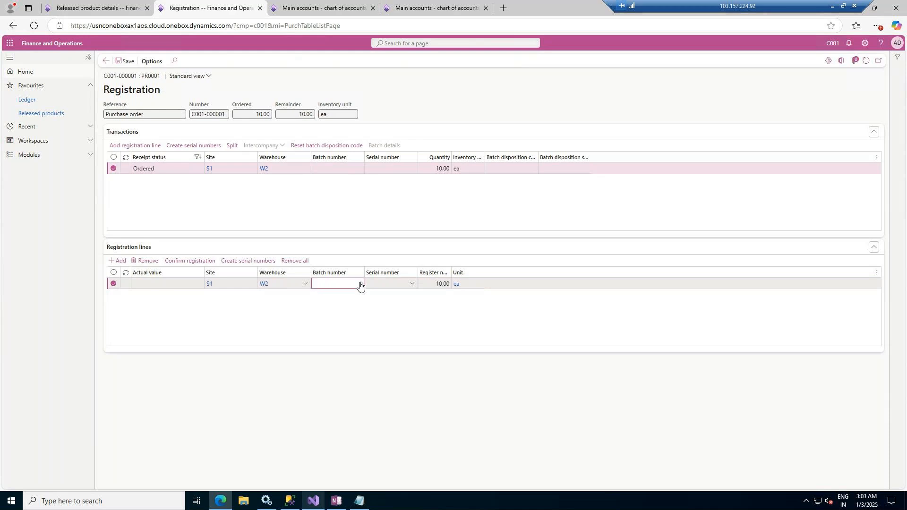
click(360, 284)
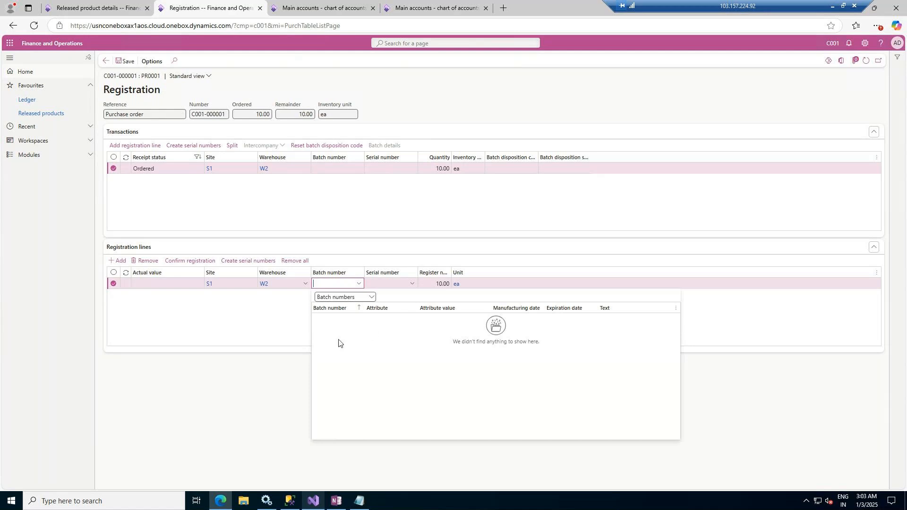
Look for the batch number setup from the main accounts page, search for "batch" and open the inventory Batch attributes page.
click(287, 2)
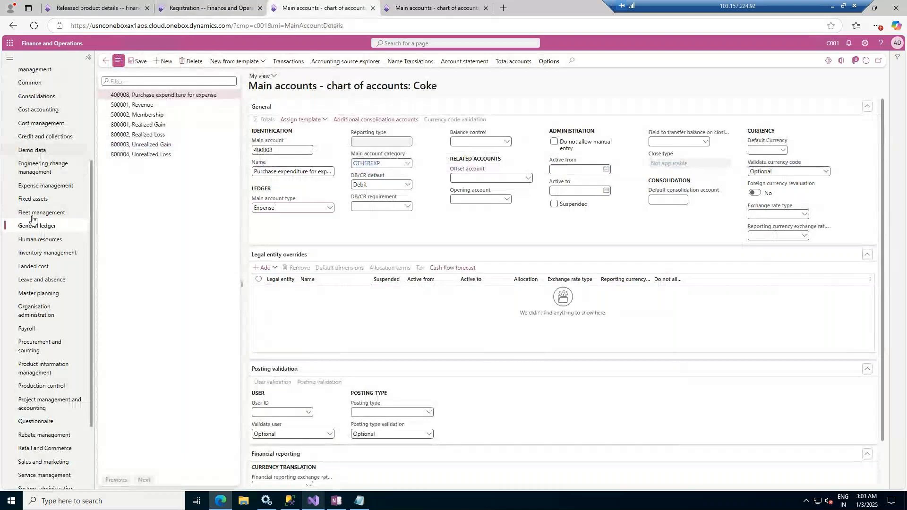
click(60, 257)
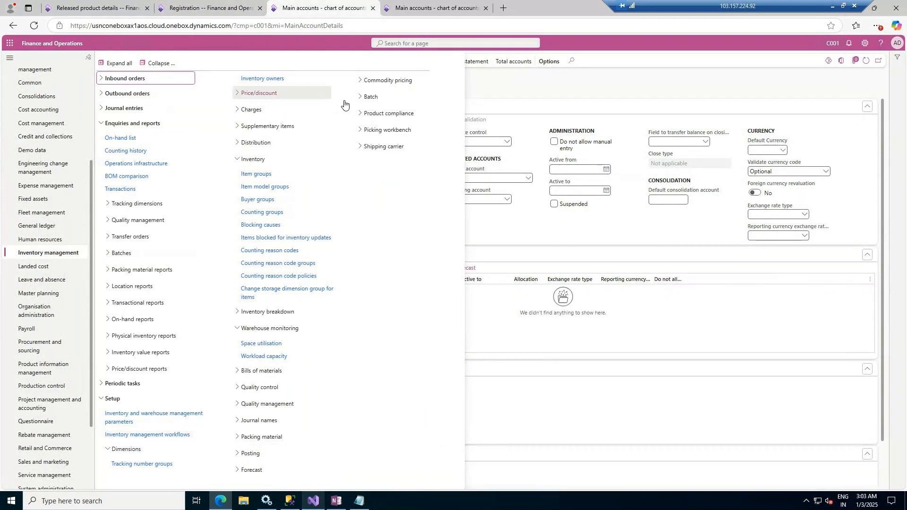
click(370, 97)
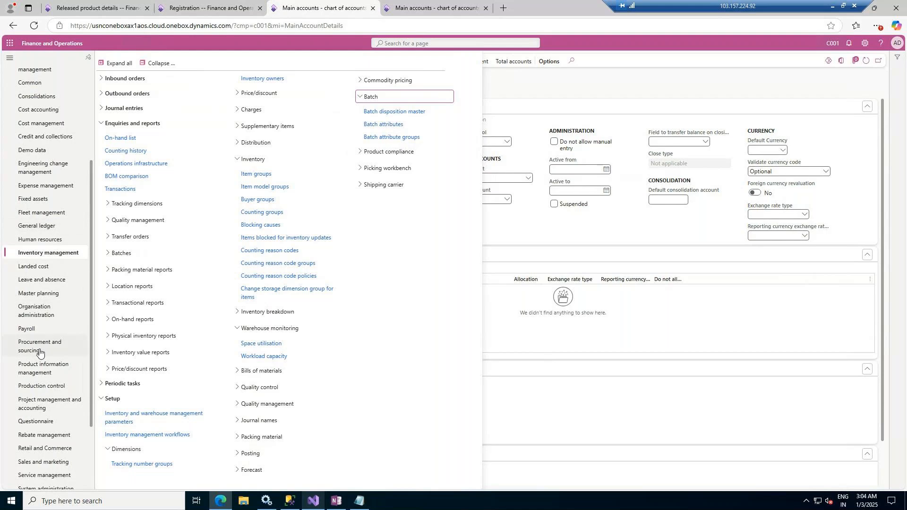
click(31, 372)
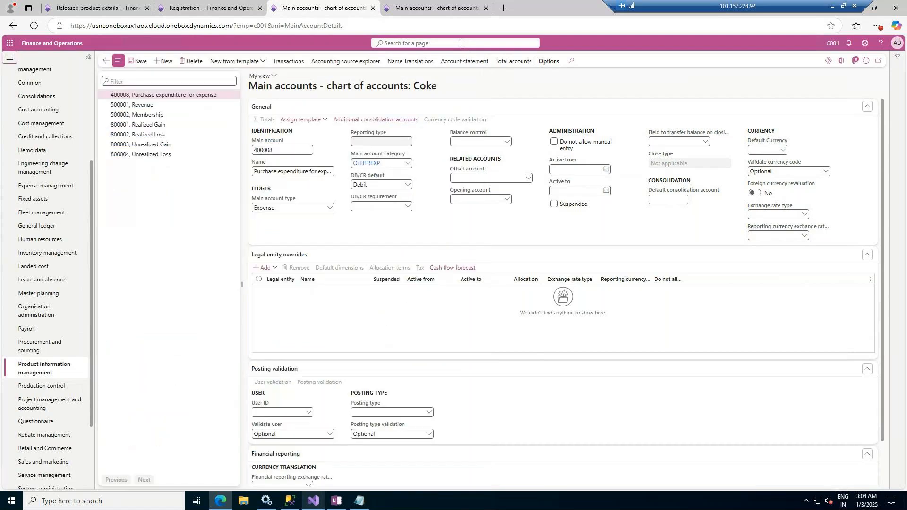
click(461, 43)
text(batch)
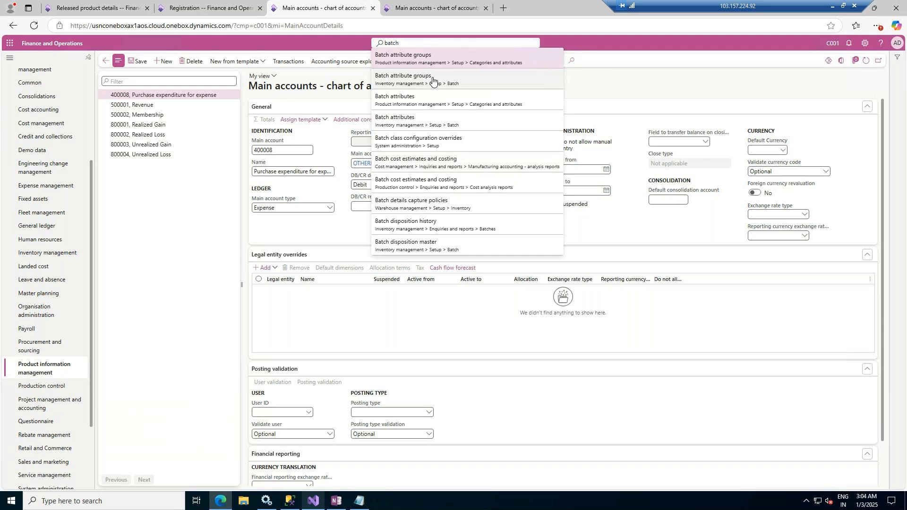
click(420, 128)
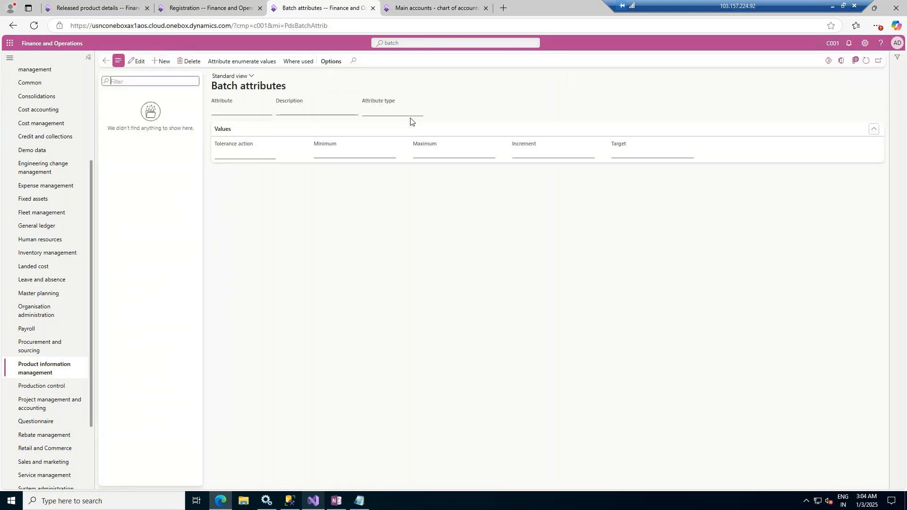
Create a batch attribute B1 with the description "Batch" and type String, and save it.
click(160, 62)
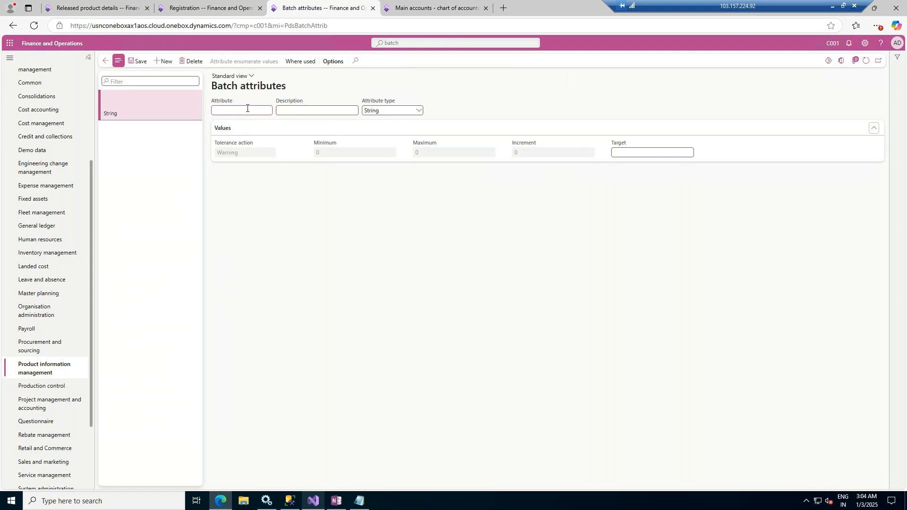
text(B1)
key(Tab)
text(Batch)
key(Tab)
click(140, 61)
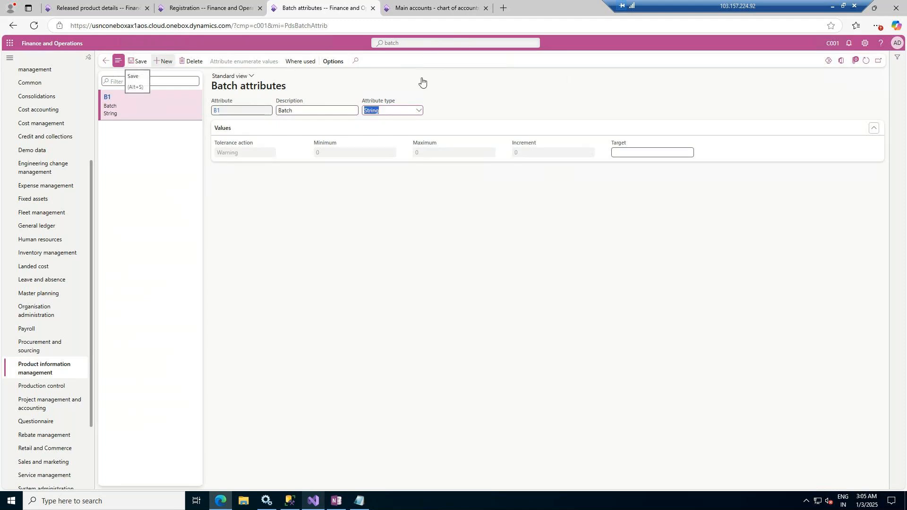
Check where batch attribute B1 is used and recheck the batch number lookup on the registration line.
click(303, 62)
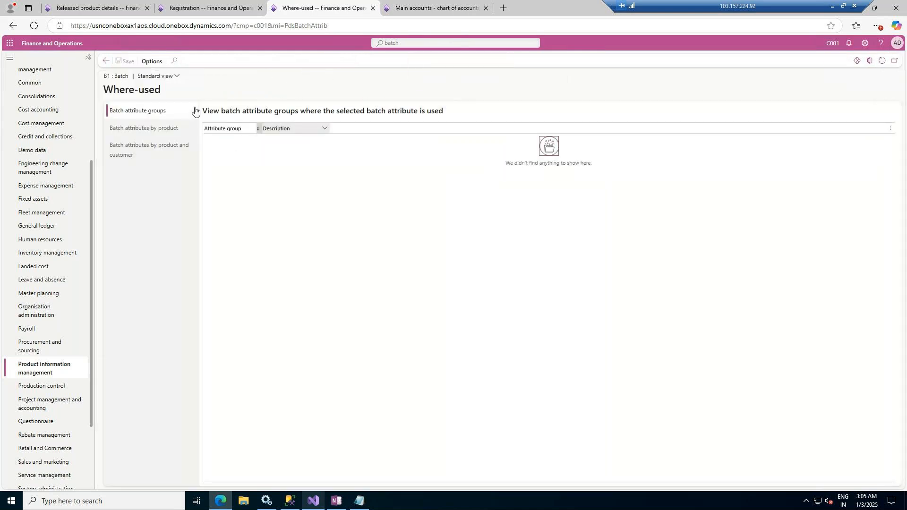
click(106, 61)
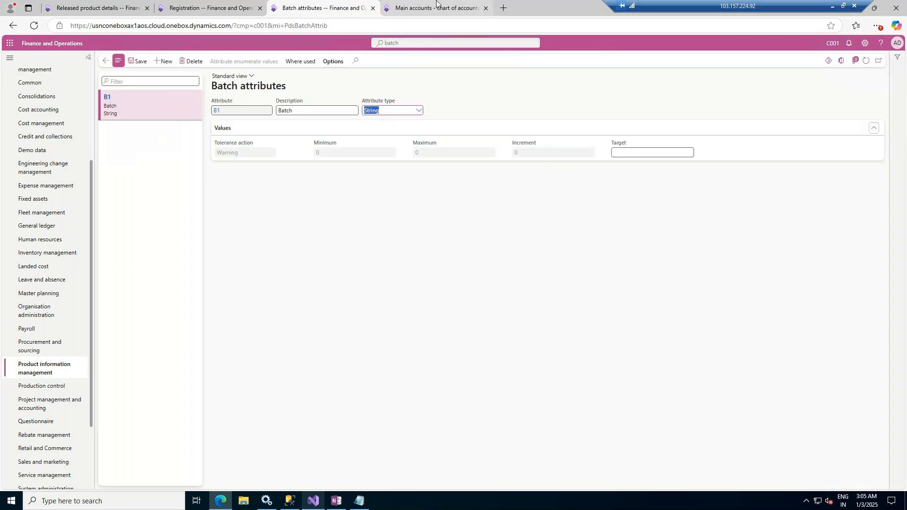
click(436, 5)
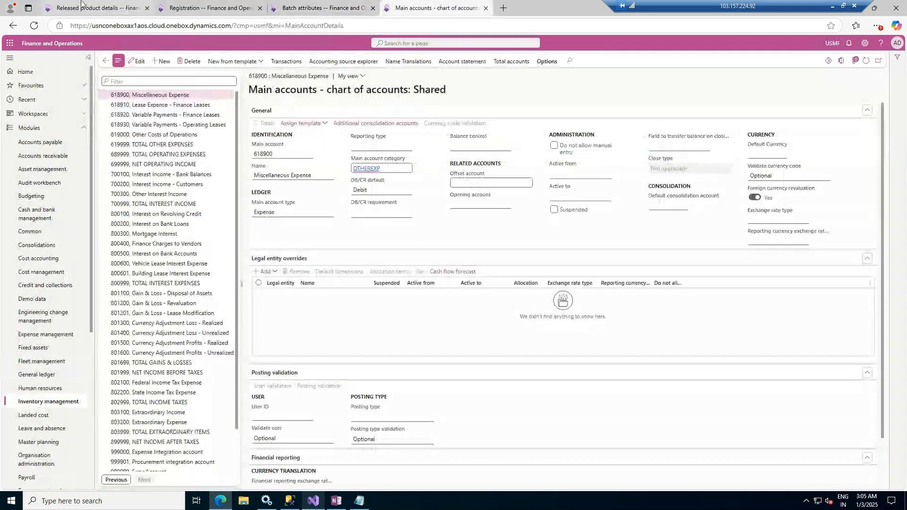
click(92, 7)
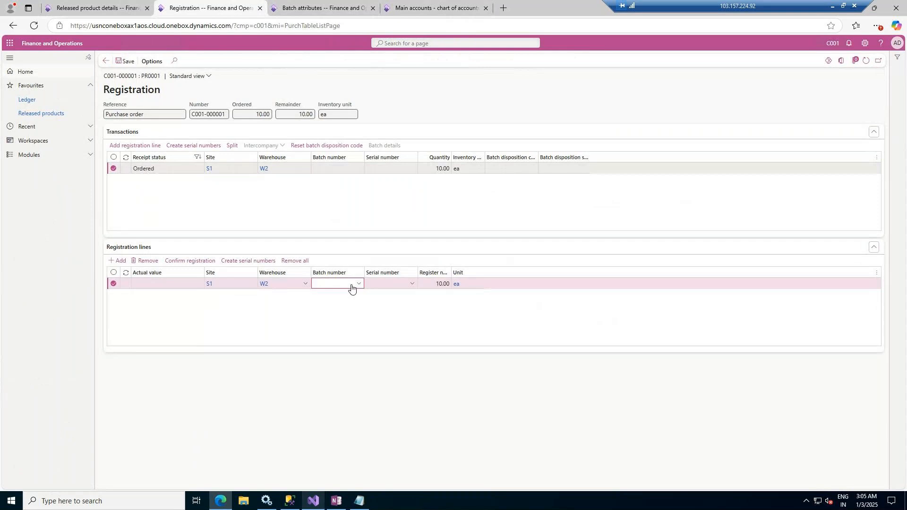
click(358, 286)
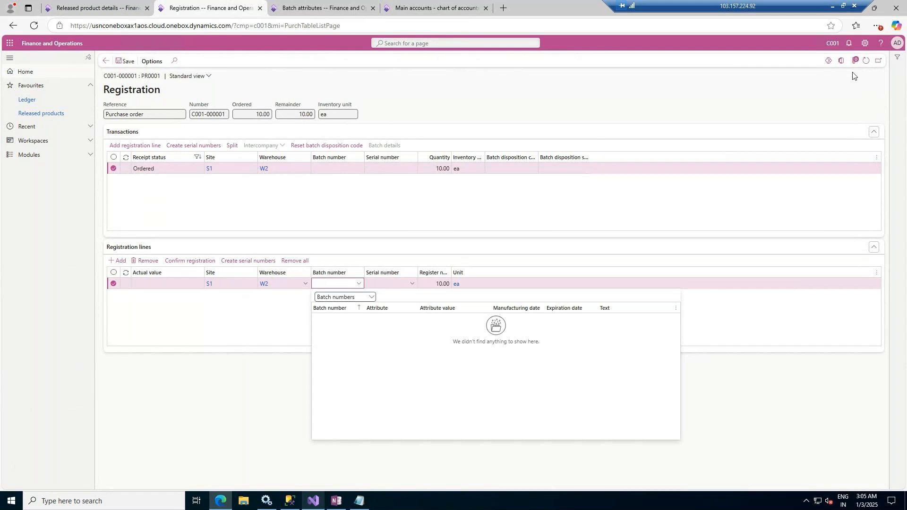
click(866, 61)
click(326, 8)
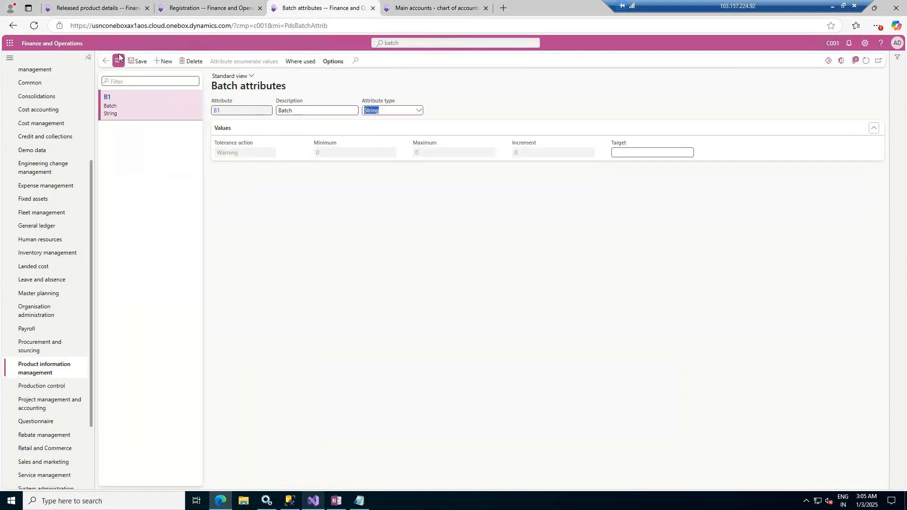
click(130, 61)
click(208, 8)
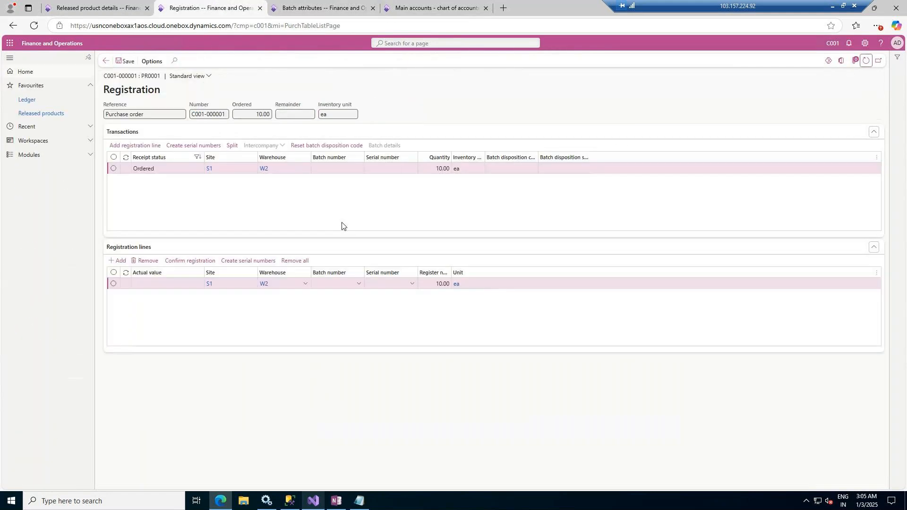
Open the Batches page from the registration line's empty batch number and add a new batch record.
click(358, 285)
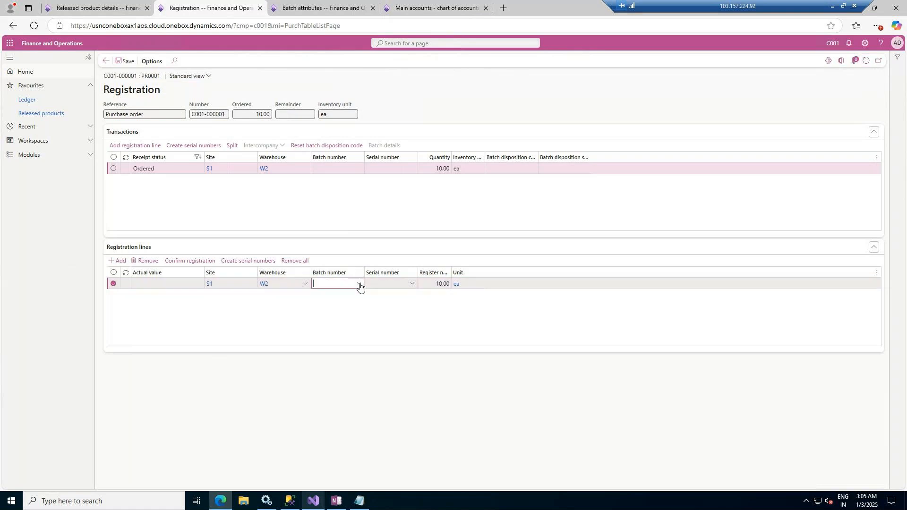
click(360, 285)
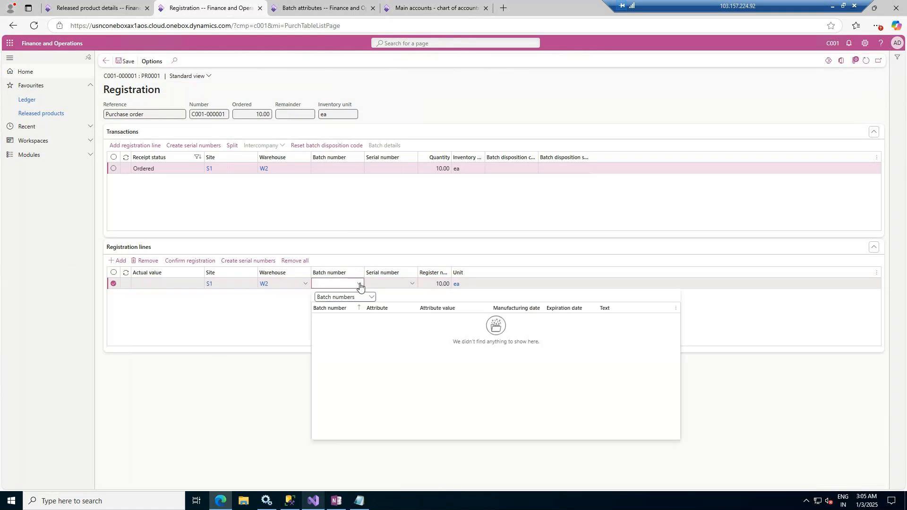
right_click(360, 285)
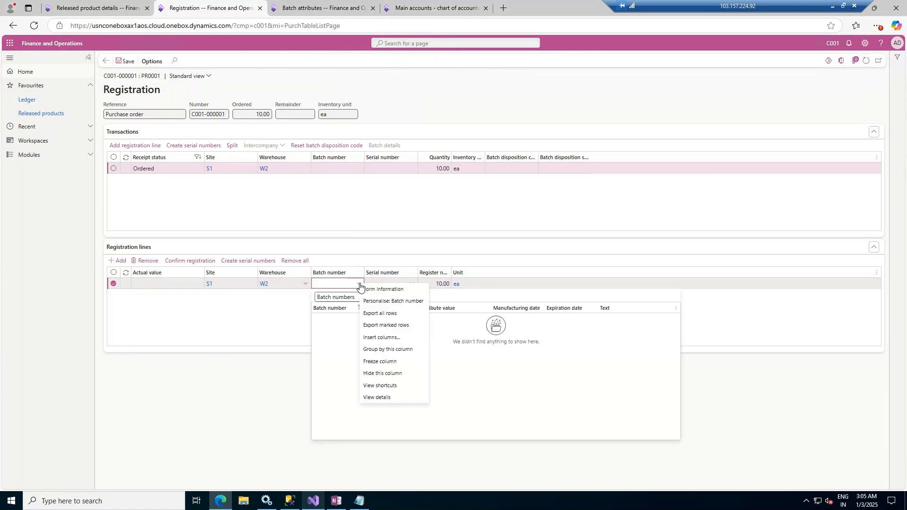
click(379, 398)
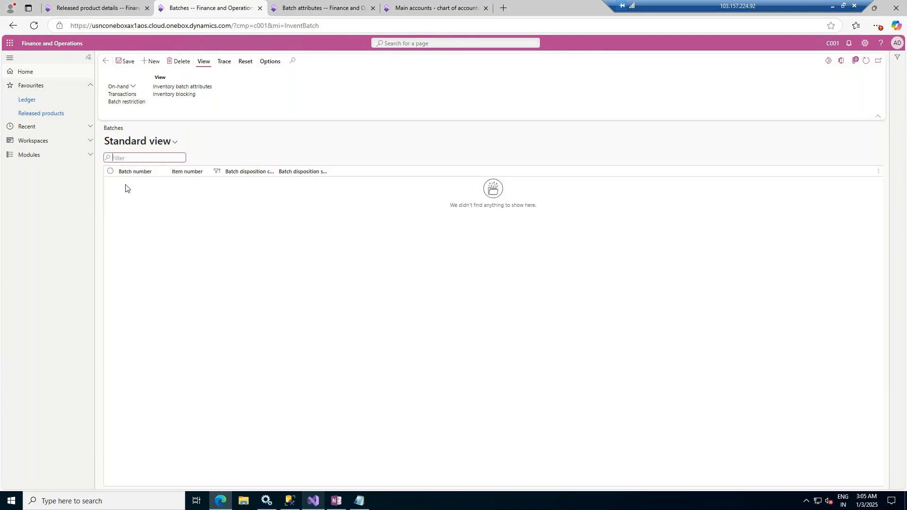
click(153, 62)
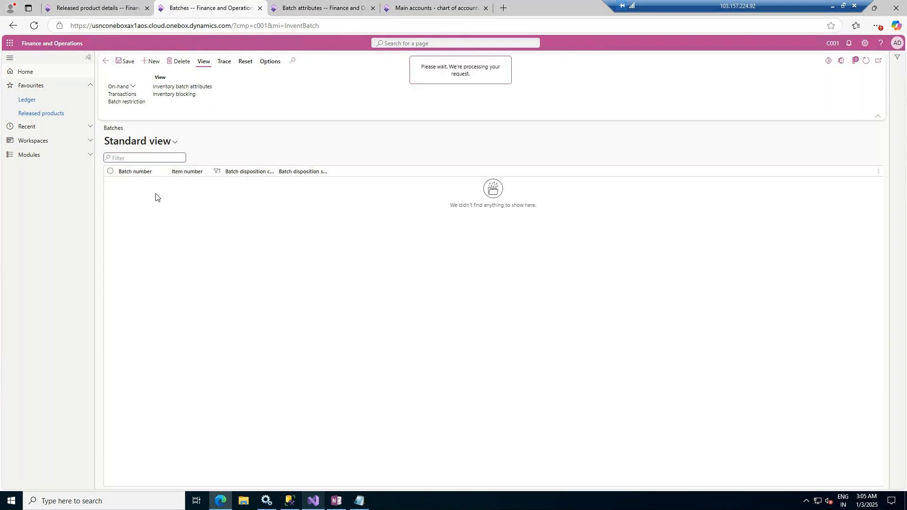
Look through the product information and inventory management setup for batch options and open Batch attribute groups.
click(341, 4)
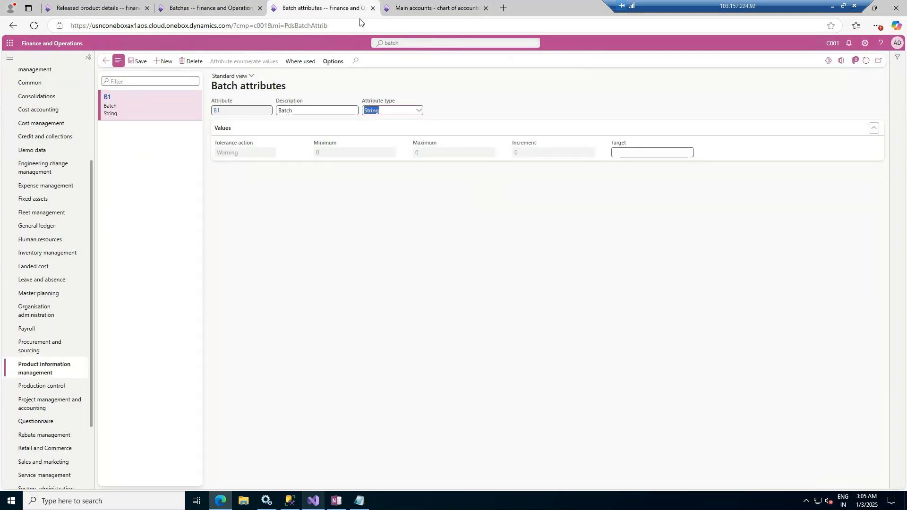
click(36, 366)
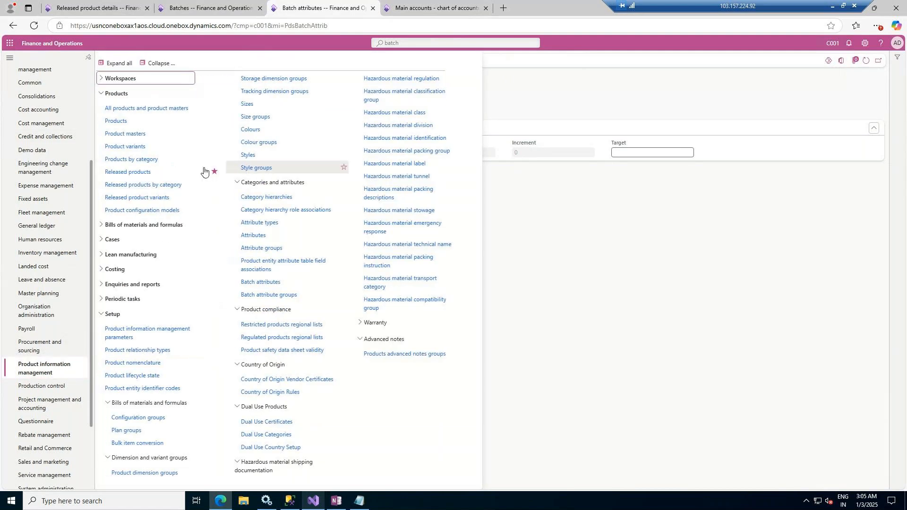
click(45, 253)
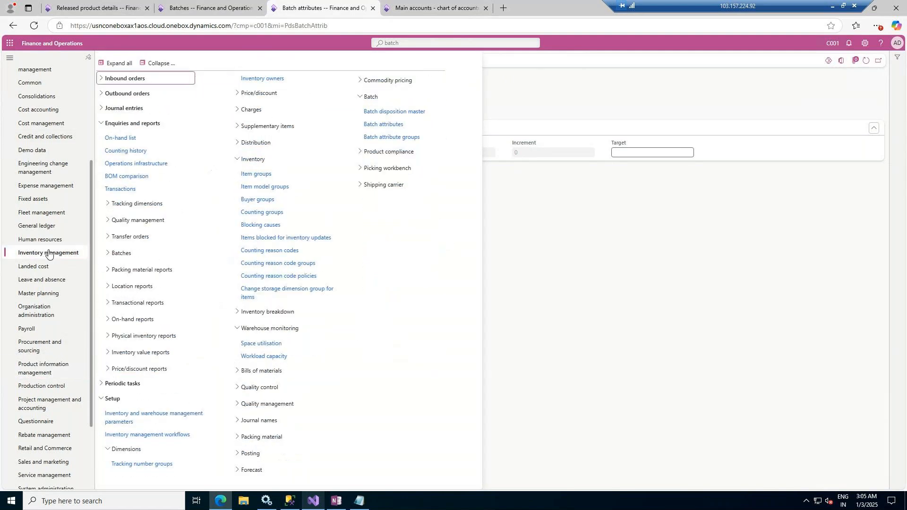
click(391, 138)
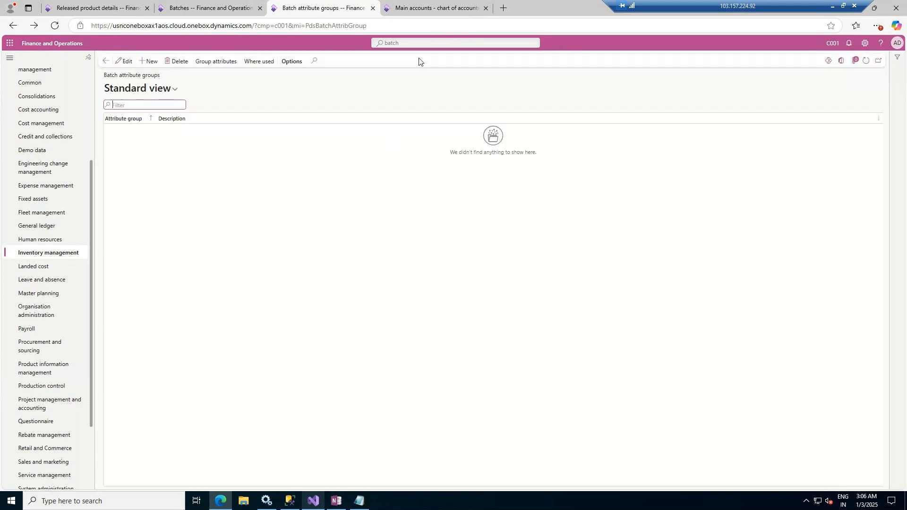
click(422, 8)
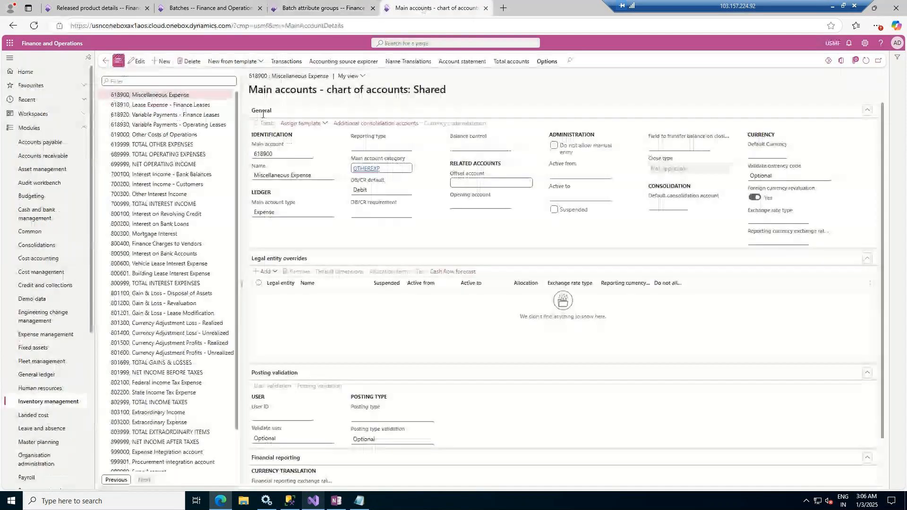
Set the new batch record's number to B1 for item PR0001, save it and return to the registration.
click(213, 8)
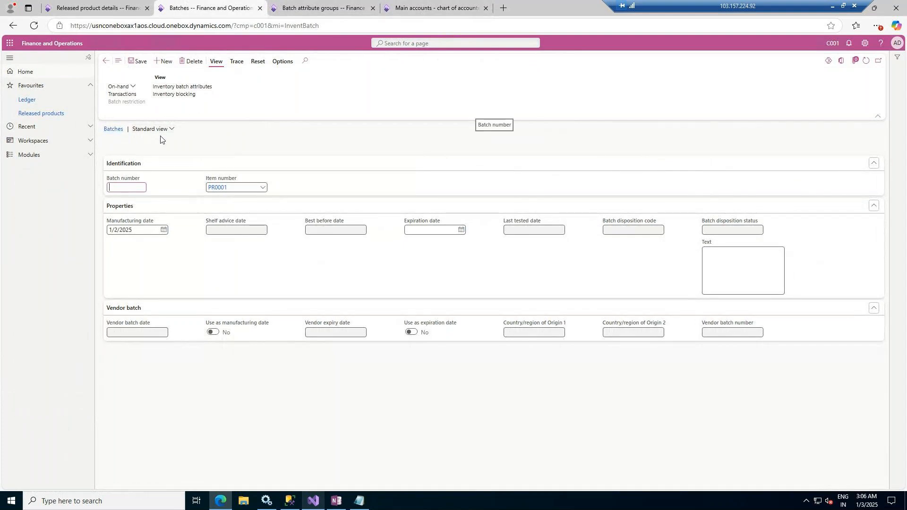
text(B1)
click(137, 61)
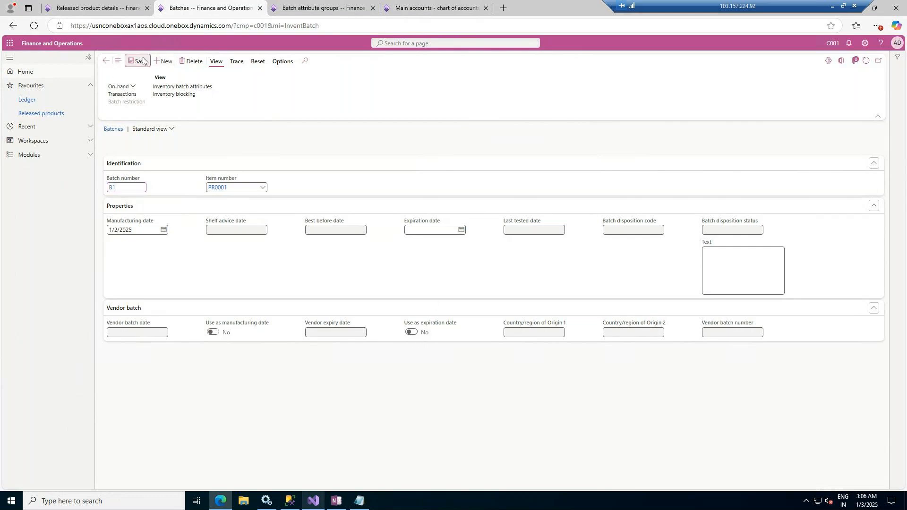
click(106, 62)
click(106, 62)
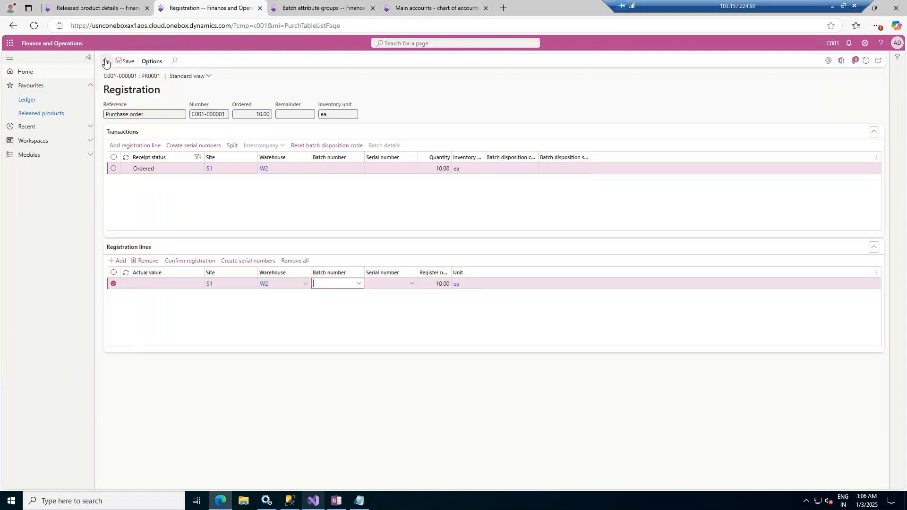
Assign batch number B1 to the registration line for site S1 and warehouse W2.
click(359, 284)
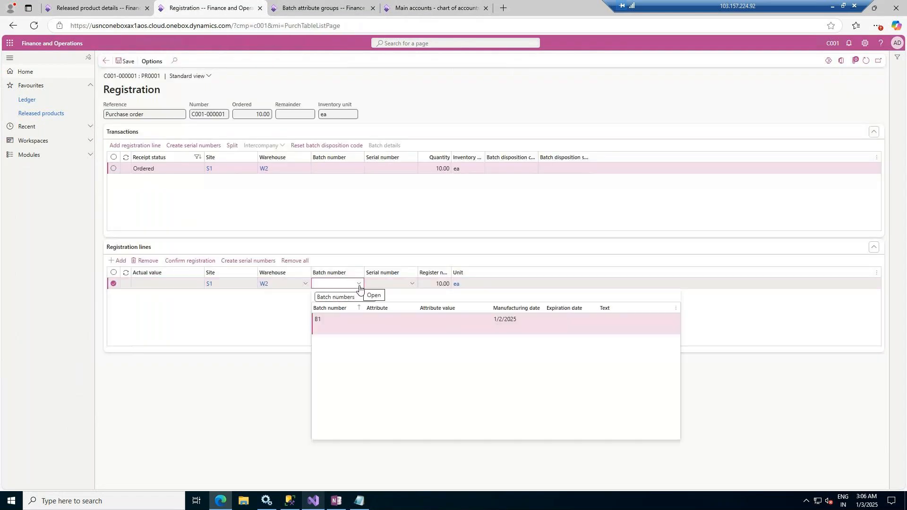
click(510, 333)
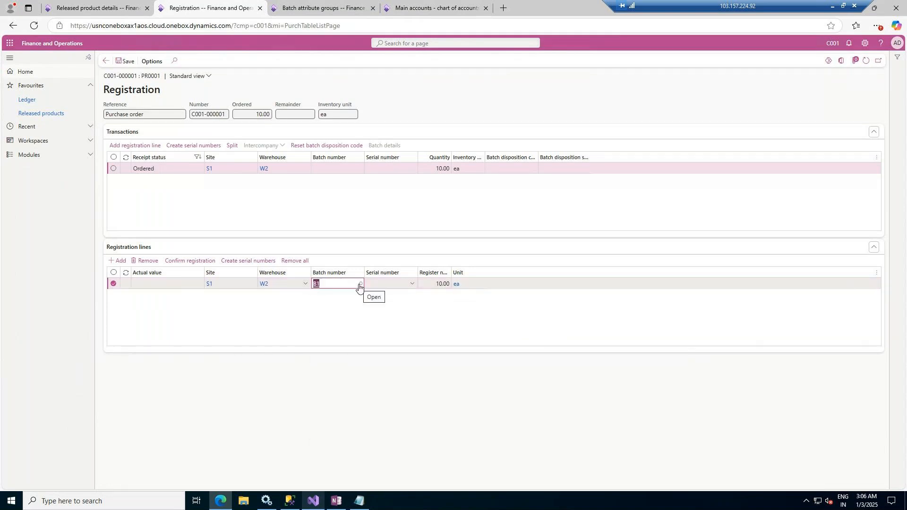
click(359, 284)
click(359, 284)
click(359, 284)
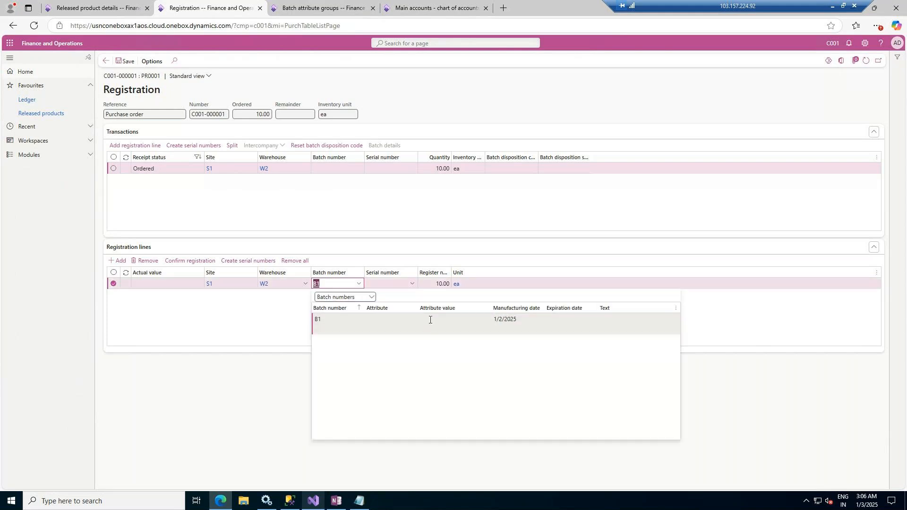
click(411, 286)
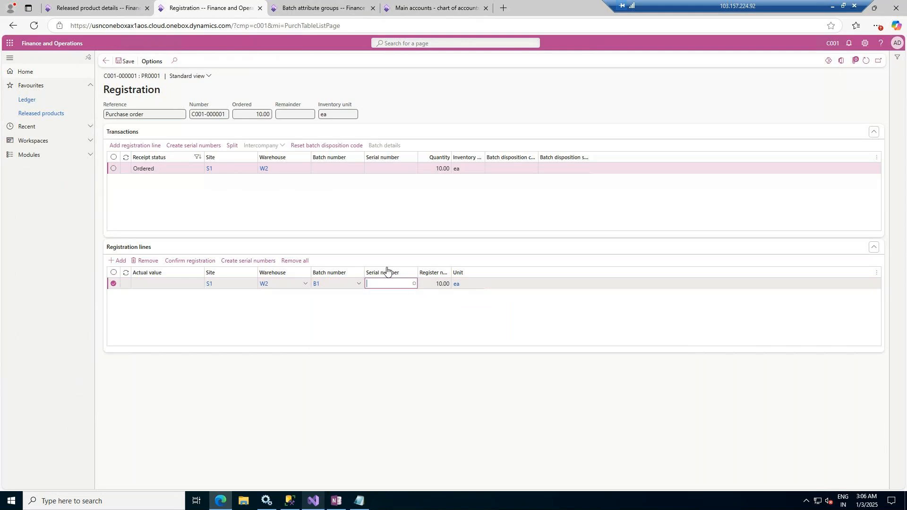
click(308, 295)
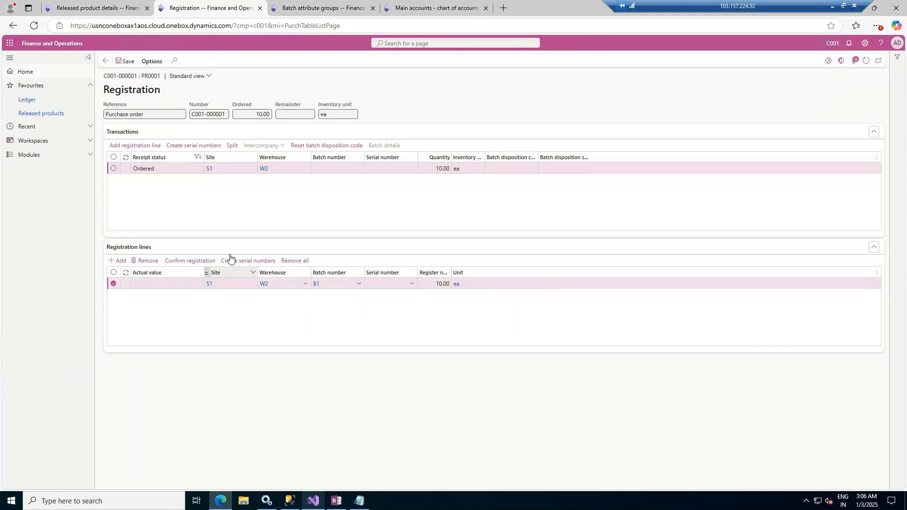
Create serial numbers 1 to 10 for the registration line using the format SR/2025/####.
click(230, 262)
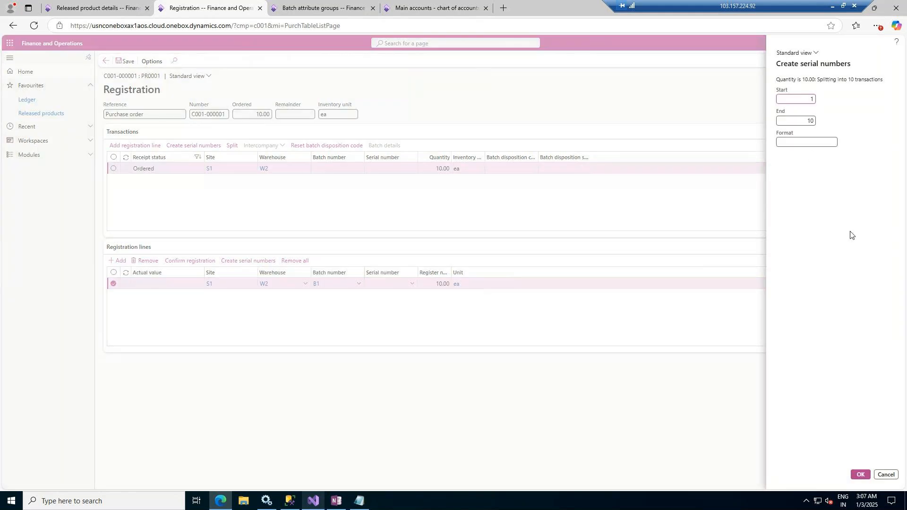
click(810, 143)
text(SR/2025/####)
click(861, 475)
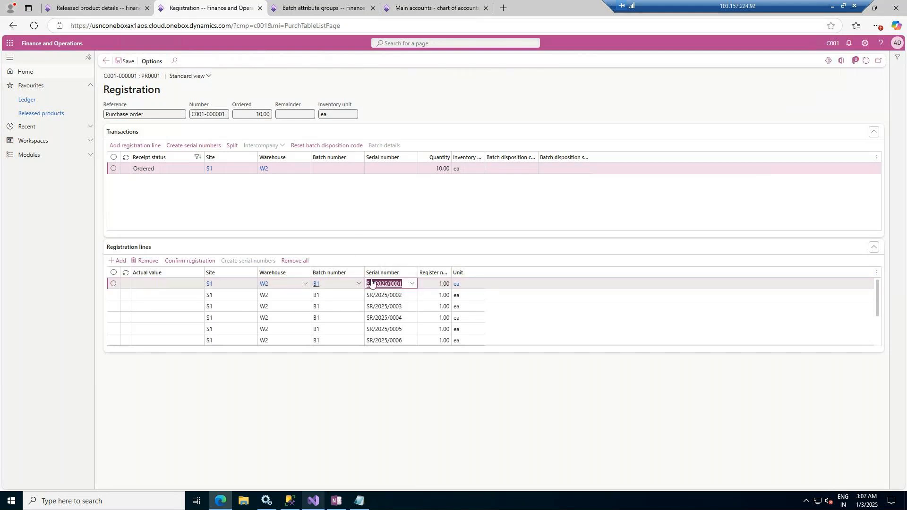
Remove the registration lines with serial numbers SR/2025/0002 through SR/2025/0006.
click(113, 296)
click(113, 295)
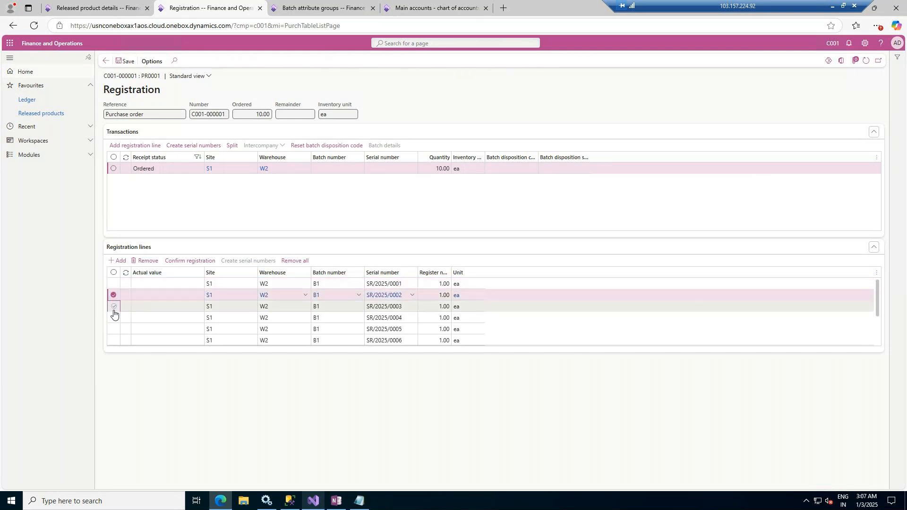
click(114, 306)
click(114, 317)
click(113, 330)
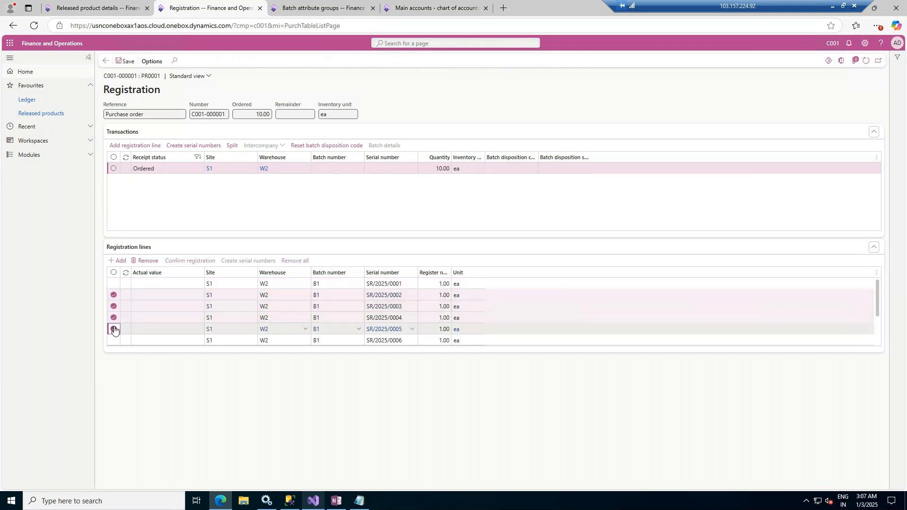
click(113, 339)
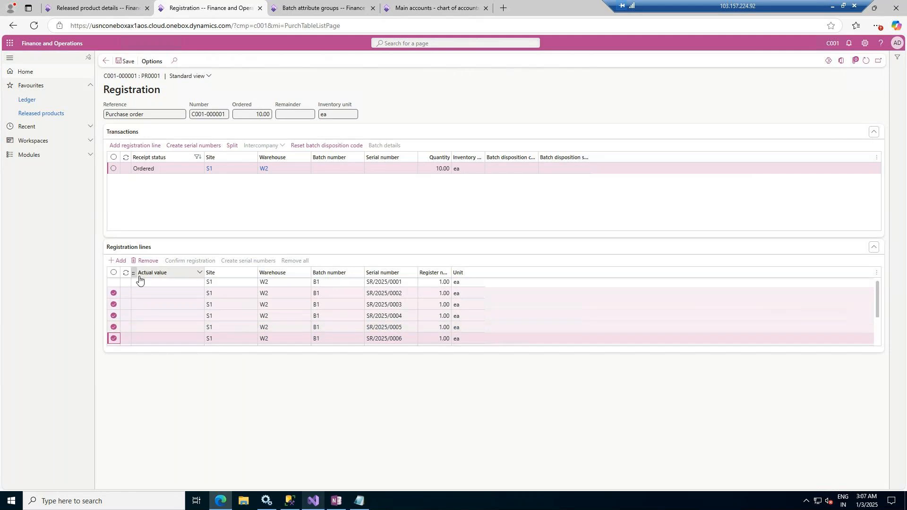
click(145, 261)
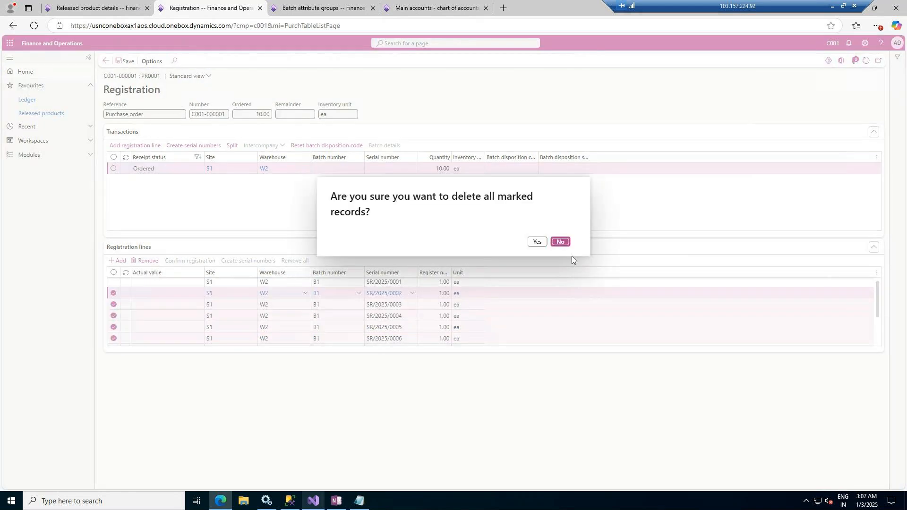
click(537, 243)
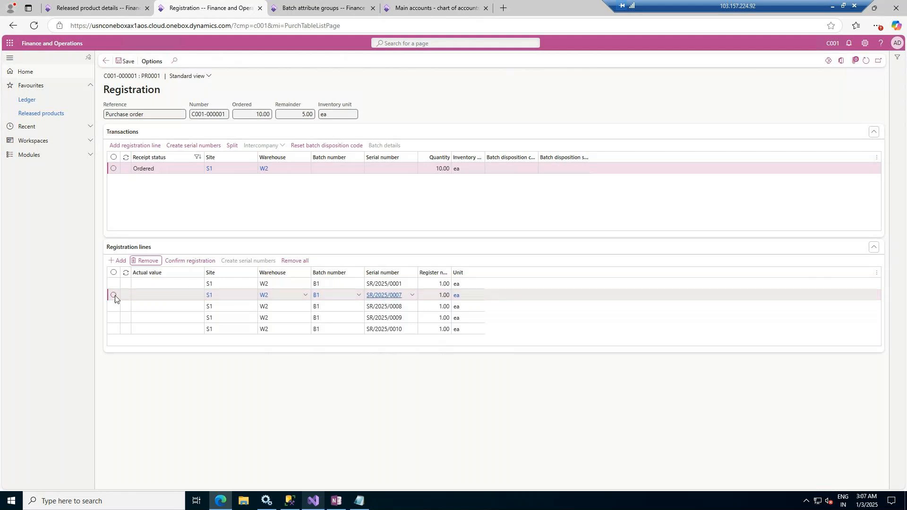
Remove the registration lines with serial numbers SR/2025/0007 through SR/2025/0010 and confirm the registration of SR/2025/0001.
click(113, 296)
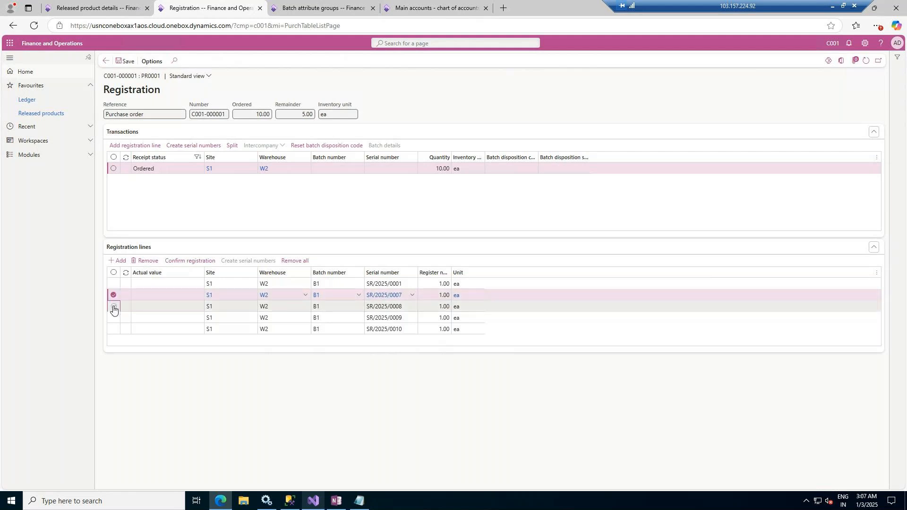
click(113, 307)
click(114, 317)
click(114, 329)
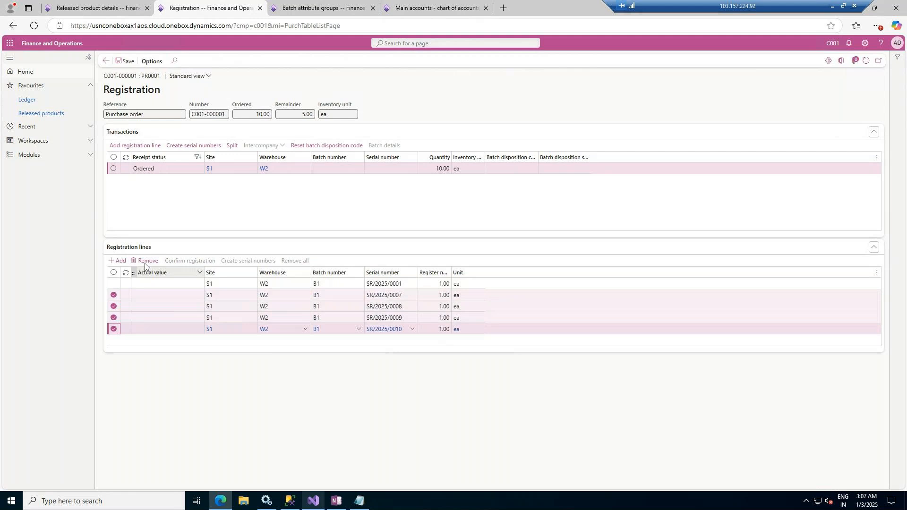
click(145, 261)
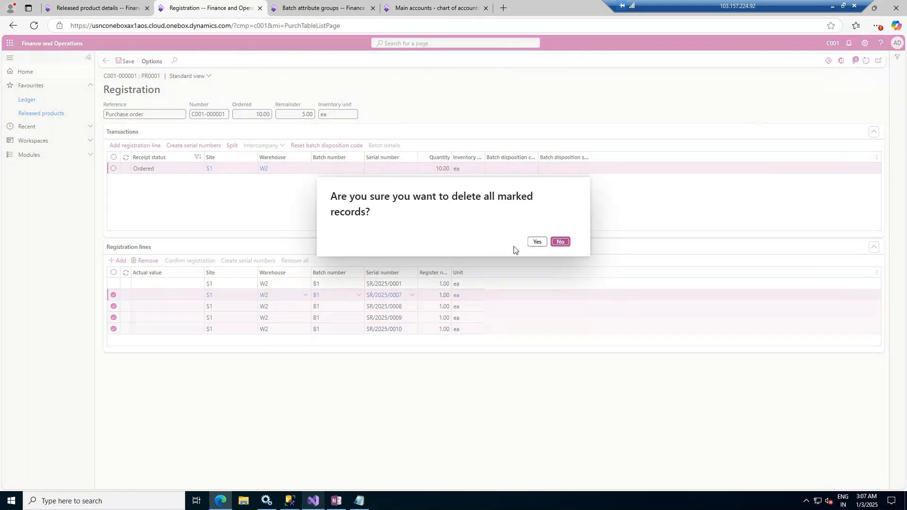
click(533, 242)
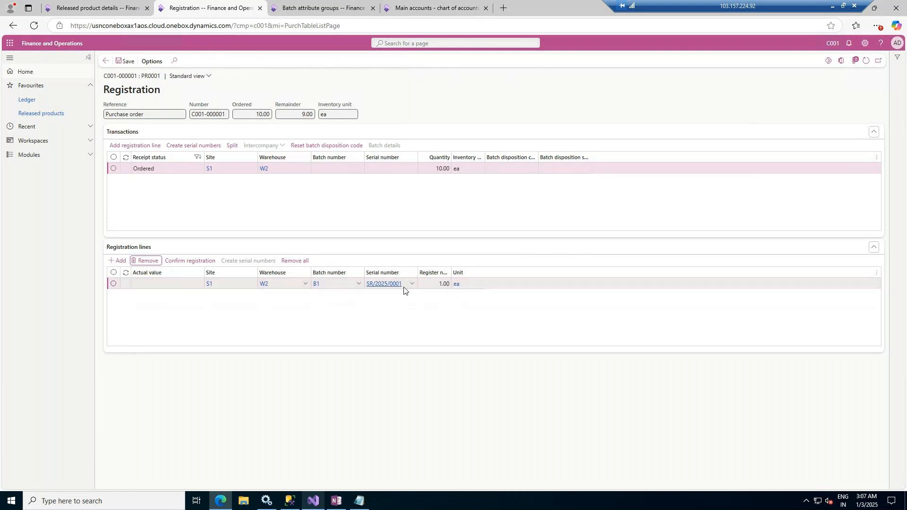
click(198, 261)
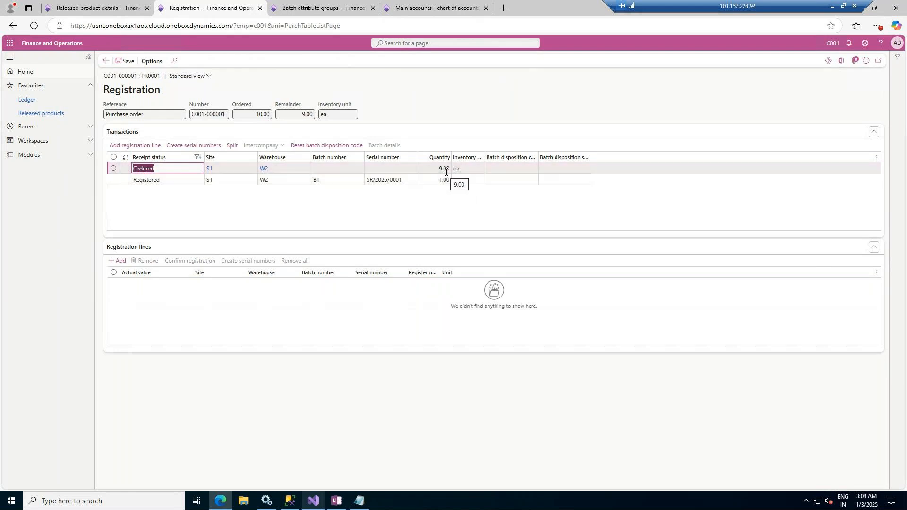
click(106, 62)
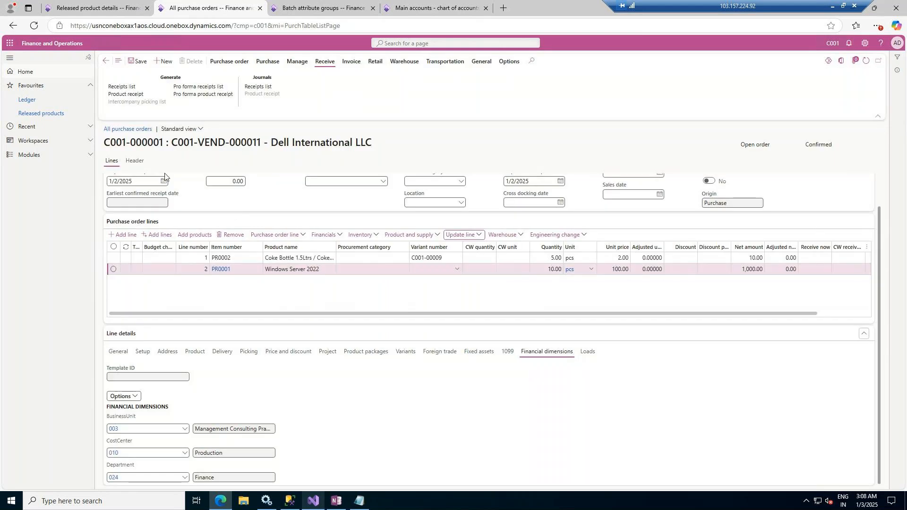
Reopen the registration for item PR0001 and add a registration line for the ordered transaction with batch number B1.
click(461, 237)
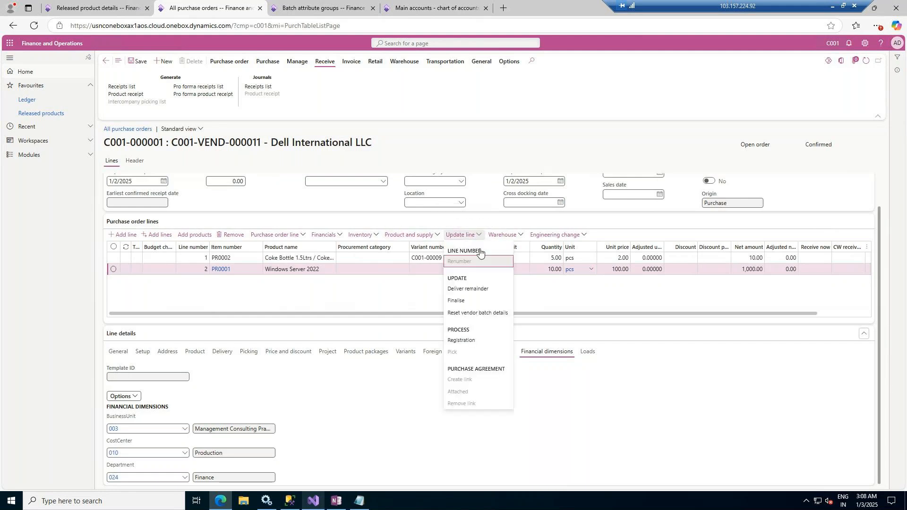
click(464, 341)
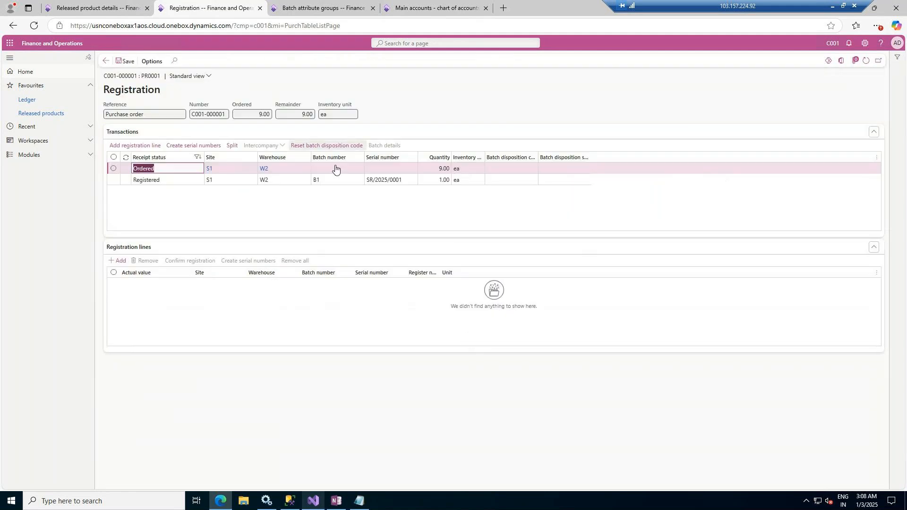
click(113, 168)
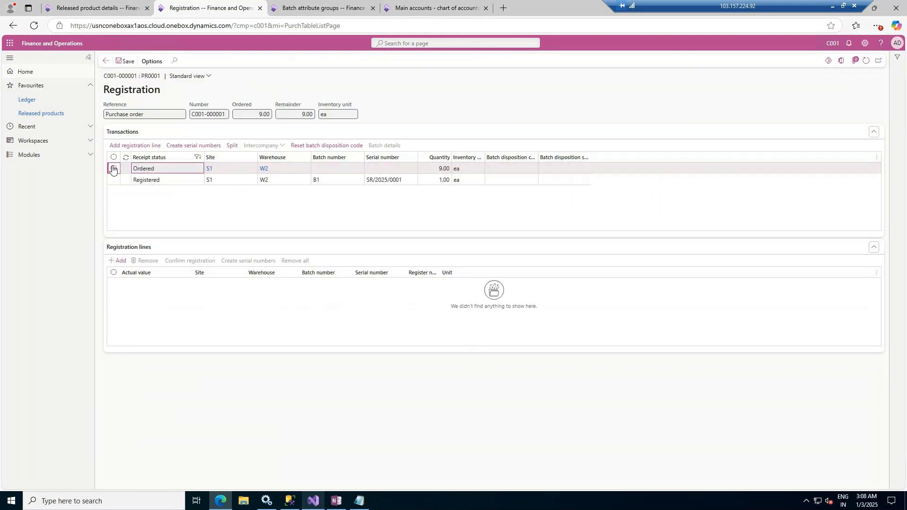
click(138, 148)
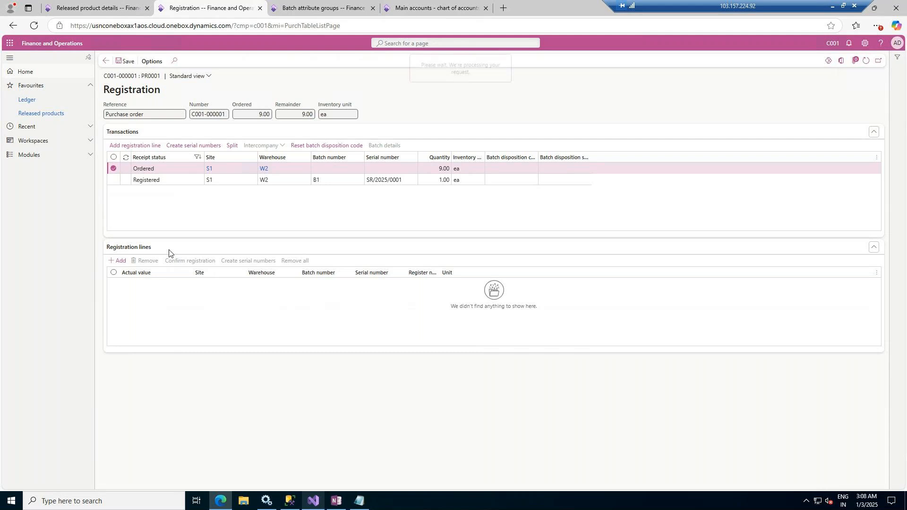
click(358, 283)
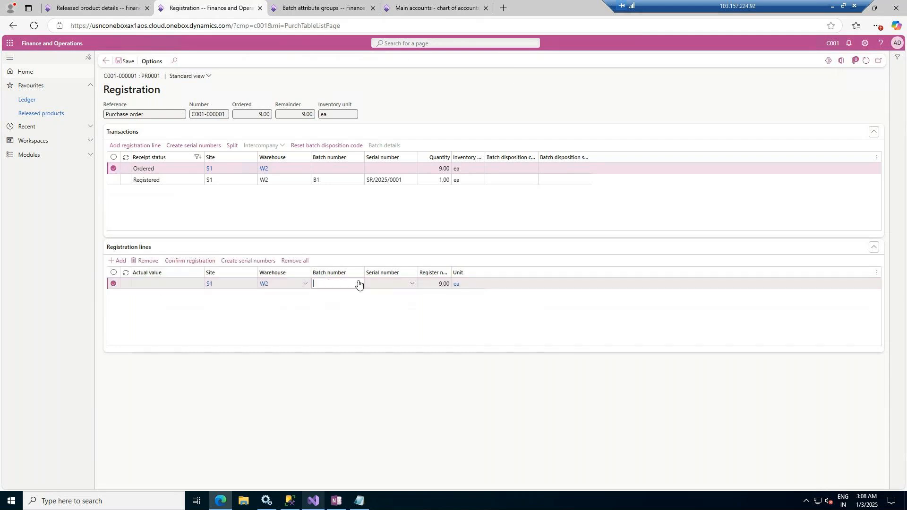
click(358, 283)
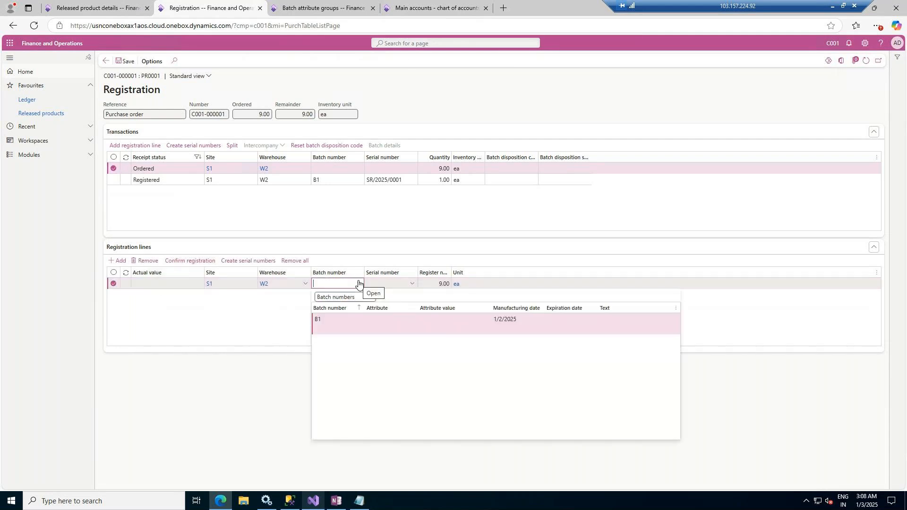
click(334, 323)
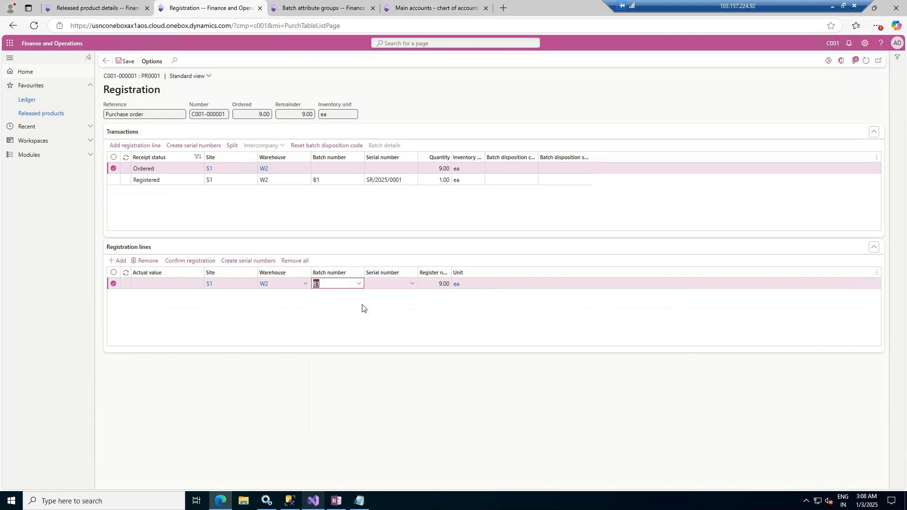
Create serial numbers 1 to 9 for the new registration line using the format SR/2025/####.
click(413, 285)
click(413, 283)
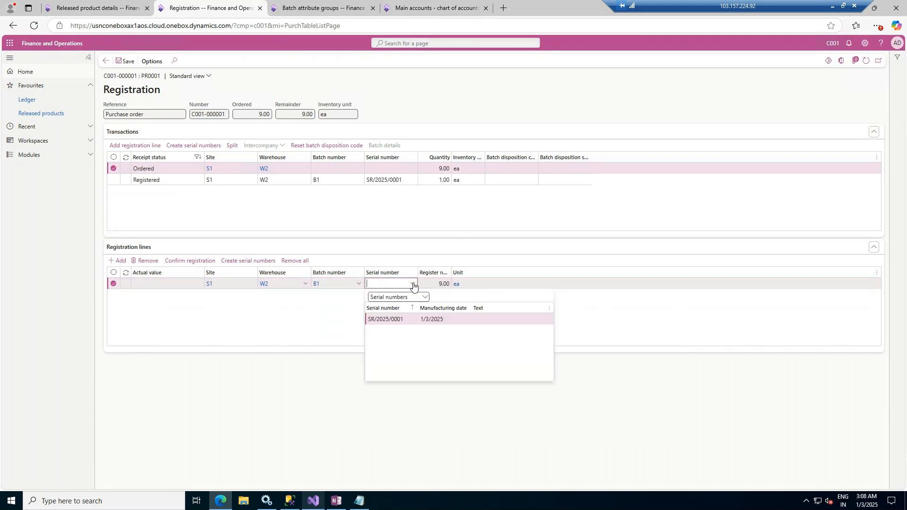
click(260, 310)
click(249, 261)
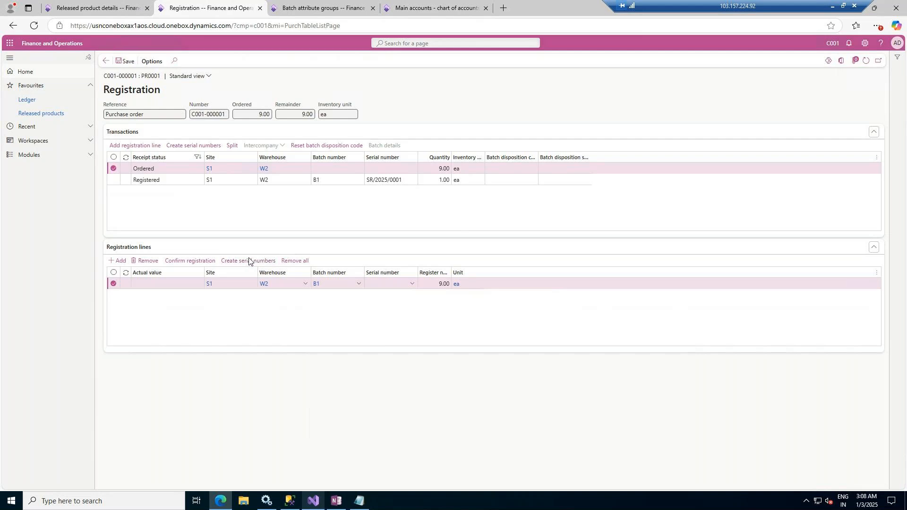
click(805, 144)
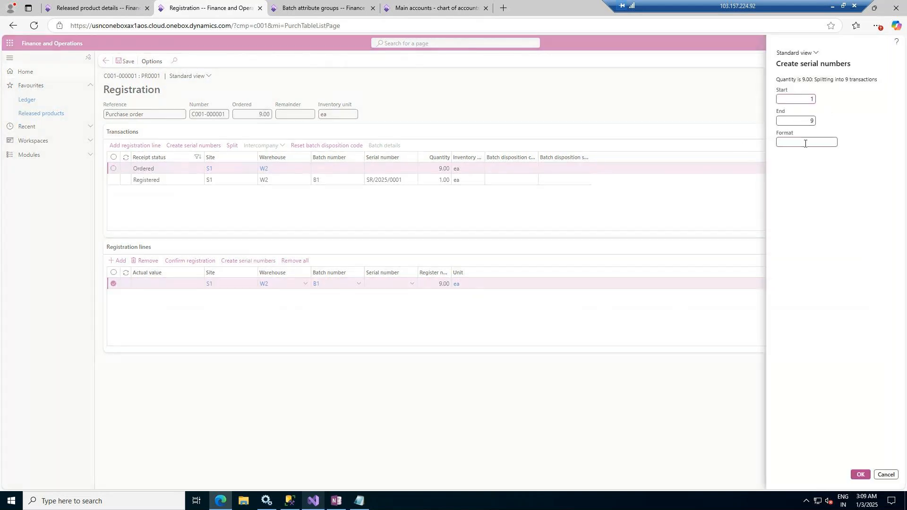
text(SR/2025/####)
click(861, 475)
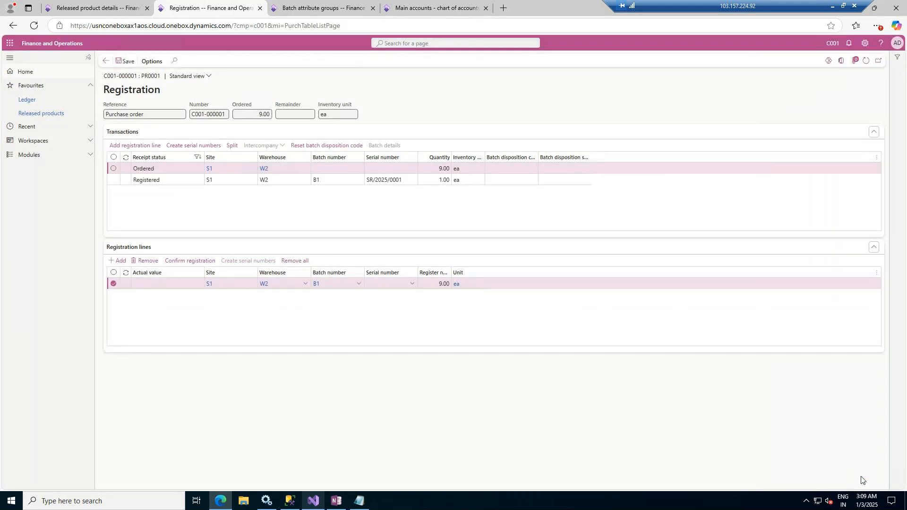
Try to confirm the registration of the new serial number lines and check the message details.
click(185, 261)
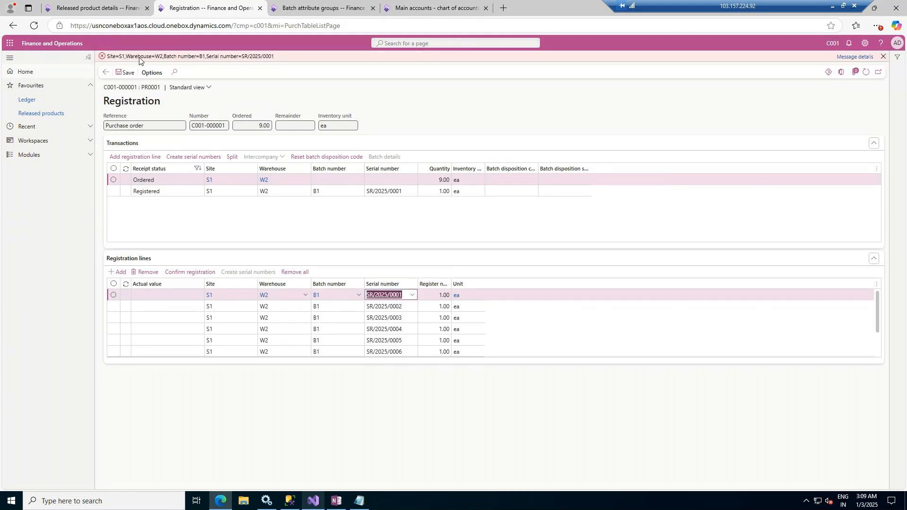
click(857, 57)
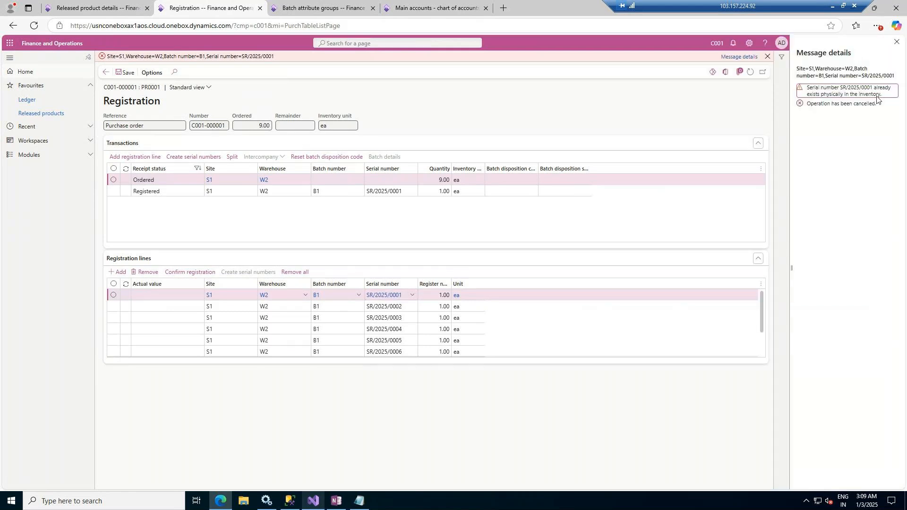
click(897, 42)
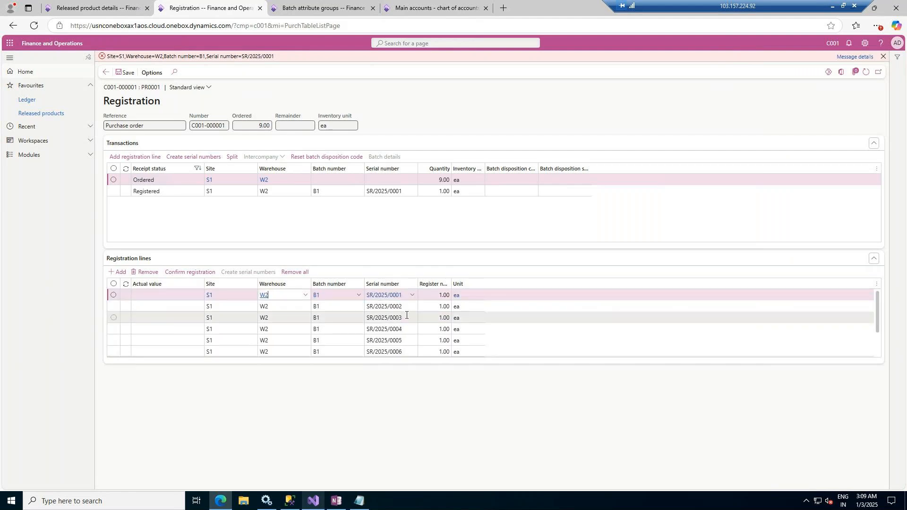
Change the first registration line's serial number to SR/2025/0010, then confirm the registration and return to the purchase order.
click(405, 298)
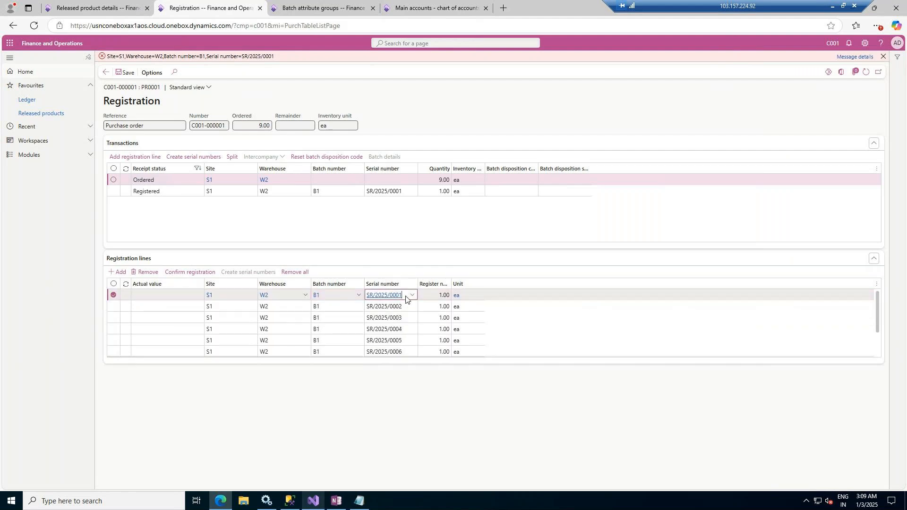
key(BackSpace)
key(BackSpace)
text(10)
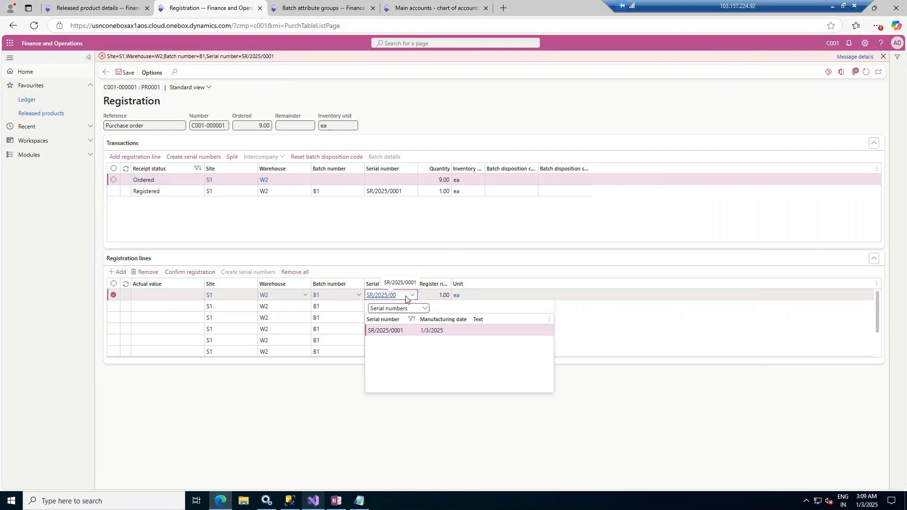
click(410, 428)
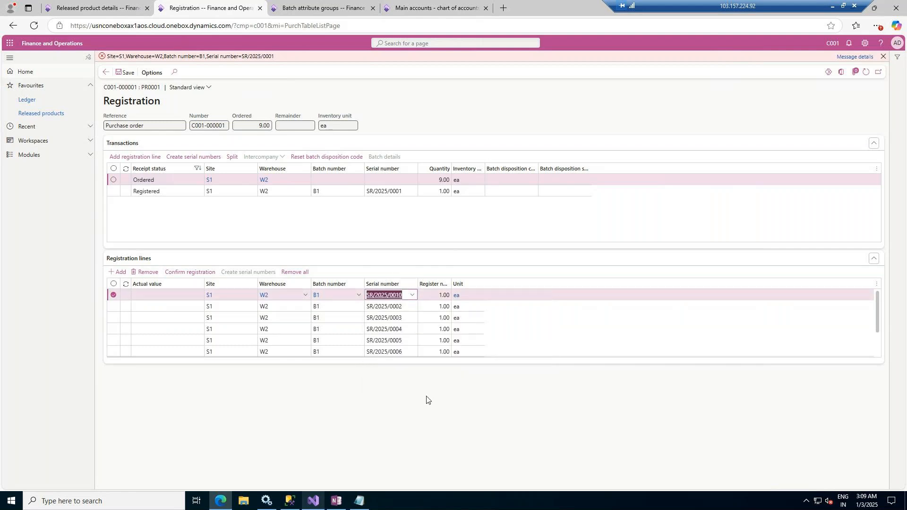
click(184, 273)
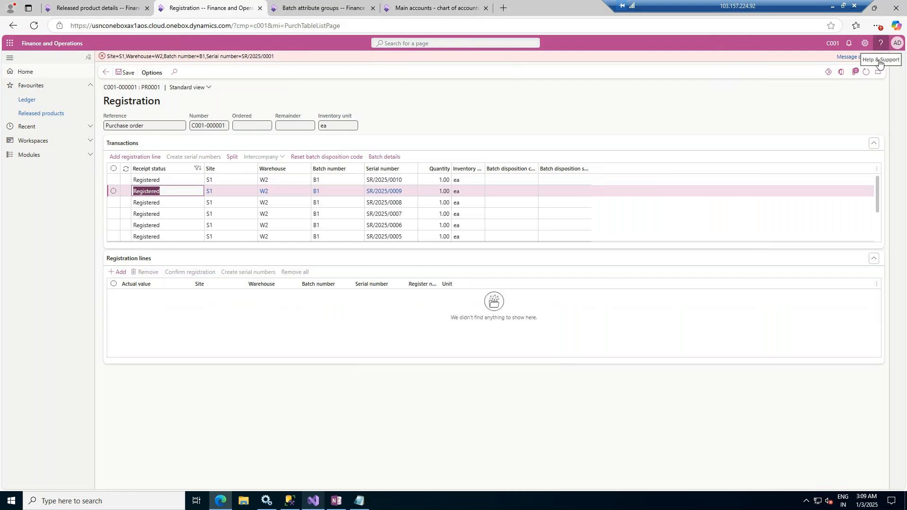
click(883, 56)
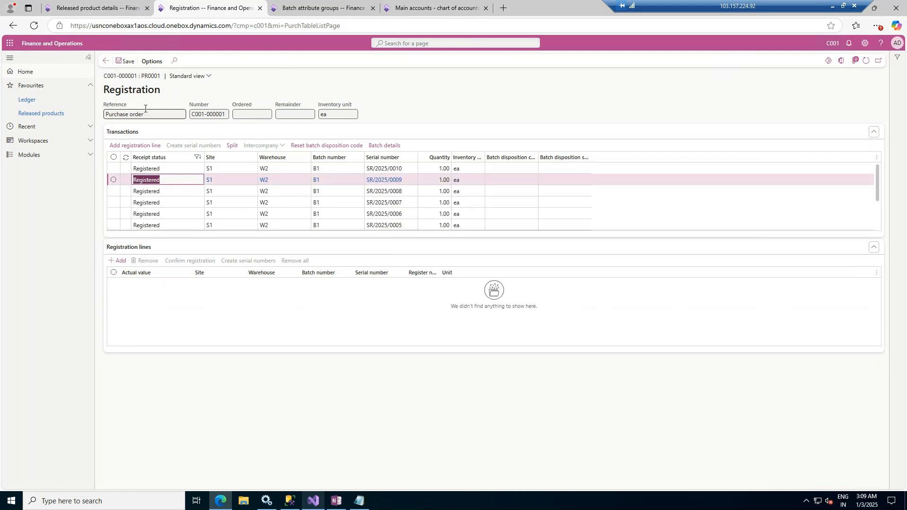
click(106, 63)
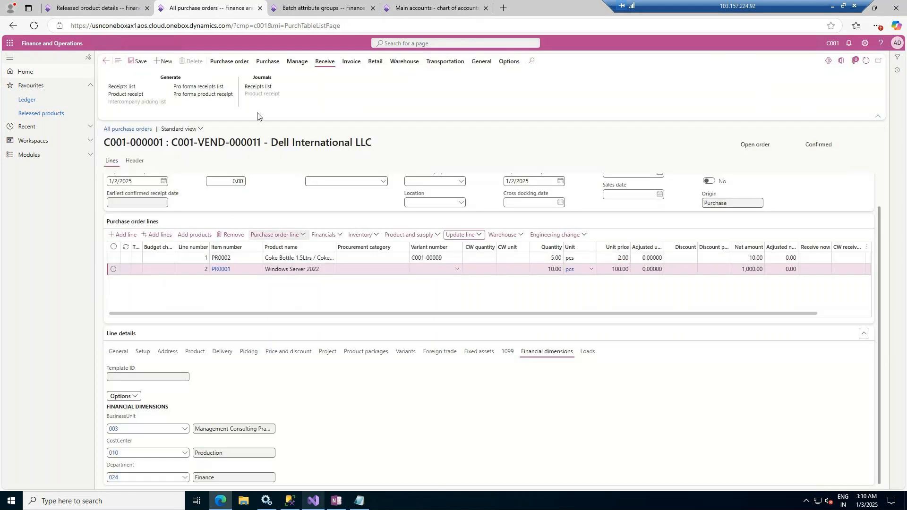
Start posting a product receipt for the order and reuse the purchase order number as the product receipt number.
click(121, 95)
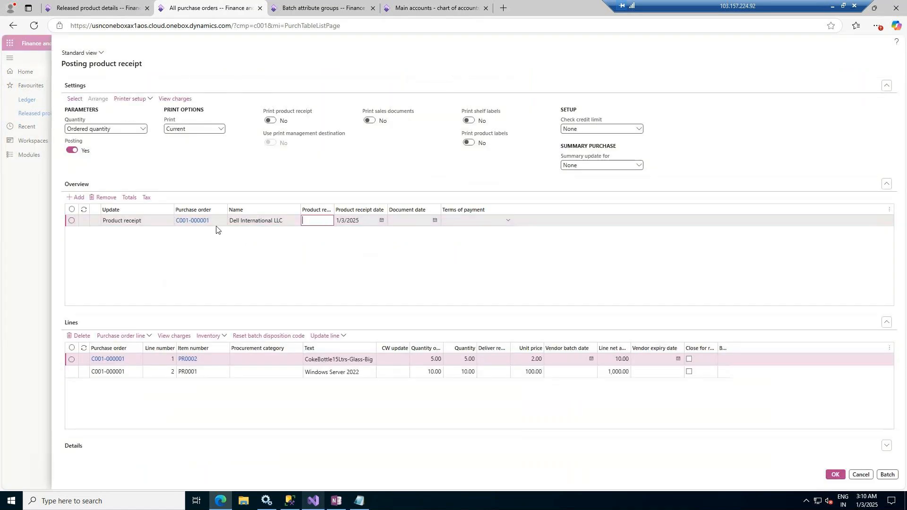
drag(213, 221, 175, 222)
key(ctrl+c)
mouse_move(175, 222)
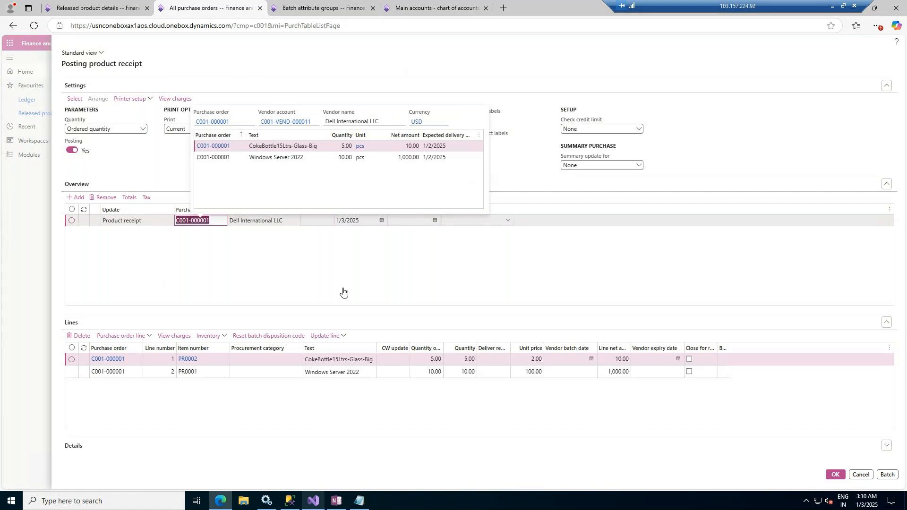
click(310, 220)
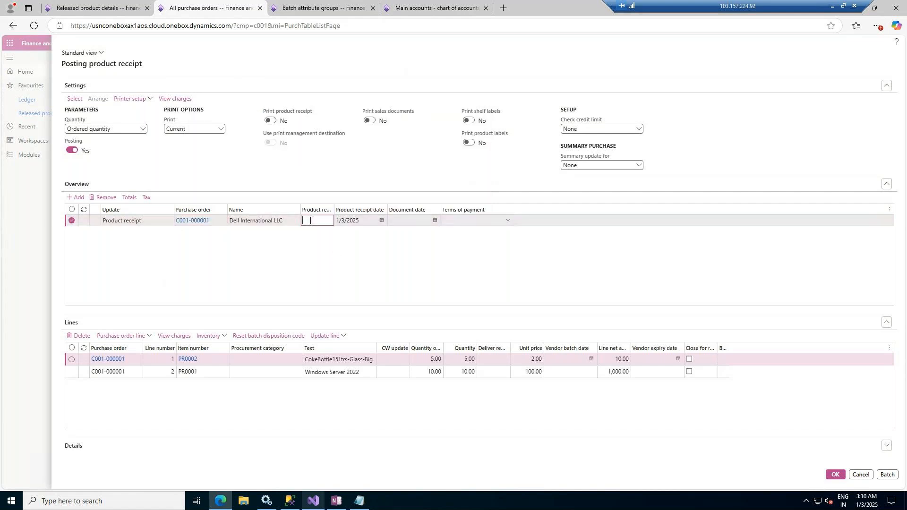
key(ctrl+v)
Set the product receipt's document date to 1/3/2025 and its terms of payment to 30D.
click(435, 220)
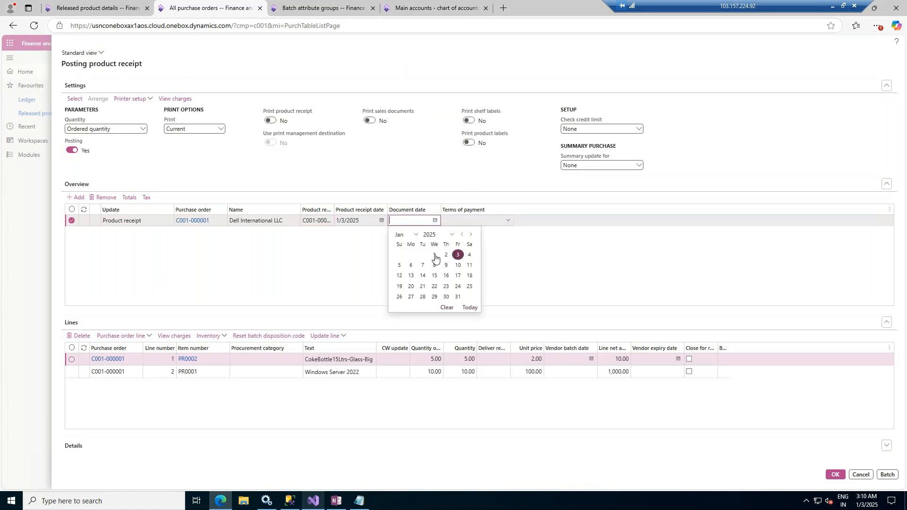
click(460, 254)
click(504, 220)
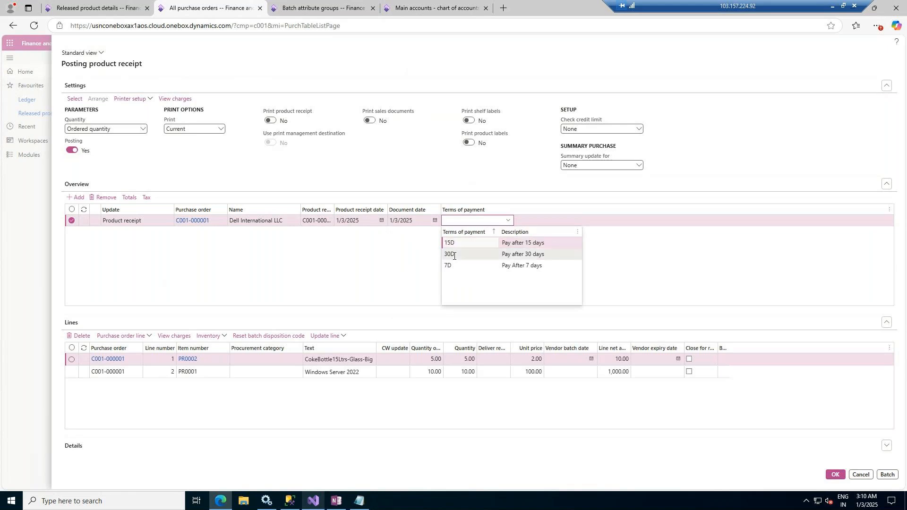
click(452, 254)
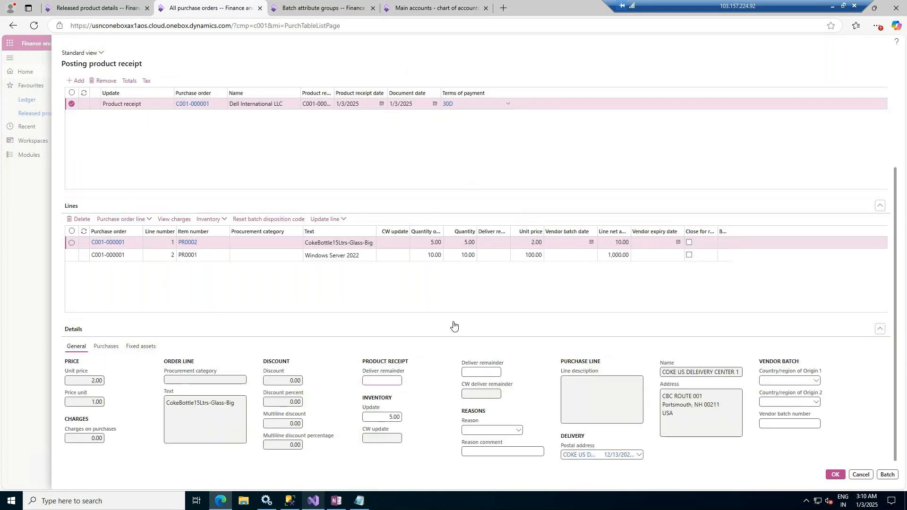
Try to post the product receipt for the ordered quantities of both purchase order lines.
click(339, 220)
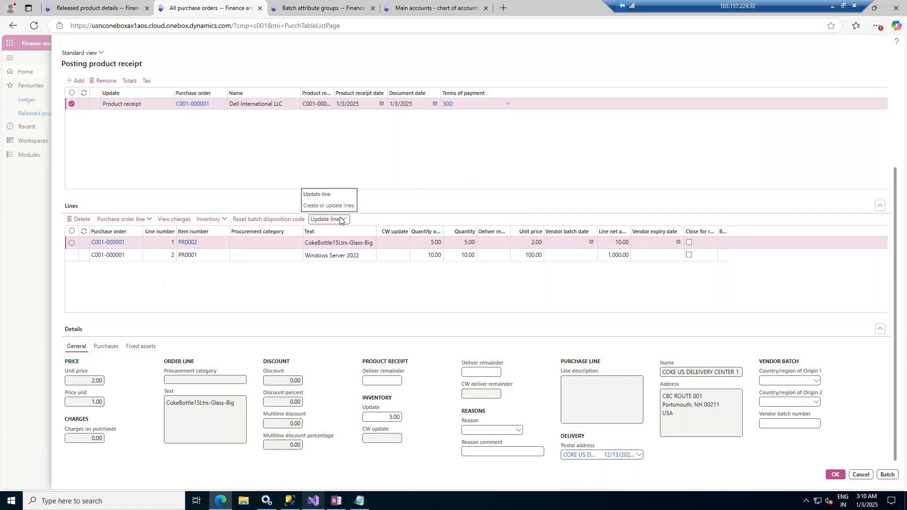
click(333, 250)
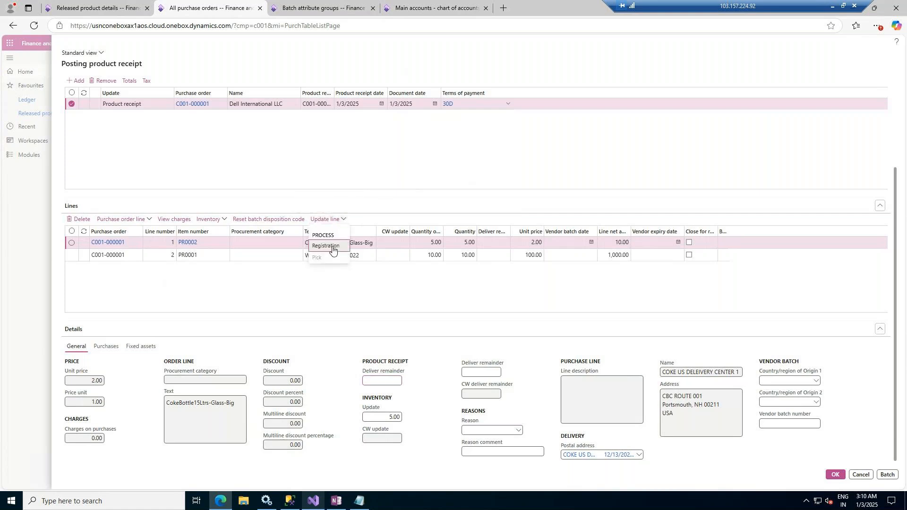
click(835, 474)
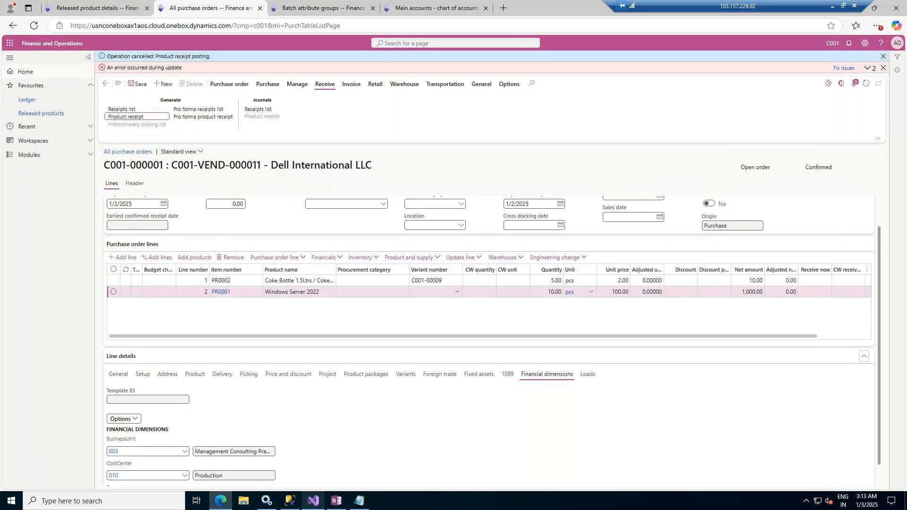
Review the details of the product receipt posting error, then open the inventory Posting setup for C001.
click(869, 69)
click(864, 80)
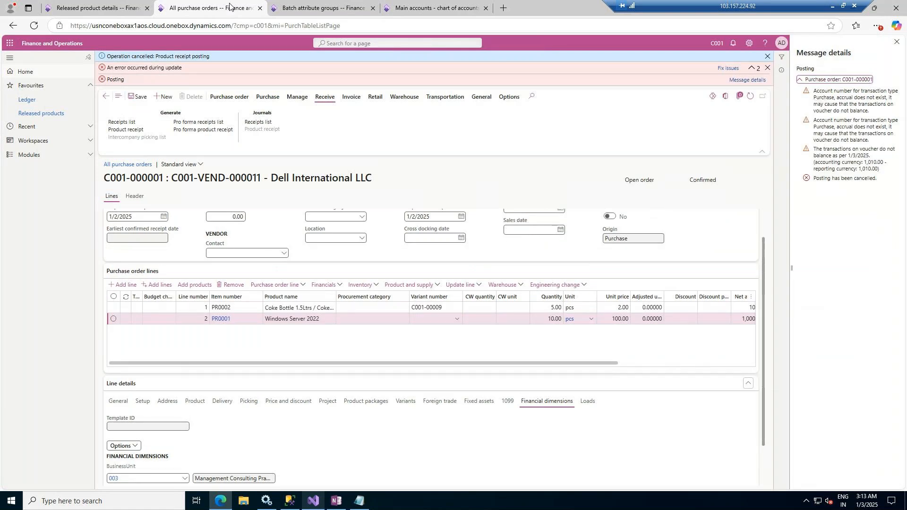
click(95, 8)
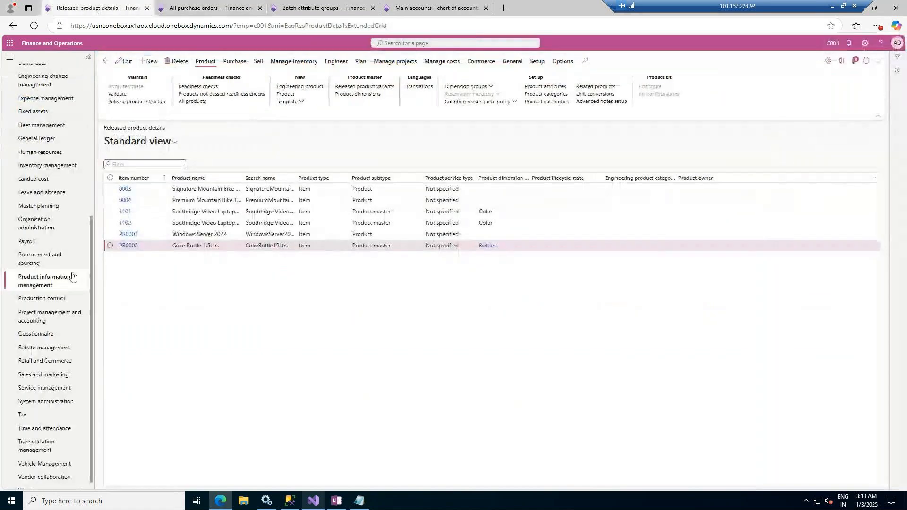
click(56, 283)
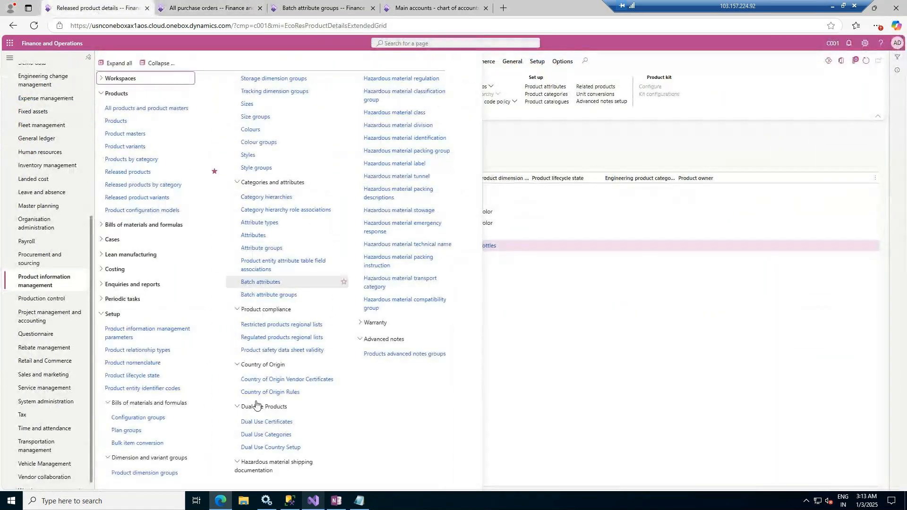
click(43, 167)
click(250, 468)
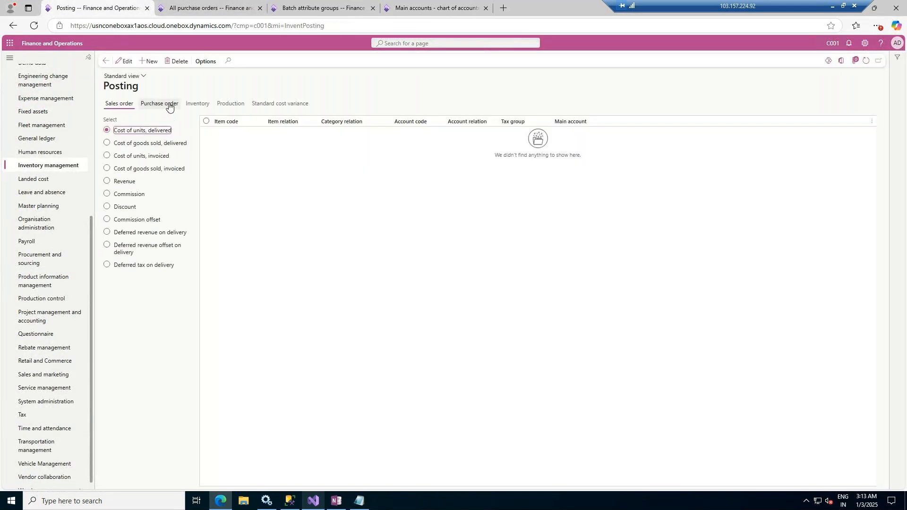
Check the C001 inventory posting types against the posting error and display the Purchase, accrual accounts under the purchase order postings.
click(174, 104)
click(196, 104)
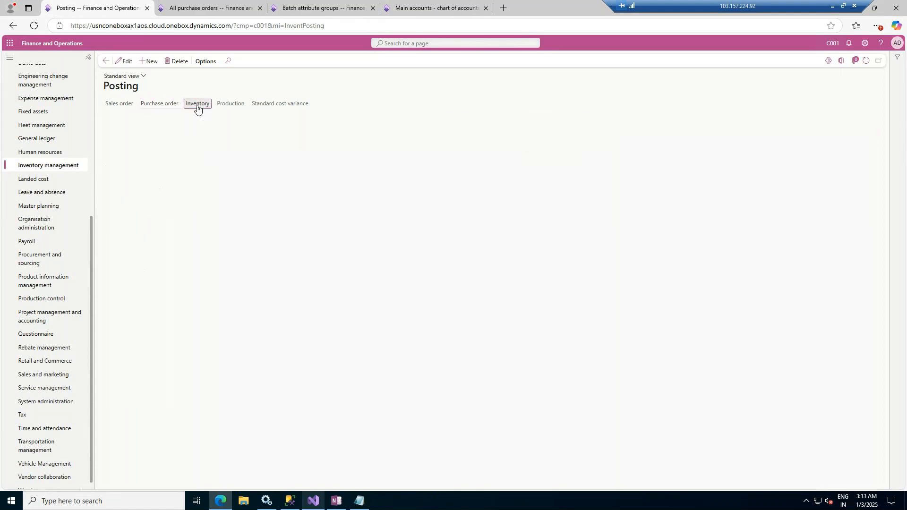
click(144, 171)
click(150, 194)
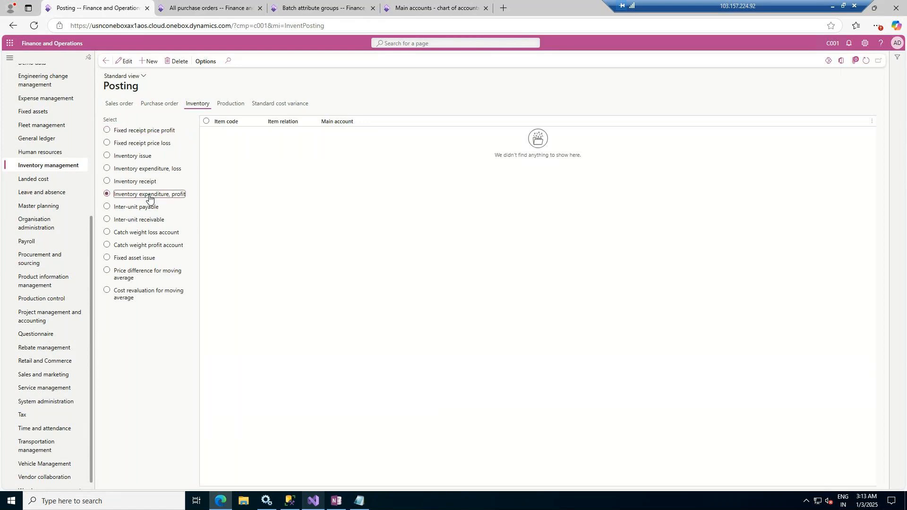
click(229, 8)
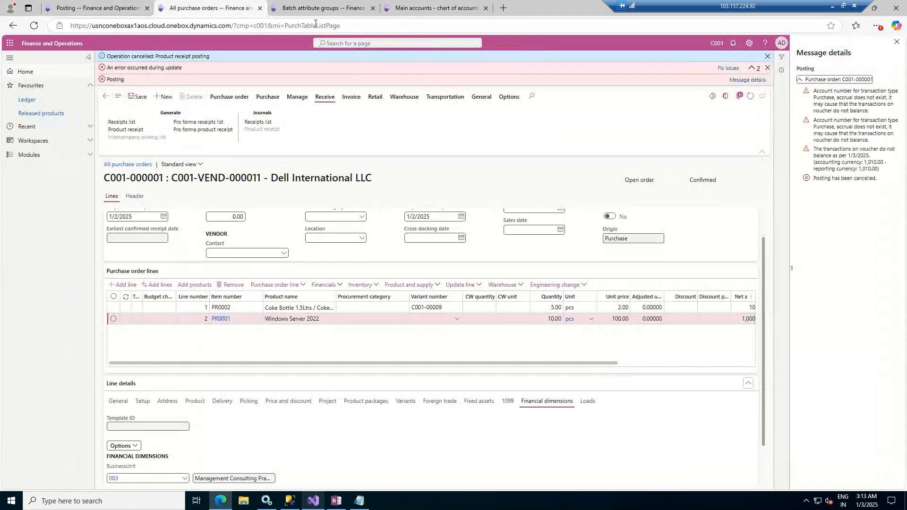
click(94, 8)
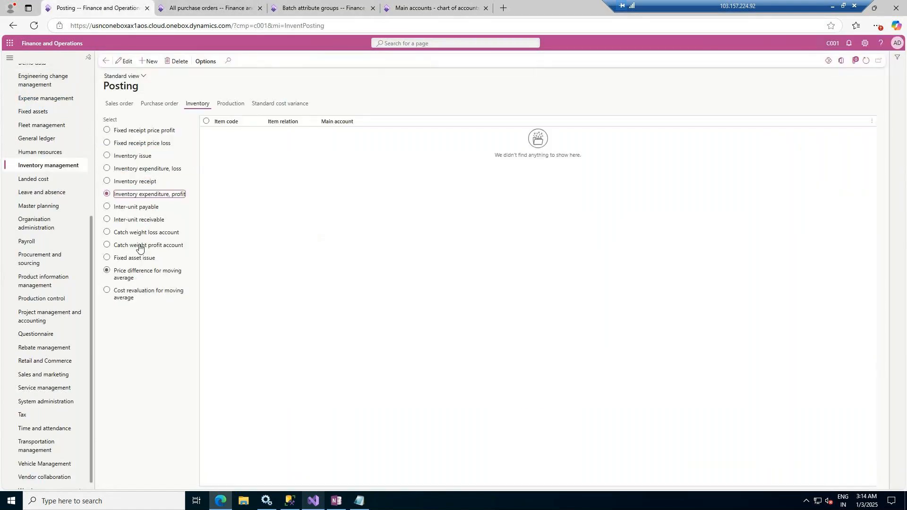
click(164, 108)
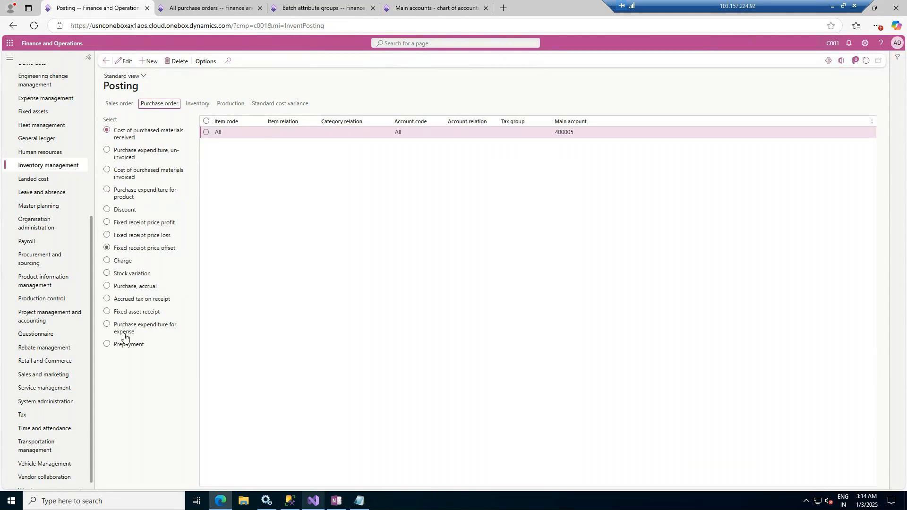
click(107, 287)
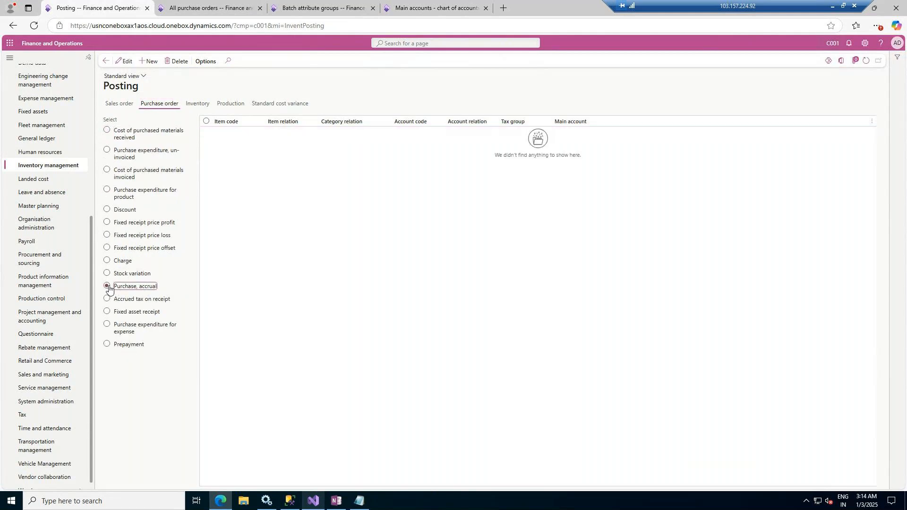
Keep the USMF session active and look up the main account its posting setup uses for Purchase, accrual.
click(450, 7)
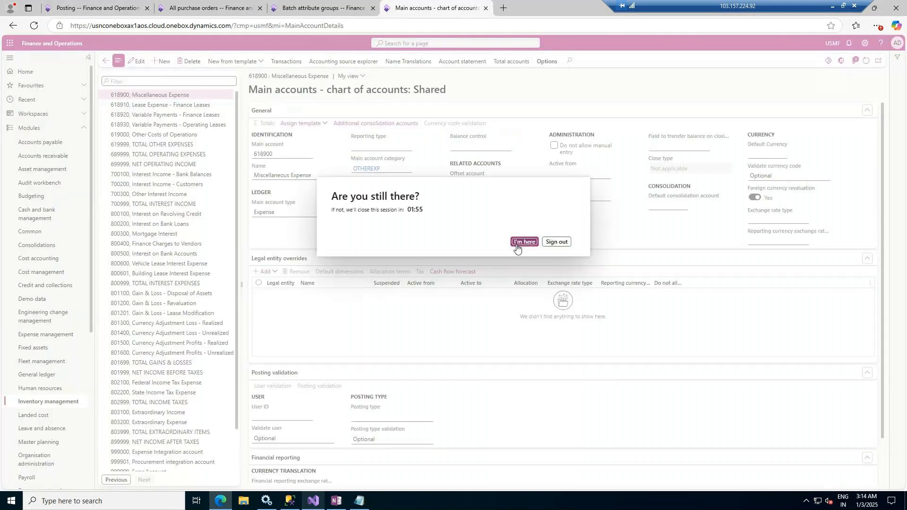
click(517, 247)
click(104, 62)
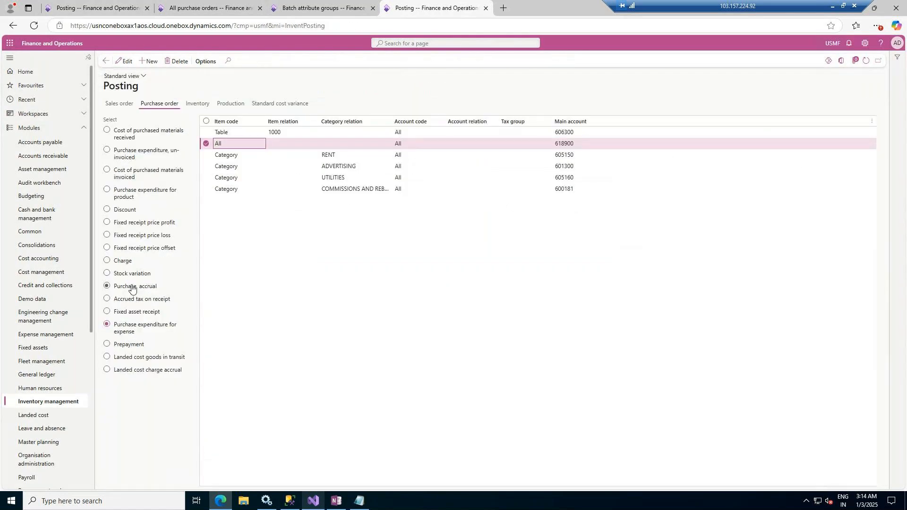
click(133, 287)
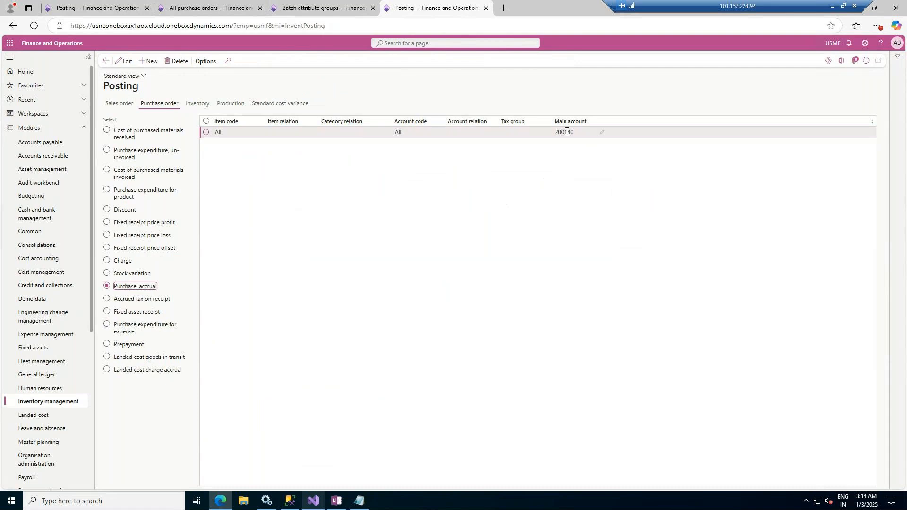
mouse_move(566, 132)
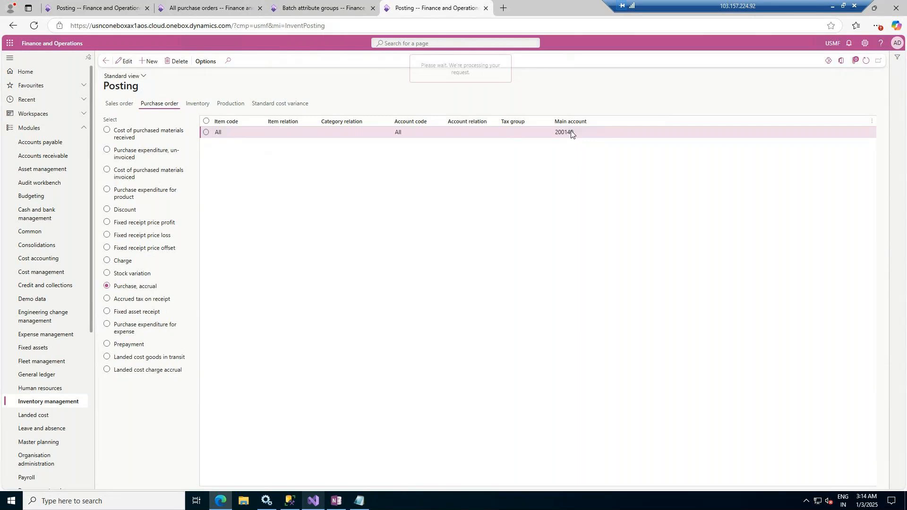
Open C001's main accounts and check the type and category of USMF's accrued purchases account for reference.
click(327, 6)
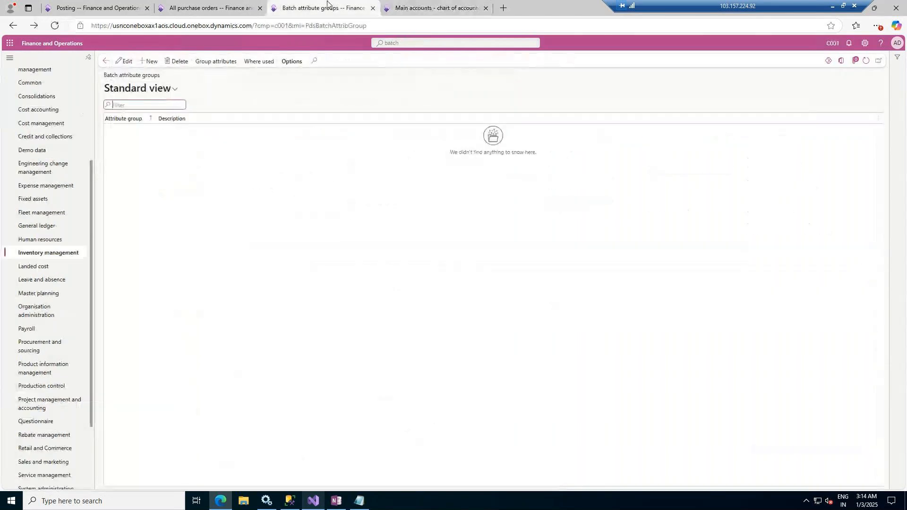
click(44, 229)
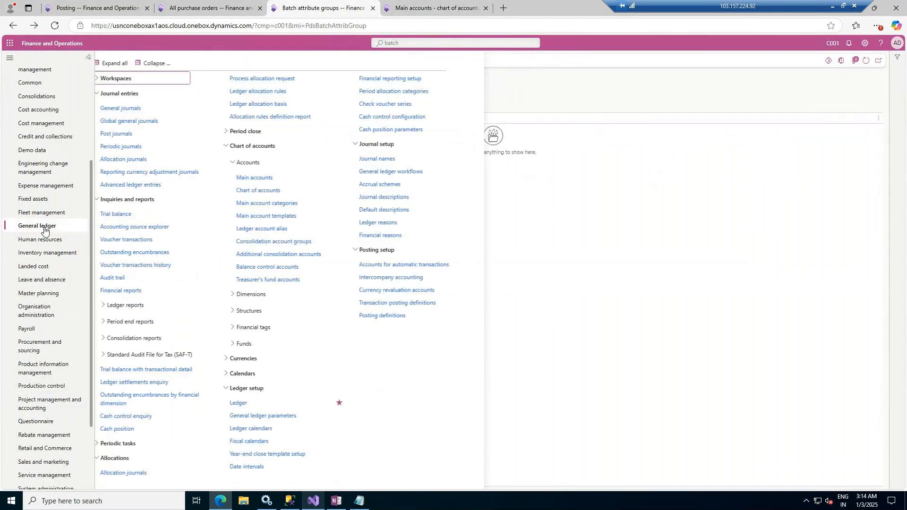
click(261, 182)
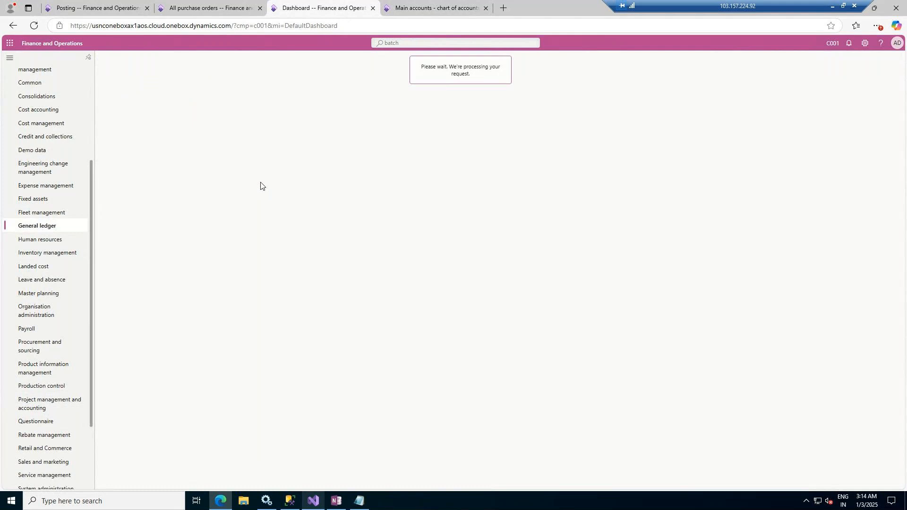
click(452, 5)
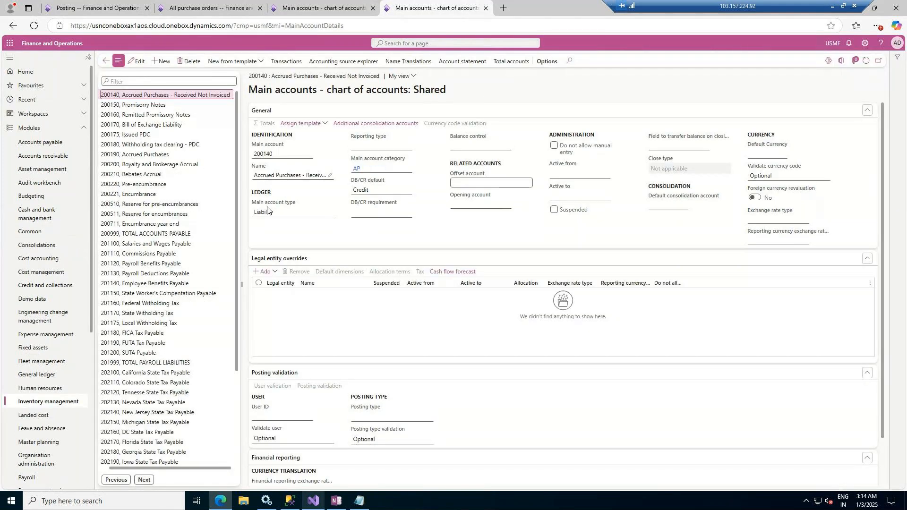
click(292, 4)
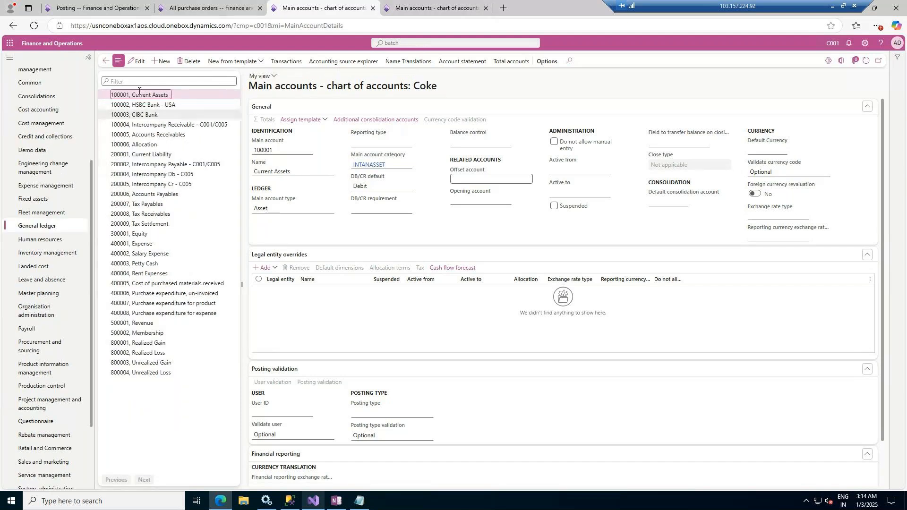
Create main account 200010 in the Coke chart of accounts, naming it Purchase, accrual after the posting type.
click(160, 61)
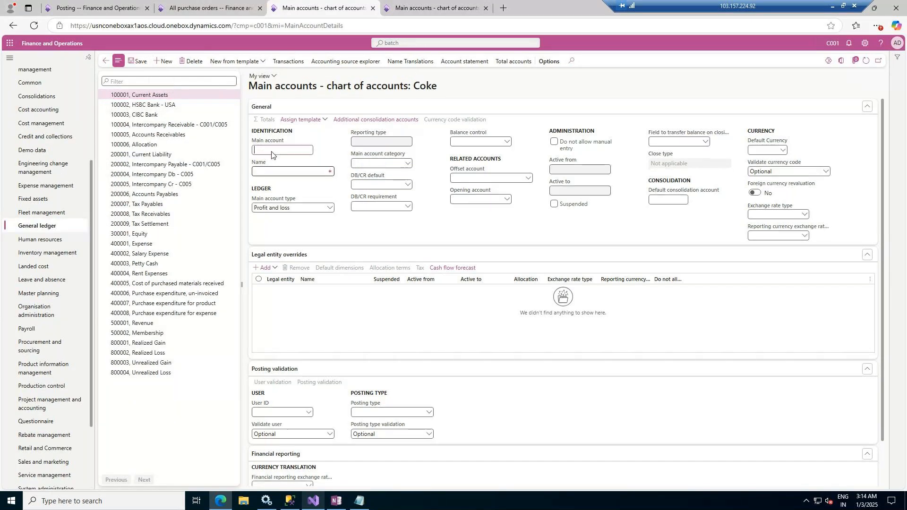
text(2)
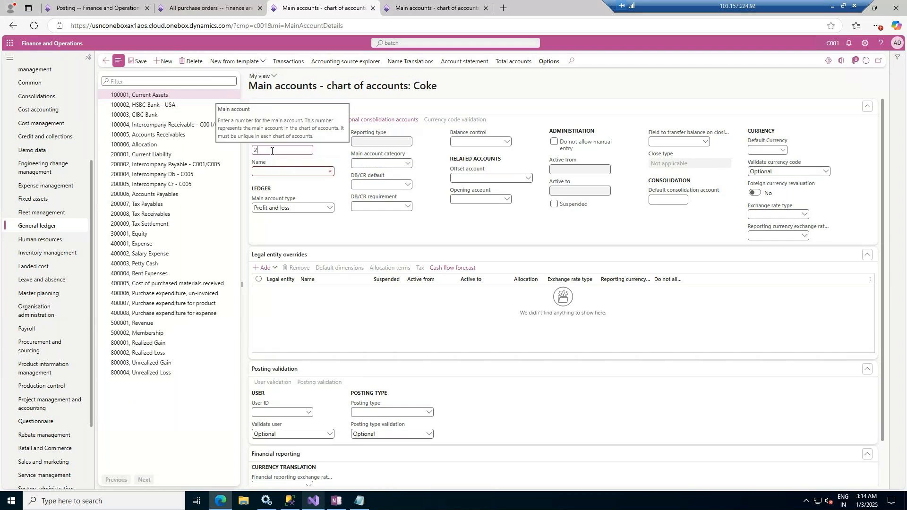
text(00010)
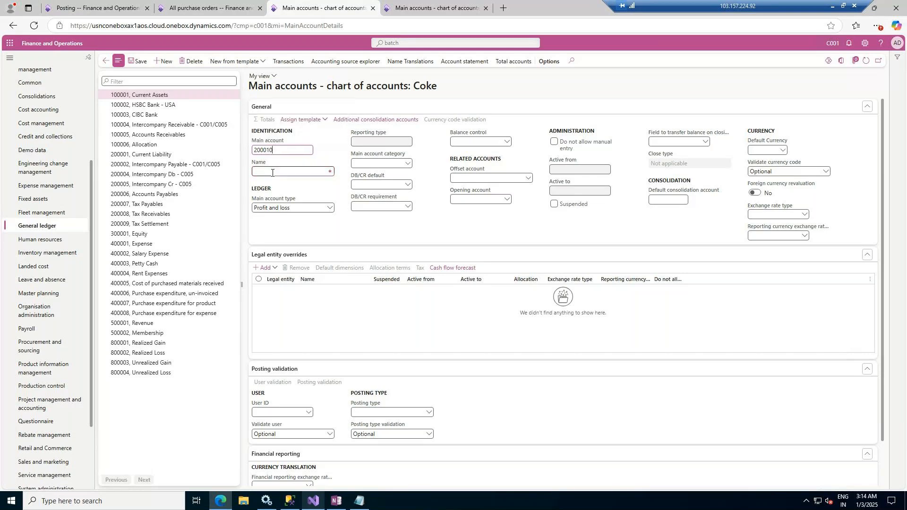
click(273, 173)
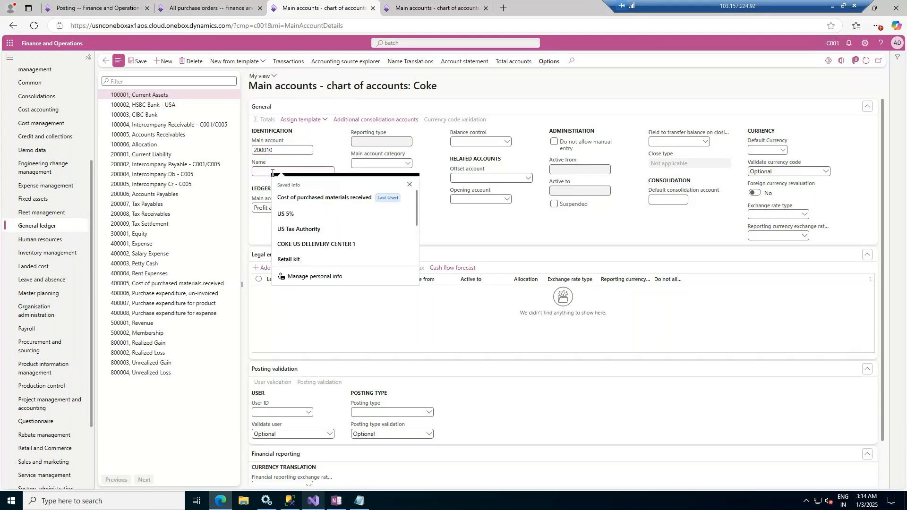
click(49, 4)
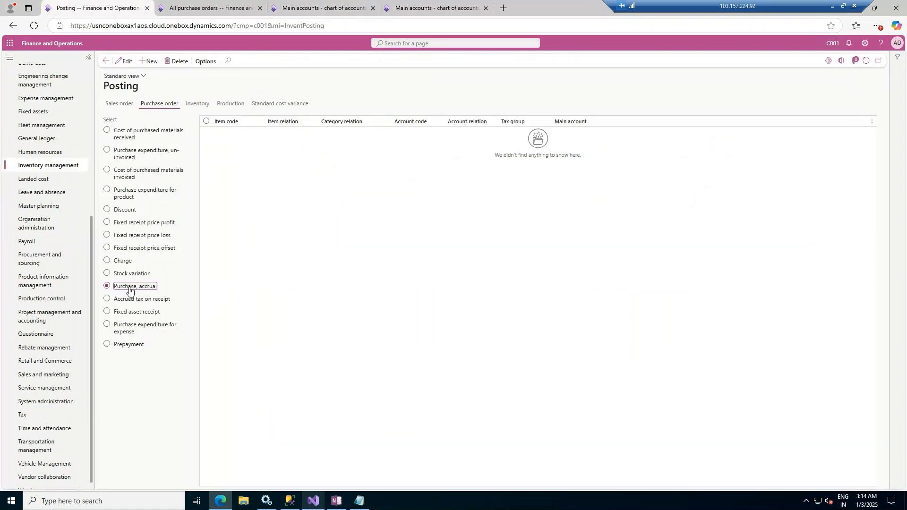
mouse_move(113, 289)
mouse_down()
mouse_move(160, 291)
mouse_move(109, 291)
mouse_up()
key(ctrl+c)
click(208, 8)
click(321, 8)
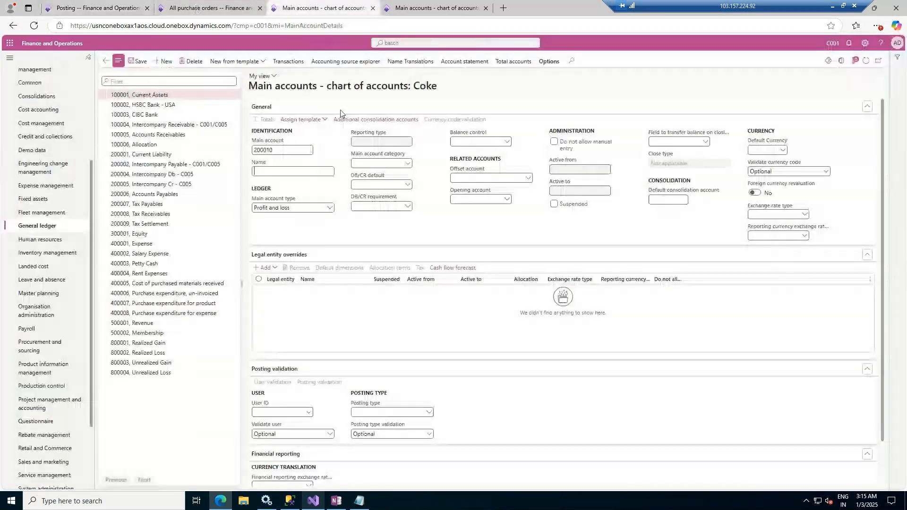
click(299, 171)
key(ctrl+v)
key(Tab)
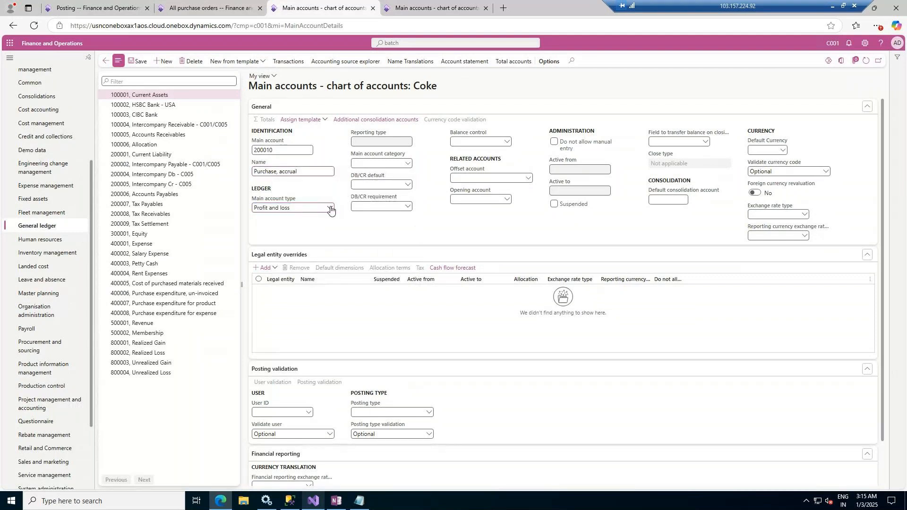
Set the new main account's type to Liability and its category to AP, then save it.
click(331, 209)
click(272, 274)
click(407, 164)
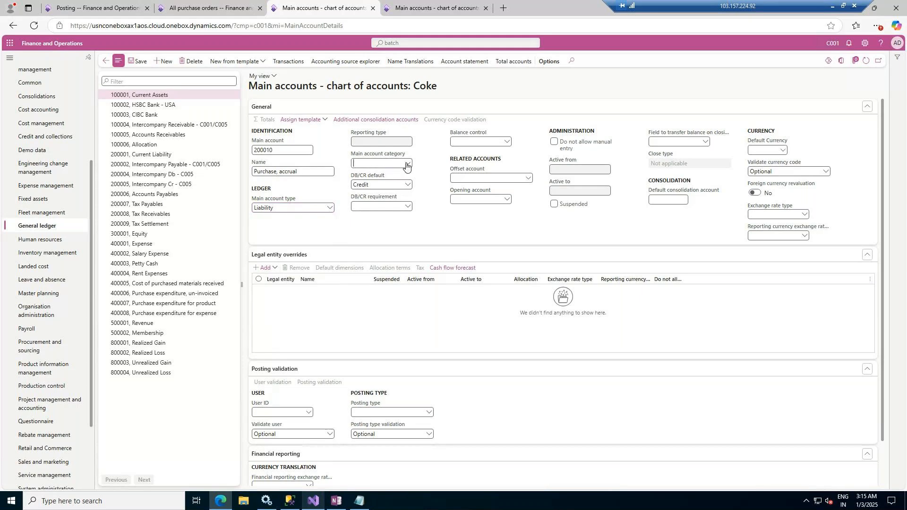
click(443, 4)
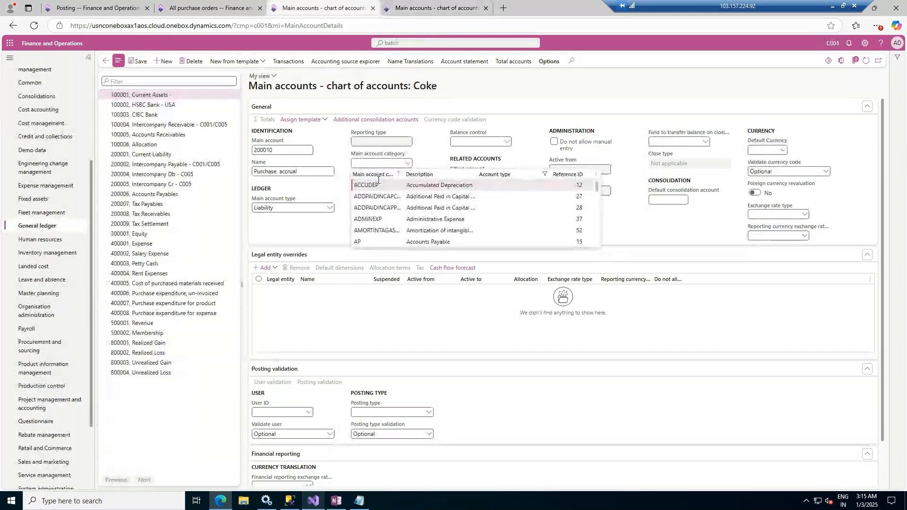
text(AP)
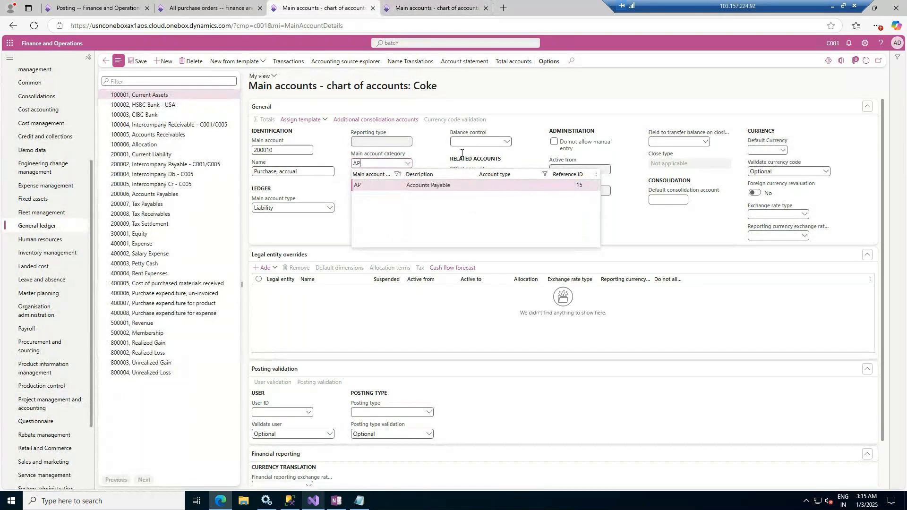
click(495, 88)
click(143, 64)
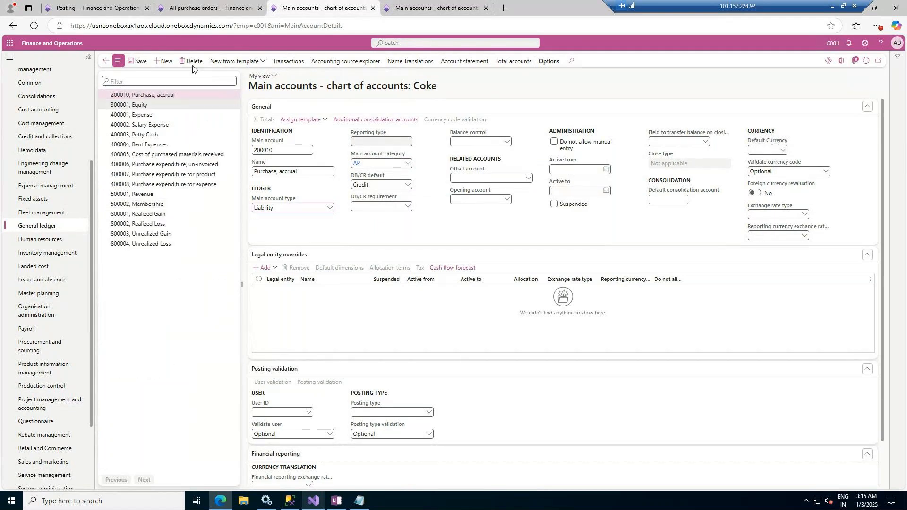
Add a Purchase, accrual posting line for all items and all accounts using main account 200010, then return to the purchase order.
double_click(255, 150)
key(ctrl+c)
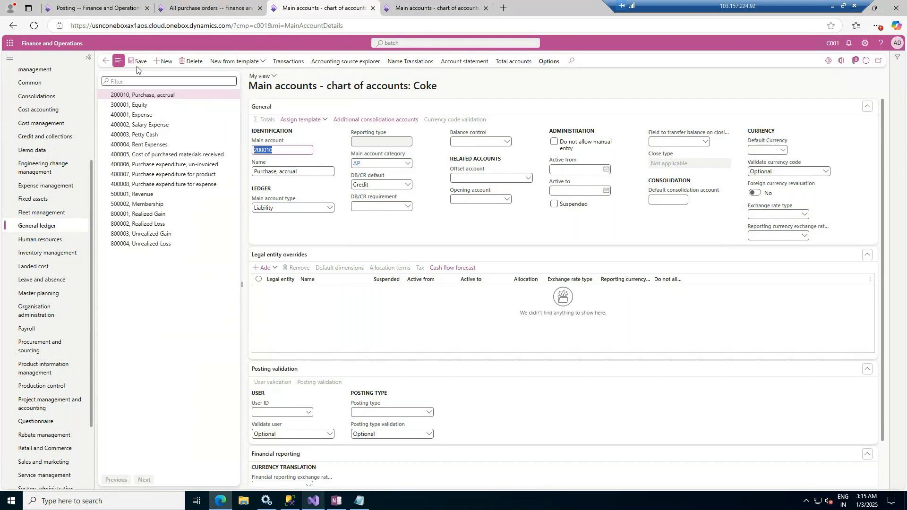
click(149, 12)
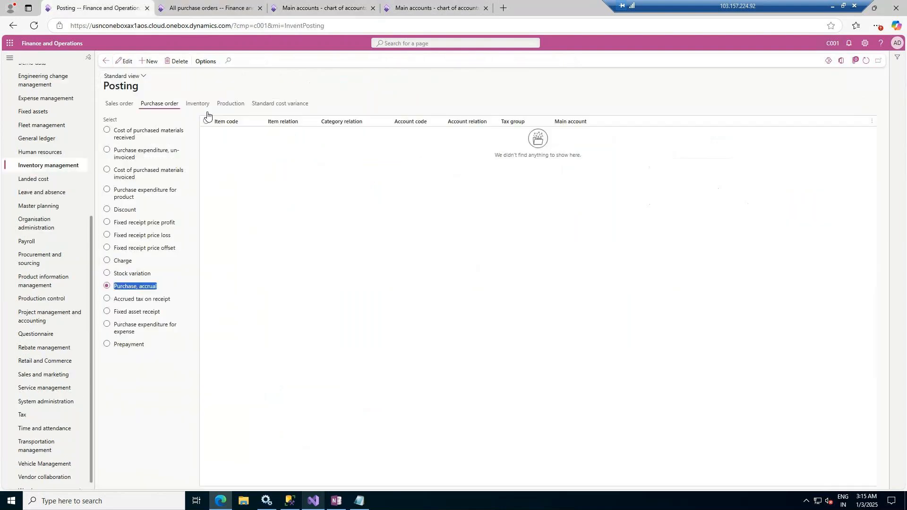
click(146, 62)
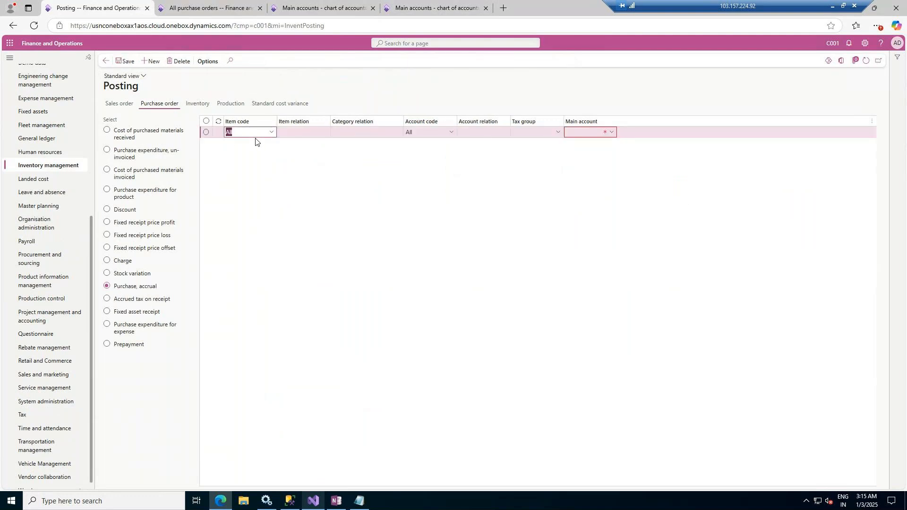
click(599, 133)
key(ctrl+v)
click(520, 162)
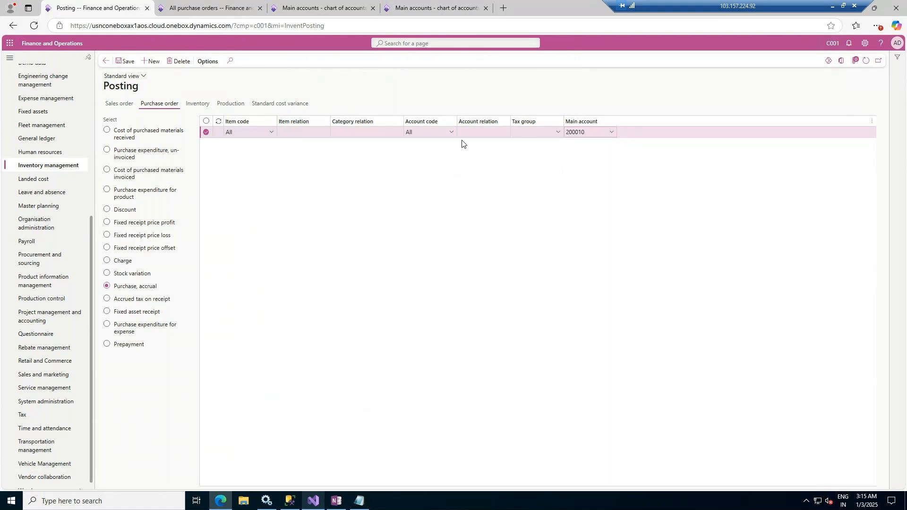
click(208, 8)
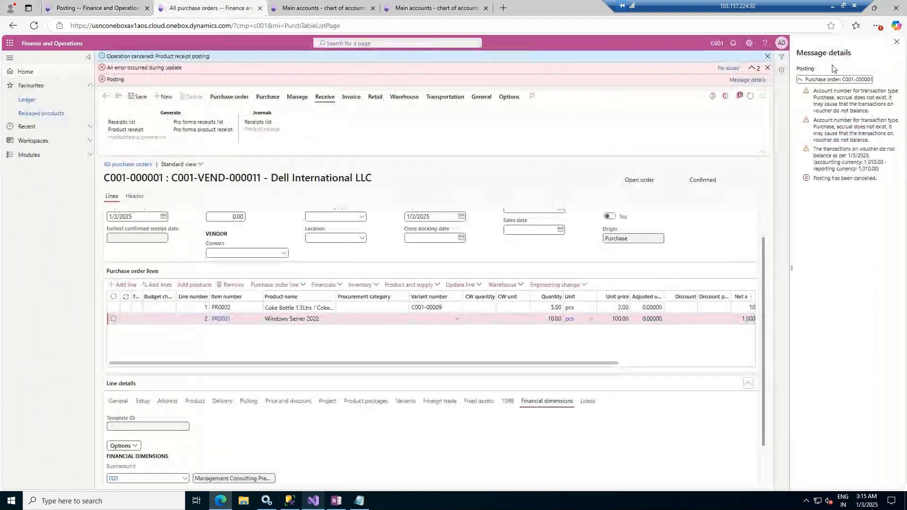
Dismiss the earlier posting errors, start posting the product receipt again, and use the purchase order number as the product receipt number.
click(897, 42)
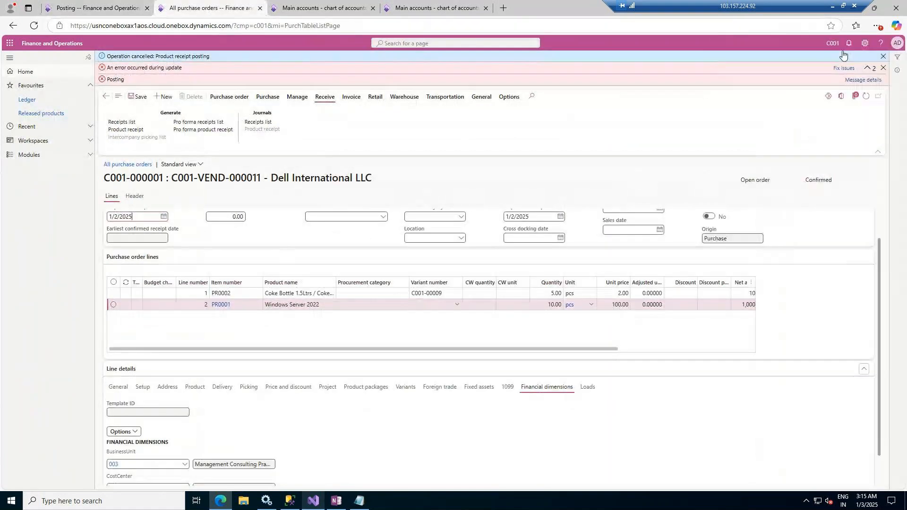
click(882, 60)
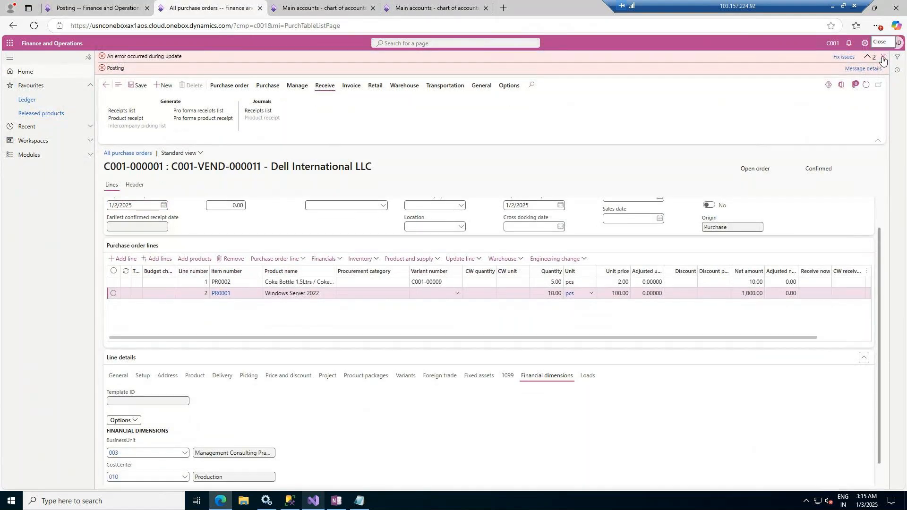
click(886, 59)
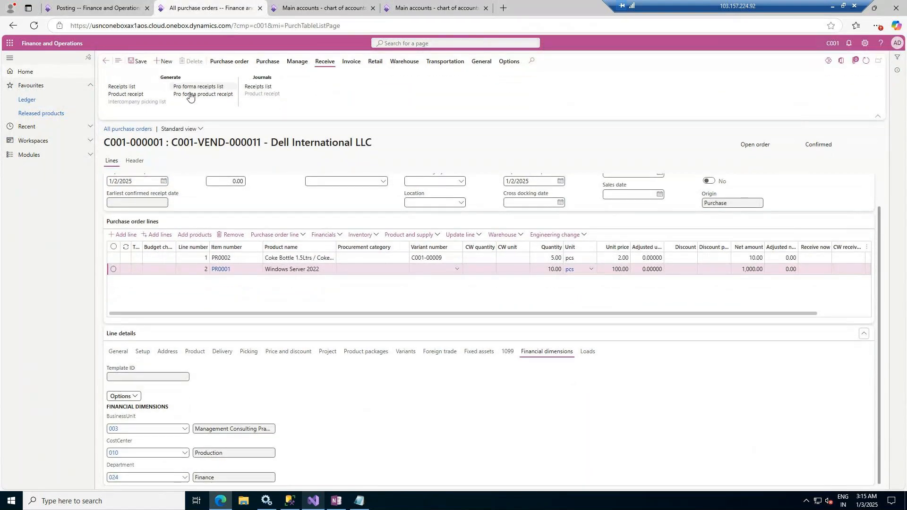
click(141, 95)
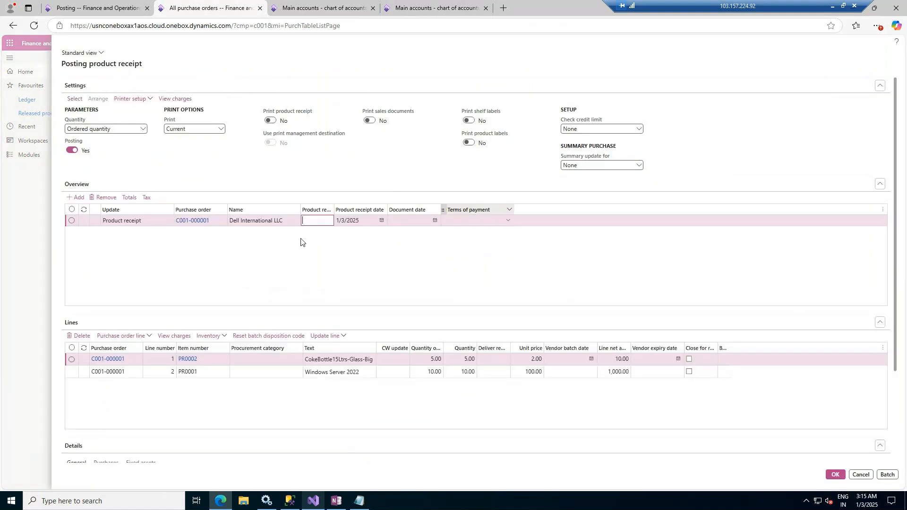
drag(211, 221, 170, 223)
key(ctrl+c)
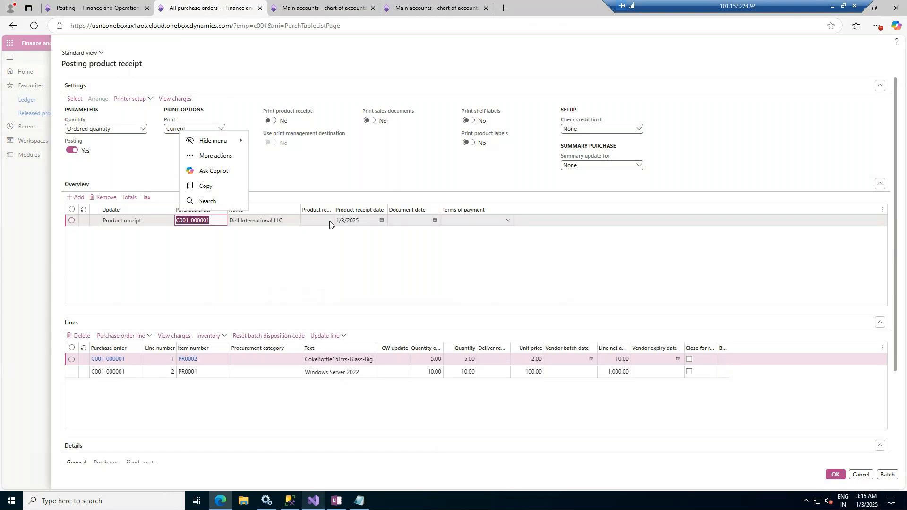
click(314, 219)
key(ctrl+v)
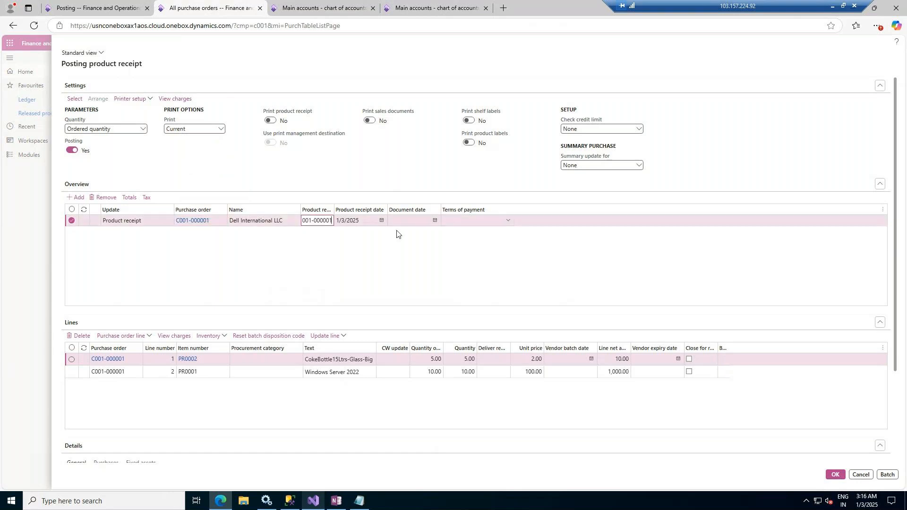
Set the receipt's document date to 1/3/2025 and its terms of payment to 30D, and post the product receipt.
click(435, 221)
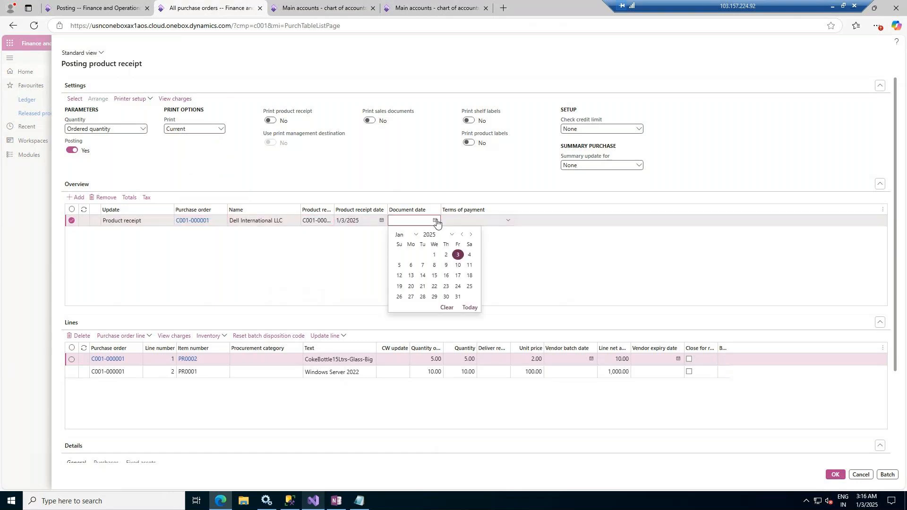
click(460, 257)
click(509, 221)
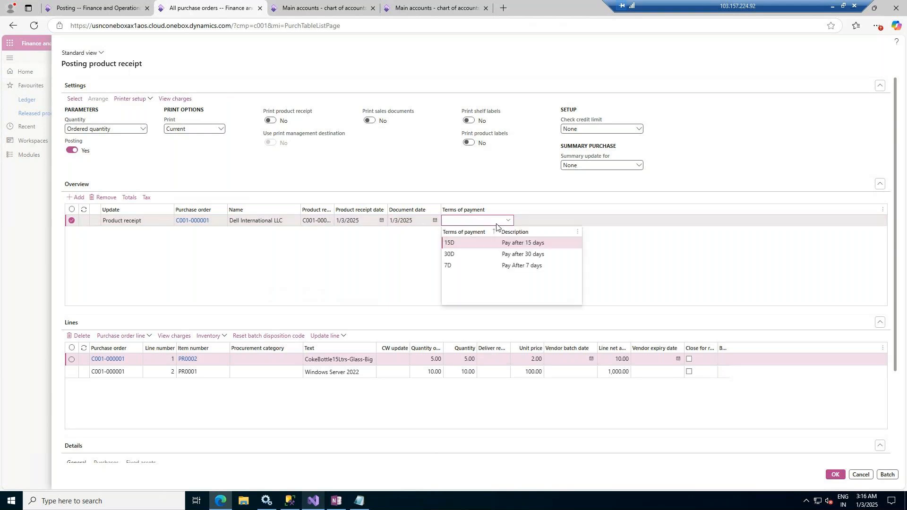
click(534, 254)
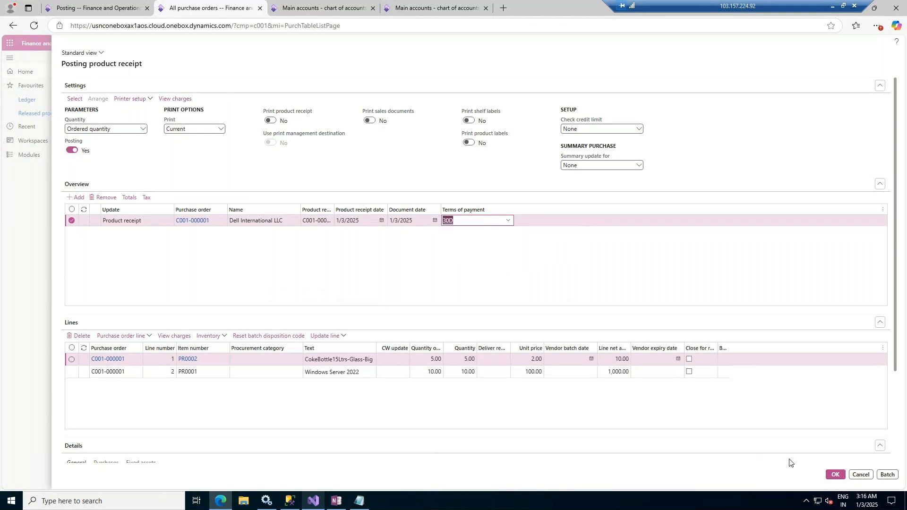
click(832, 475)
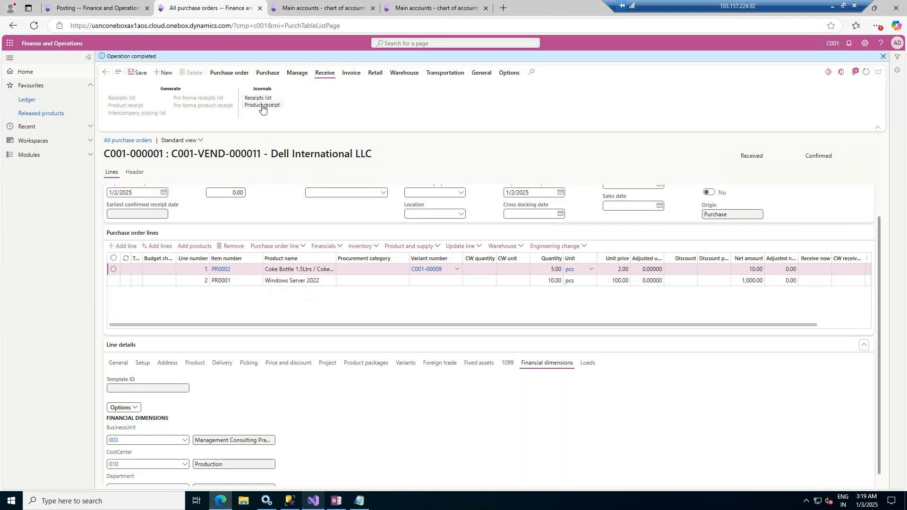
Open the purchase order's product receipt journal and view the history and accounting distributions of the receipt.
click(71, 155)
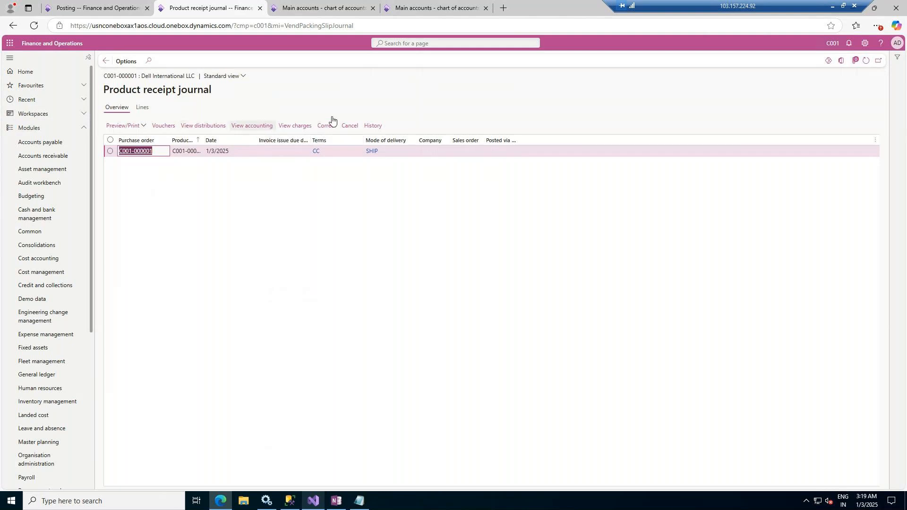
click(378, 126)
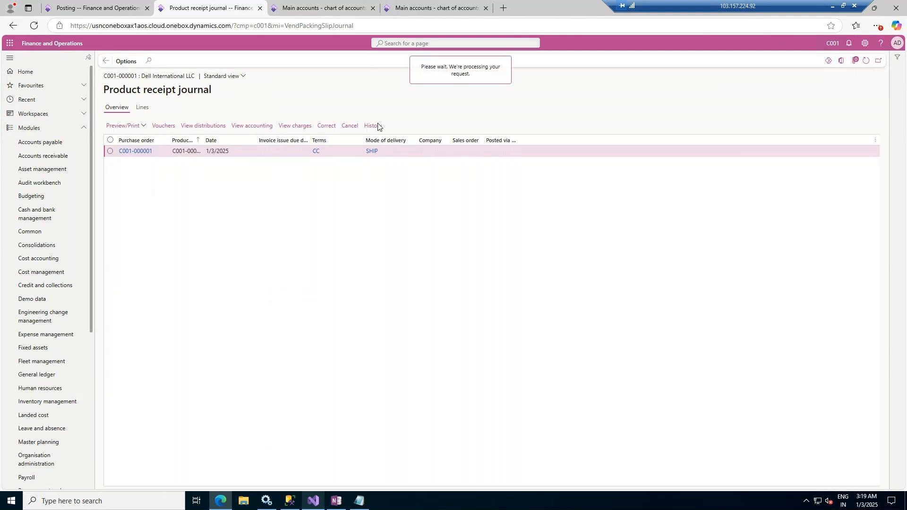
click(110, 63)
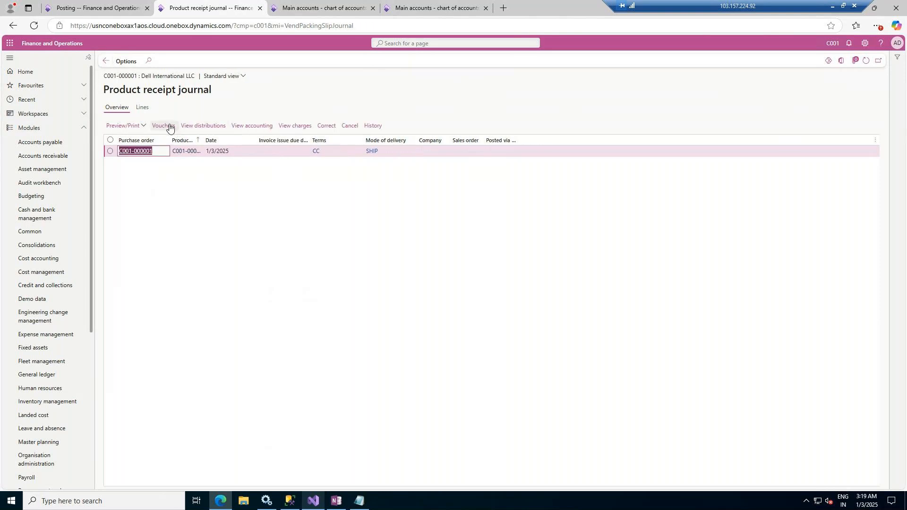
click(193, 128)
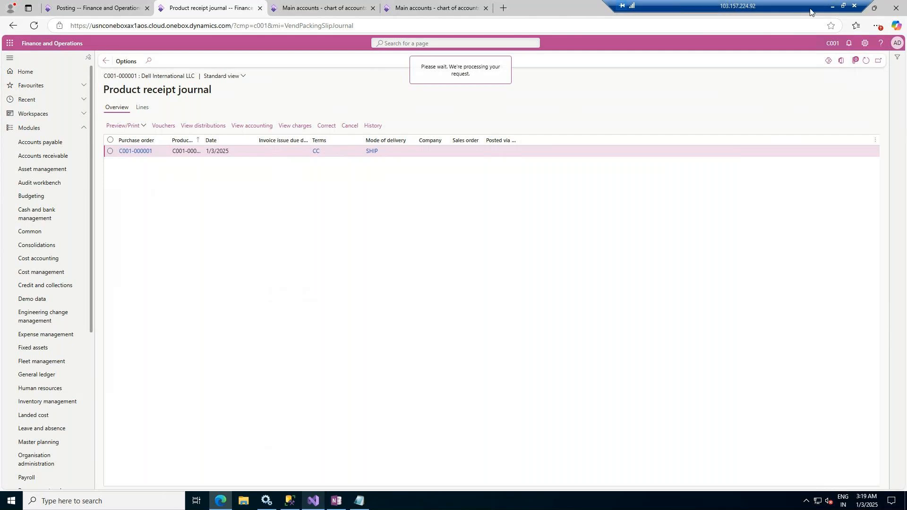
Switch to the Functional Class presentation in PowerPoint and add a new slide after the Tax Module in D365 slide.
click(833, 5)
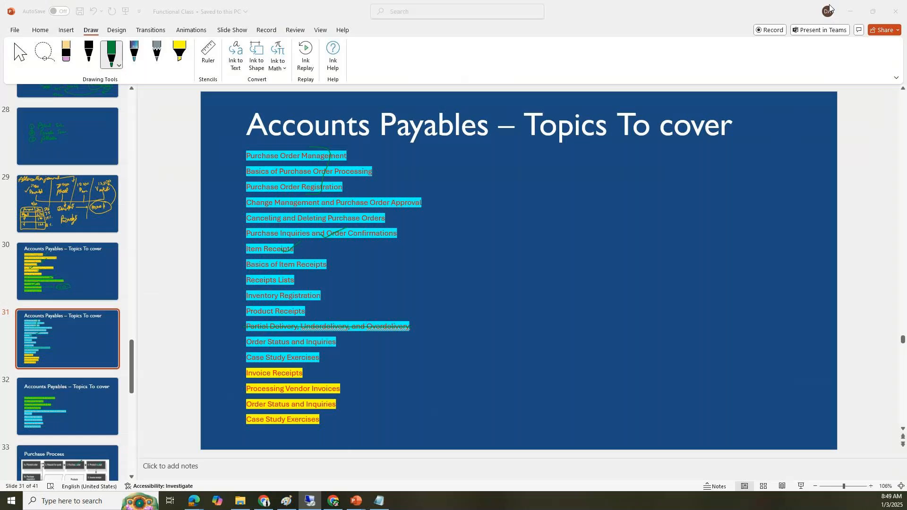
scroll(461, 230, down, 8)
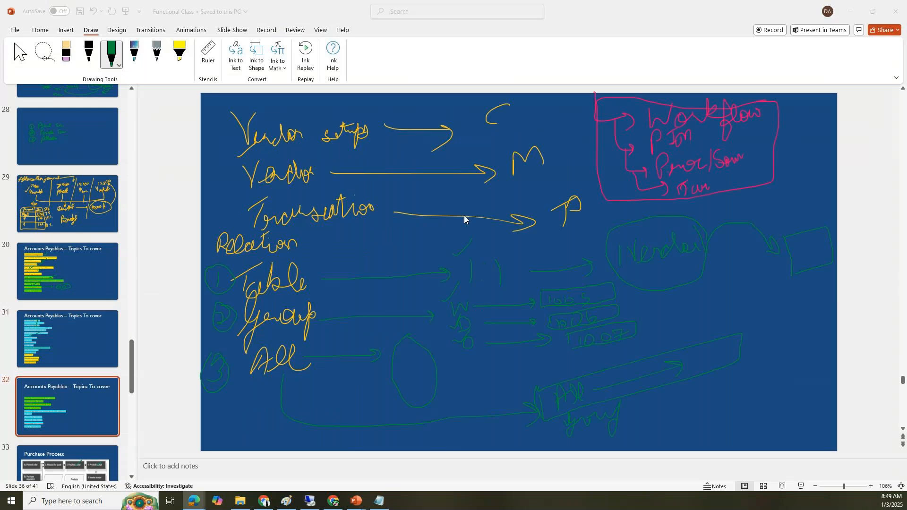
scroll(460, 231, down, 2)
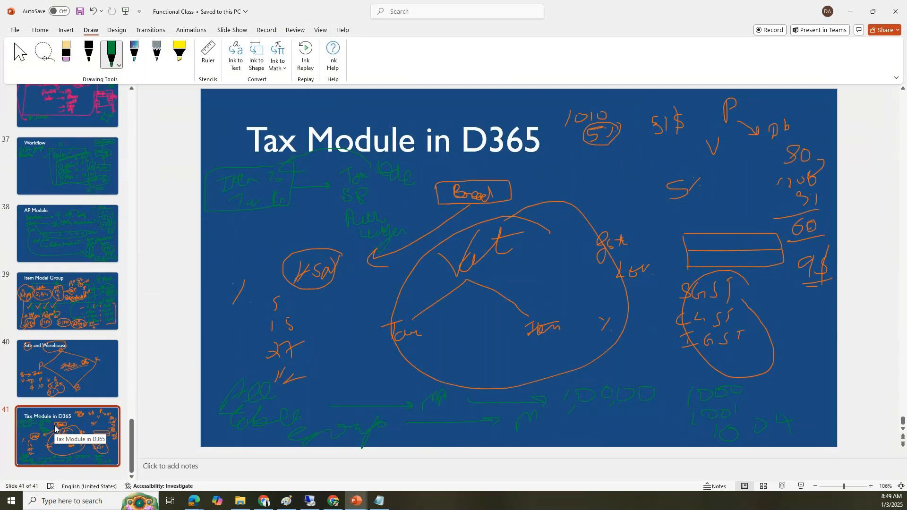
right_click(55, 426)
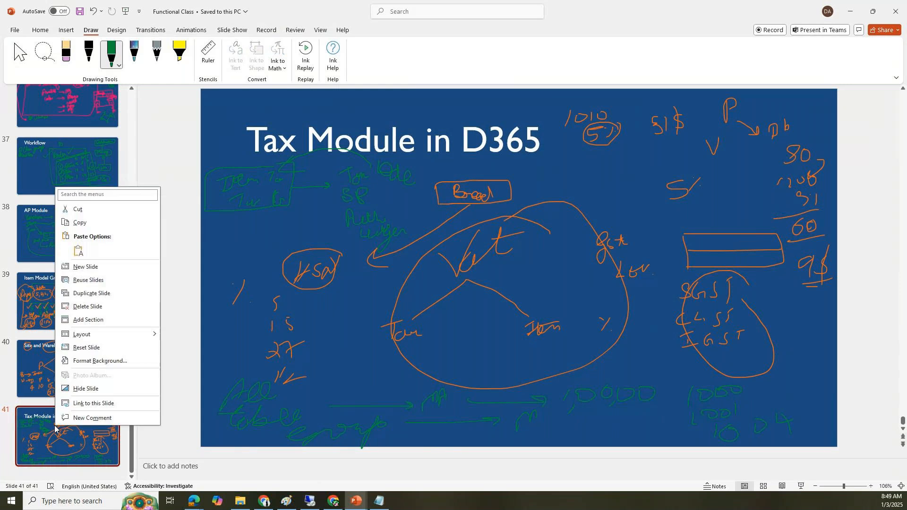
click(93, 268)
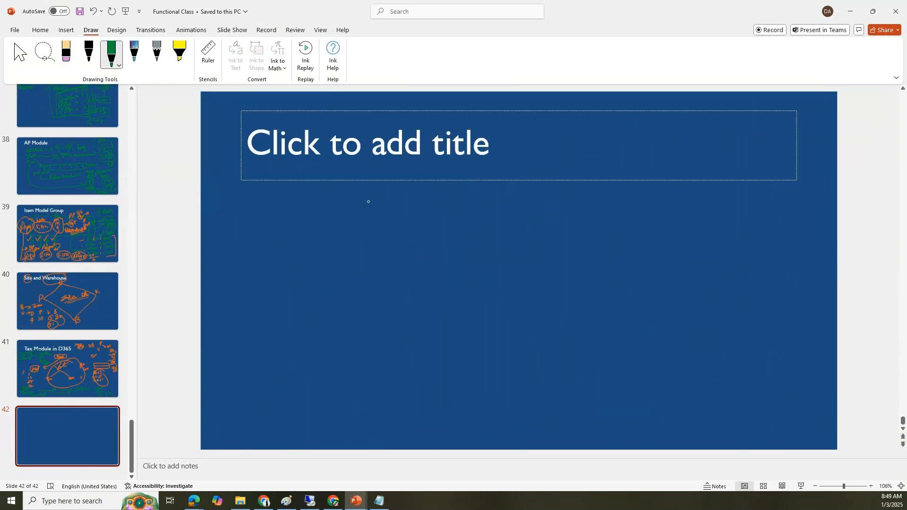
Handwrite a numbered list in green ink on the new slide: invoice, payment, prepay in purchase, and discount with a plus sign.
mouse_move(292, 199)
mouse_down()
mouse_move(293, 225)
mouse_move(320, 201)
mouse_move(385, 197)
mouse_up()
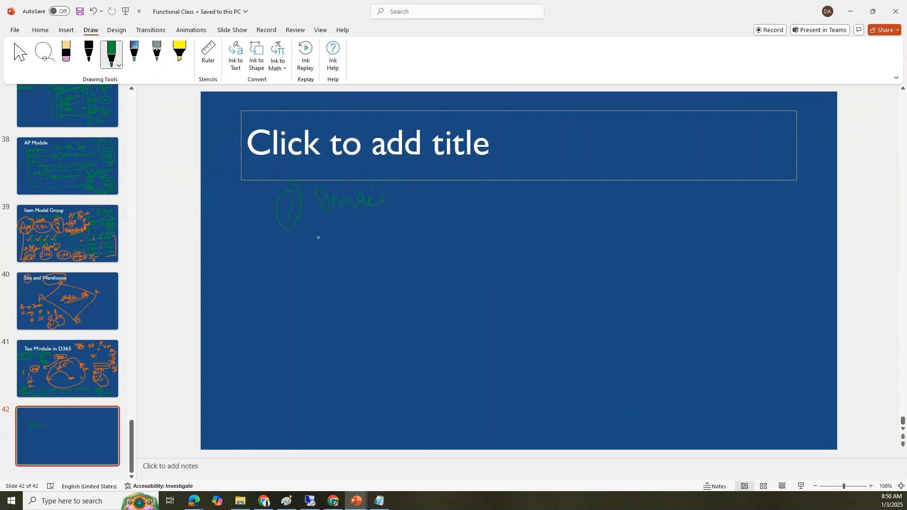
mouse_move(281, 244)
mouse_down()
mouse_move(287, 235)
mouse_move(346, 260)
mouse_move(358, 242)
mouse_move(395, 251)
mouse_move(401, 238)
mouse_up()
mouse_move(315, 267)
mouse_down()
mouse_move(316, 284)
mouse_move(350, 286)
mouse_move(358, 274)
mouse_up()
mouse_move(431, 252)
mouse_down()
mouse_move(436, 262)
mouse_move(484, 270)
mouse_up()
drag(291, 320, 301, 317)
drag(378, 313, 393, 314)
drag(442, 298, 440, 316)
drag(432, 314, 449, 307)
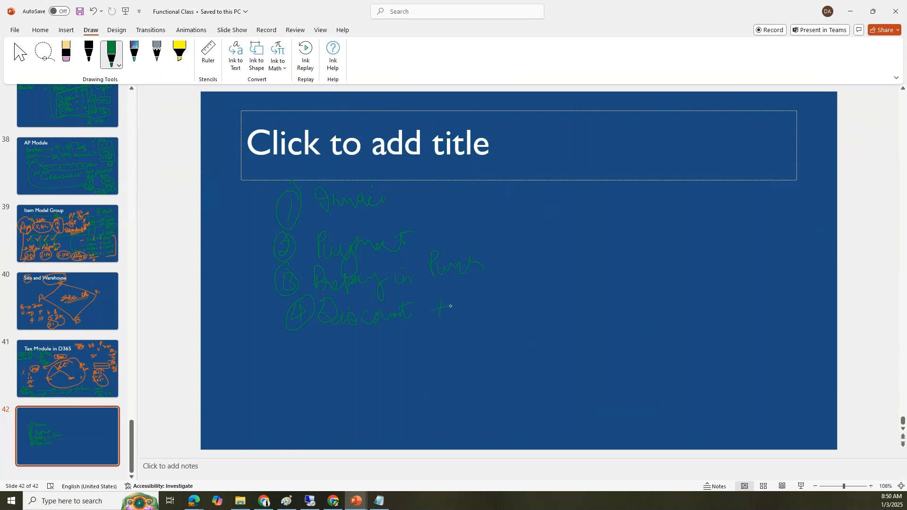
Switch back to Finance and Operations, leave the accounting distributions, and check the product receipt's voucher transactions.
click(312, 503)
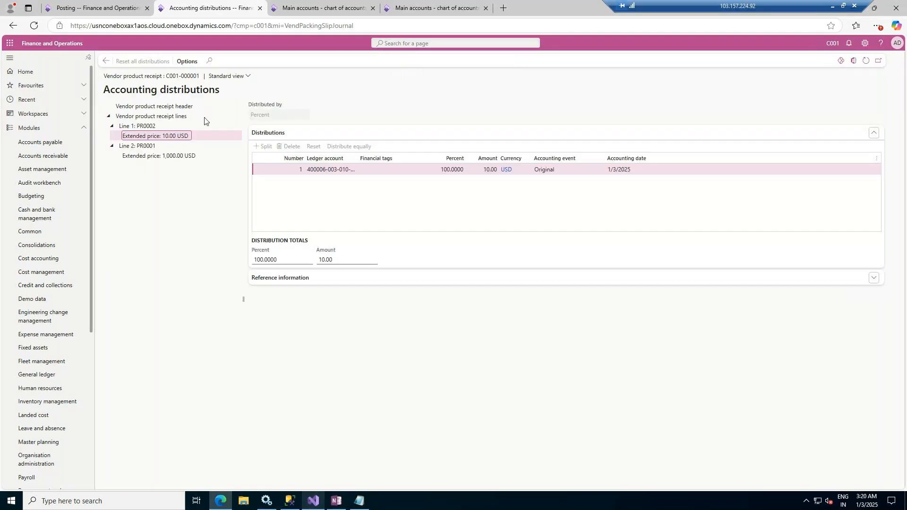
click(107, 61)
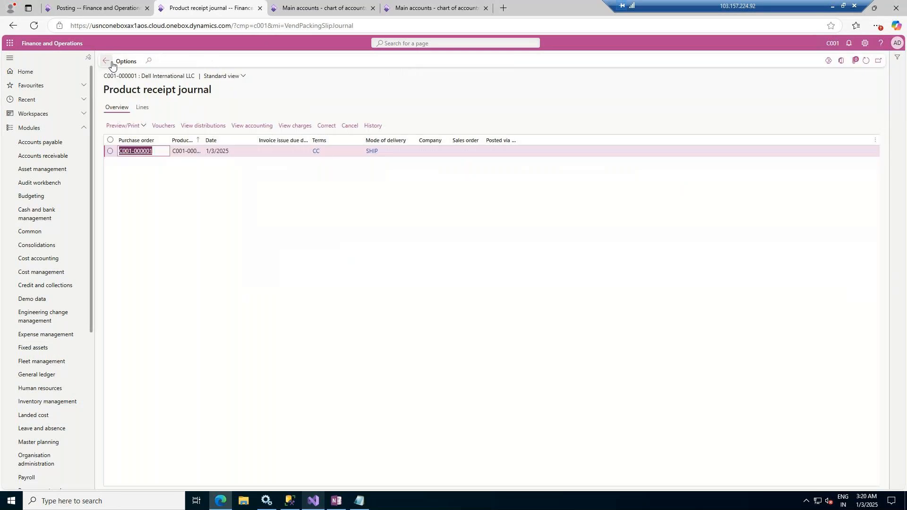
click(160, 127)
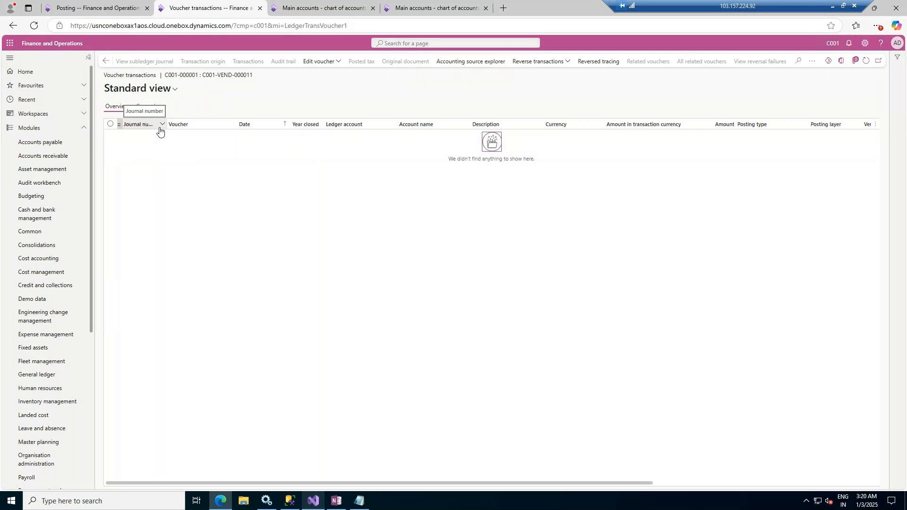
click(105, 61)
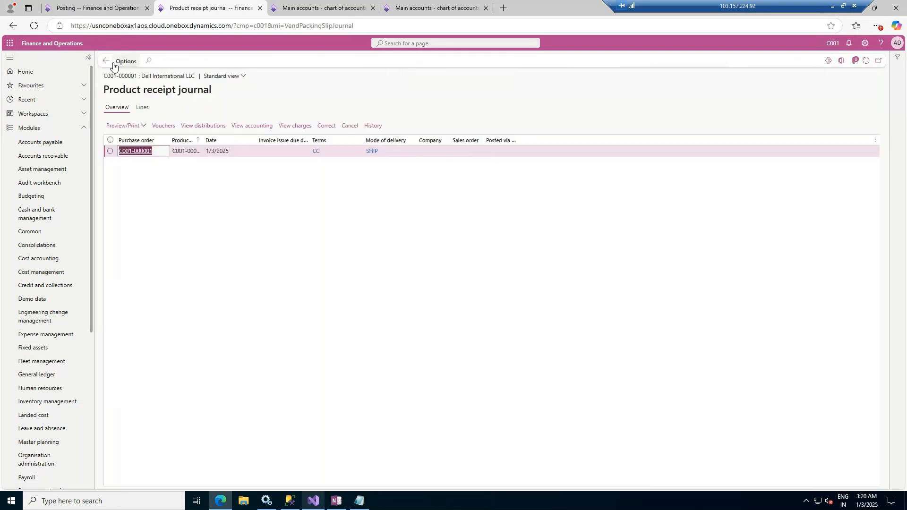
Review the product receipt's subledger journal with the posting type column widened, and return to the purchase order.
click(244, 127)
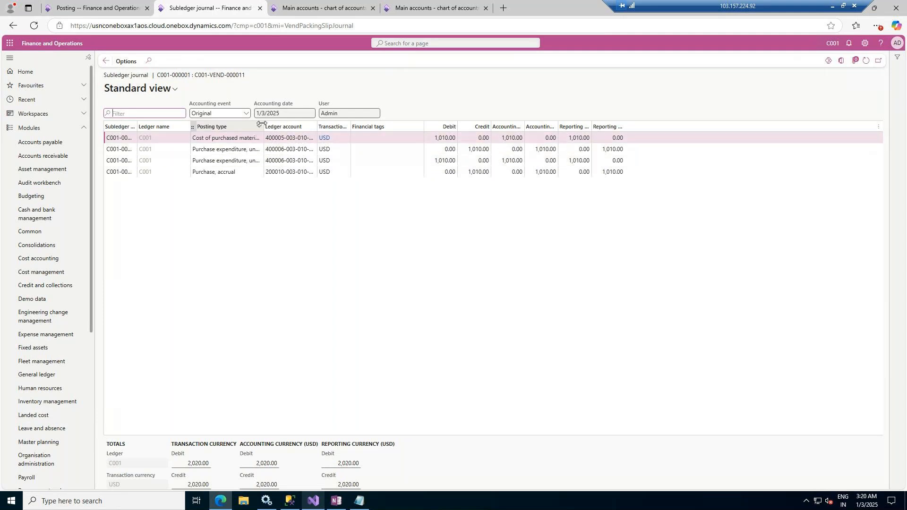
drag(279, 121, 322, 121)
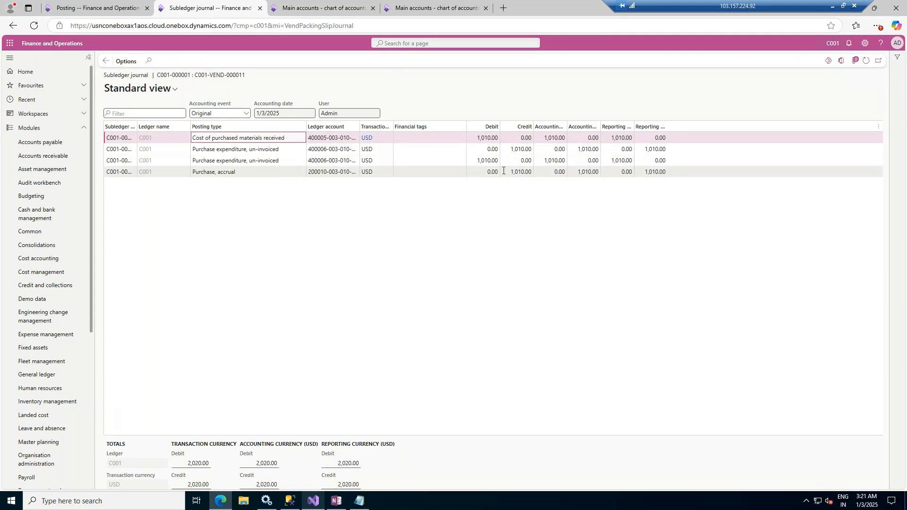
click(106, 61)
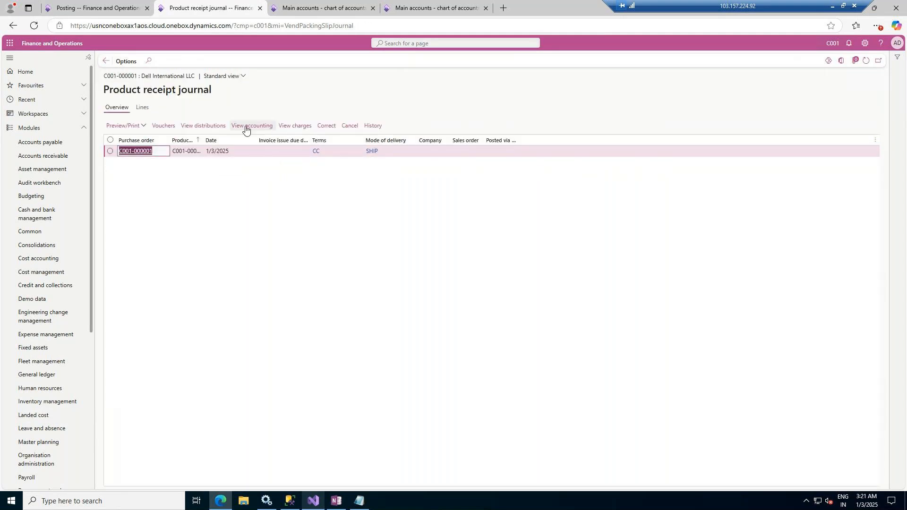
click(105, 62)
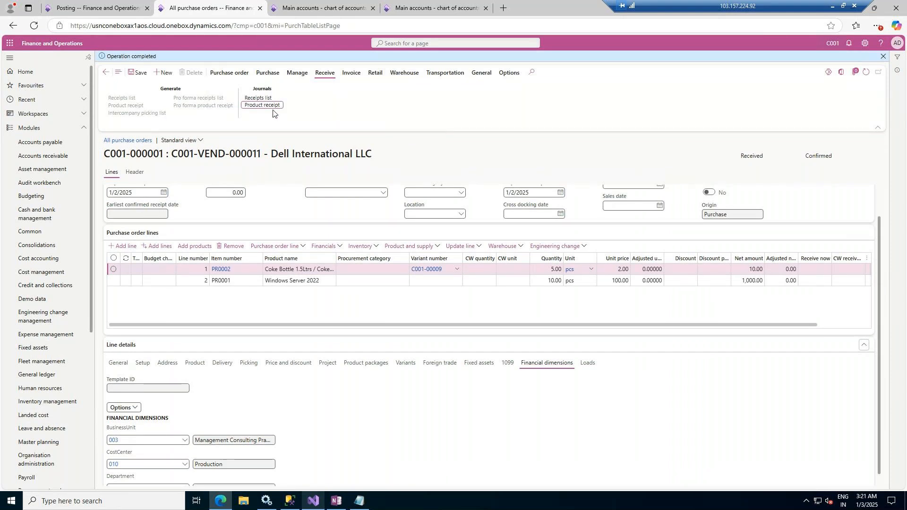
View the purchase order's invoice actions and calculate C001's trial balance by main account for 1/1/2024 to 12/31/2024.
click(357, 74)
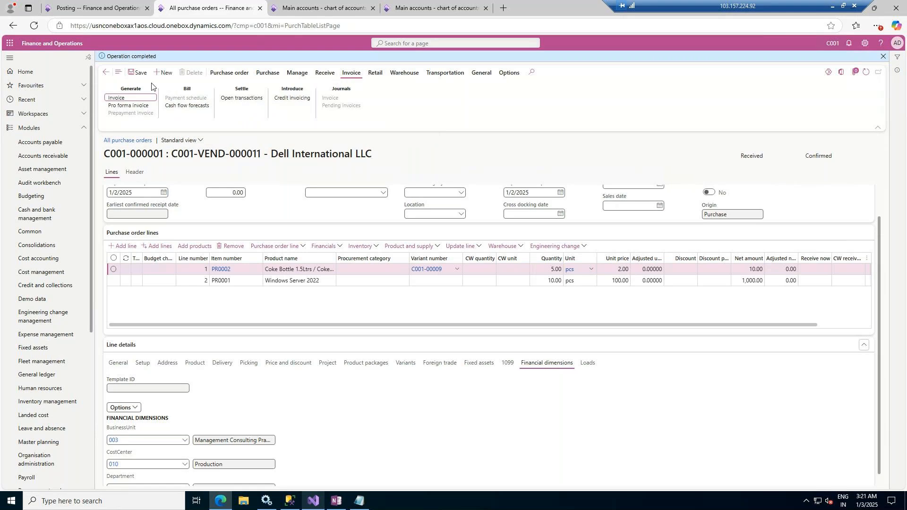
click(116, 98)
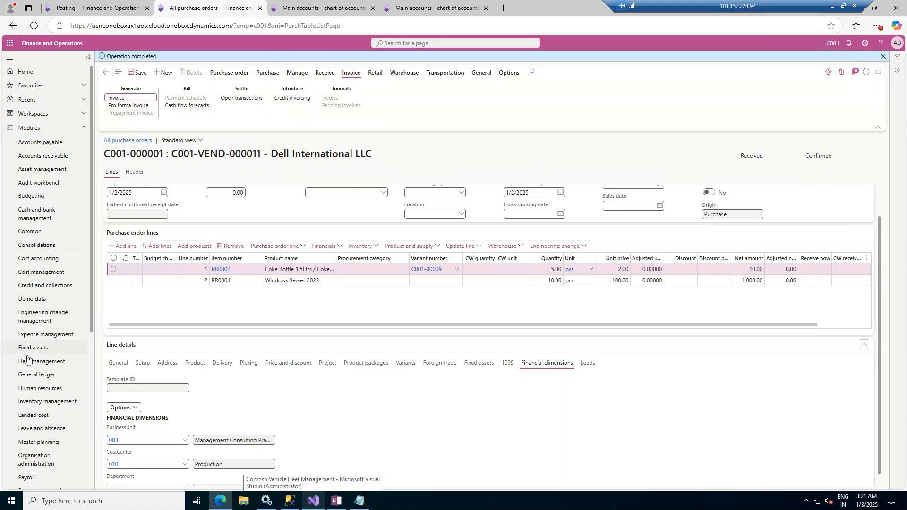
click(41, 378)
click(130, 215)
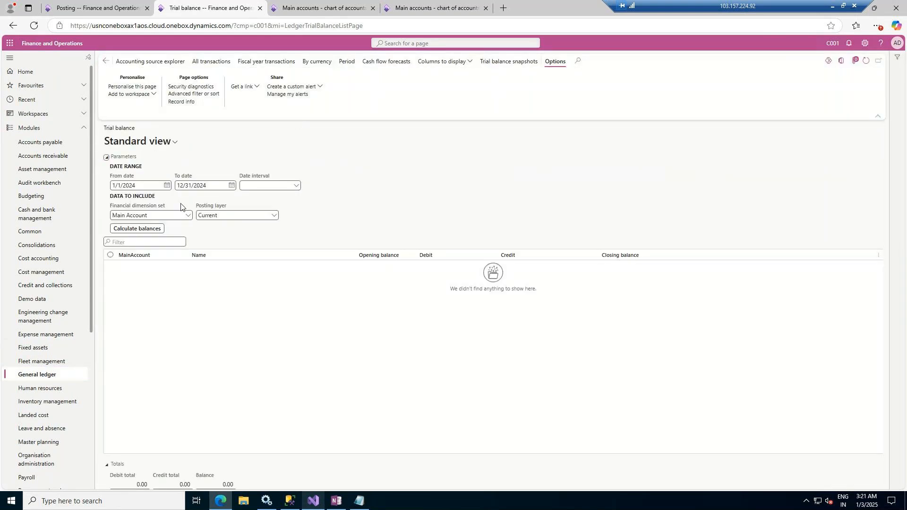
click(136, 228)
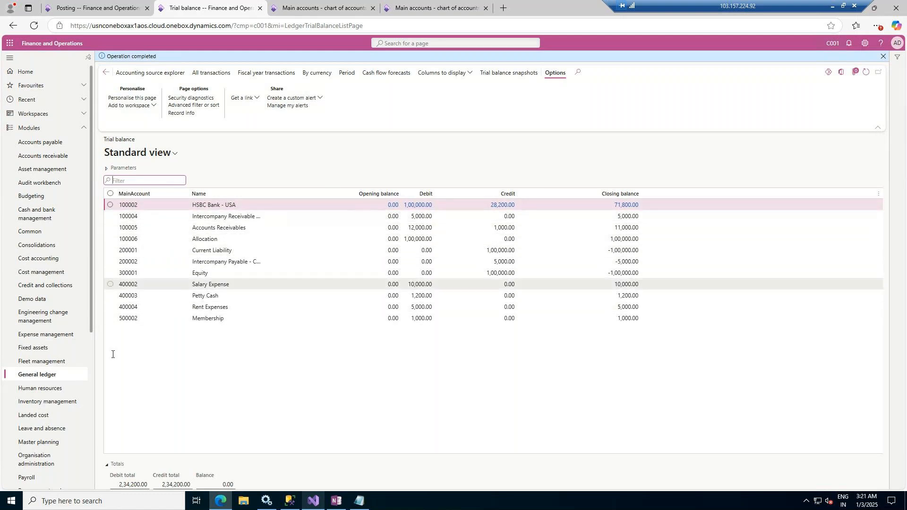
click(40, 376)
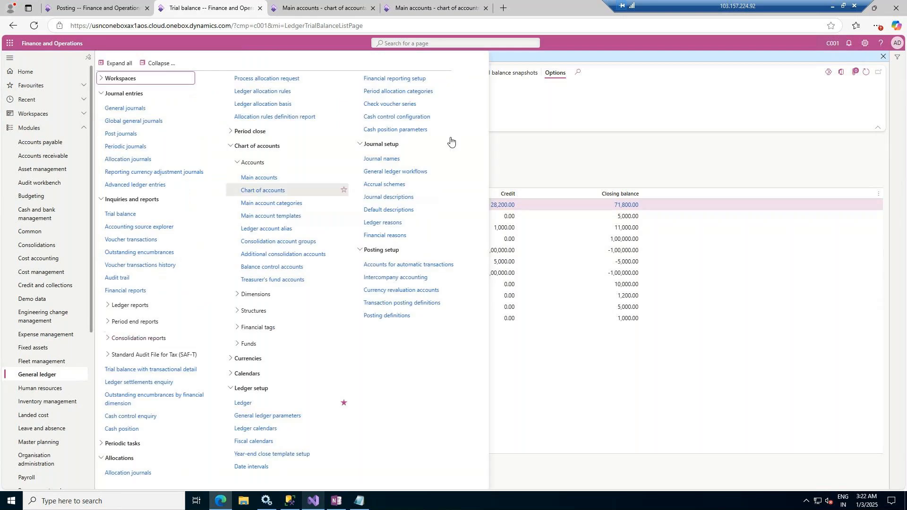
click(537, 157)
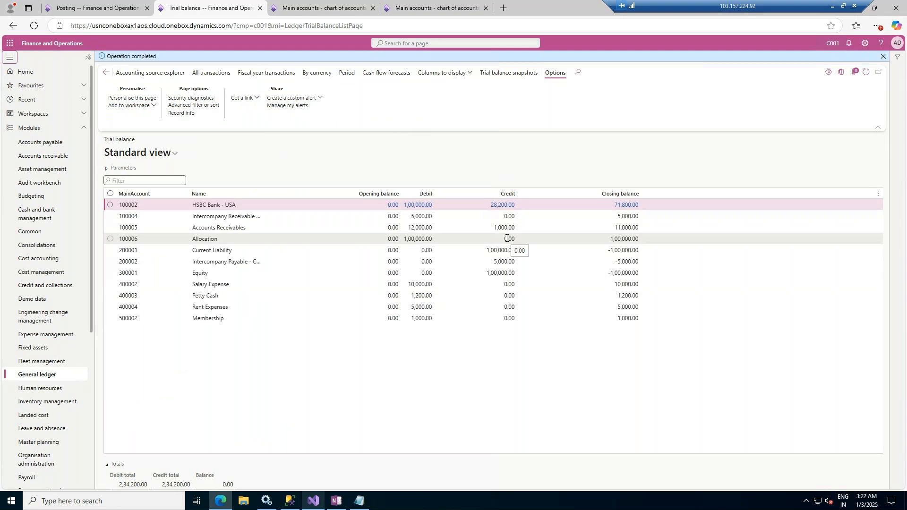
Look through the invoice and payment pages available in accounts payable.
click(32, 146)
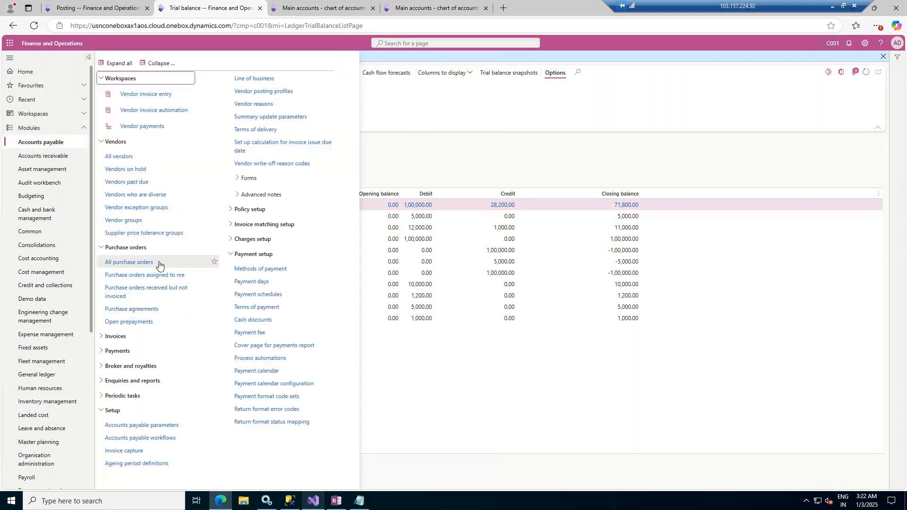
click(125, 340)
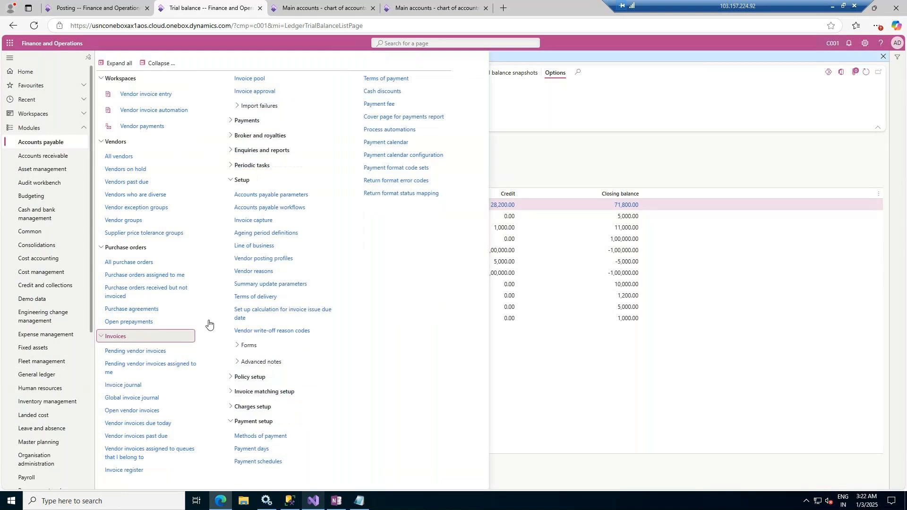
click(250, 122)
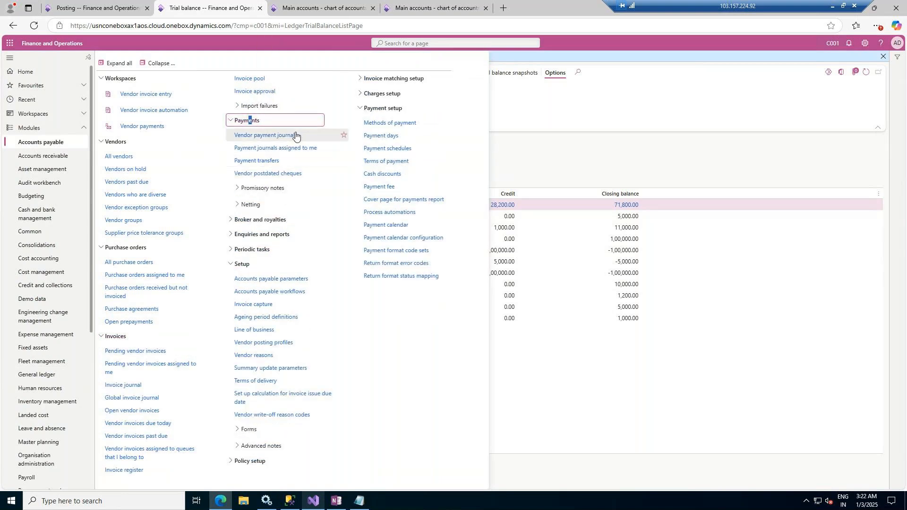